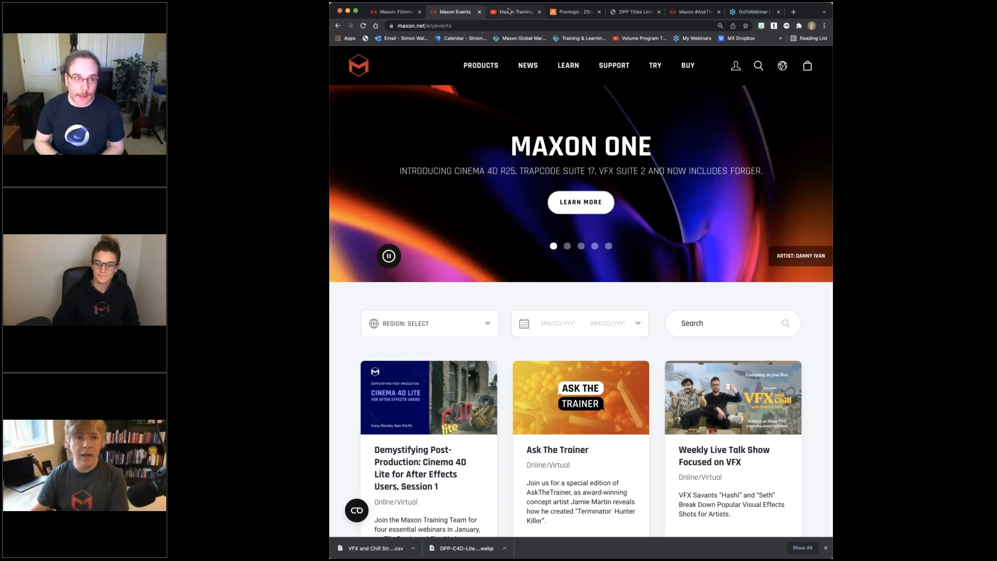
# Step: Show the Maxon Training Team YouTube channel and browse the upcoming webinars on the Maxon events page
pyautogui.click(509, 11)
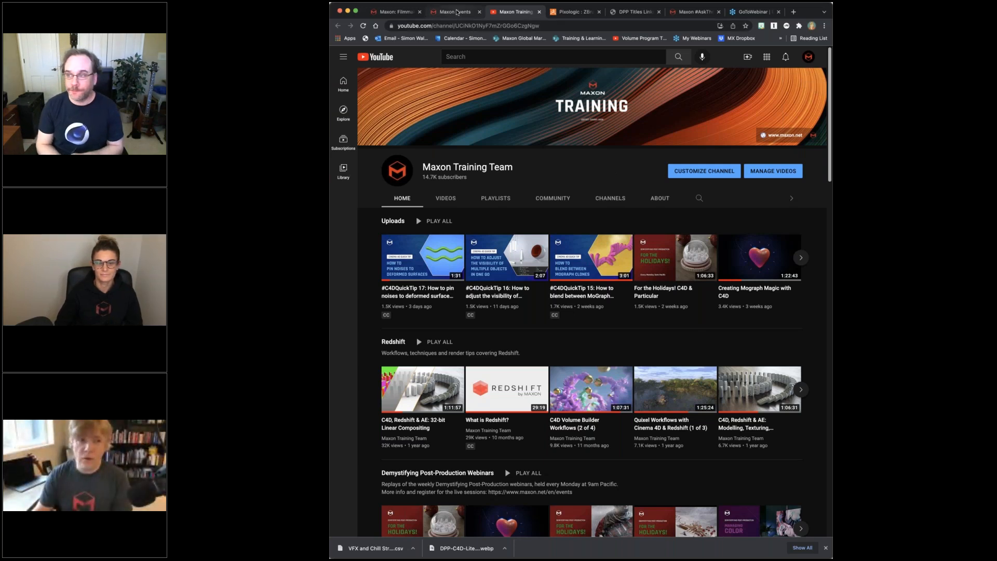
pyautogui.click(457, 11)
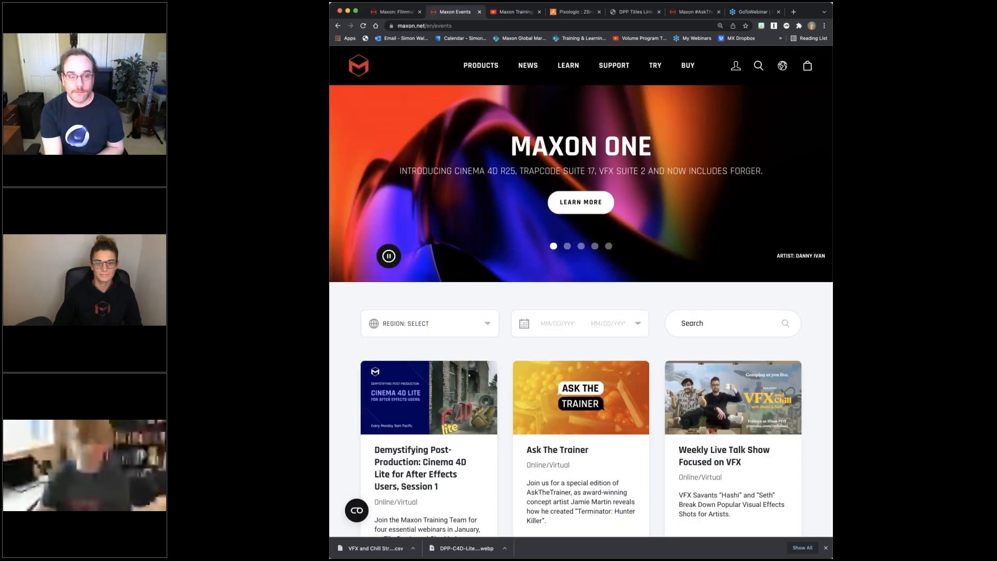
pyautogui.moveTo(528, 66)
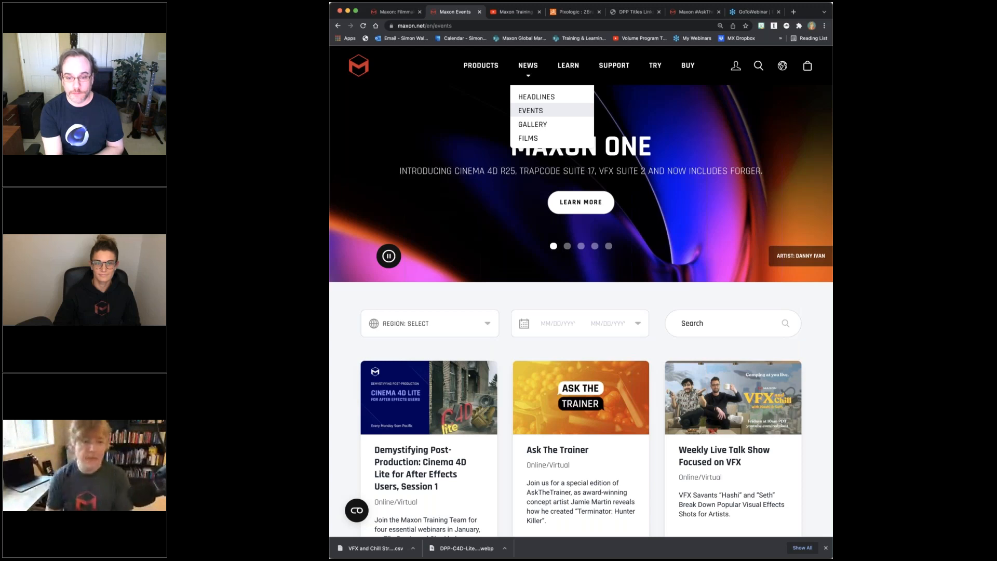
pyautogui.scroll(-2, 678, 170)
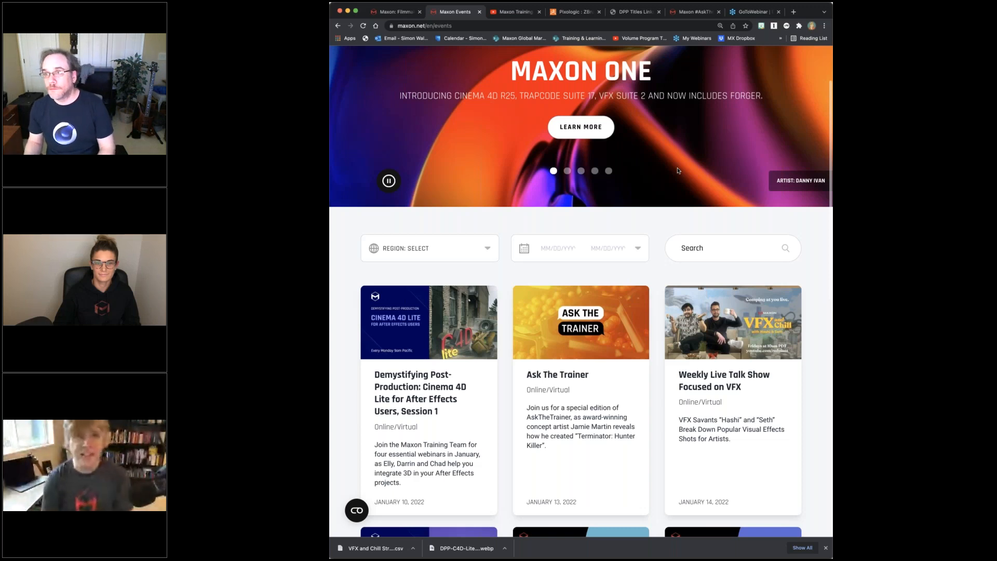
pyautogui.scroll(-5, 678, 170)
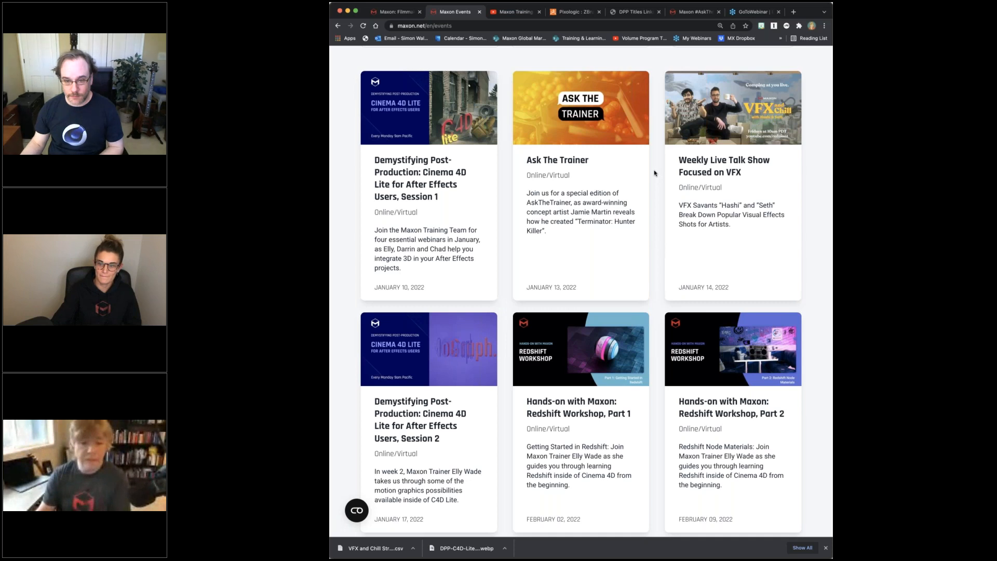
pyautogui.scroll(-1, 655, 173)
pyautogui.scroll(-3, 655, 173)
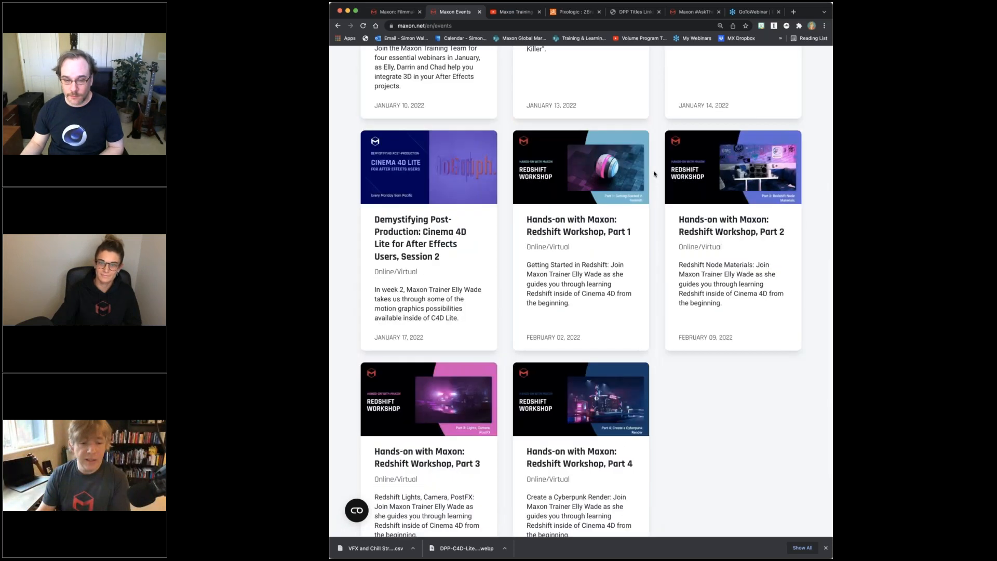
pyautogui.scroll(-2, 653, 173)
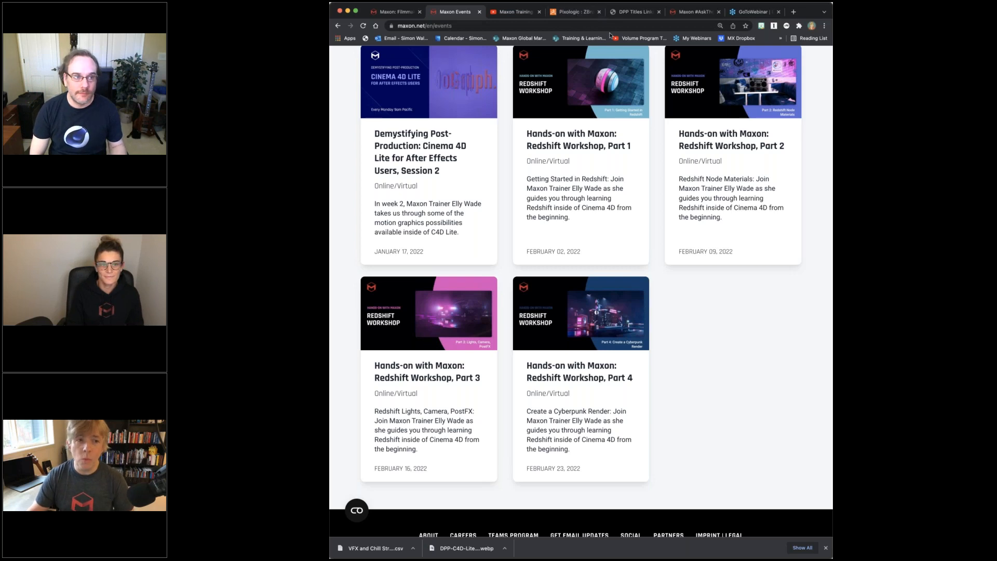
# Step: View the Pixologic ZBrushLive page and the Maxon #AskTheTrainer merchandise store
pyautogui.click(572, 14)
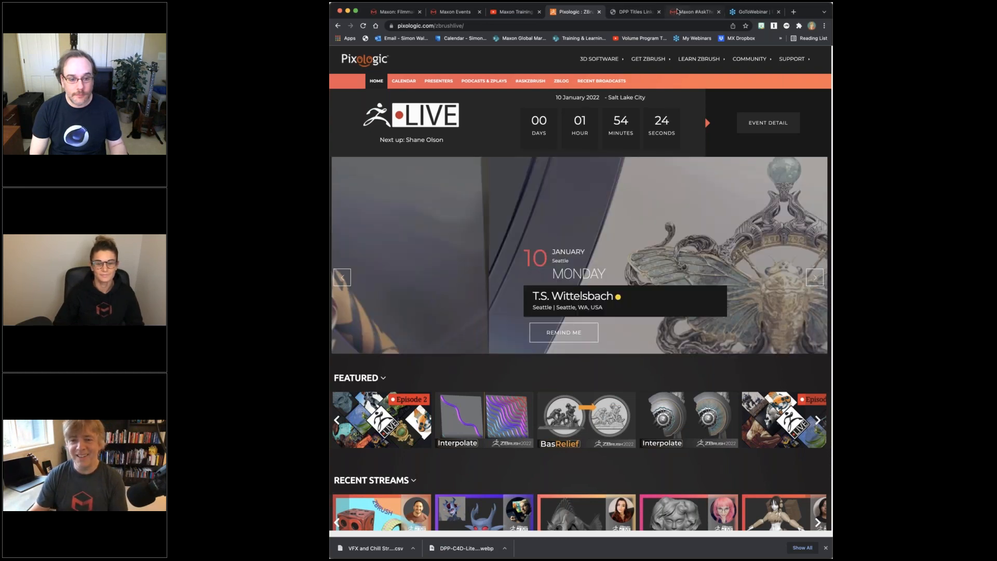
pyautogui.click(678, 11)
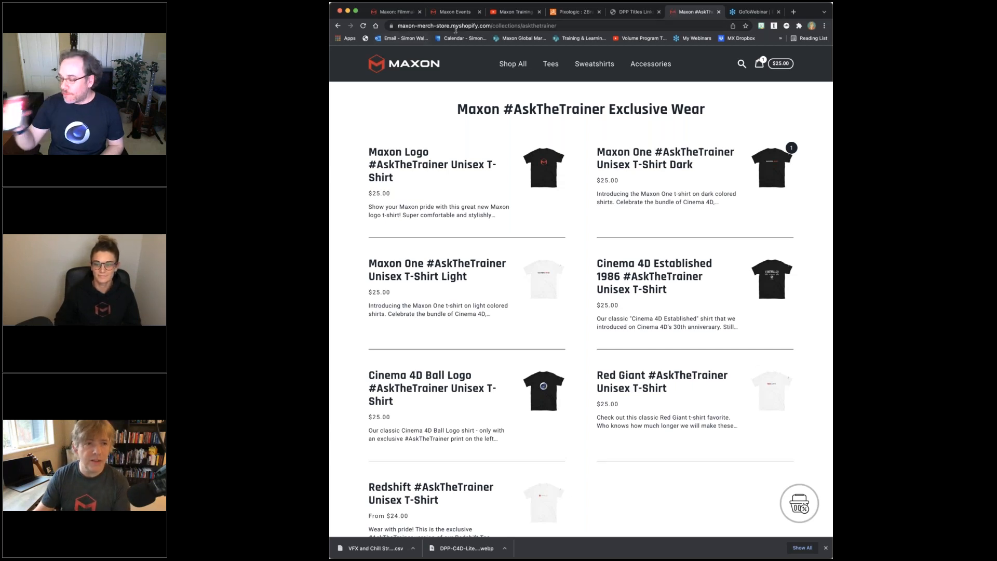
# Step: Point out the free T-shirt link and its password in the DPP Titles Links document, and return to the Maxon events page
pyautogui.click(634, 11)
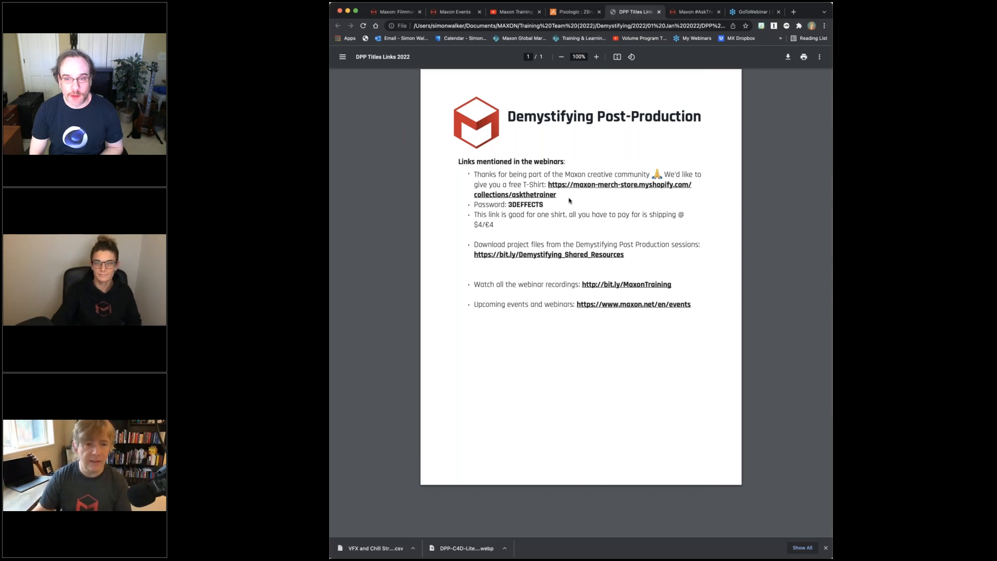
pyautogui.moveTo(548, 184); pyautogui.dragTo(556, 197)
pyautogui.click(716, 205)
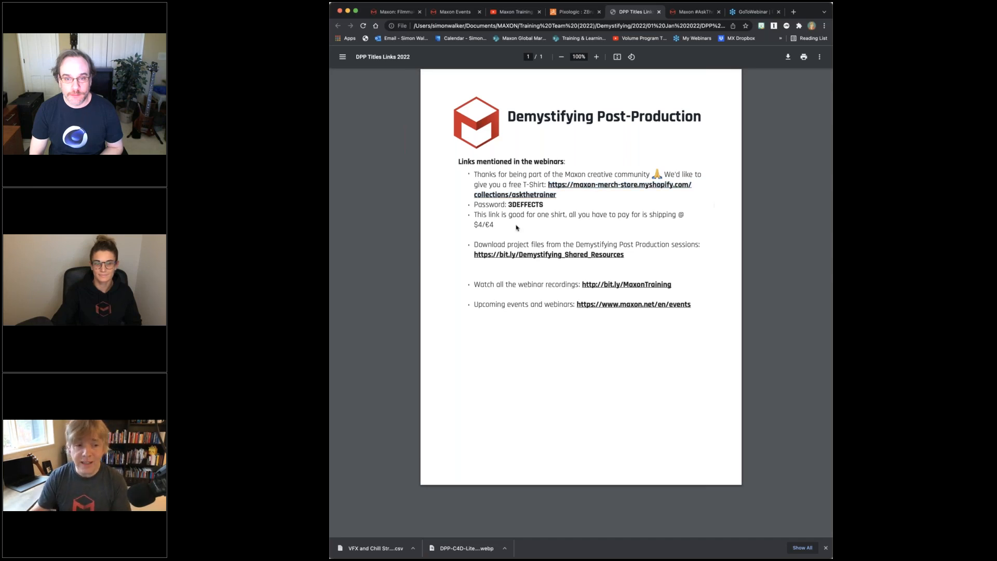
pyautogui.moveTo(507, 204); pyautogui.dragTo(542, 204)
pyautogui.click(593, 208)
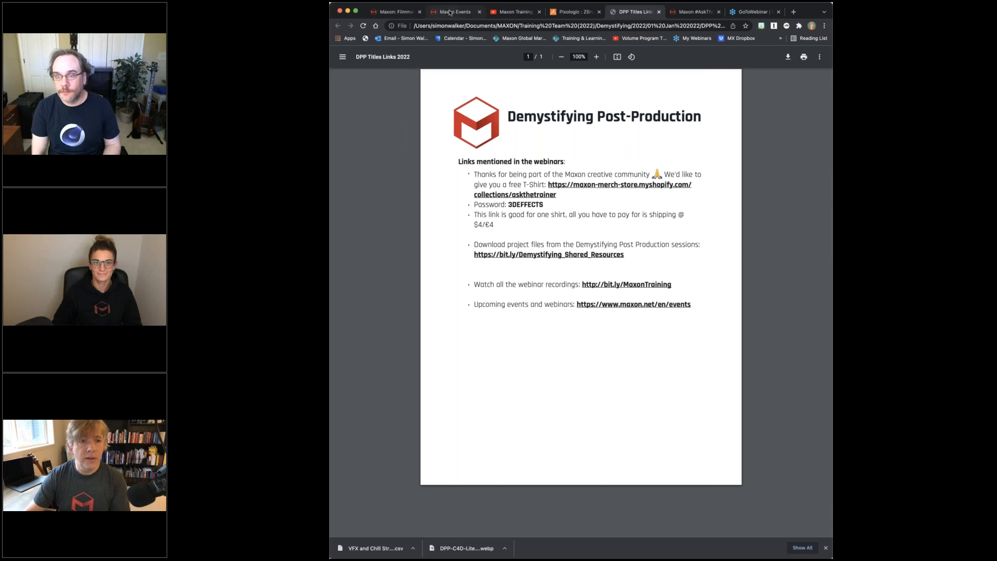
pyautogui.click(450, 12)
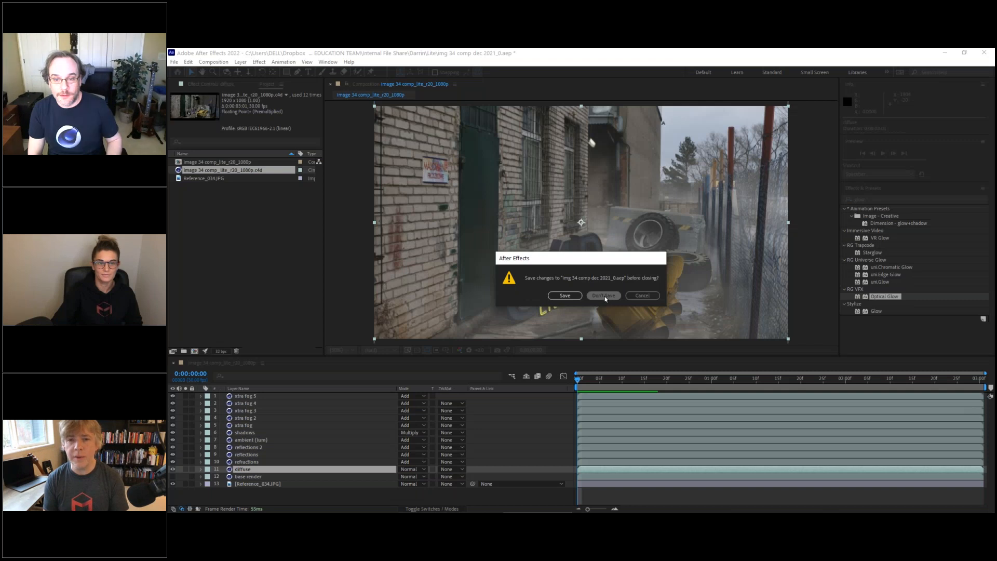
# Step: Close the After Effects project img 34 comp dec 2021_0.aep without saving its changes
pyautogui.click(602, 292)
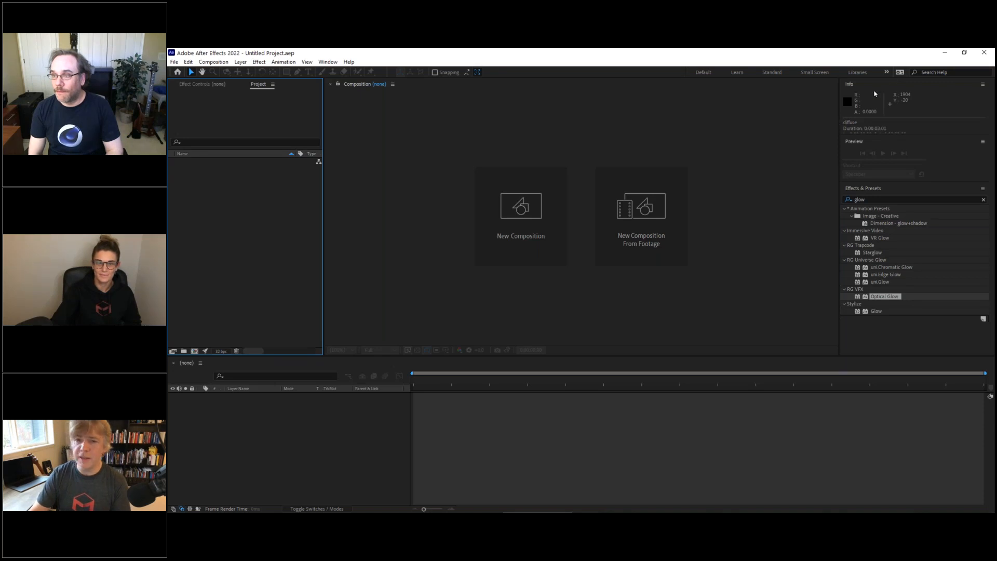
pyautogui.click(945, 53)
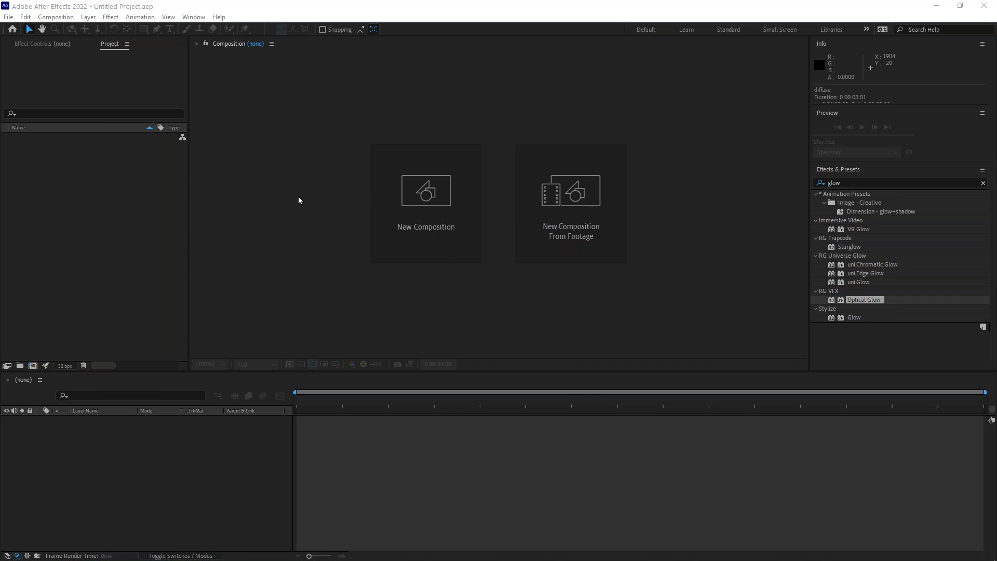
# Step: Create a new Maxon Cinema 4D file named "live day1" on the Desktop from the empty After Effects project
pyautogui.click(57, 156)
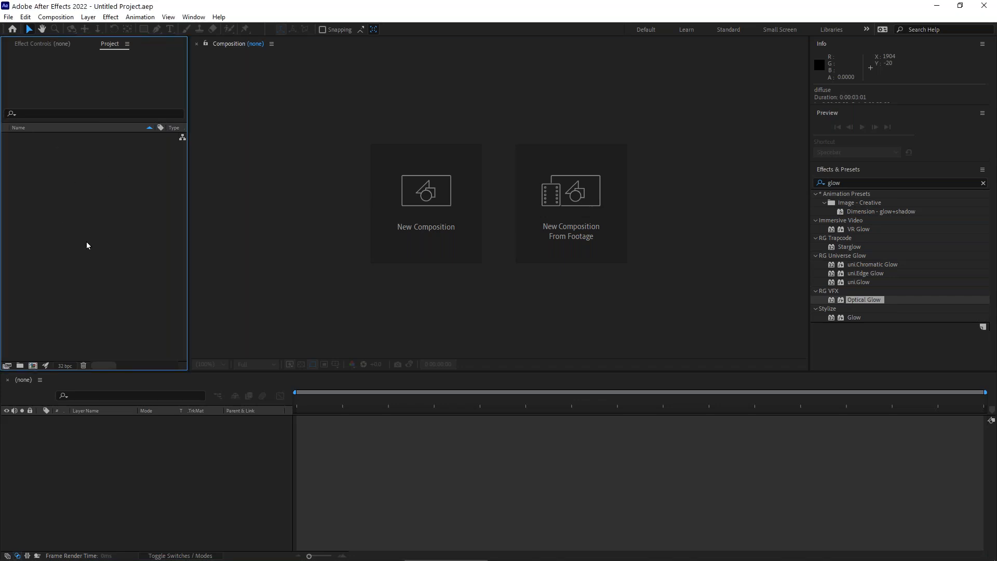
pyautogui.rightClick(57, 175)
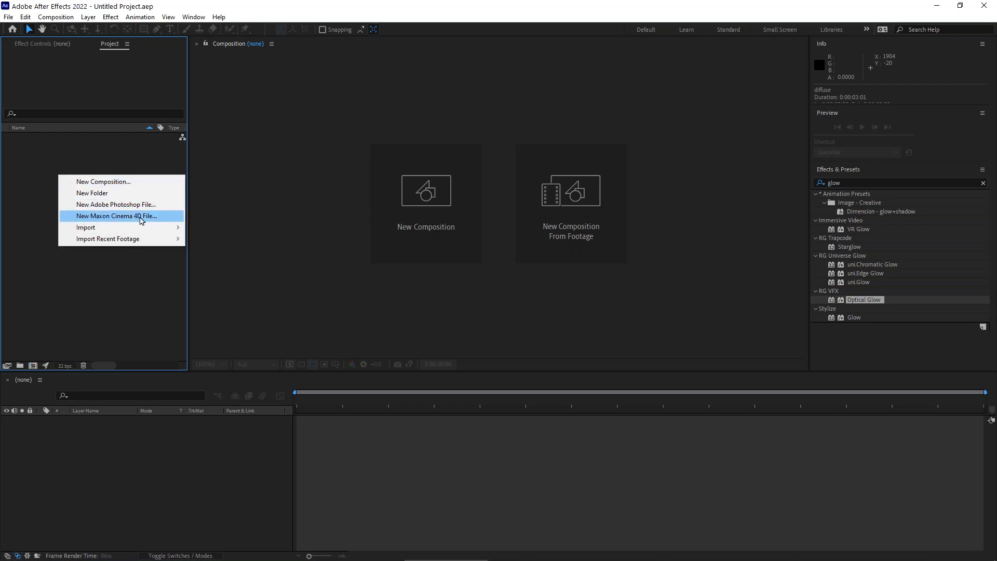
pyautogui.click(142, 220)
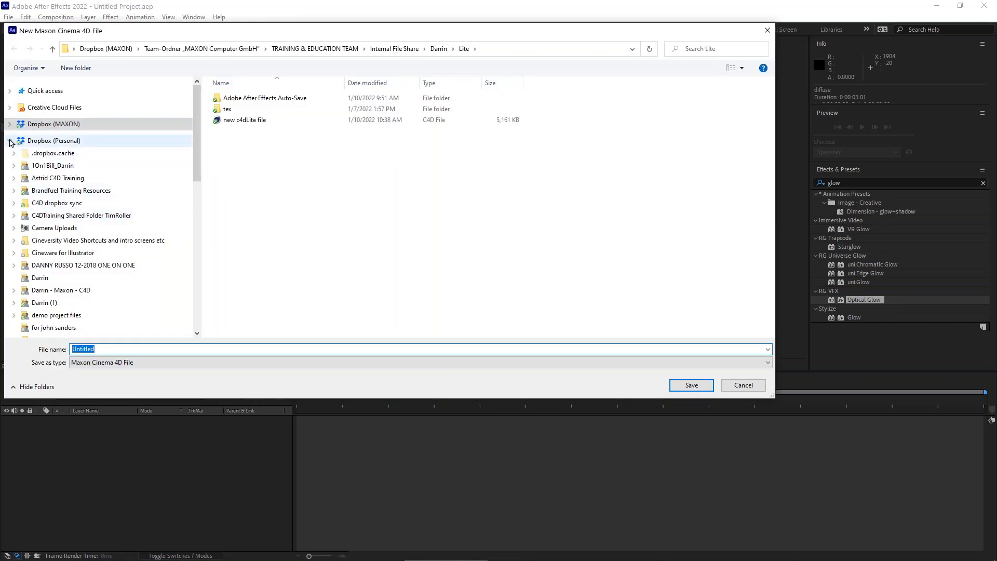
pyautogui.click(11, 141)
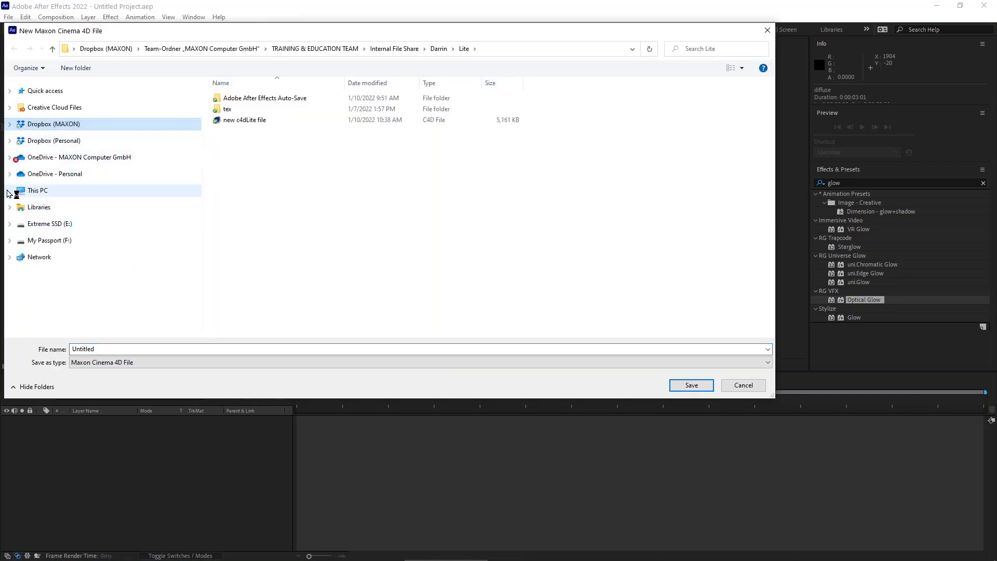
pyautogui.click(9, 190)
pyautogui.click(42, 215)
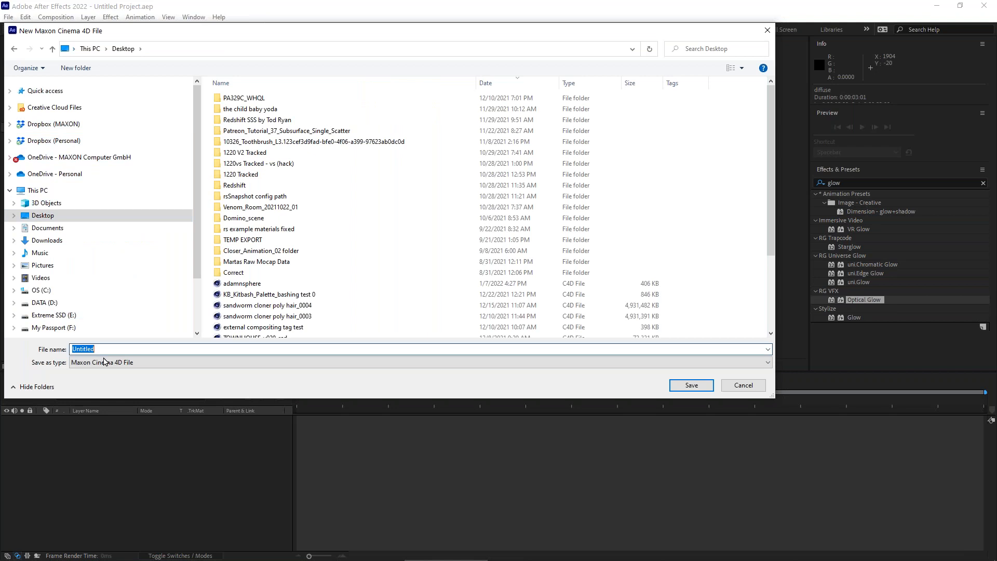
pyautogui.write('live day1')
pyautogui.press('Return')
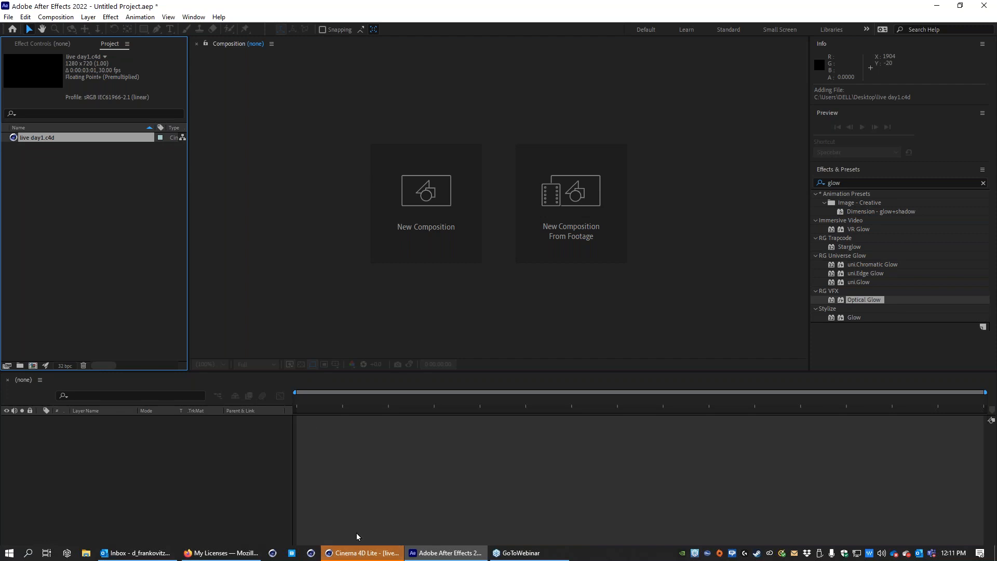
# Step: View the empty live day1.c4d scene in Cinema 4D Lite and the Edit Original command in After Effects
pyautogui.click(345, 554)
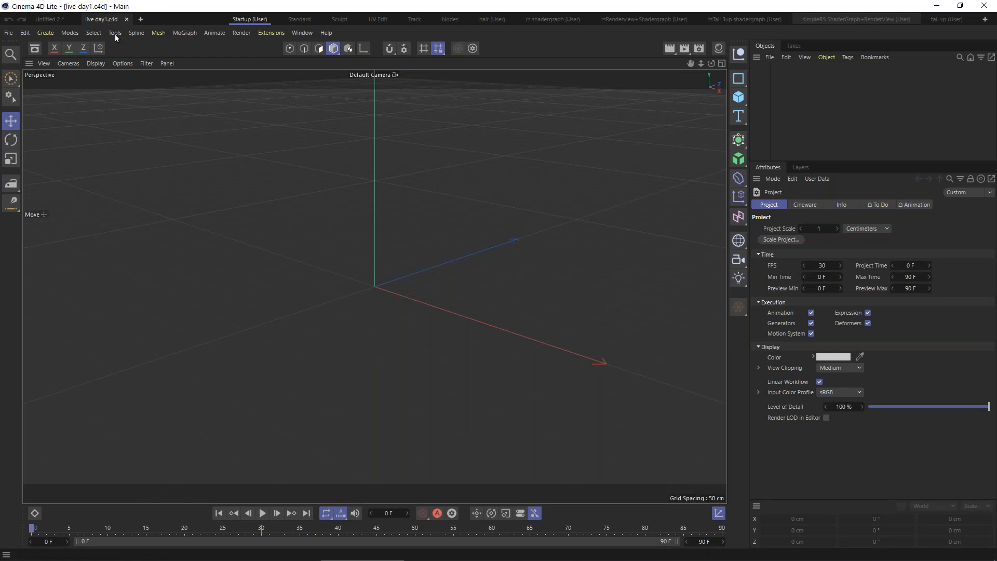
pyautogui.click(936, 9)
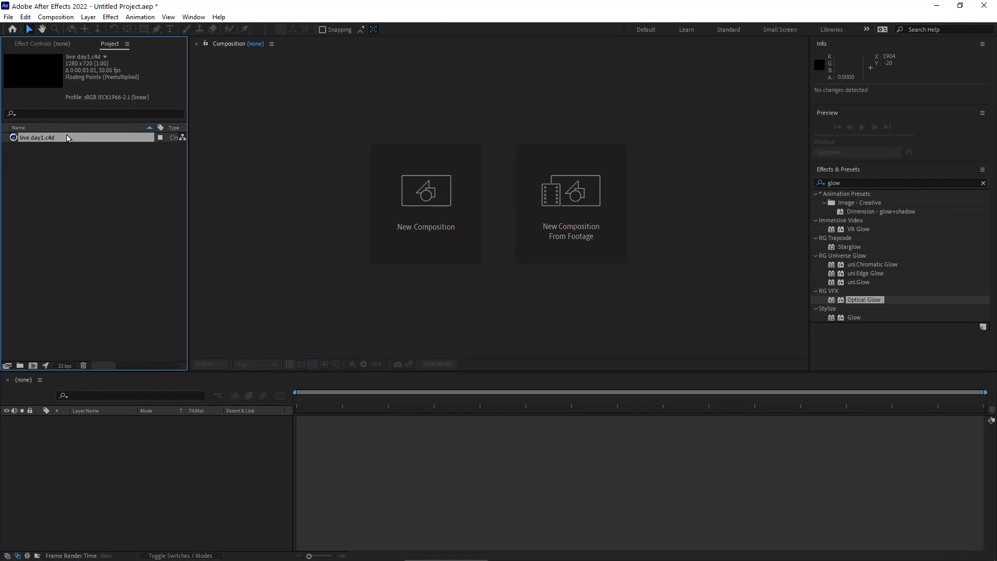
pyautogui.click(26, 17)
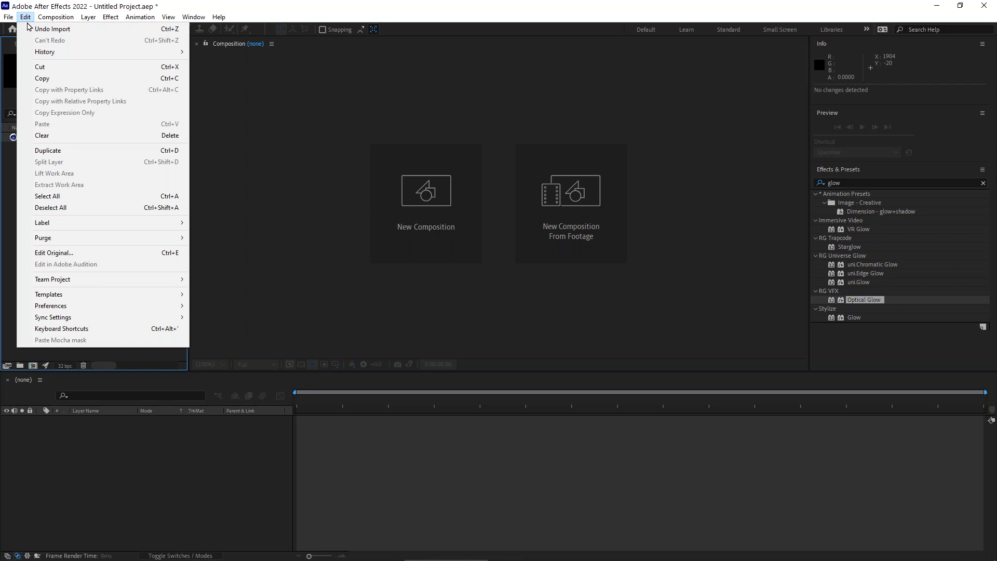
pyautogui.click(290, 224)
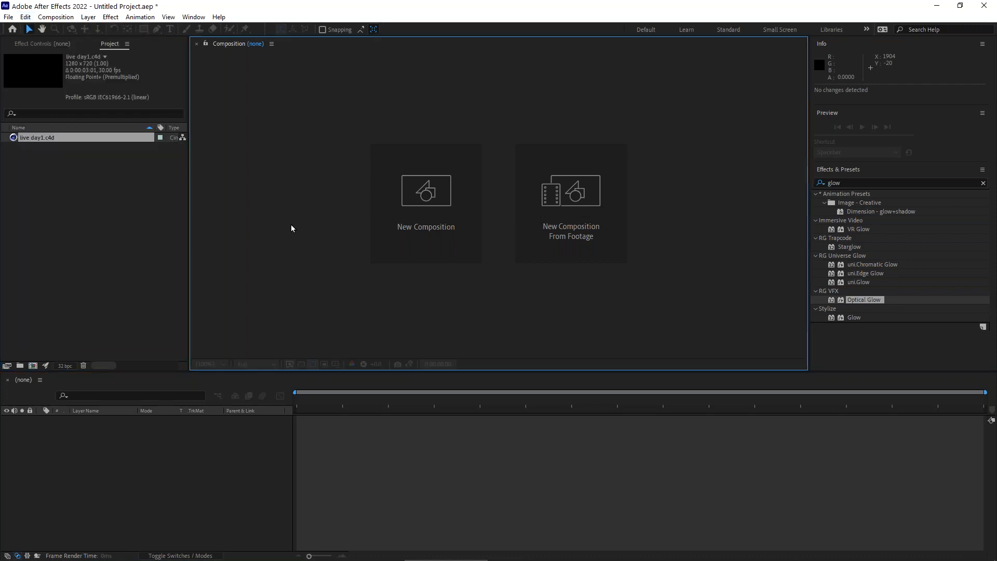
# Step: Switch to Cinema 4D Lite, extrude a new text spline, and save the scene with the text viewed from the front
pyautogui.hotkey('alt', 'Tab')
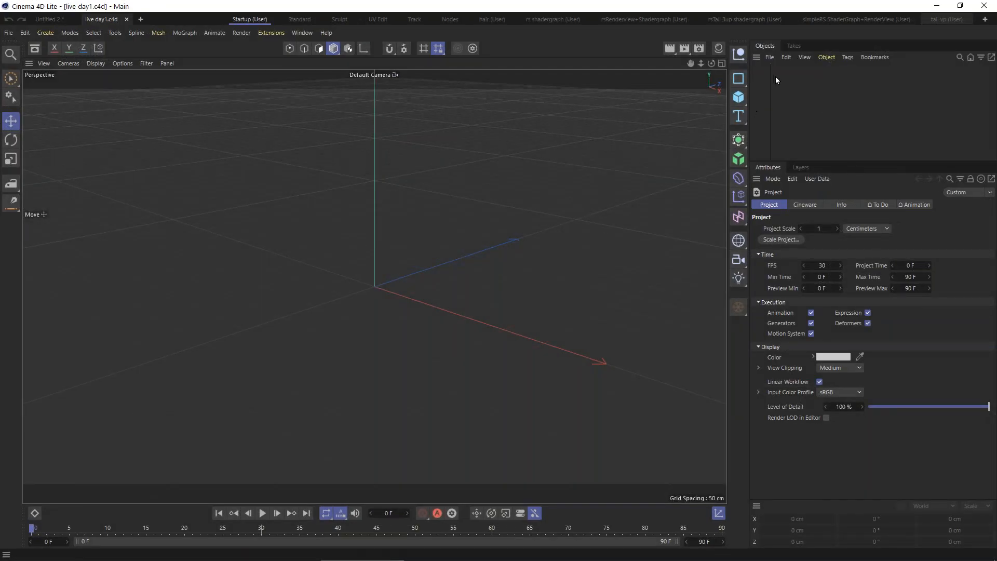
pyautogui.click(738, 116)
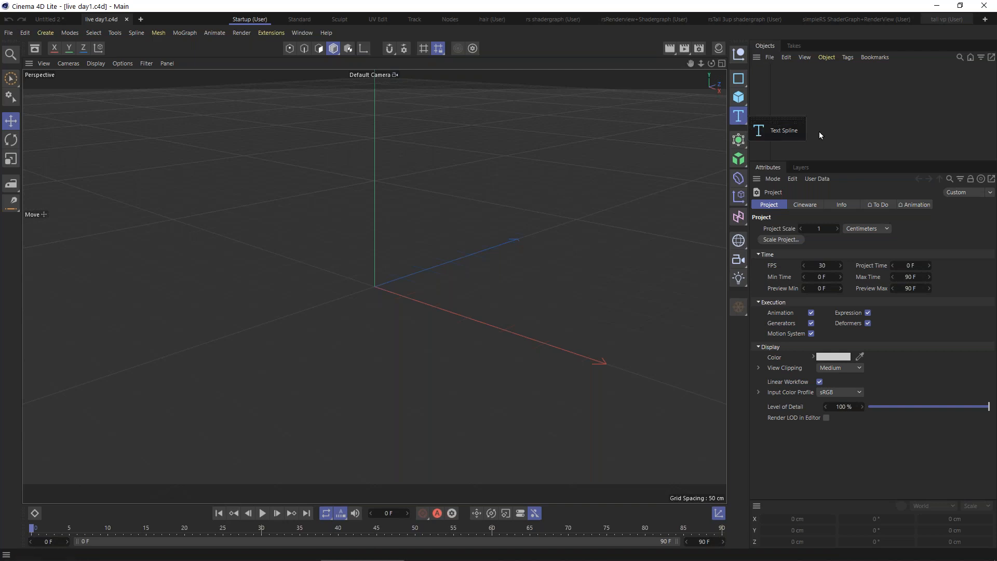
pyautogui.click(778, 131)
pyautogui.click(738, 141)
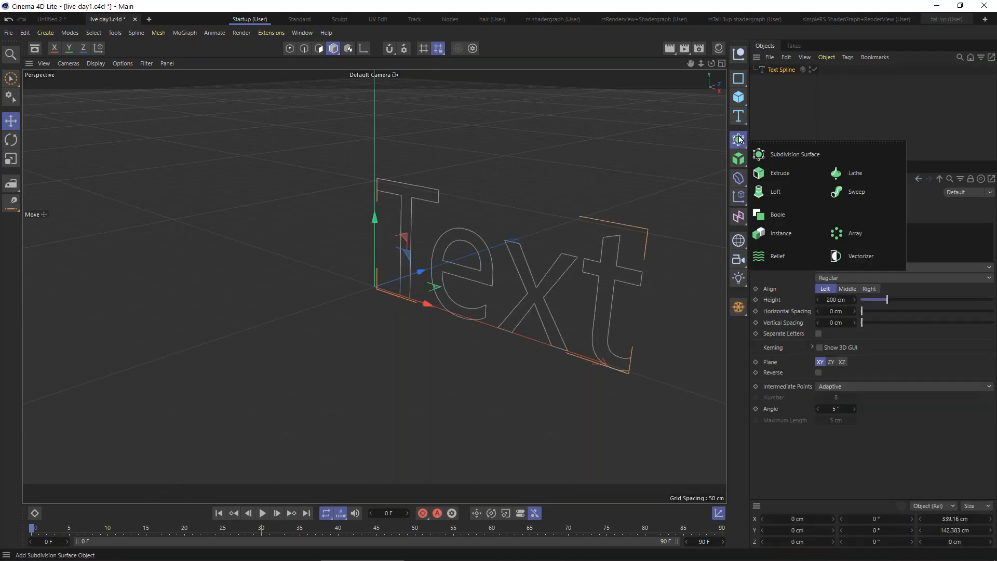
pyautogui.keyDown('alt'); pyautogui.click(774, 176); pyautogui.keyUp('alt')
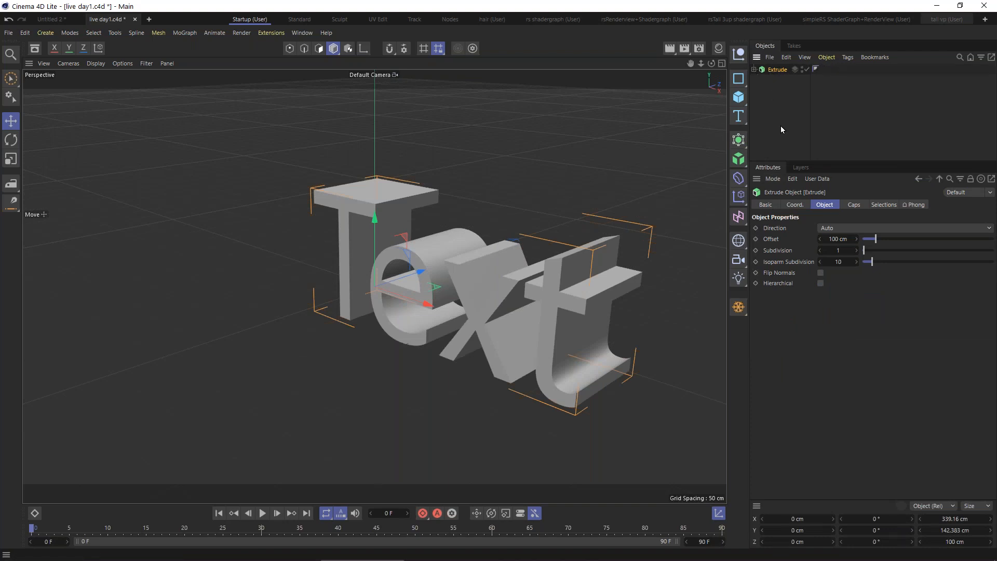
pyautogui.keyDown('alt'); pyautogui.moveTo(417, 276); pyautogui.dragTo(373, 303); pyautogui.keyUp('alt')
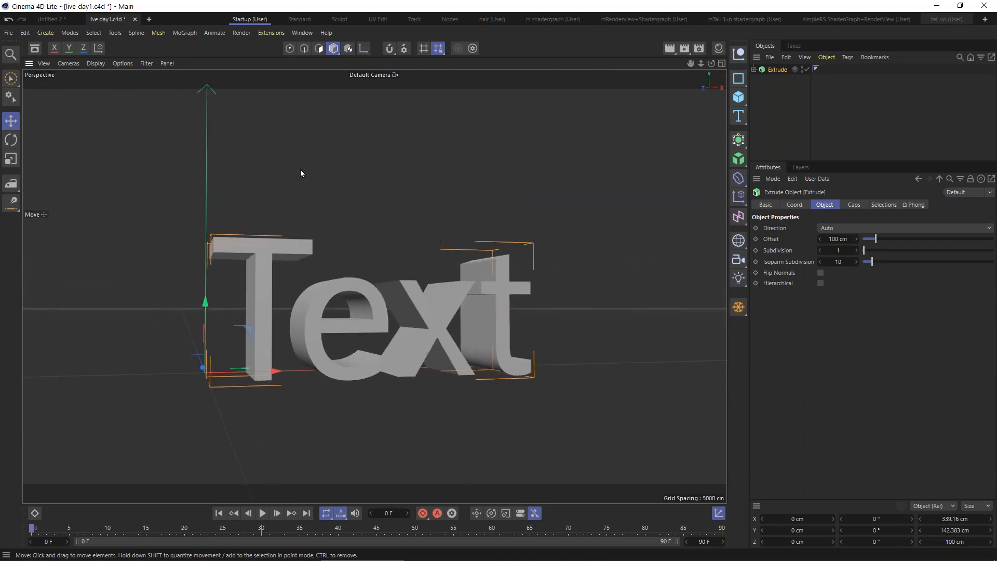
pyautogui.hotkey('ctrl', 's')
# Step: Switch to After Effects and create a composition from live day1.c4d
pyautogui.hotkey('alt', 'Tab')
pyautogui.click(11, 138)
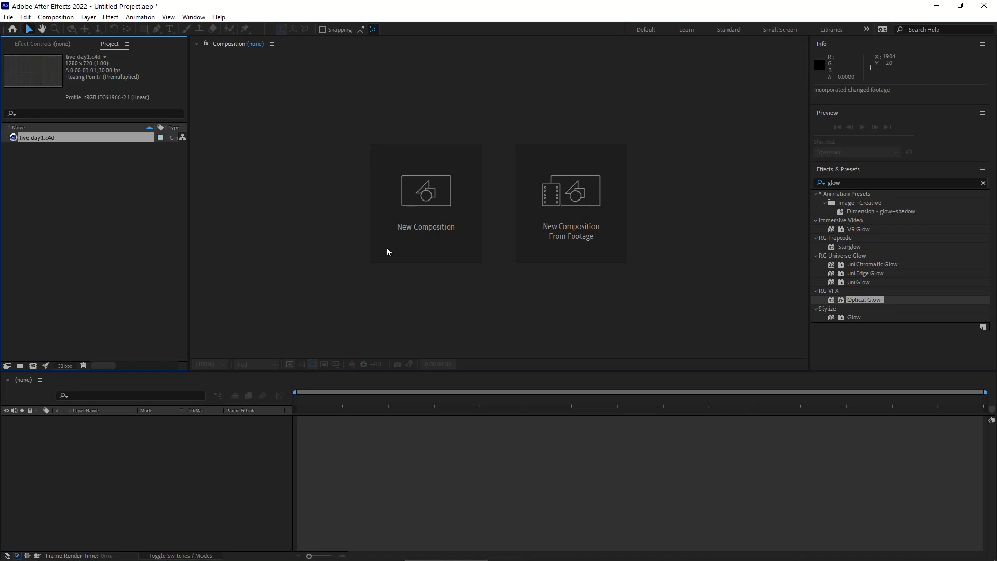
pyautogui.moveTo(14, 140); pyautogui.dragTo(102, 467)
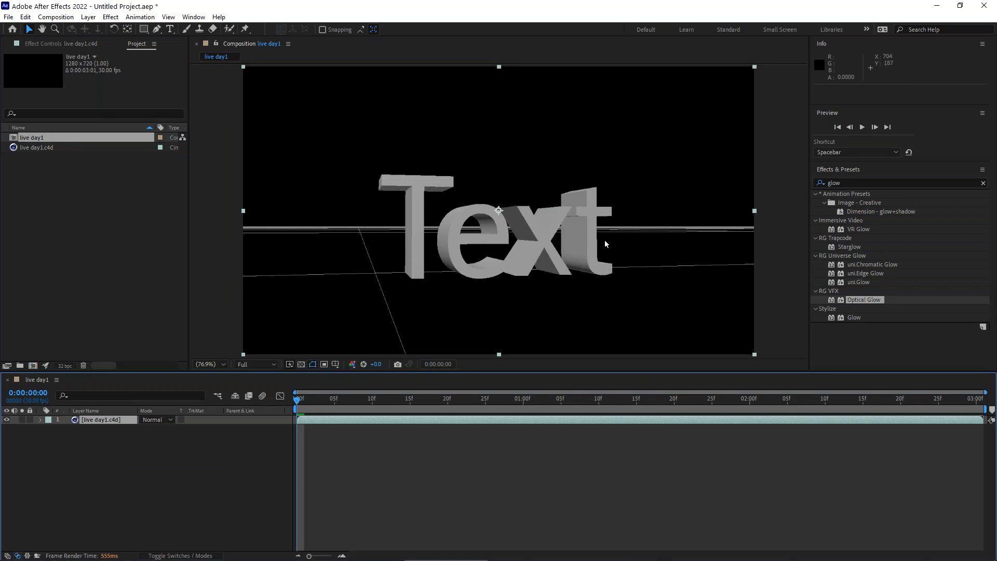
# Step: Open the Cineware effect controls for the live day1.c4d layer
pyautogui.click(23, 148)
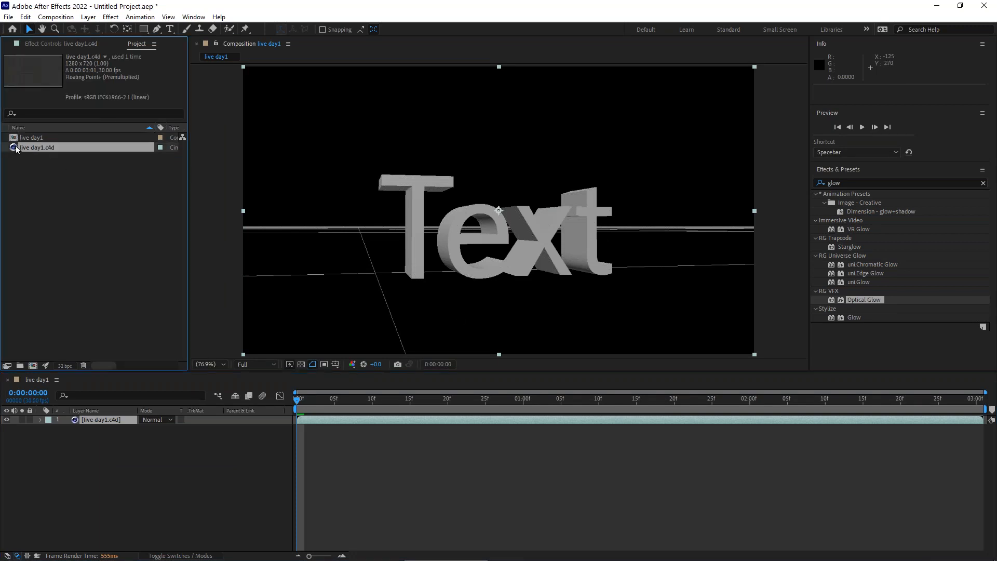
pyautogui.click(73, 44)
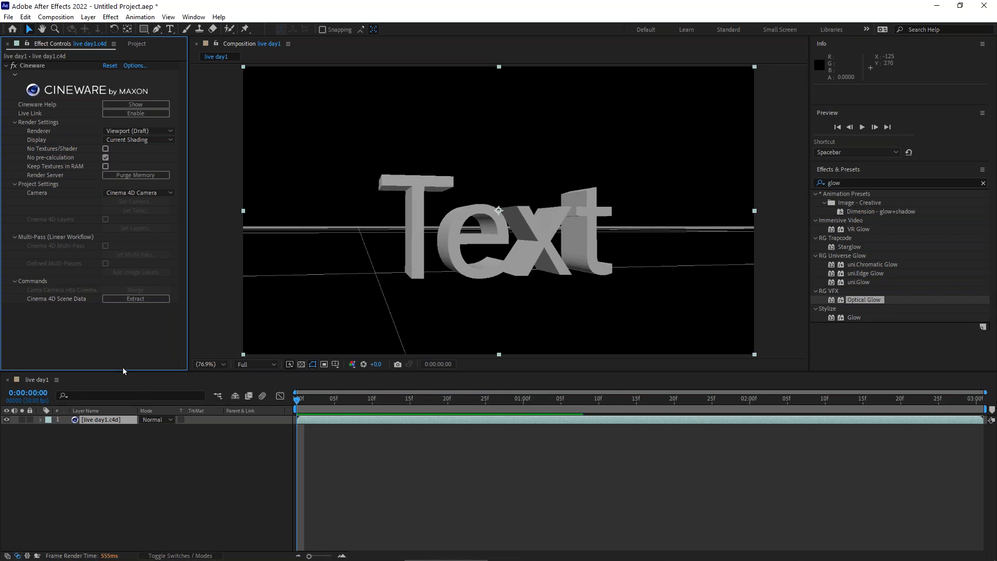
pyautogui.click(73, 420)
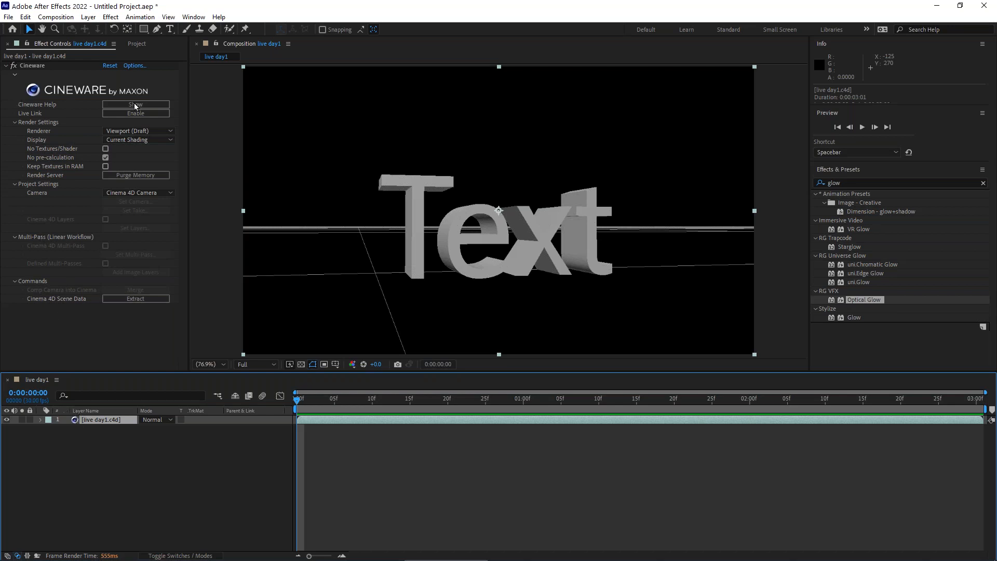
# Step: Try the Viewport, Viewport (Draft) and Current (Draft) renderers on the Cineware layer, ending with the renderer set to Current
pyautogui.click(35, 130)
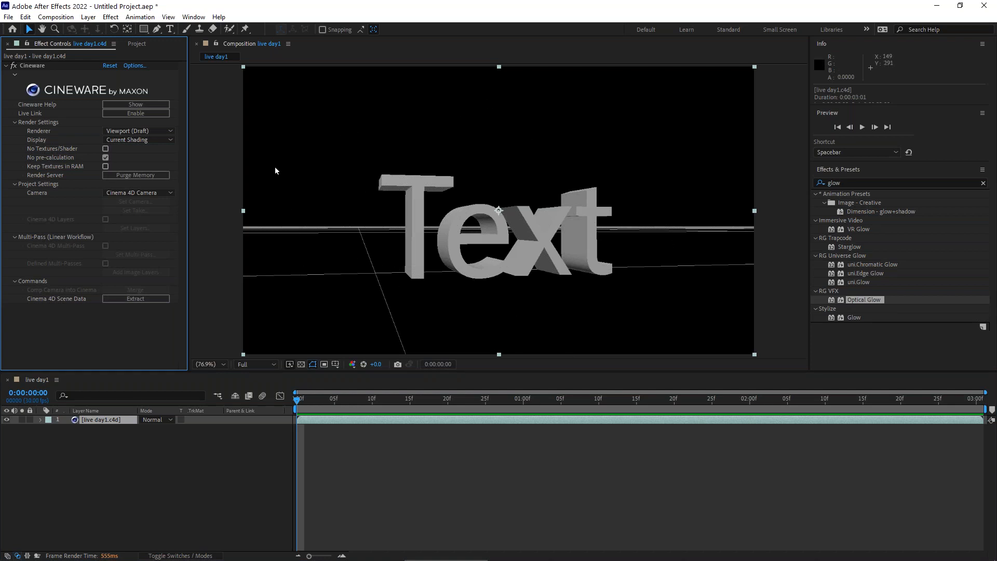
pyautogui.click(162, 132)
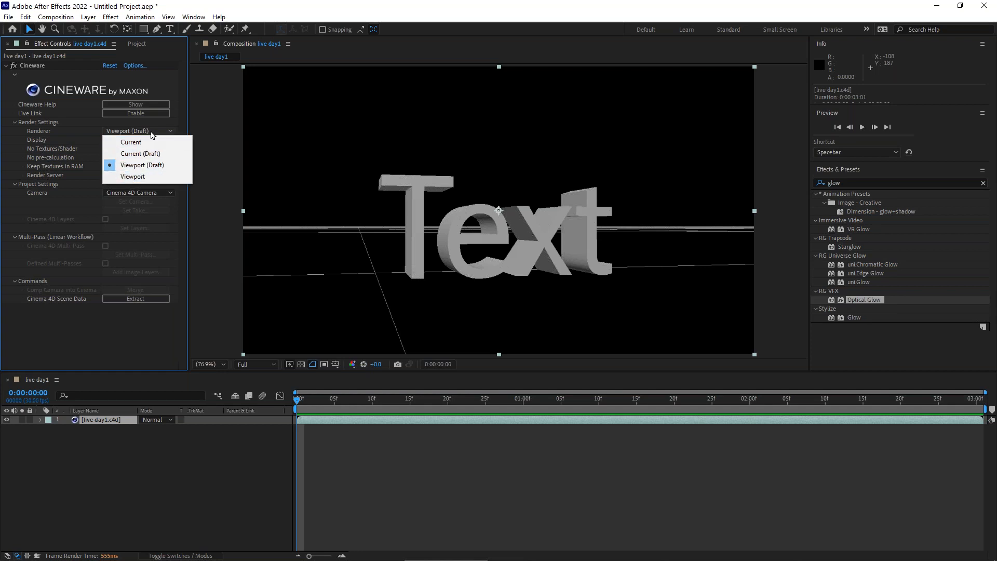
pyautogui.click(143, 177)
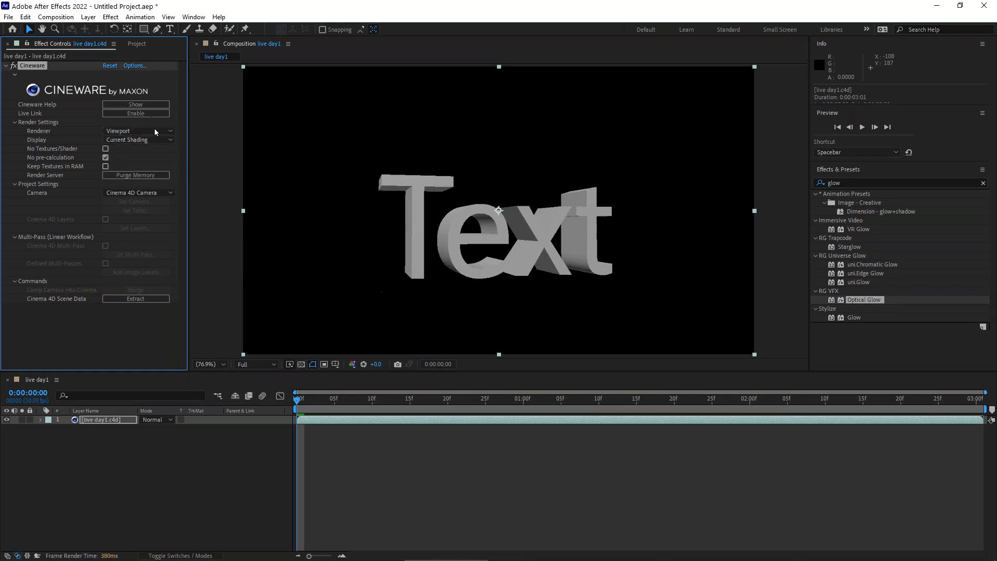
pyautogui.click(152, 131)
pyautogui.click(136, 164)
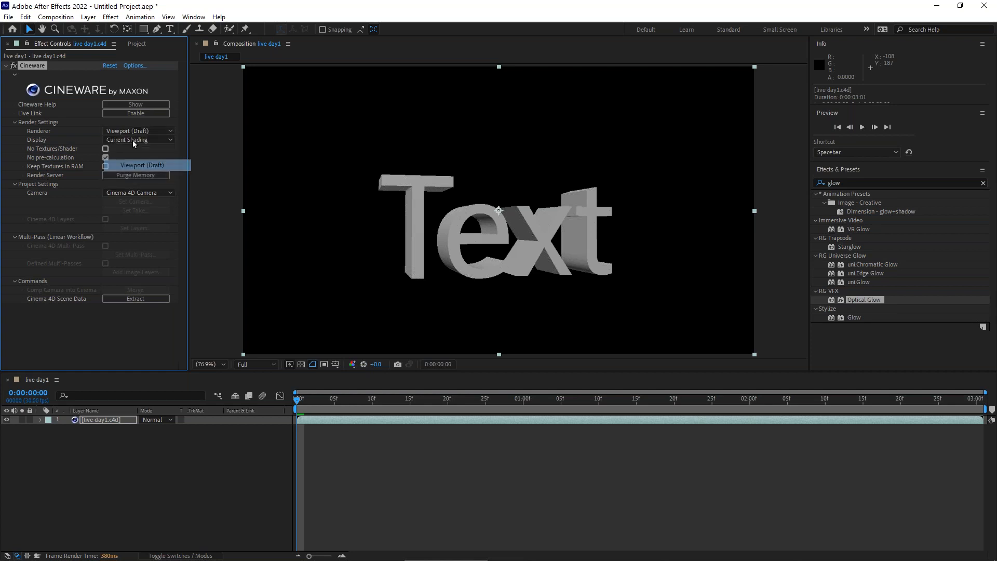
pyautogui.click(147, 130)
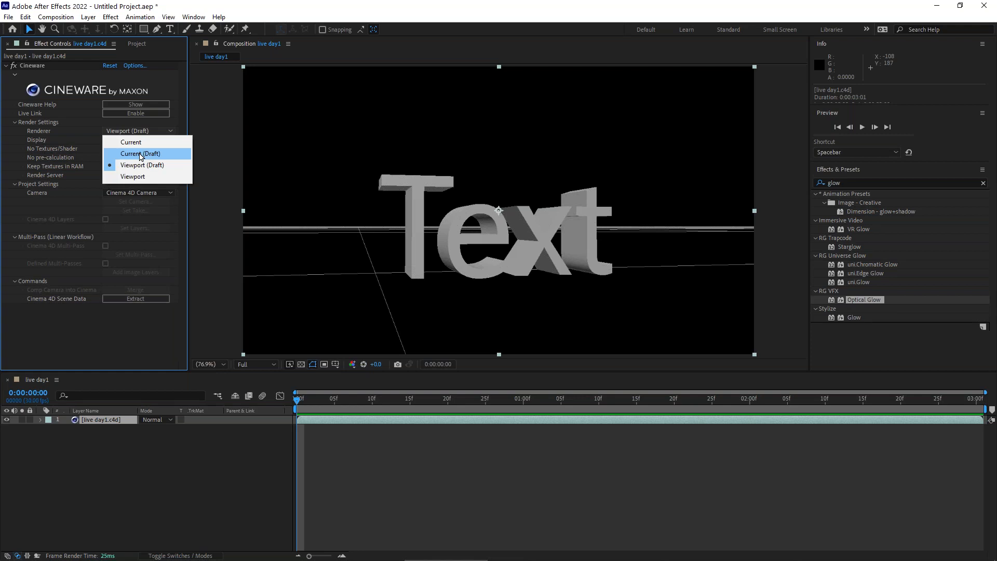
pyautogui.click(141, 153)
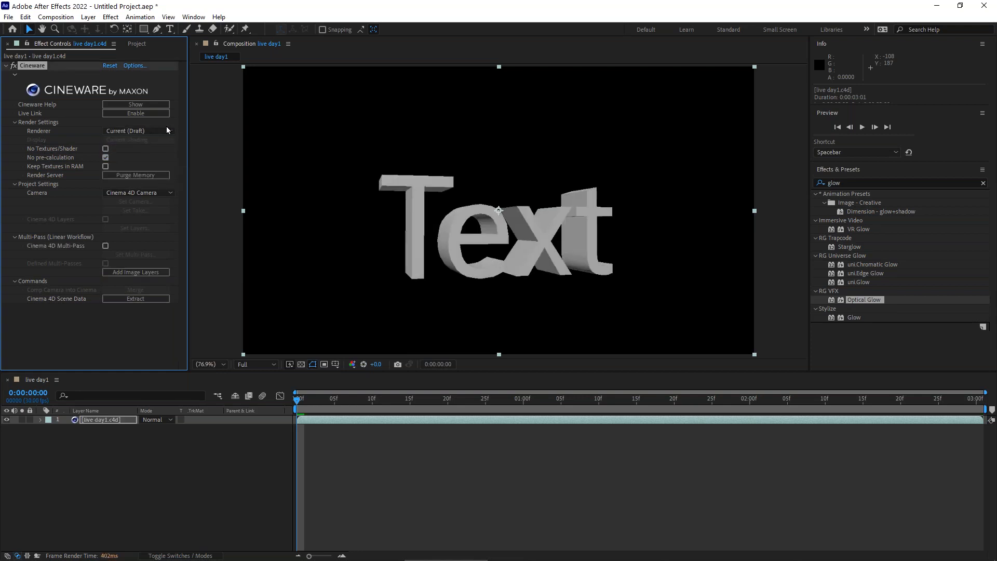
pyautogui.click(150, 129)
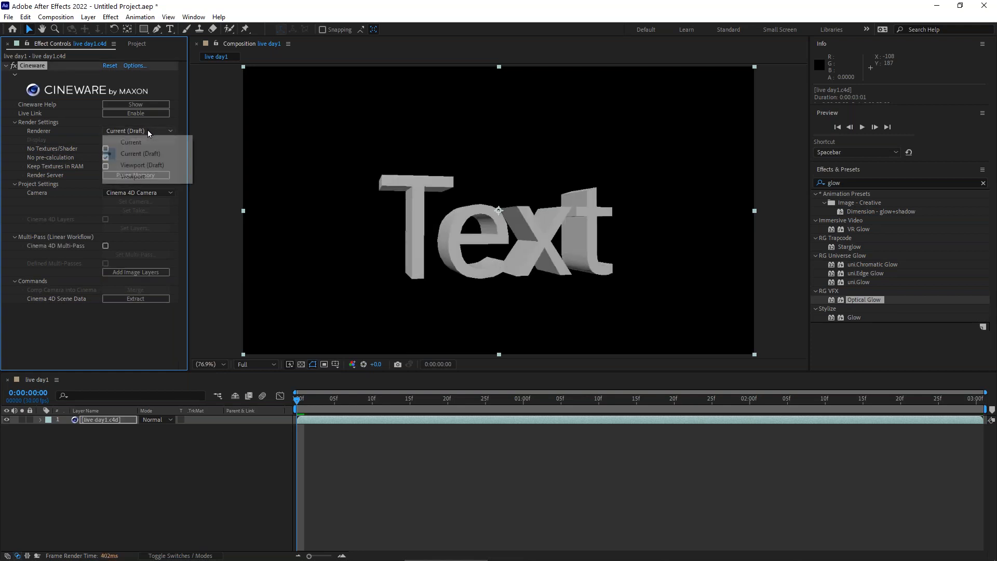
pyautogui.click(141, 179)
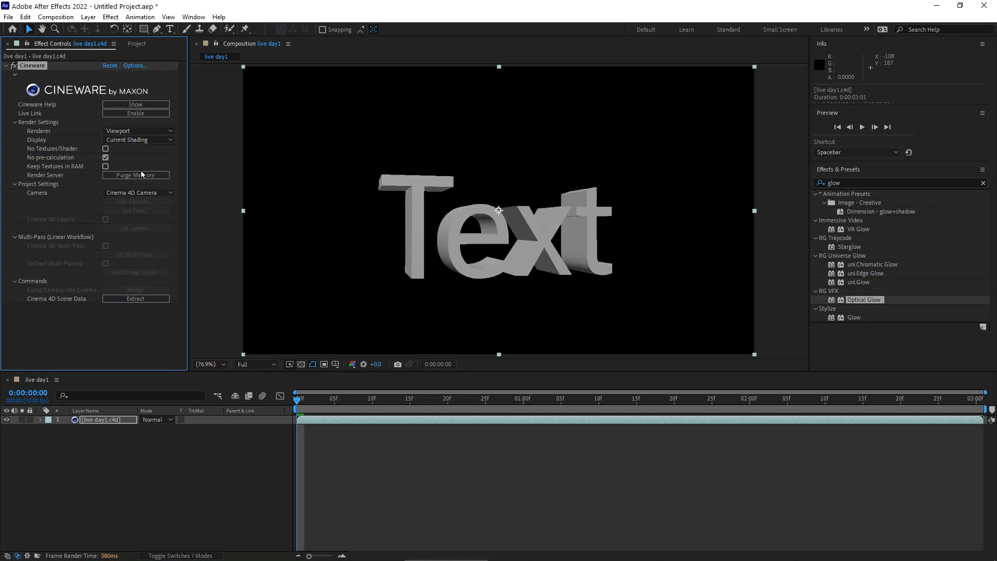
pyautogui.click(132, 130)
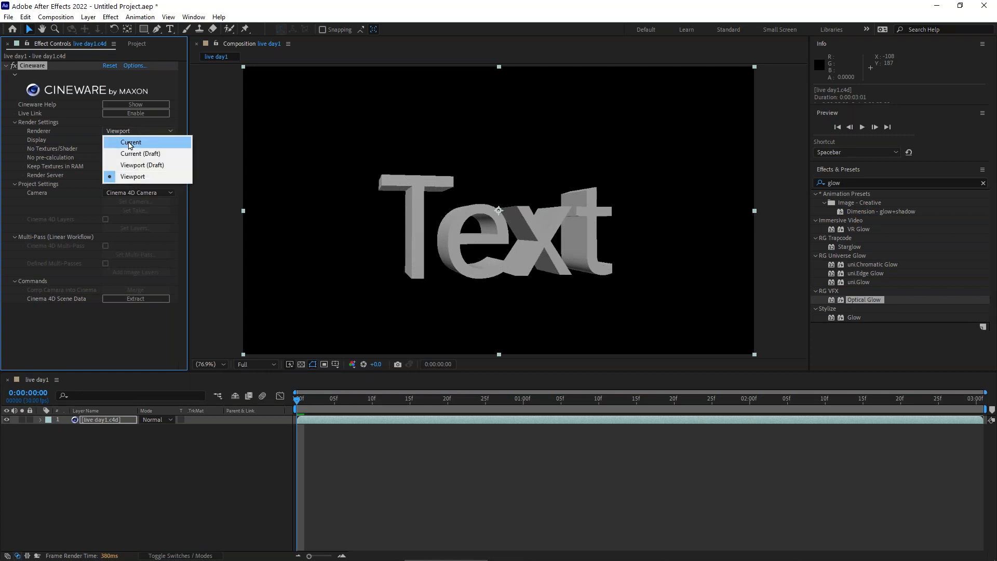
pyautogui.click(138, 143)
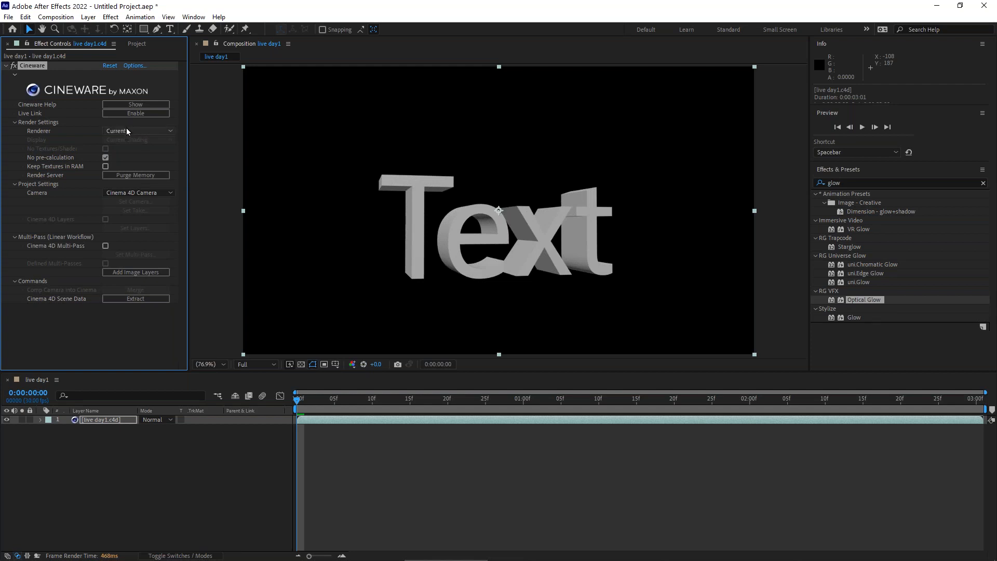
# Step: Switch to Cinema 4D Lite and review the Output, Anti-Aliasing and Options render settings
pyautogui.hotkey('alt', 'Tab')
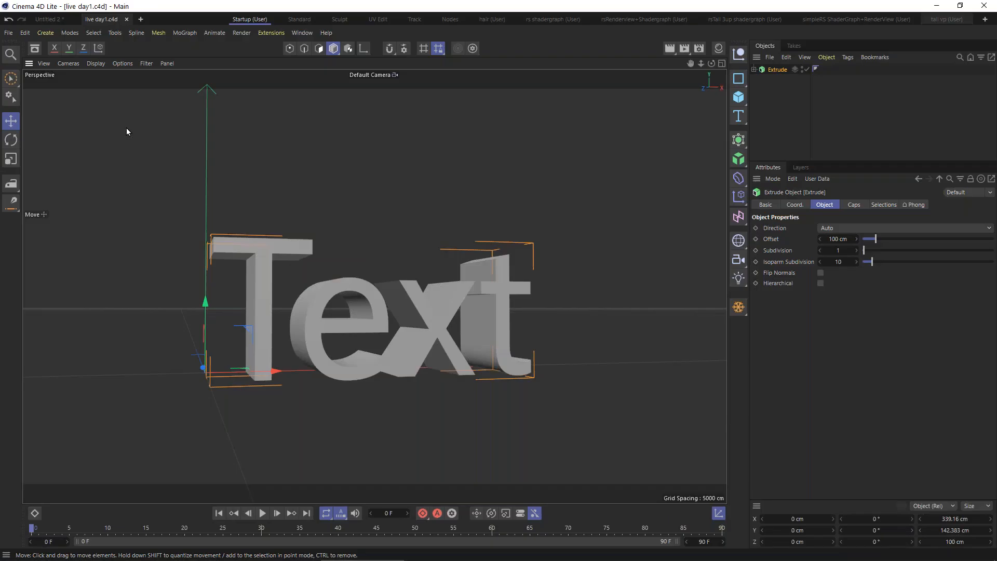
pyautogui.click(699, 49)
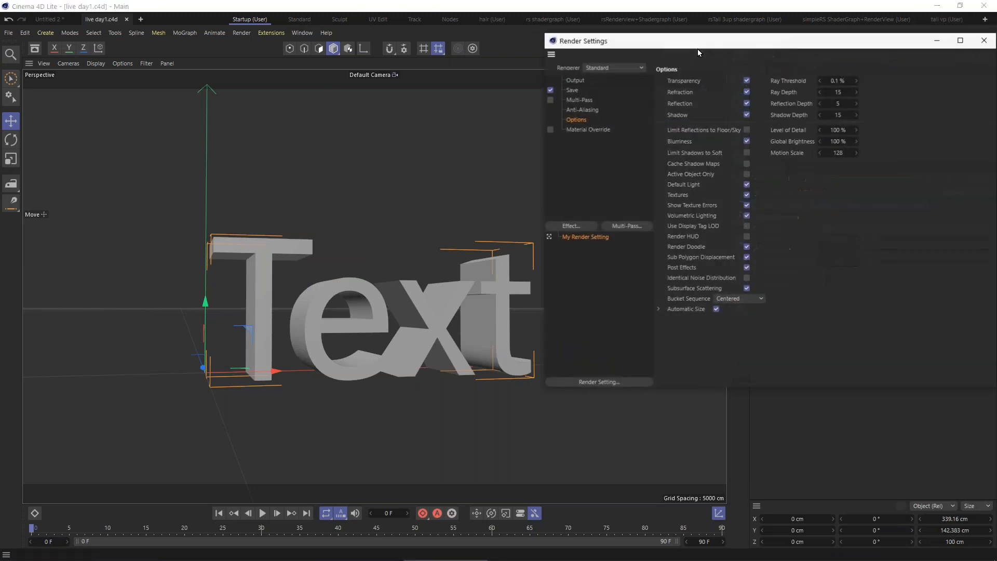
pyautogui.click(575, 81)
pyautogui.click(573, 110)
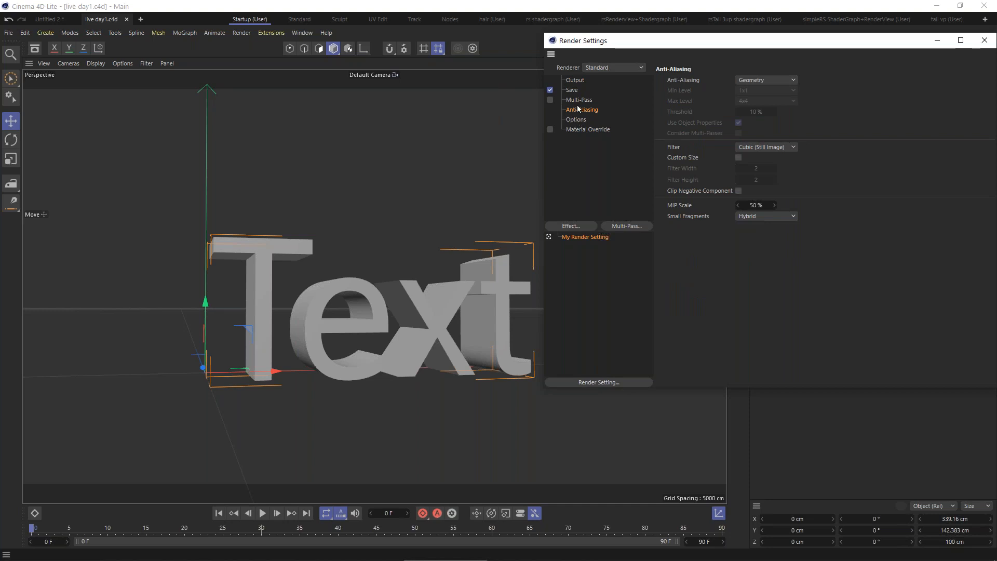
pyautogui.click(576, 119)
pyautogui.click(575, 80)
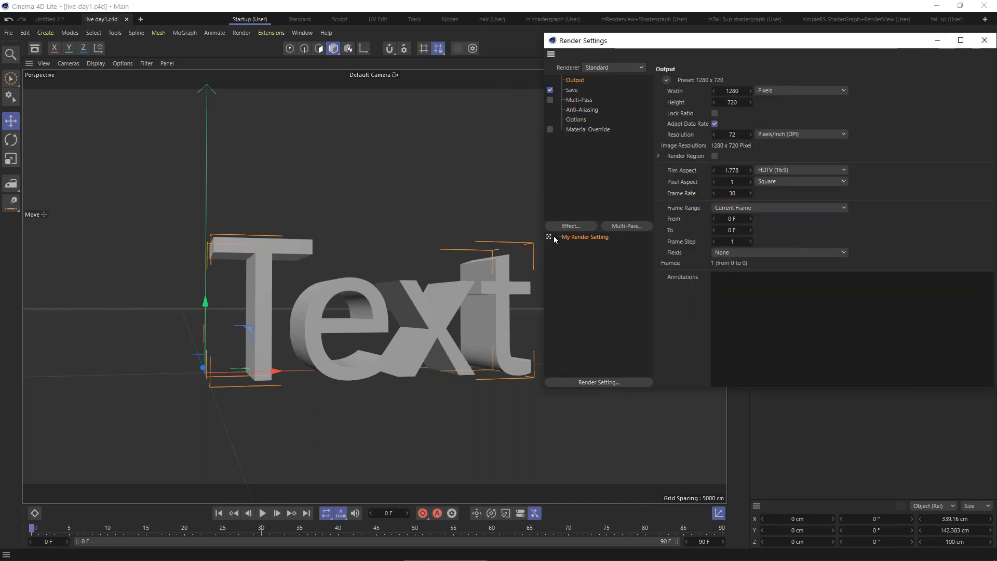
pyautogui.click(984, 44)
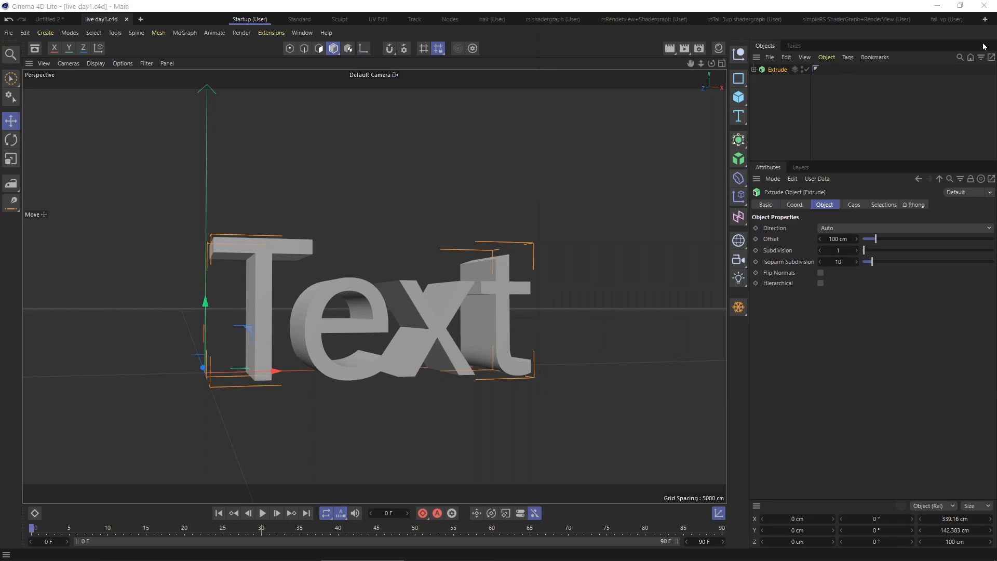
# Step: Switch to After Effects and look through the Cineware camera options without changing the selection
pyautogui.hotkey('alt', 'Tab')
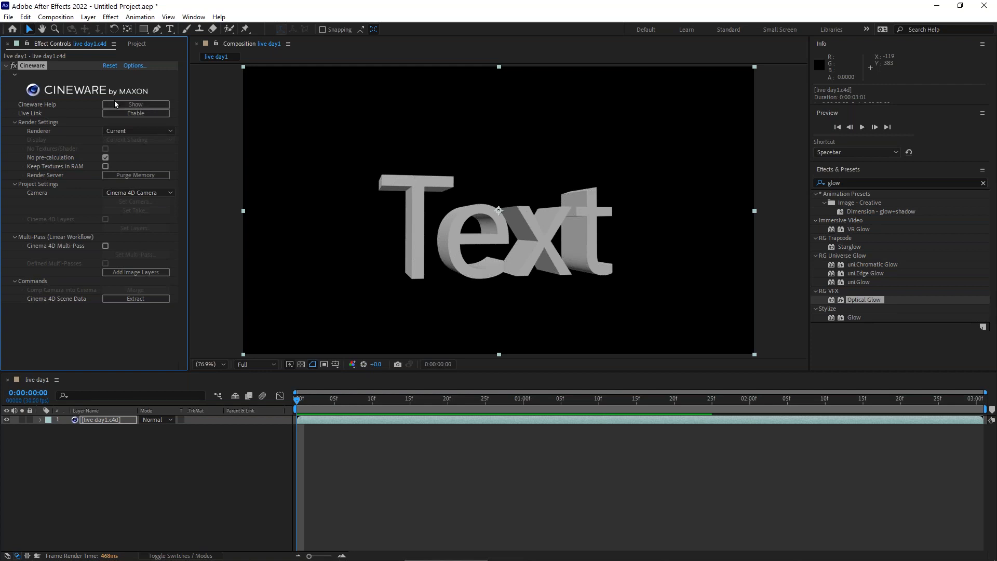
pyautogui.click(169, 193)
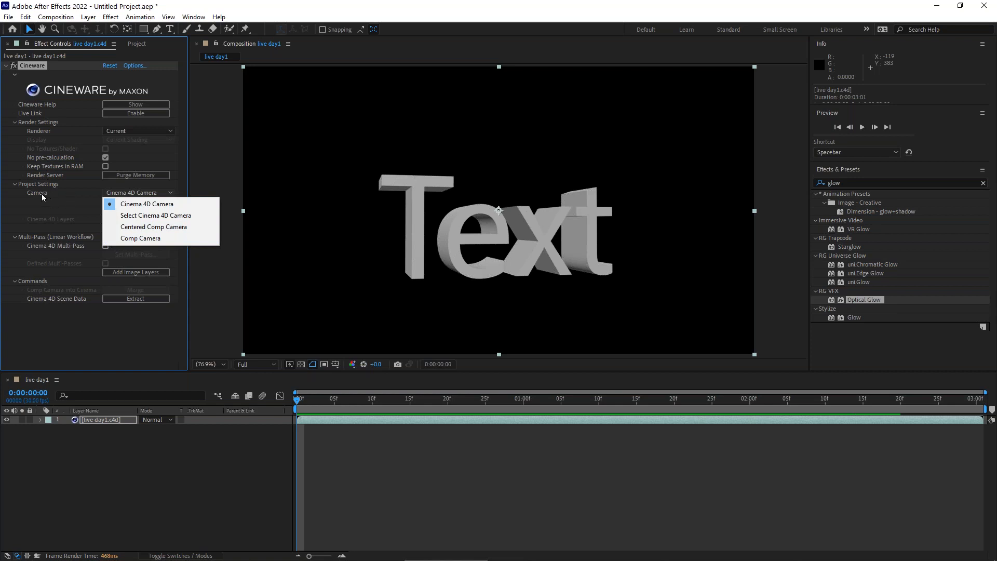
pyautogui.click(31, 210)
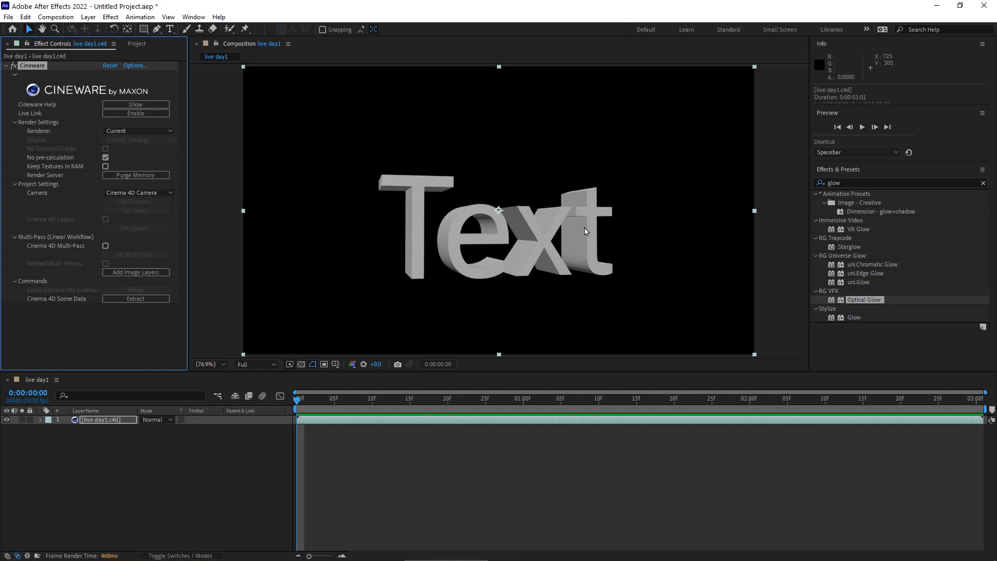
# Step: Switch to Cinema 4D Lite and add a disc floor with an outer radius of about 1191 cm, lowered slightly beneath the text
pyautogui.hotkey('alt', 'Tab')
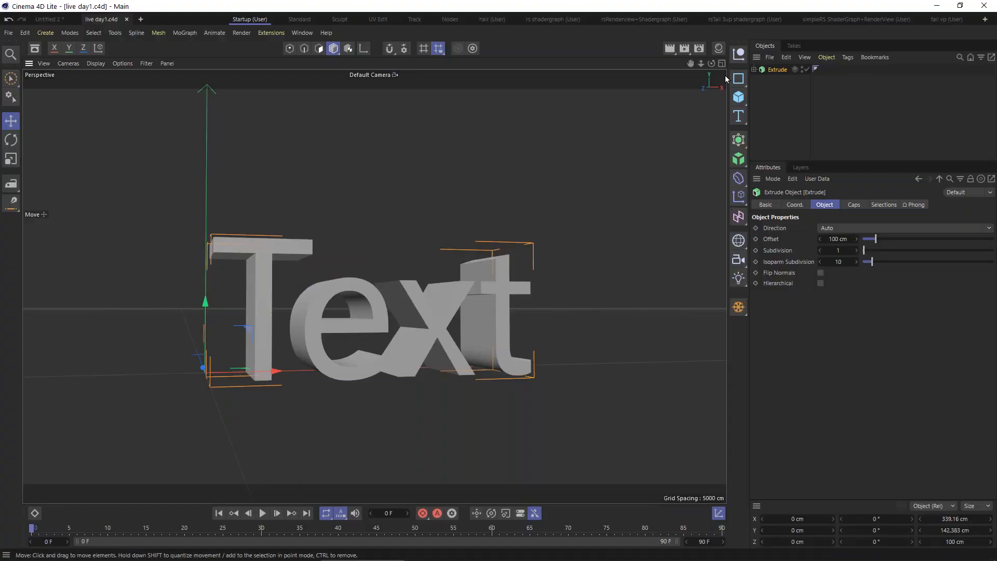
pyautogui.click(738, 97)
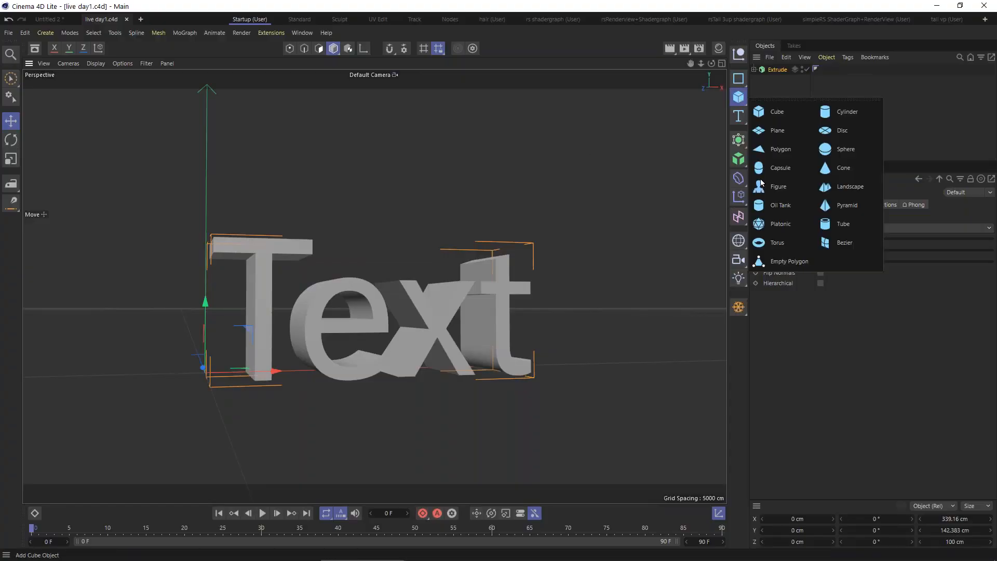
pyautogui.click(842, 130)
pyautogui.moveTo(297, 373); pyautogui.dragTo(884, 344)
pyautogui.moveTo(208, 304); pyautogui.dragTo(213, 305)
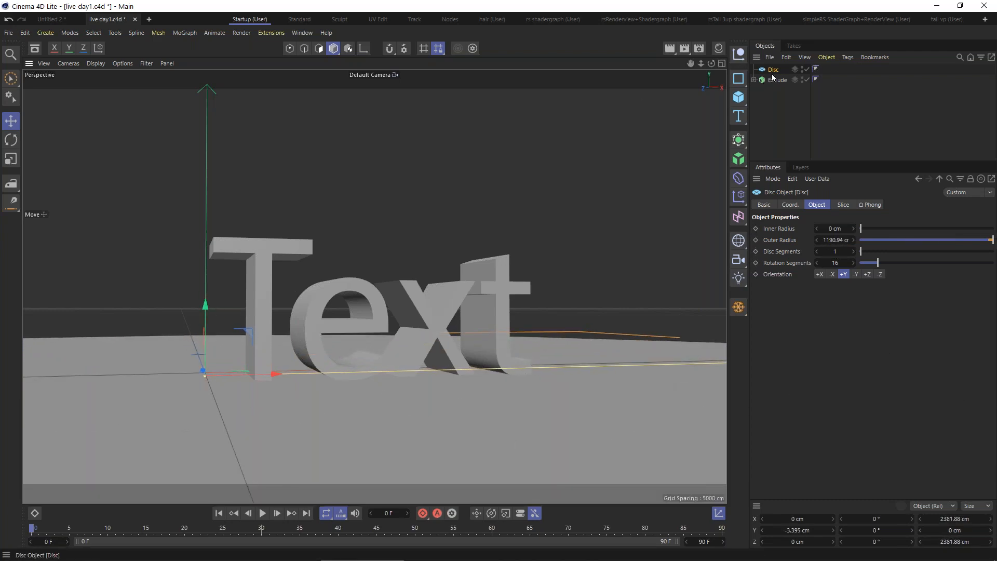
# Step: Assign the Extrude object to a new layer
pyautogui.click(793, 80)
pyautogui.click(774, 83)
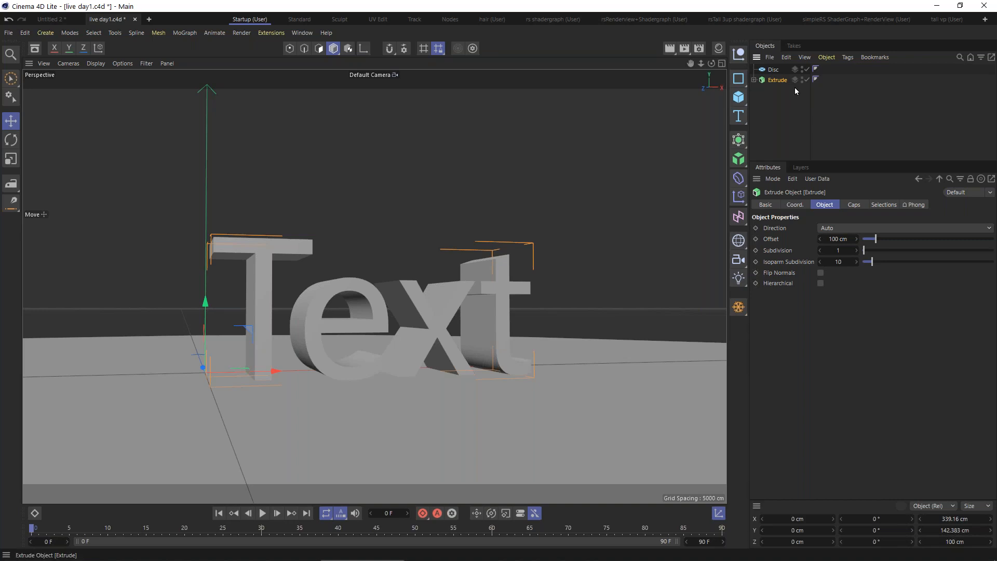
pyautogui.click(794, 80)
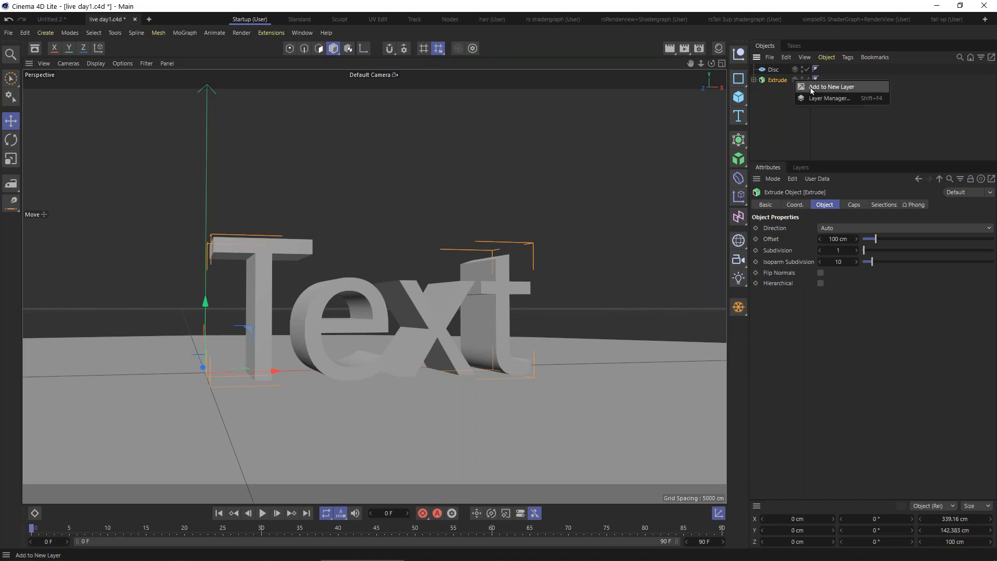
pyautogui.click(813, 89)
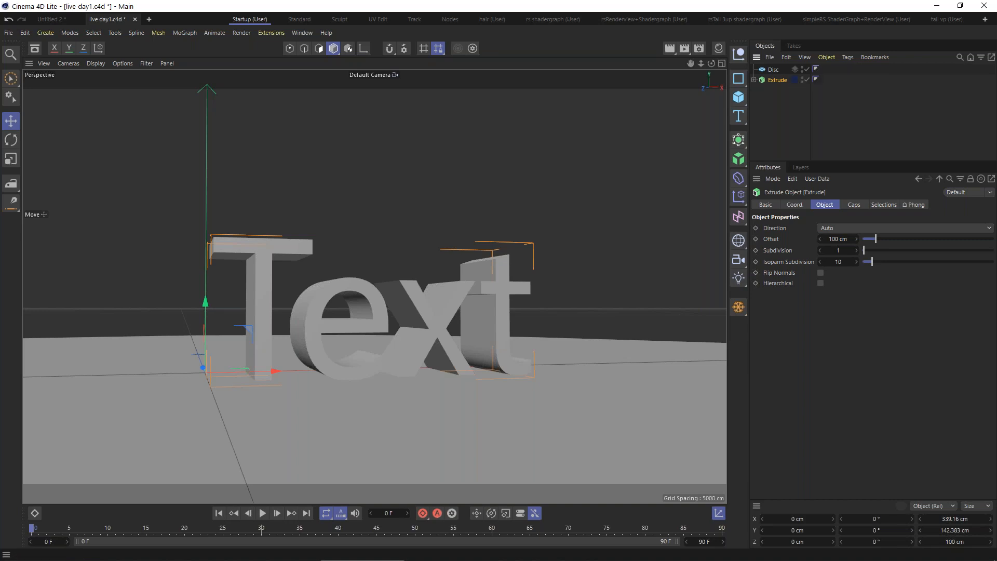
# Step: Test soloing the new layer in the layer list, and turn the solo off again
pyautogui.click(799, 167)
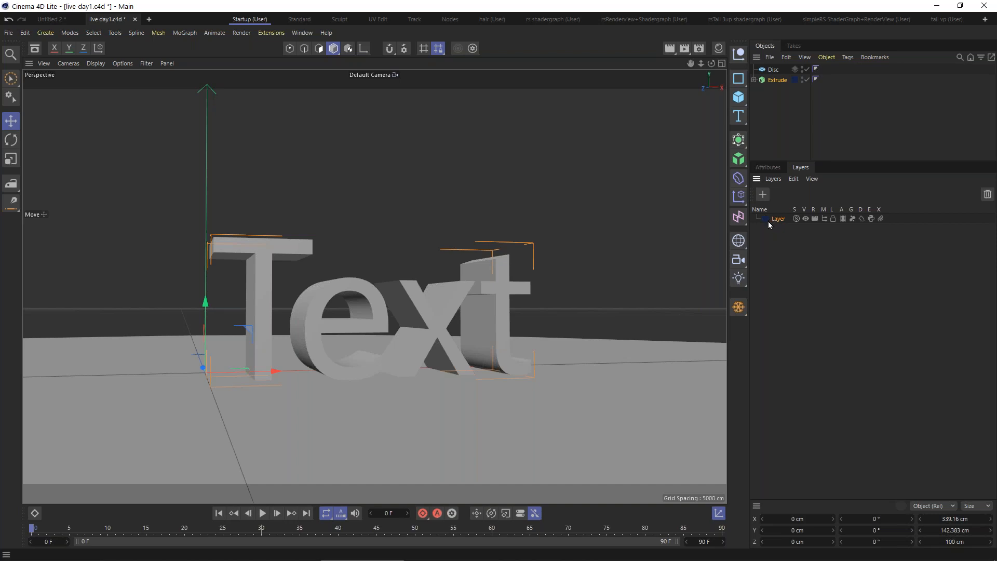
pyautogui.click(796, 219)
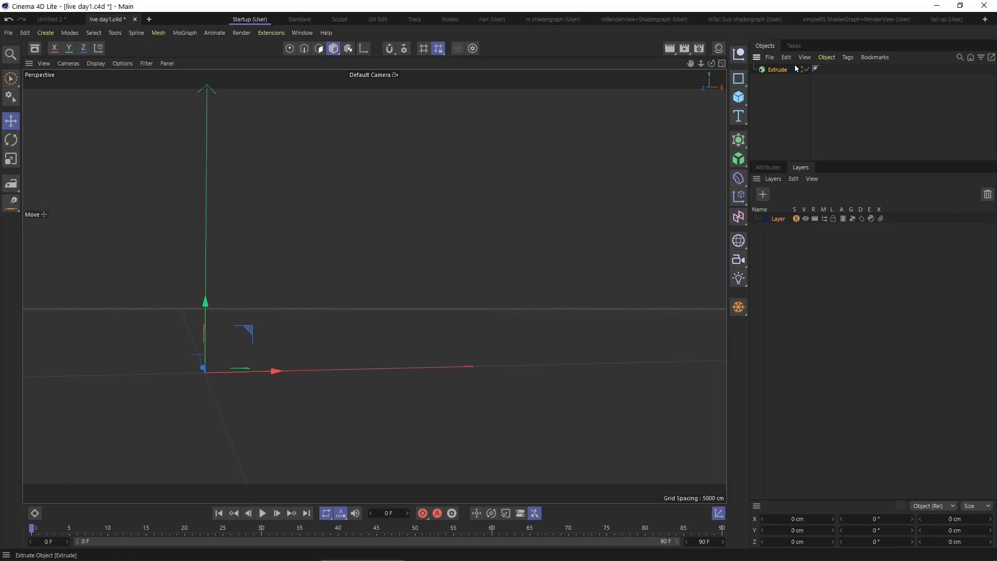
pyautogui.click(795, 219)
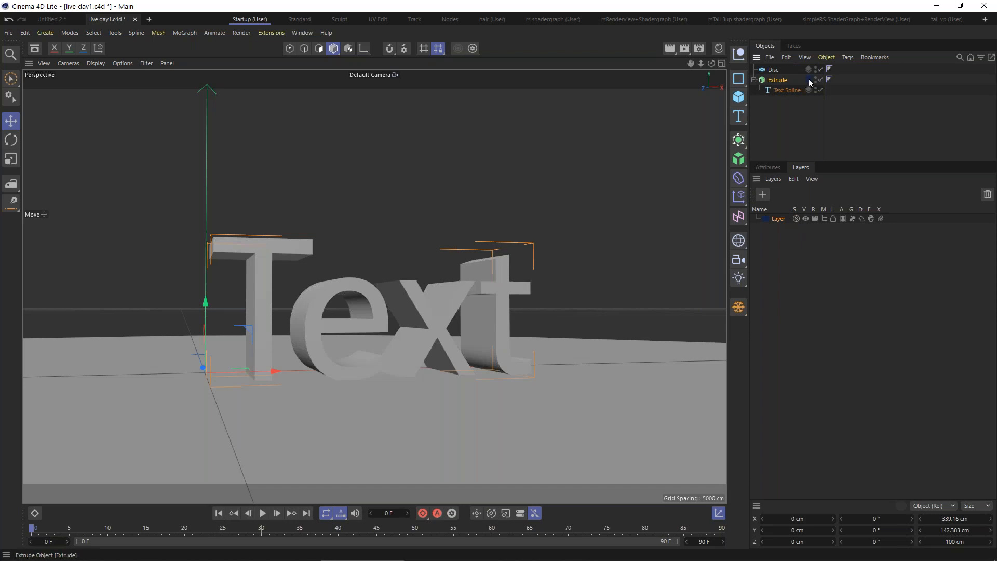
# Step: Change the new layer's color to a bright, fully saturated light blue
pyautogui.click(809, 81)
pyautogui.click(767, 219)
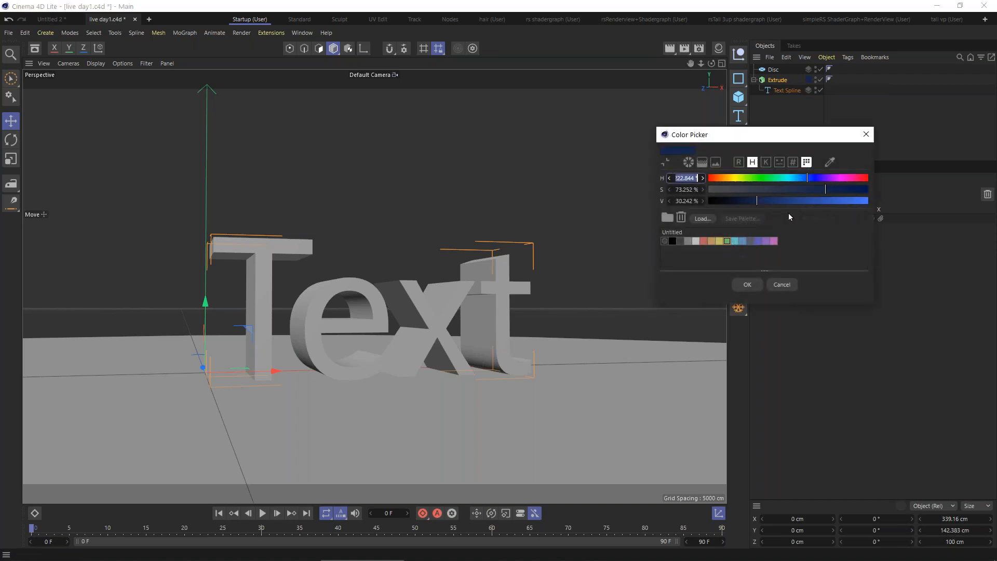
pyautogui.moveTo(848, 191); pyautogui.dragTo(877, 206)
pyautogui.click(794, 179)
pyautogui.click(747, 285)
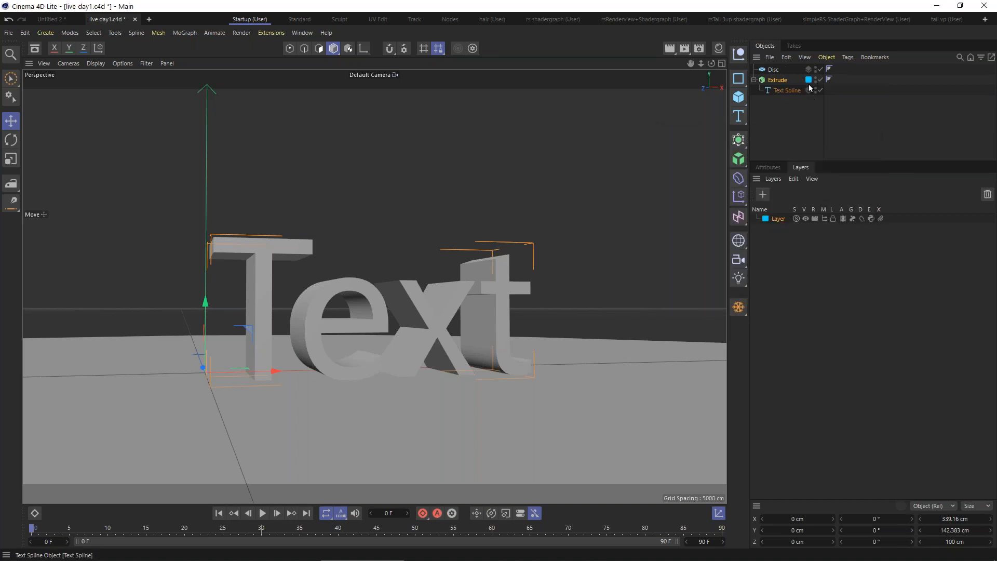
# Step: Assign the Text Spline to the Extrude's layer, check the layer by briefly soloing it, and save the scene
pyautogui.moveTo(809, 83); pyautogui.dragTo(809, 91)
pyautogui.click(796, 219)
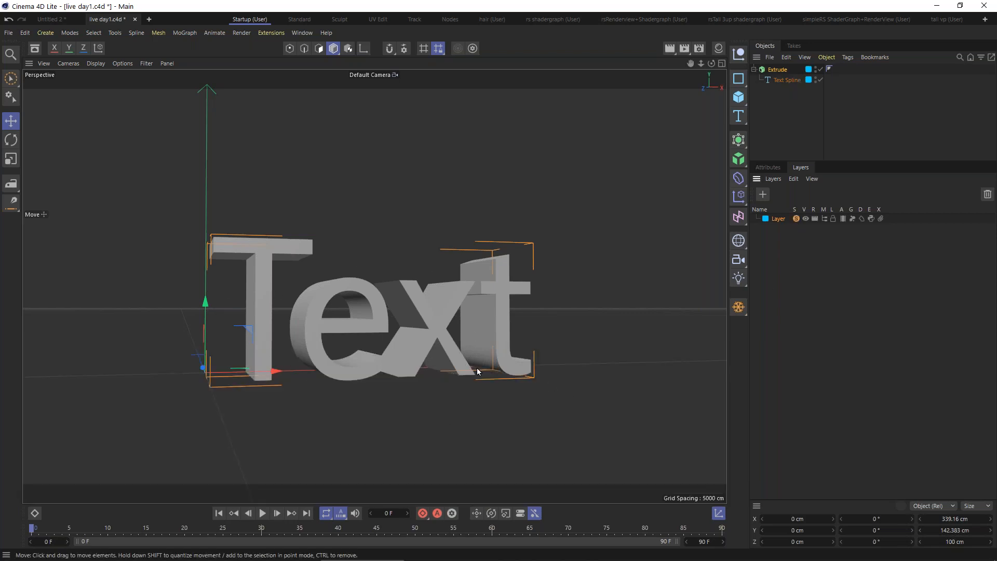
pyautogui.click(797, 219)
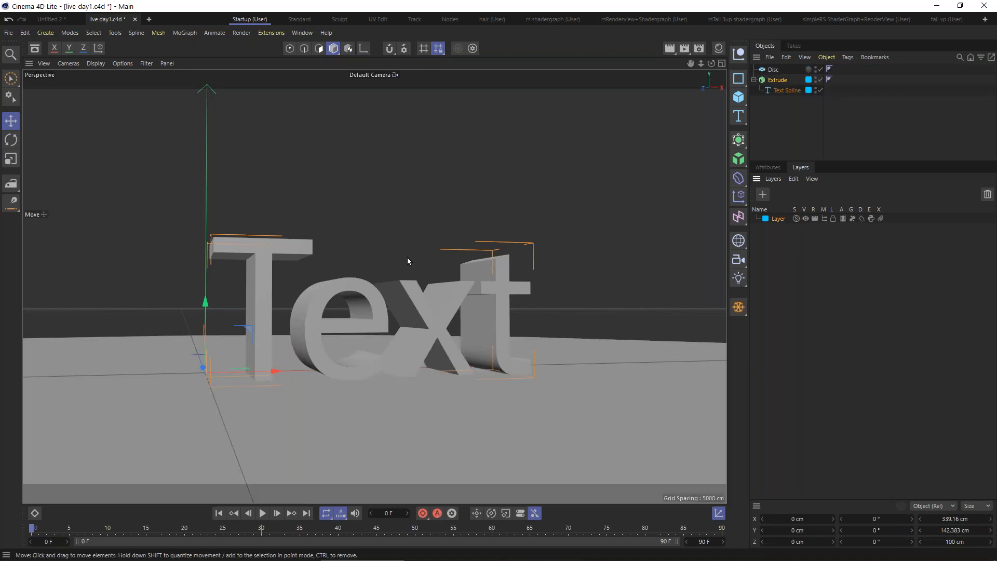
pyautogui.hotkey('ctrl', 's')
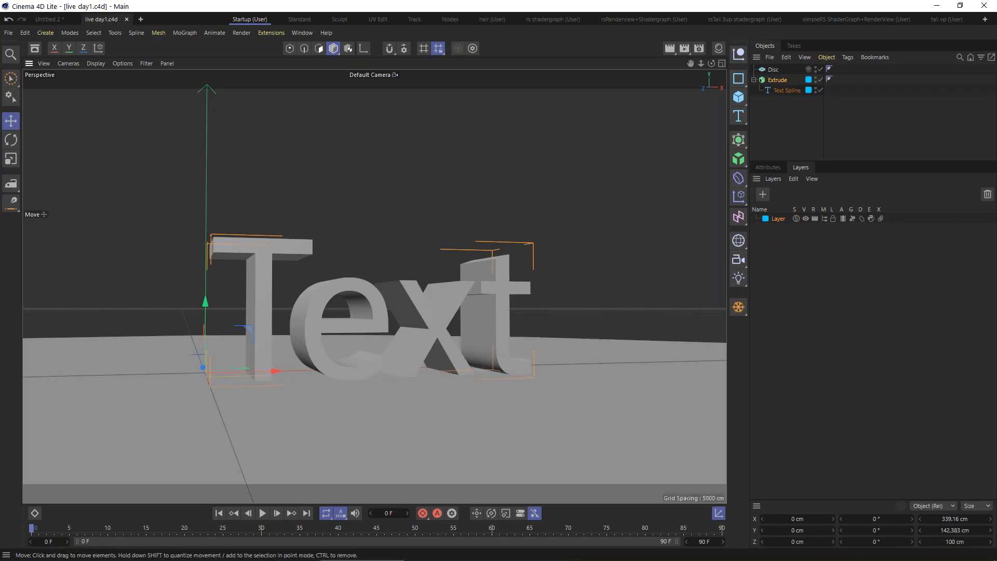
# Step: Switch to After Effects, enable Cinema 4D Layers in the Cineware effect, and exclude Items not on Layers, keeping only Layer
pyautogui.hotkey('alt', 'Tab')
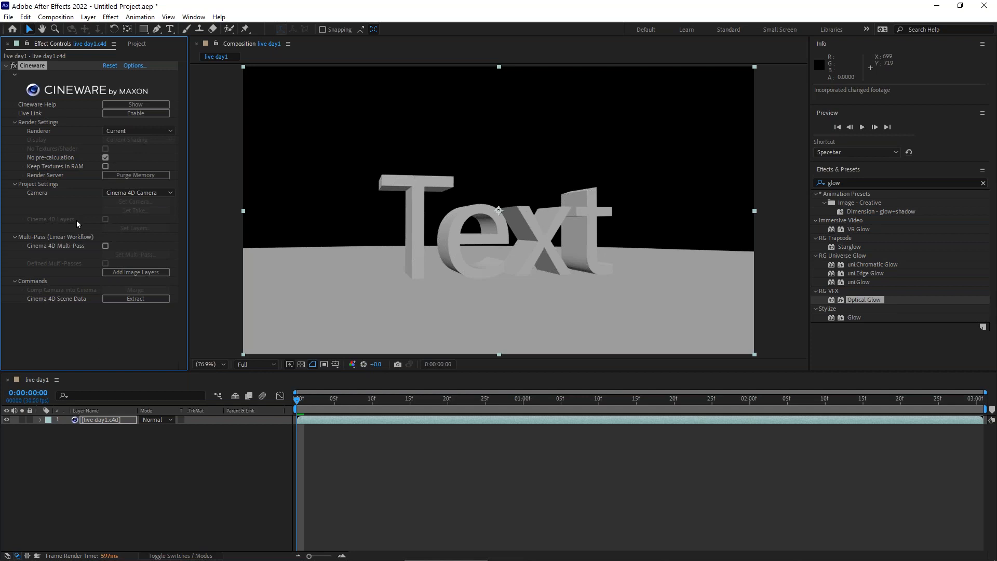
pyautogui.click(77, 425)
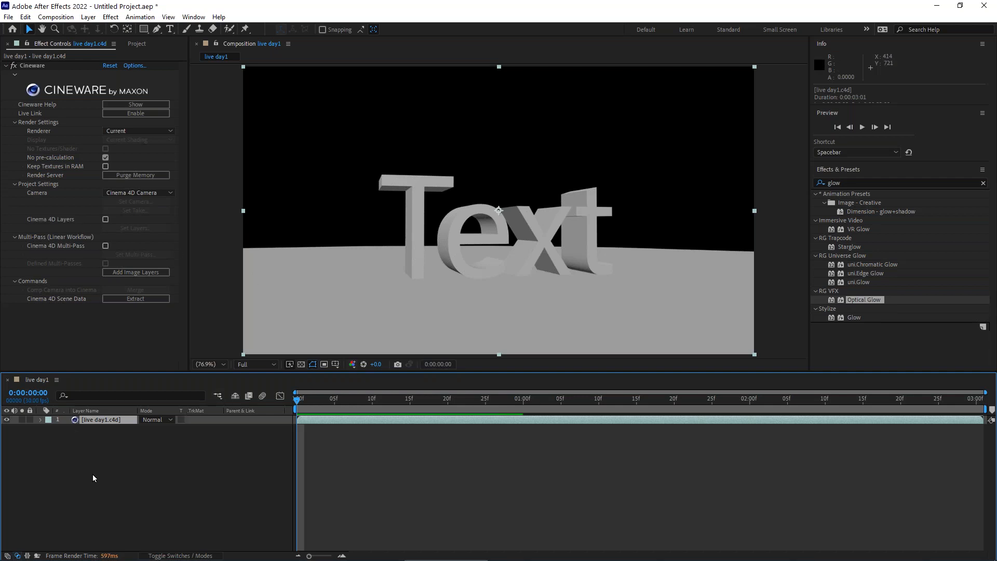
pyautogui.click(154, 130)
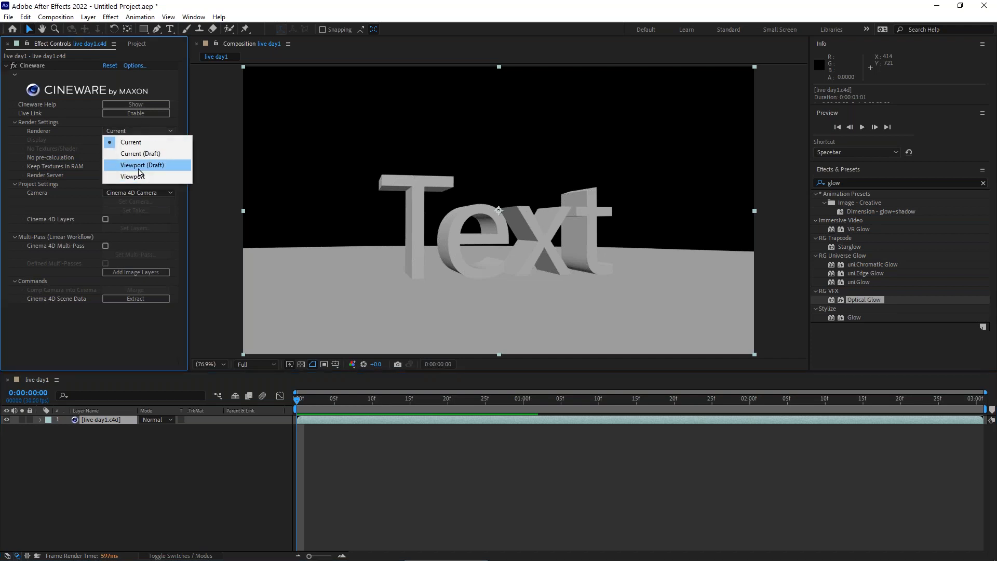
pyautogui.click(59, 222)
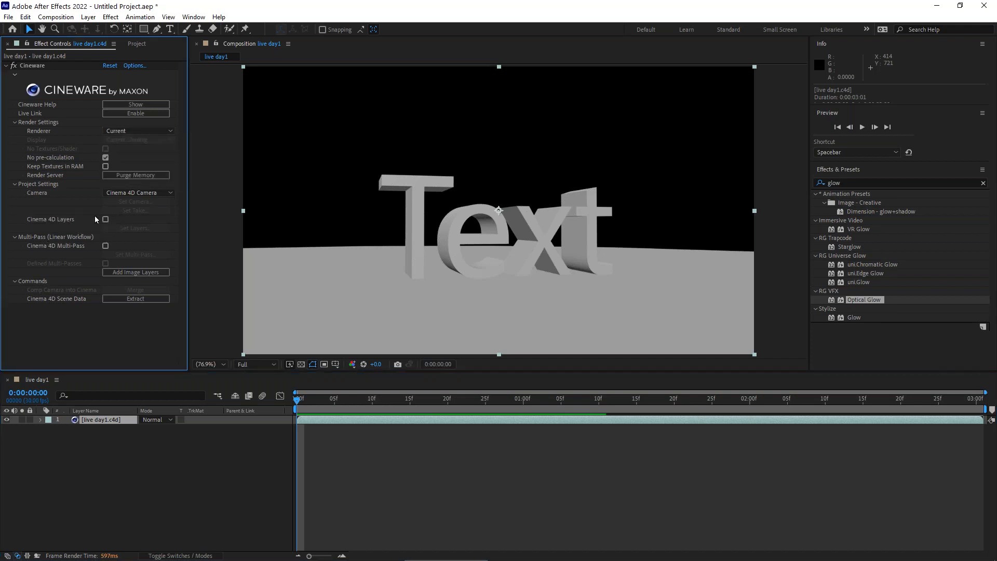
pyautogui.click(105, 219)
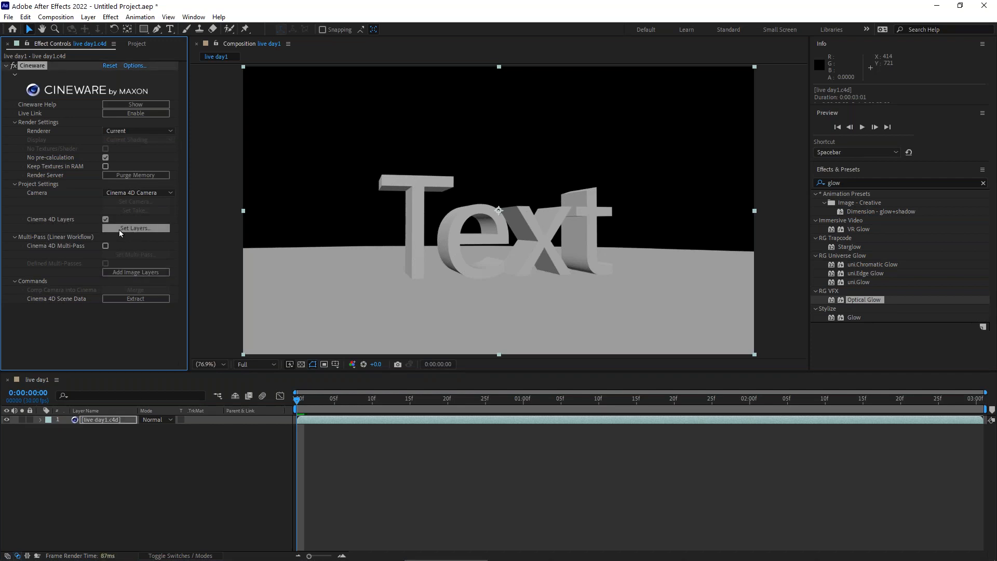
pyautogui.click(135, 228)
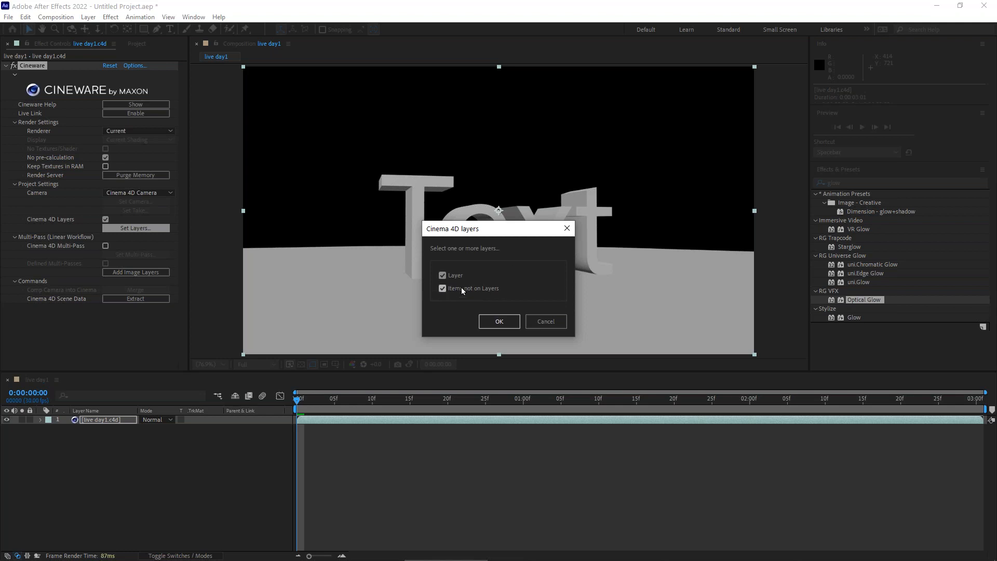
pyautogui.click(443, 288)
pyautogui.click(499, 321)
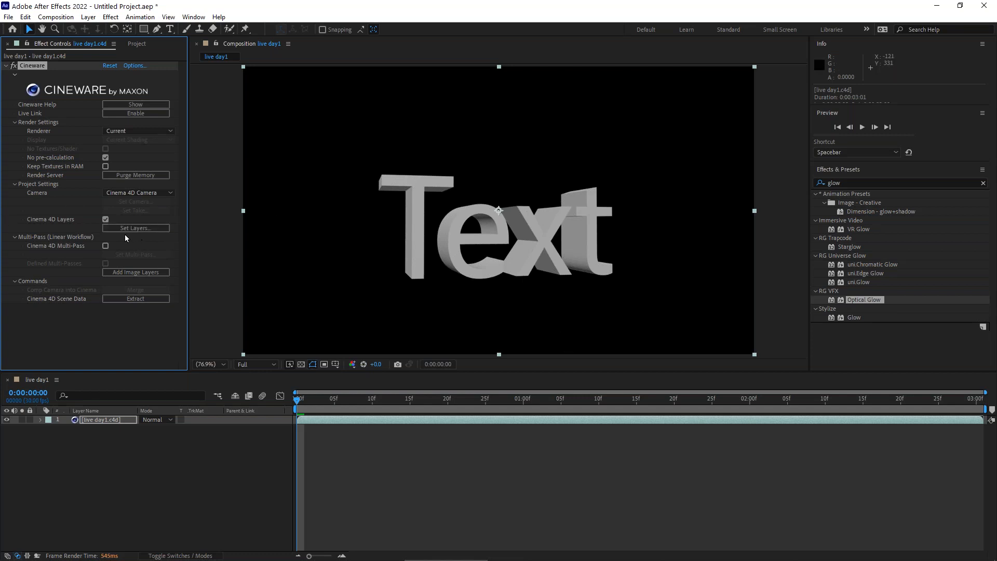
# Step: Duplicate the live day1.c4d layer, naming the upper copy "text" and the lower one "ground"
pyautogui.click(84, 420)
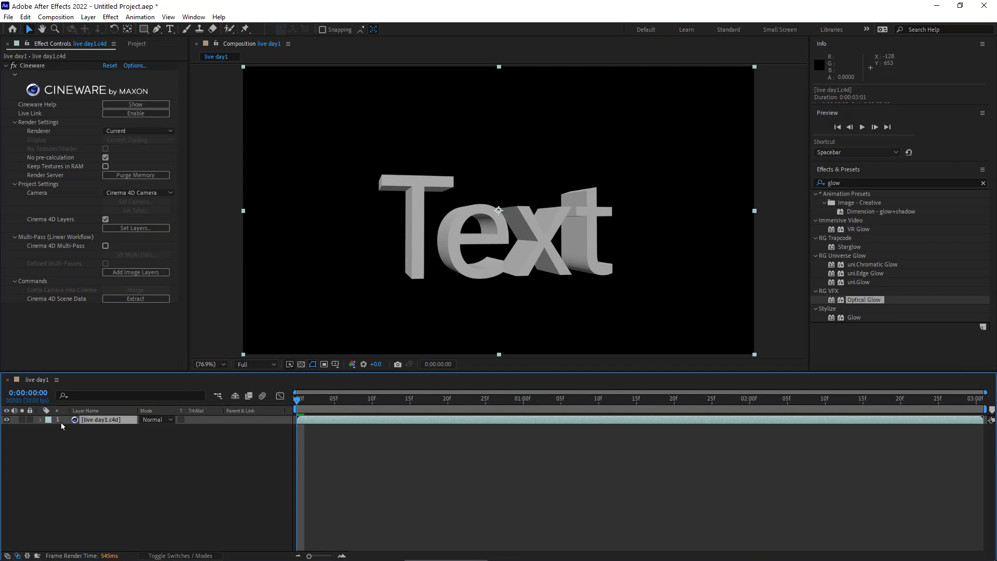
pyautogui.hotkey('ctrl', 'c')
pyautogui.hotkey('ctrl', 'v')
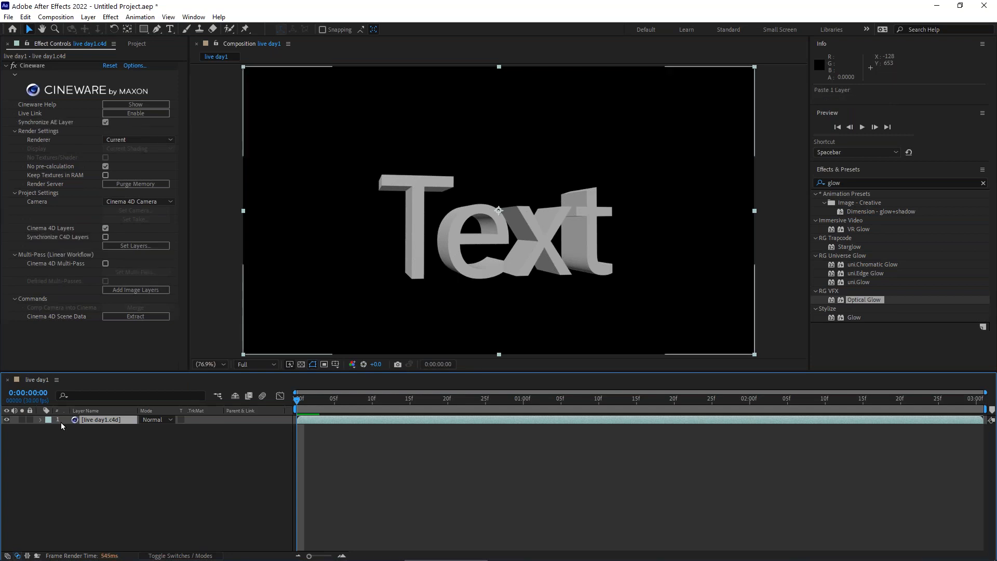
pyautogui.press('Return')
pyautogui.write('text')
pyautogui.press('Return')
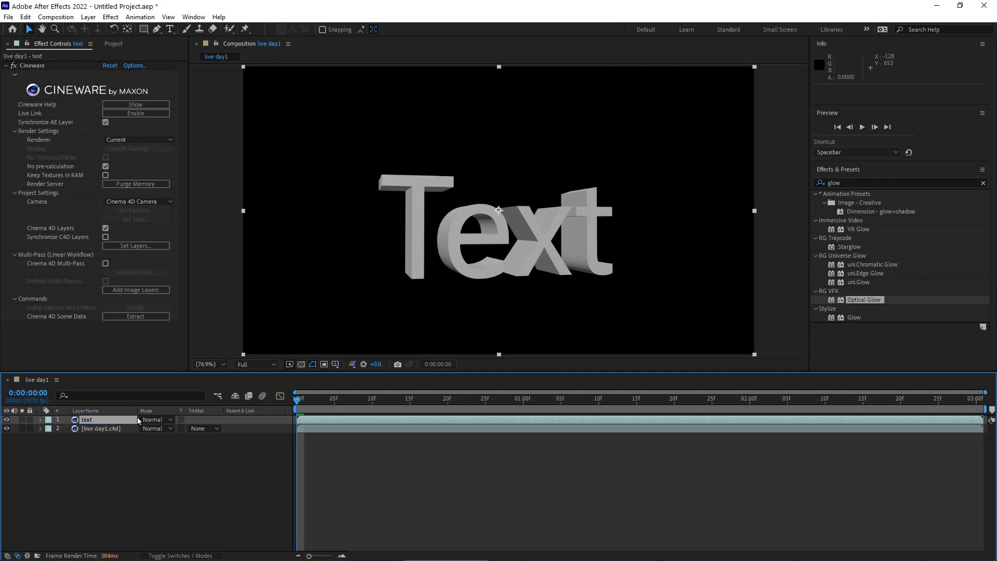
pyautogui.click(100, 429)
pyautogui.press('Return')
pyautogui.write('ground')
pyautogui.press('Return')
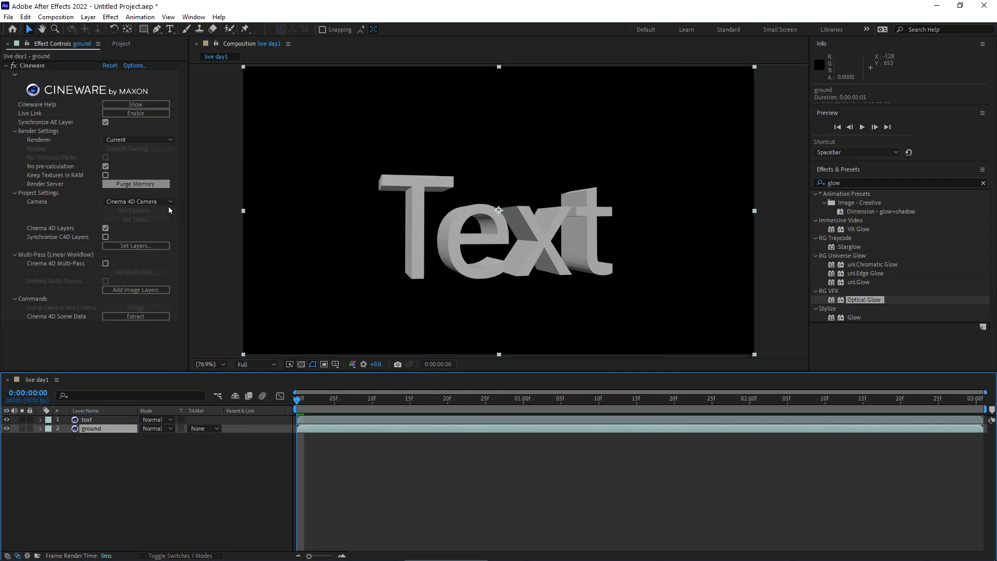
# Step: Set the ground layer's Cinema 4D layers to only Items not on Layers, and check it by briefly hiding the text layer
pyautogui.click(131, 248)
pyautogui.click(443, 275)
pyautogui.click(443, 288)
pyautogui.click(499, 322)
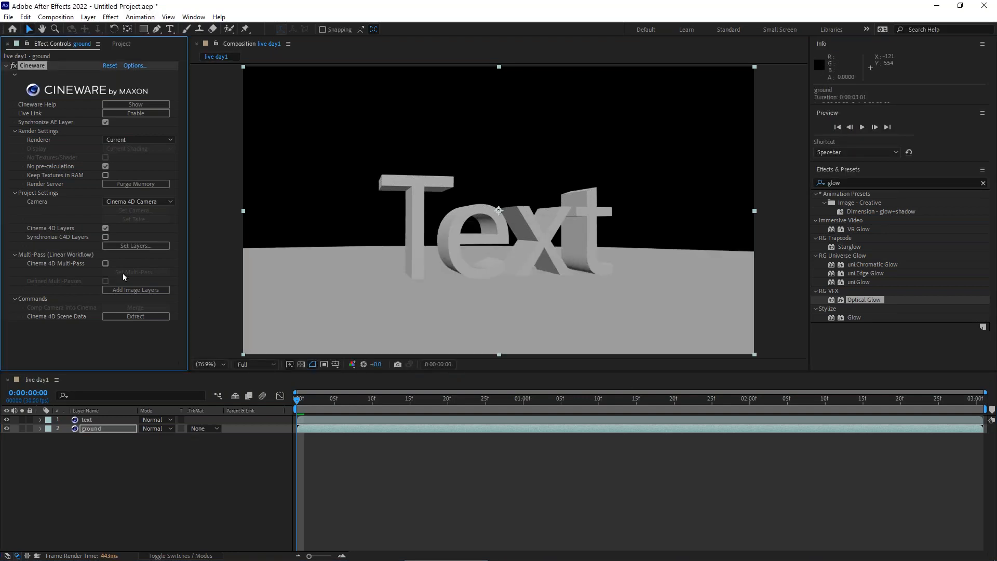
pyautogui.click(6, 419)
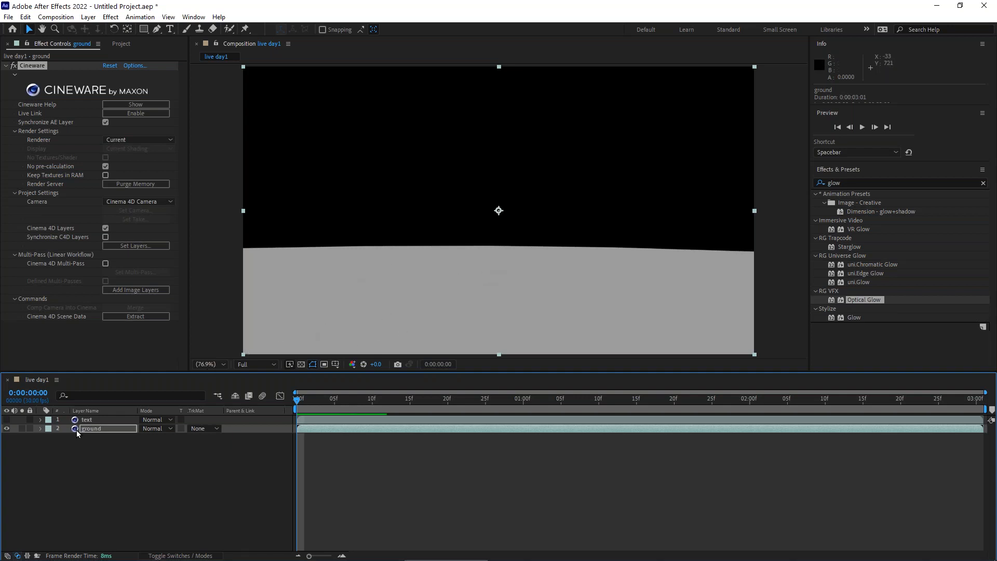
pyautogui.click(6, 420)
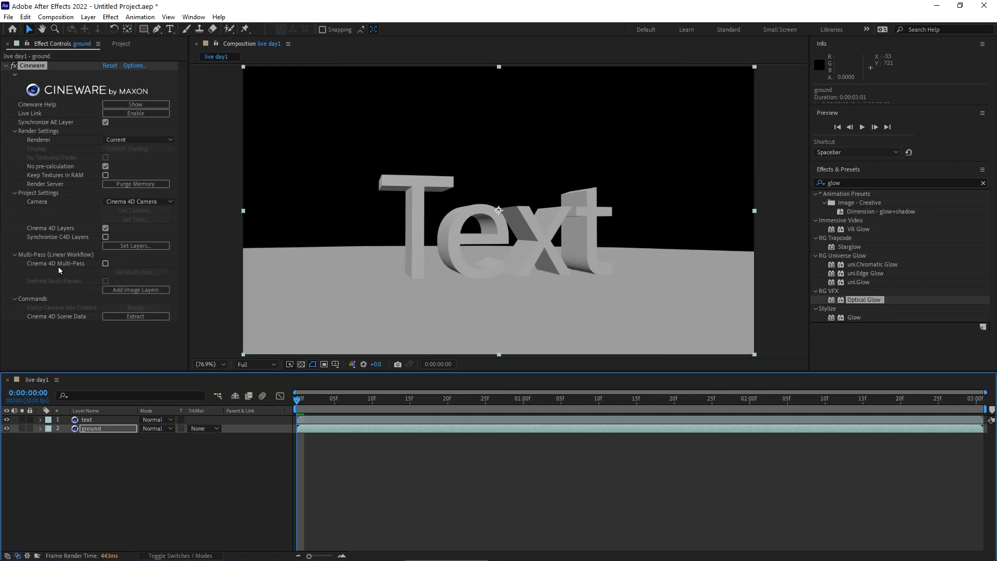
# Step: Enable Cinema 4D Multi-Pass on the ground layer with the Diffuse pass, and hide that layer in the composition
pyautogui.click(91, 264)
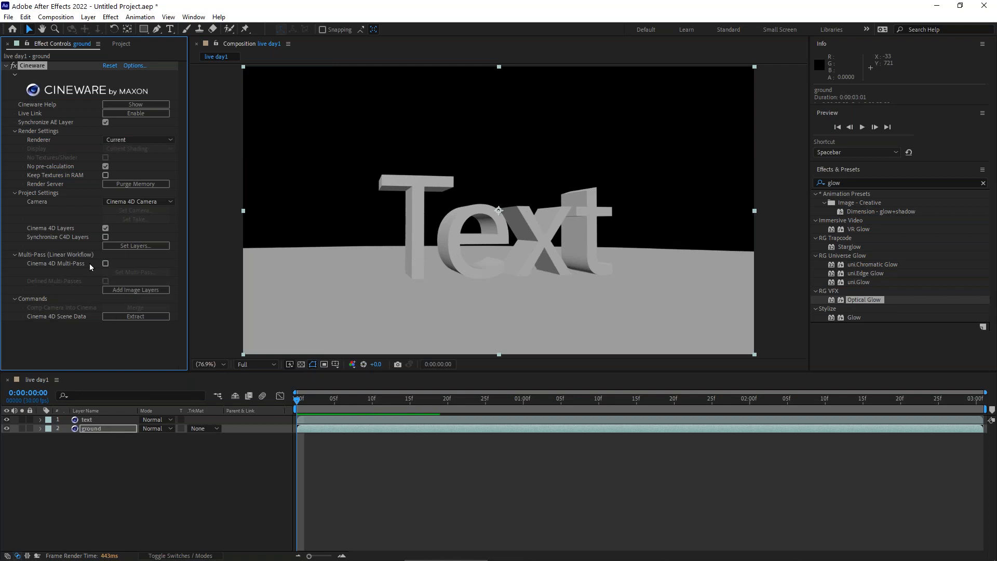
pyautogui.click(105, 264)
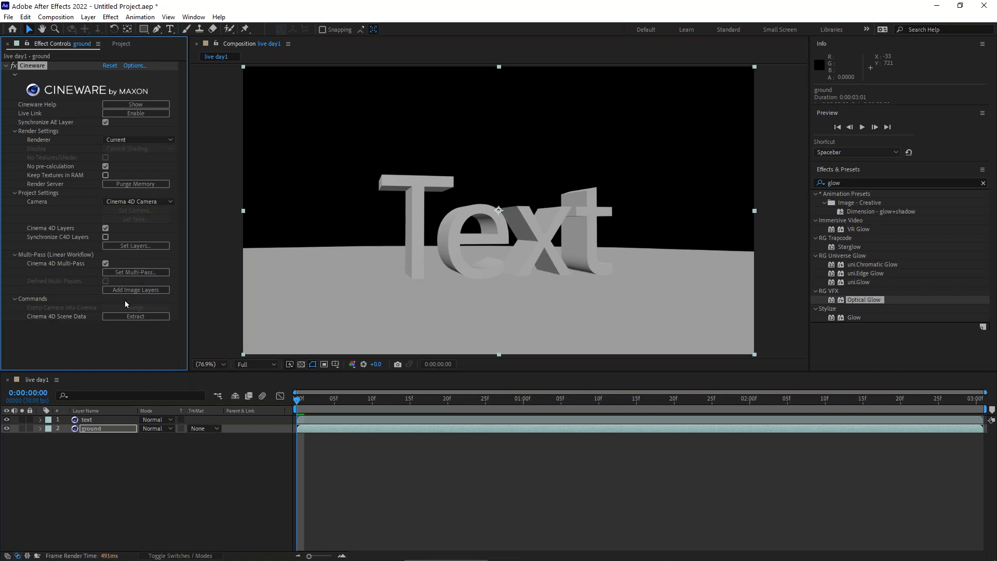
pyautogui.click(6, 428)
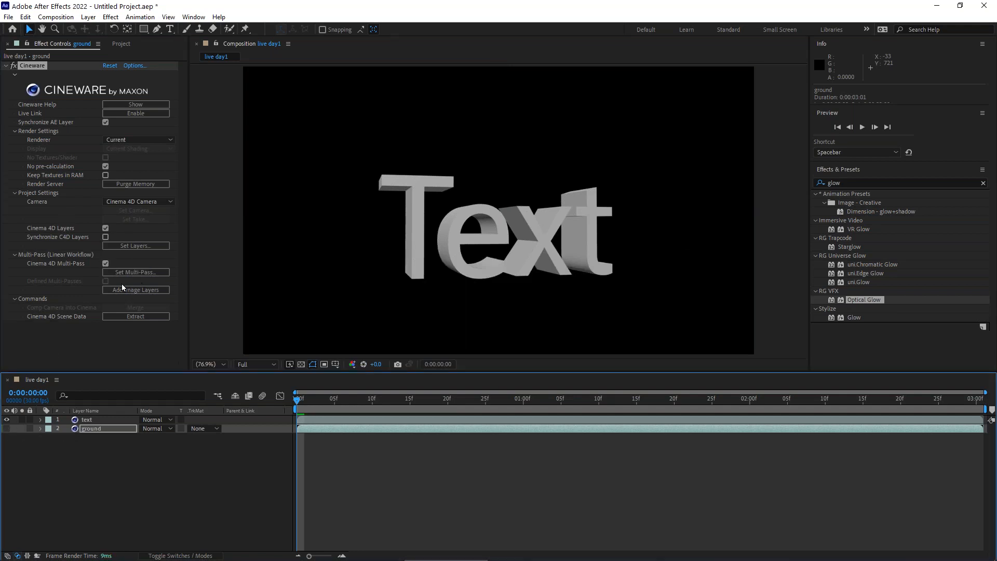
pyautogui.click(133, 273)
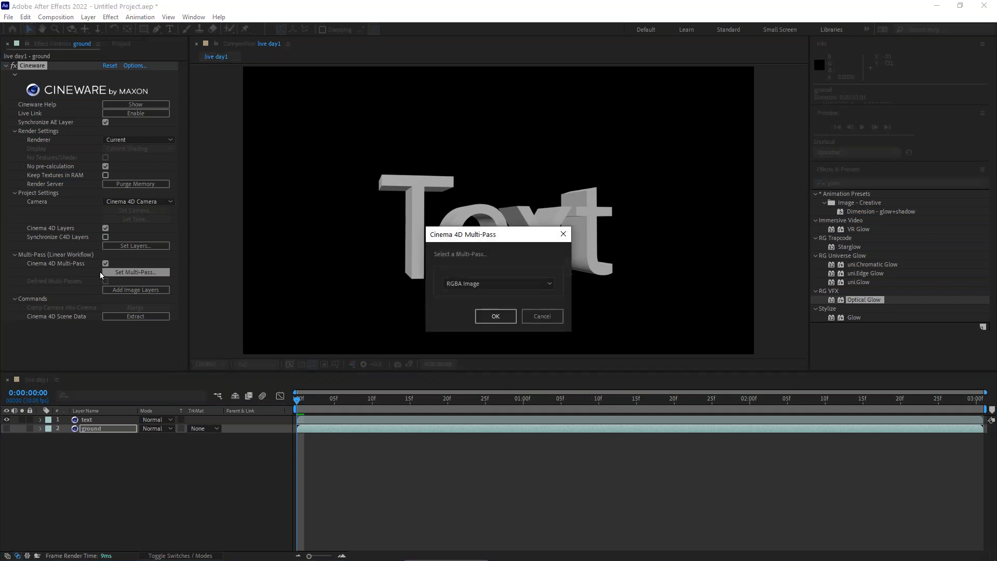
pyautogui.click(502, 284)
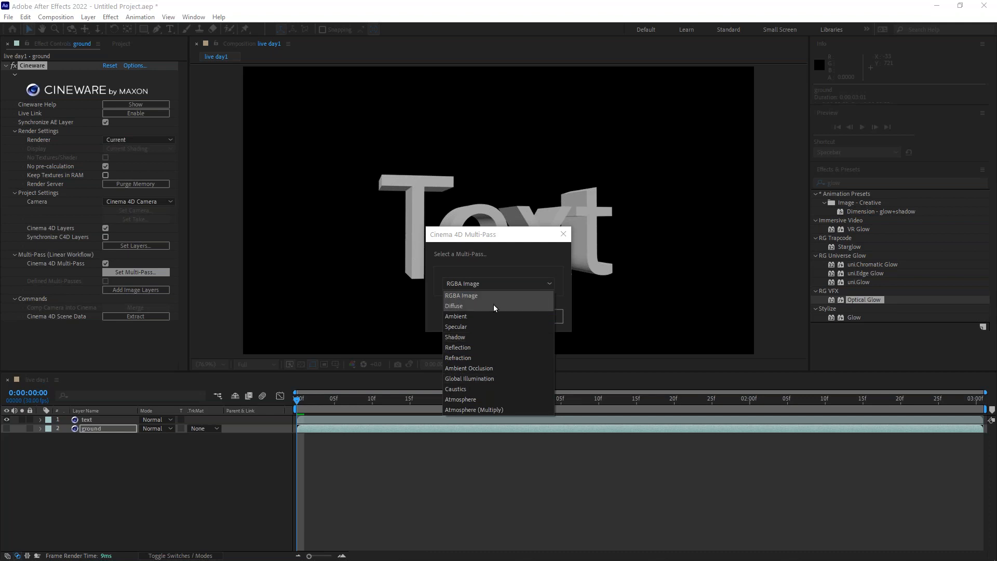
pyautogui.click(460, 307)
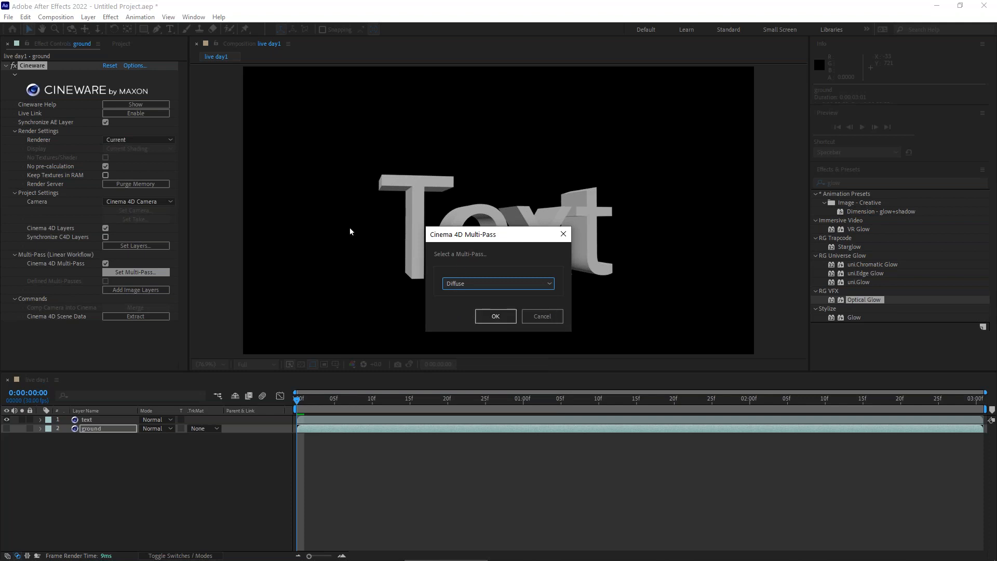
pyautogui.click(494, 315)
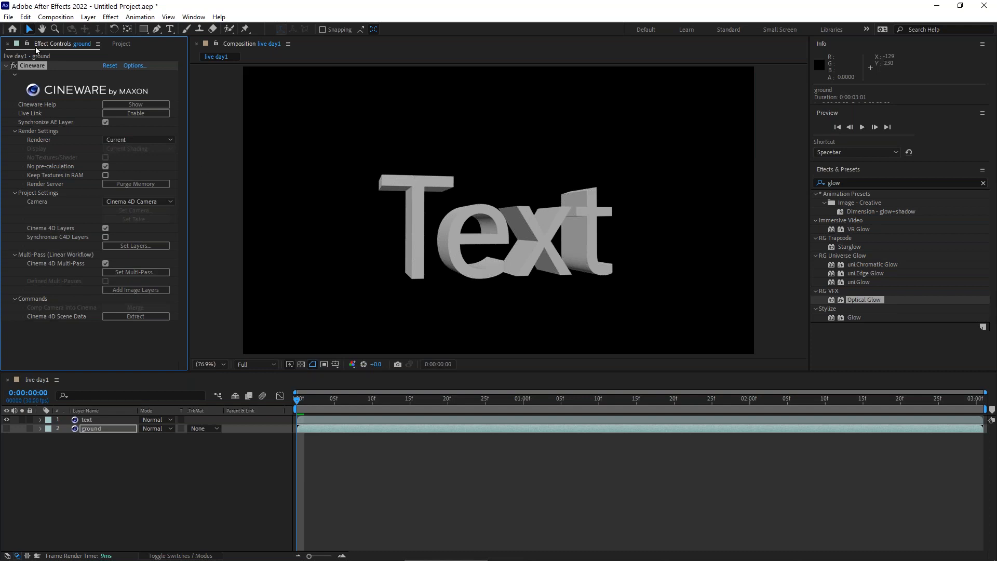
# Step: Close the current project without saving and open the recent project img 34 comp dec 2021_0.aep
pyautogui.click(8, 18)
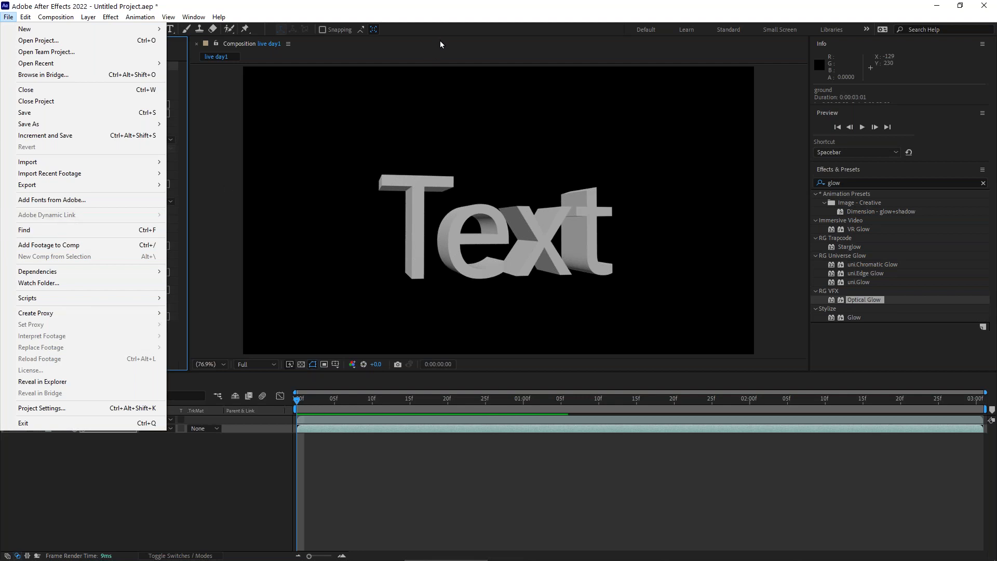
pyautogui.click(440, 44)
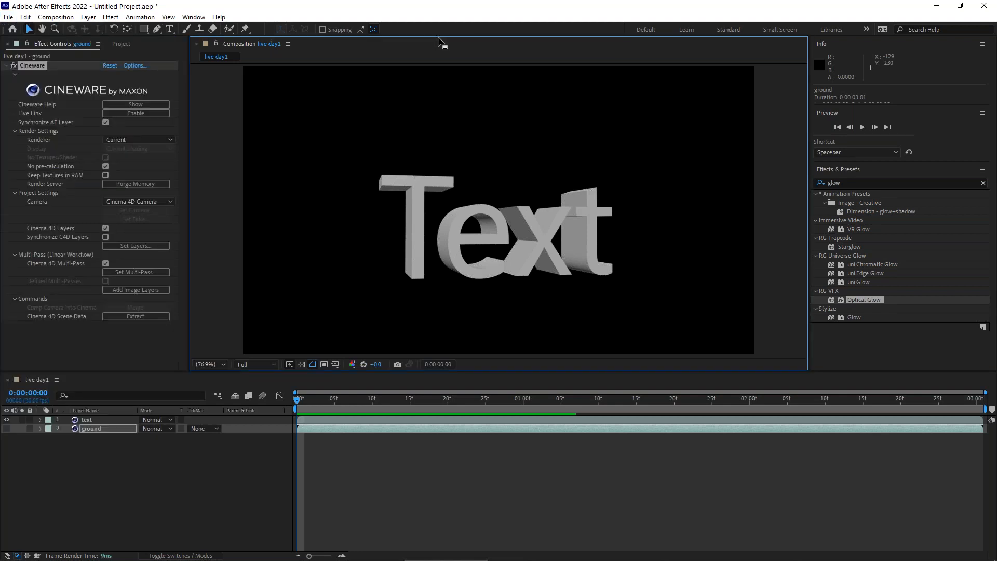
pyautogui.click(9, 16)
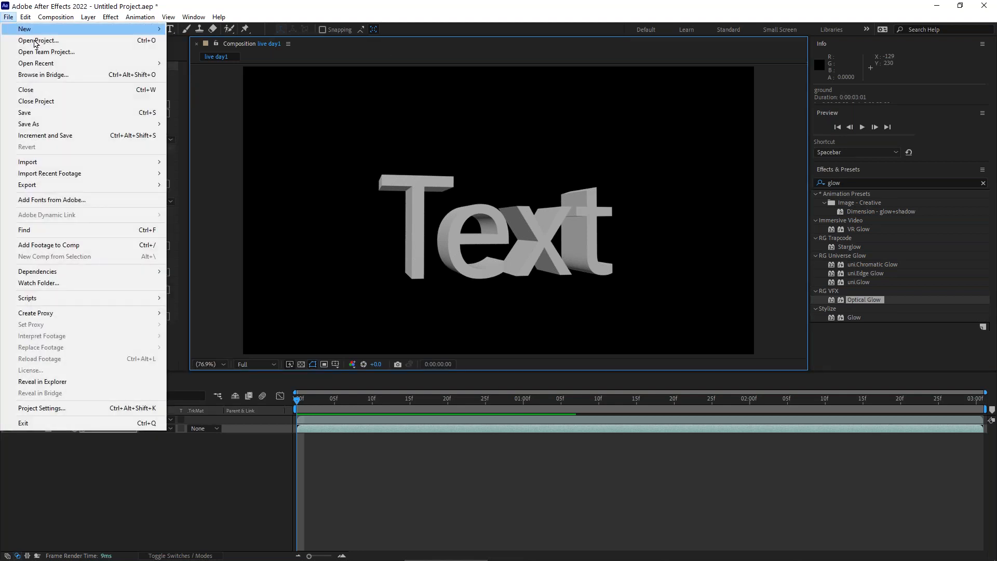
pyautogui.click(41, 100)
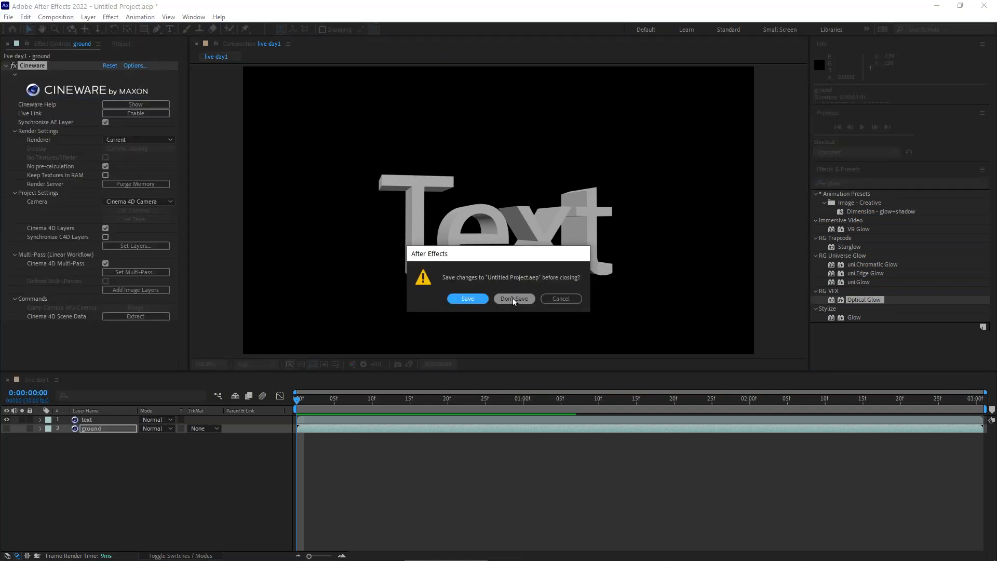
pyautogui.click(512, 299)
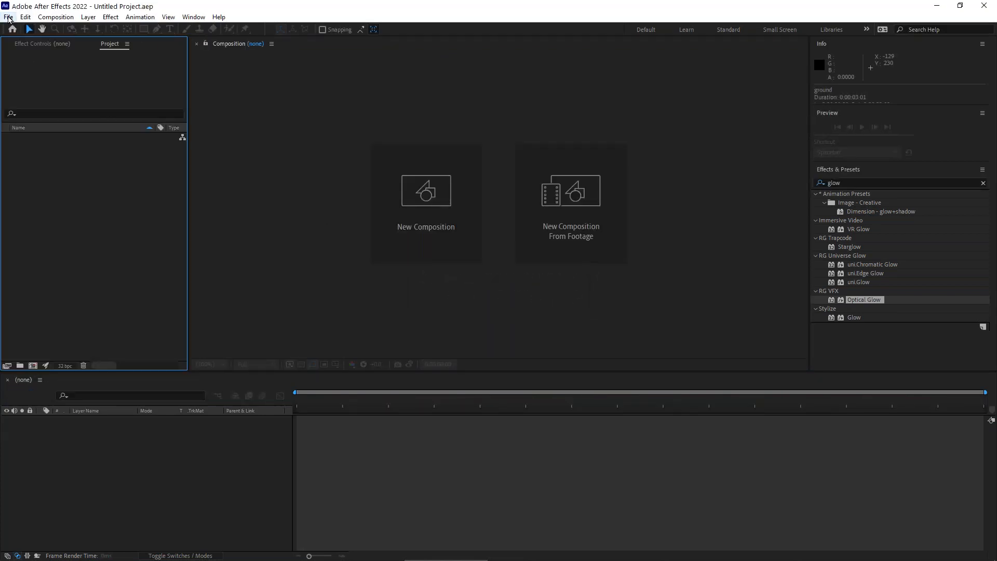
pyautogui.click(9, 17)
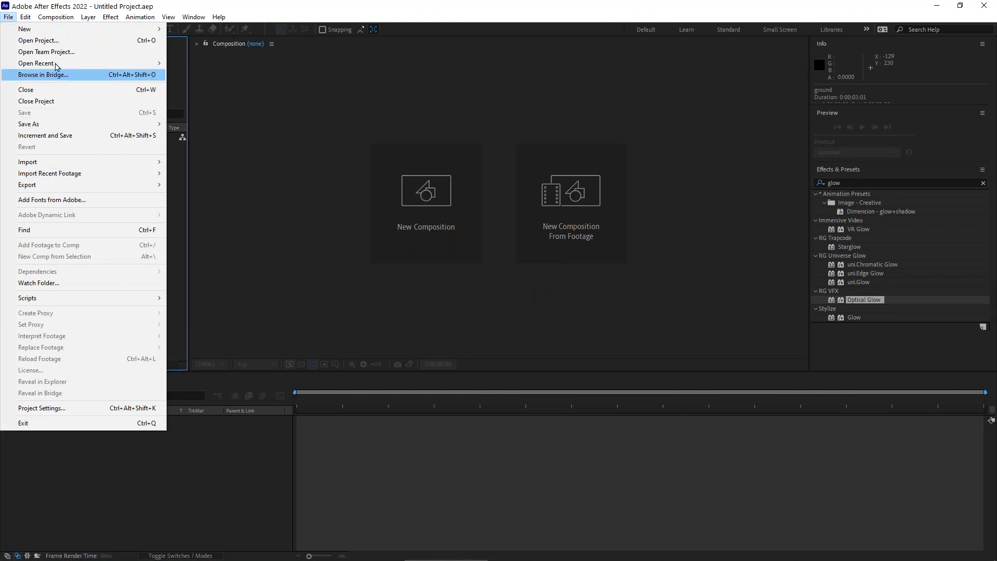
pyautogui.moveTo(91, 64)
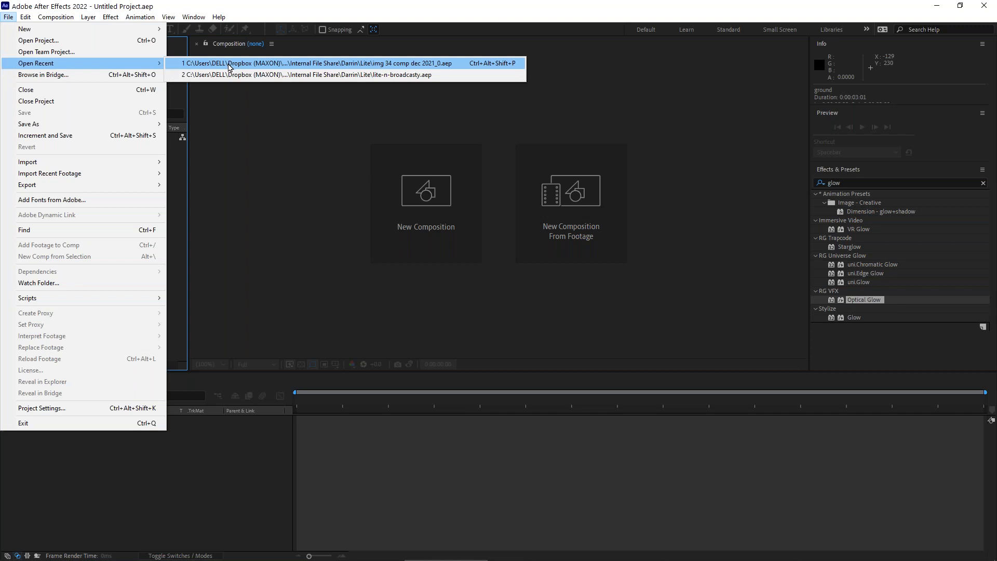
pyautogui.click(230, 64)
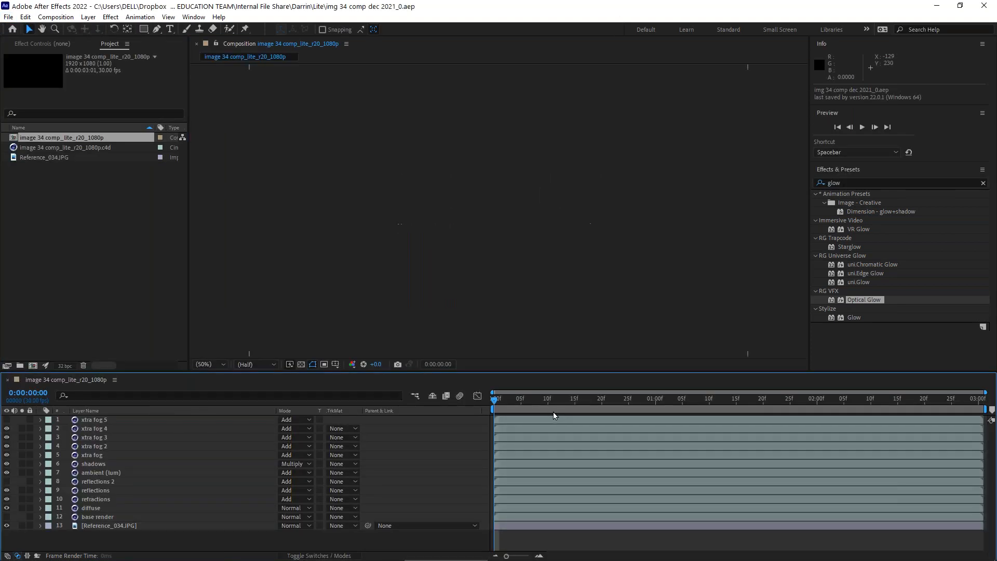
# Step: Show the xtra fog 5 and reflections 2 layers, and compare the composite by hiding and showing layers 1 to 11
pyautogui.moveTo(5, 474); pyautogui.dragTo(1, 417)
pyautogui.click(6, 482)
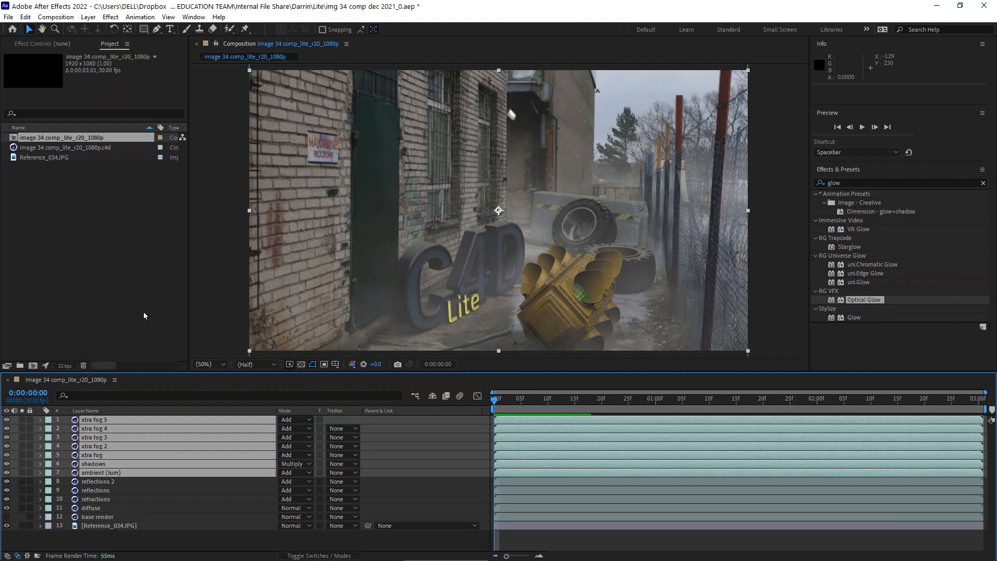
pyautogui.moveTo(6, 508); pyautogui.dragTo(6, 420)
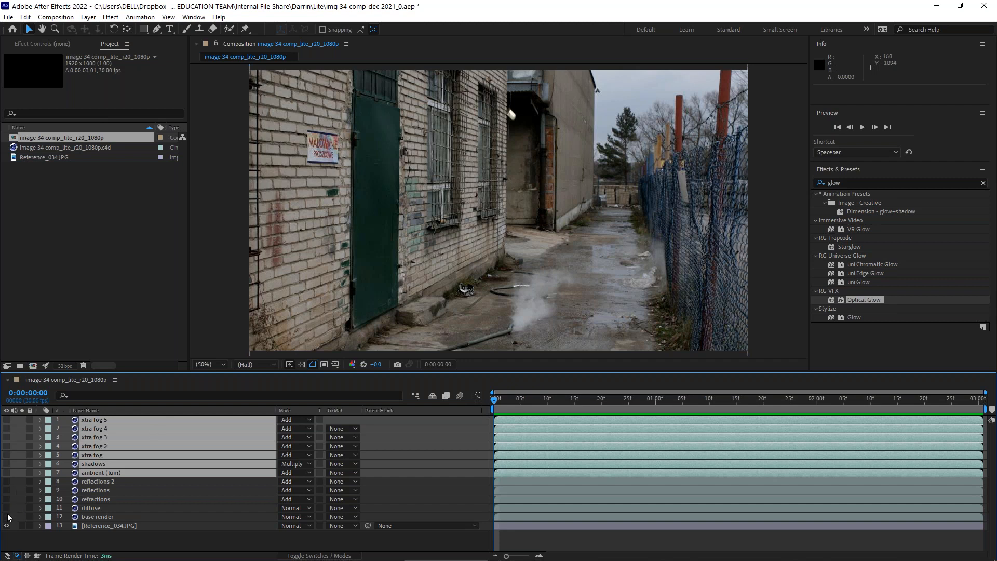
pyautogui.moveTo(6, 508); pyautogui.dragTo(6, 420)
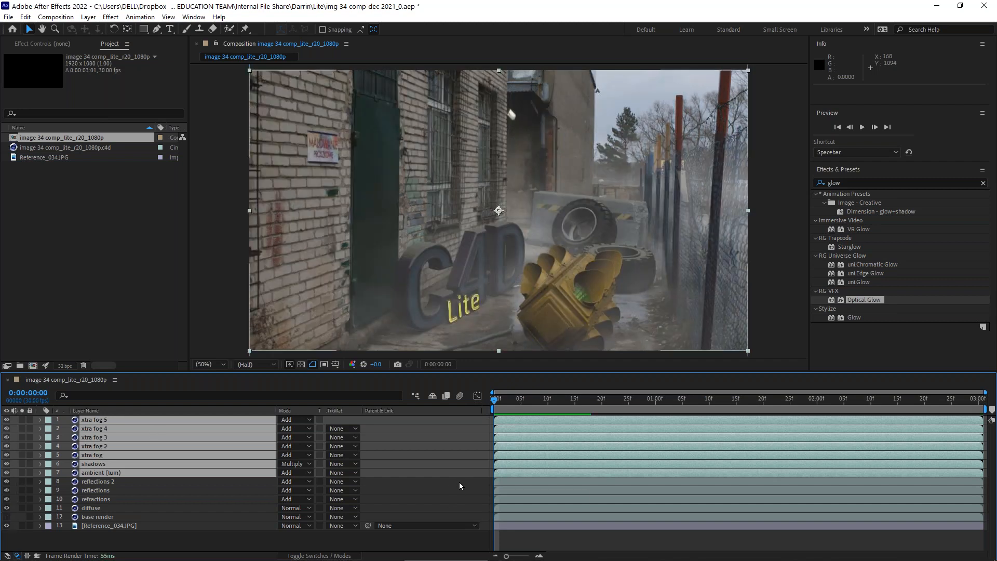
# Step: Go through the diffuse, refractions, reflections, reflections 2, shadows and xtra fog layers of the composite one by one
pyautogui.click(92, 508)
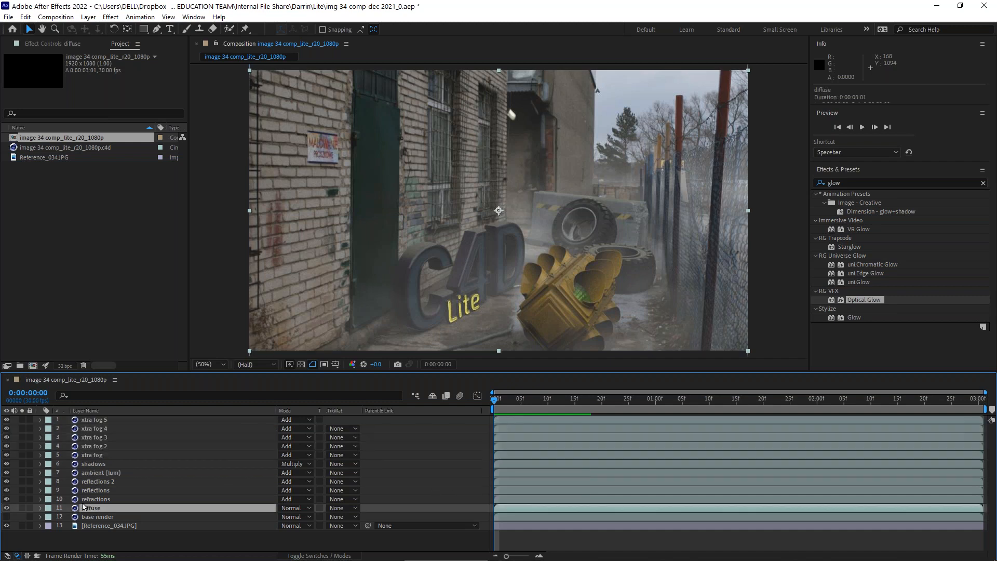
pyautogui.click(89, 499)
pyautogui.click(92, 491)
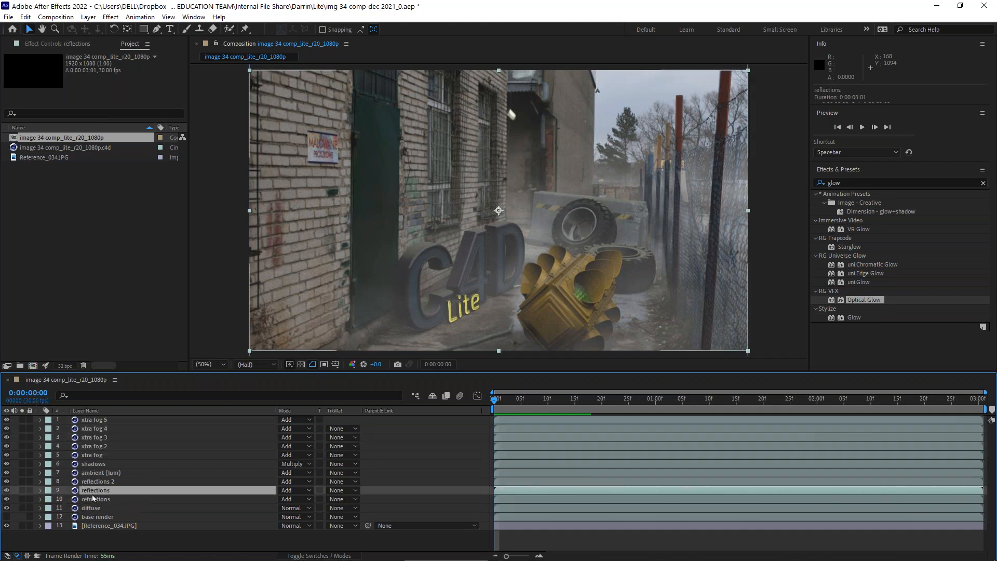
pyautogui.click(94, 482)
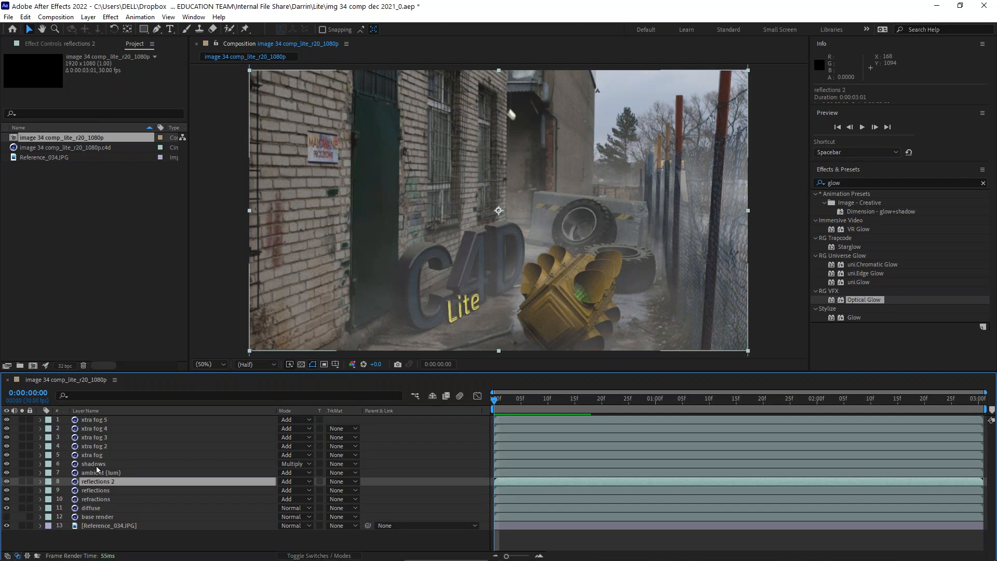
pyautogui.click(89, 464)
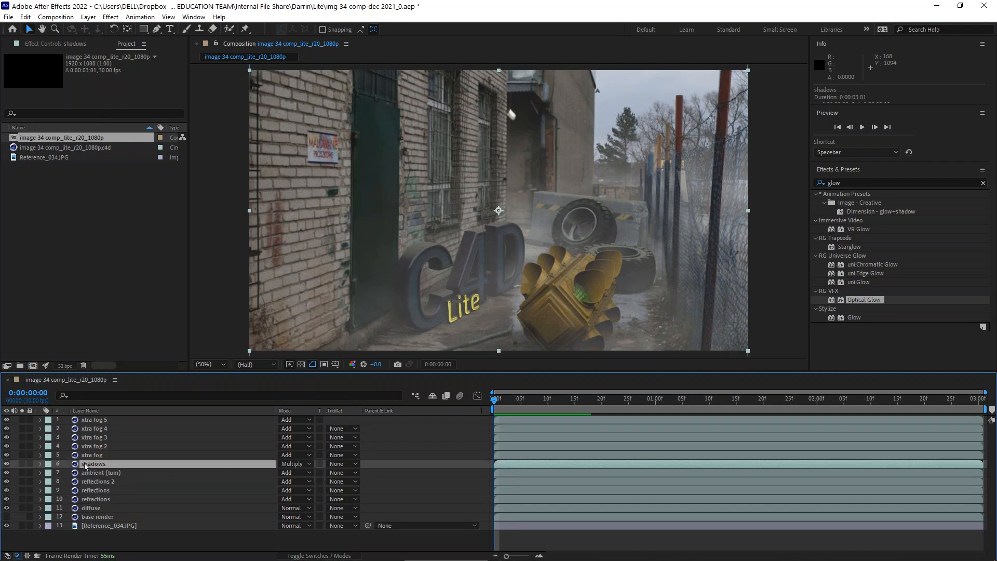
pyautogui.click(91, 455)
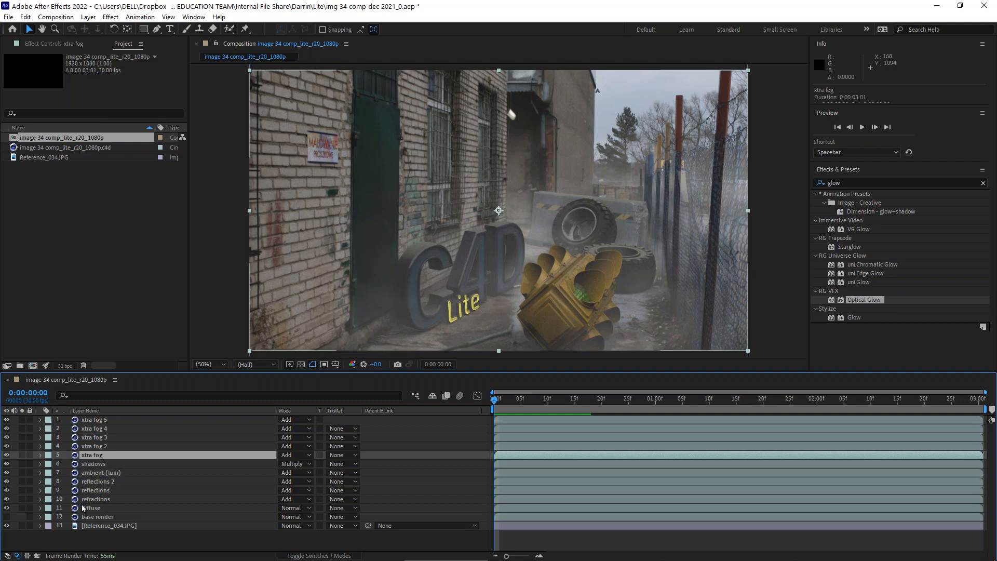
# Step: Hide layers 1 to 10, and check the diffuse layer's Cinema 4D layer selection and its Diffuse multi-pass setting
pyautogui.moveTo(5, 499); pyautogui.dragTo(7, 419)
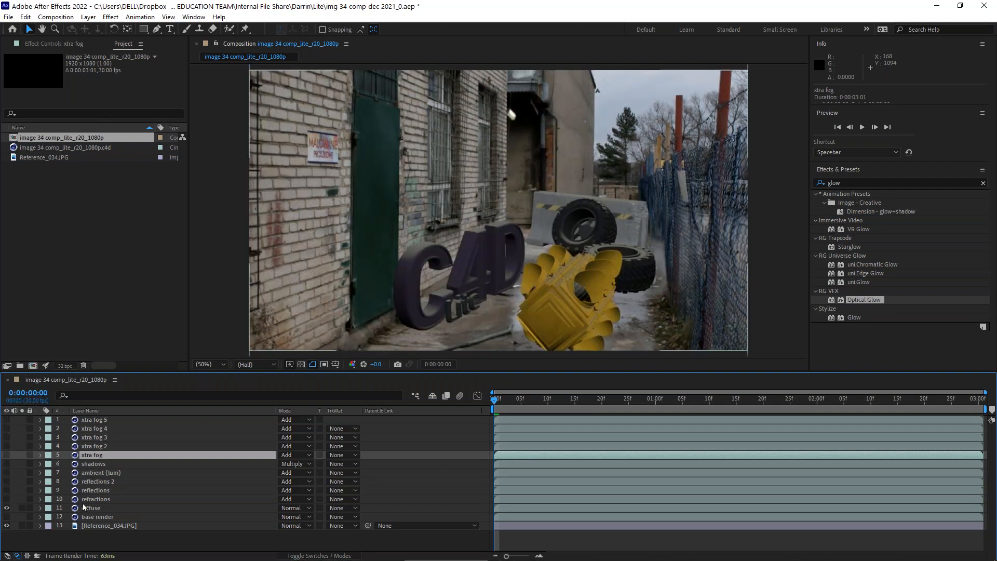
pyautogui.click(177, 509)
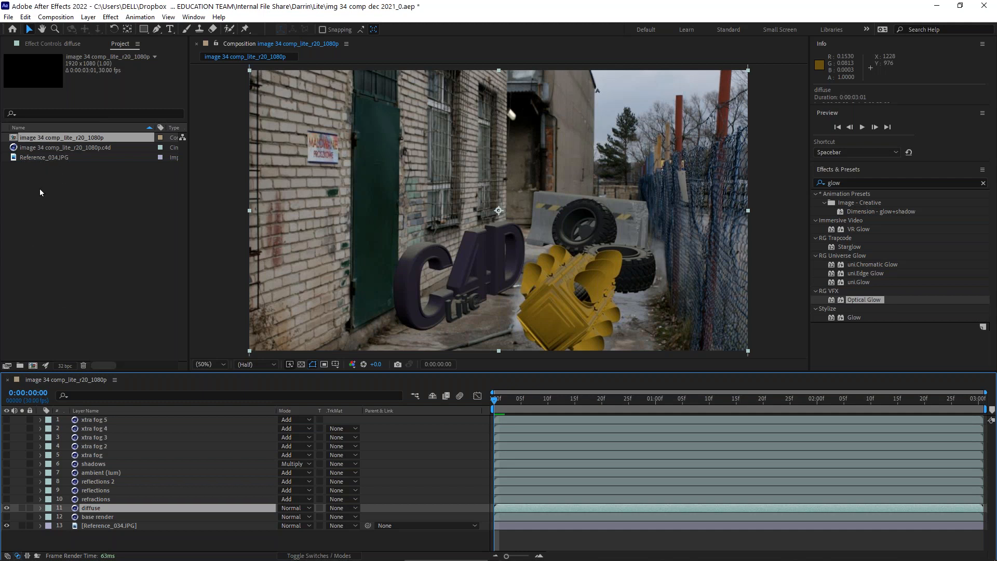
pyautogui.click(61, 45)
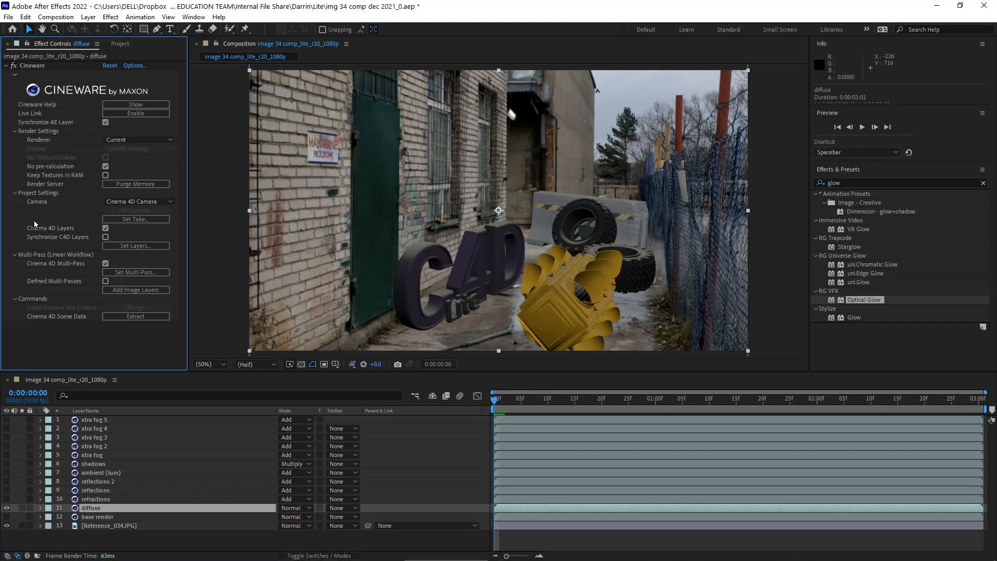
pyautogui.click(131, 245)
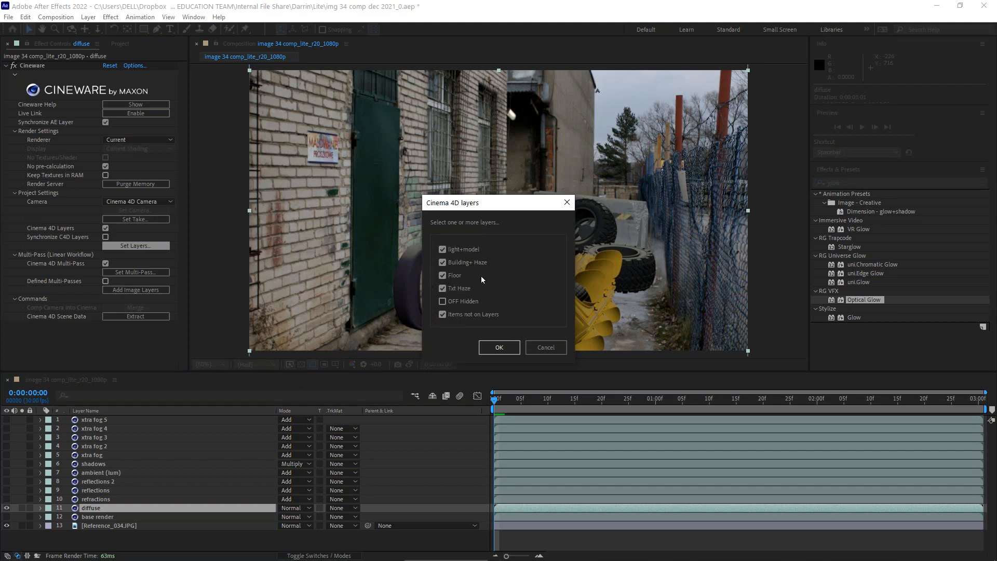
pyautogui.click(542, 350)
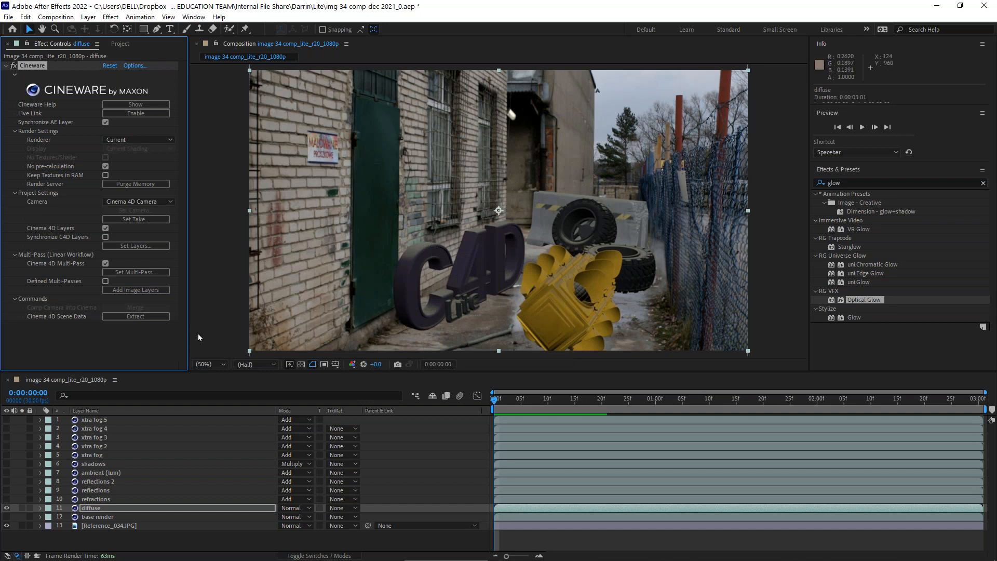
pyautogui.click(134, 273)
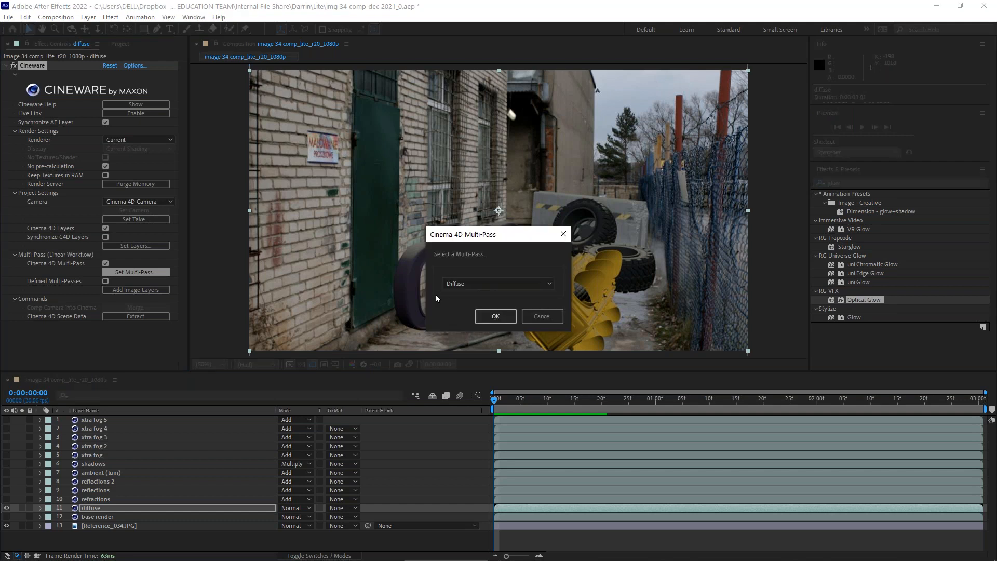
pyautogui.click(496, 316)
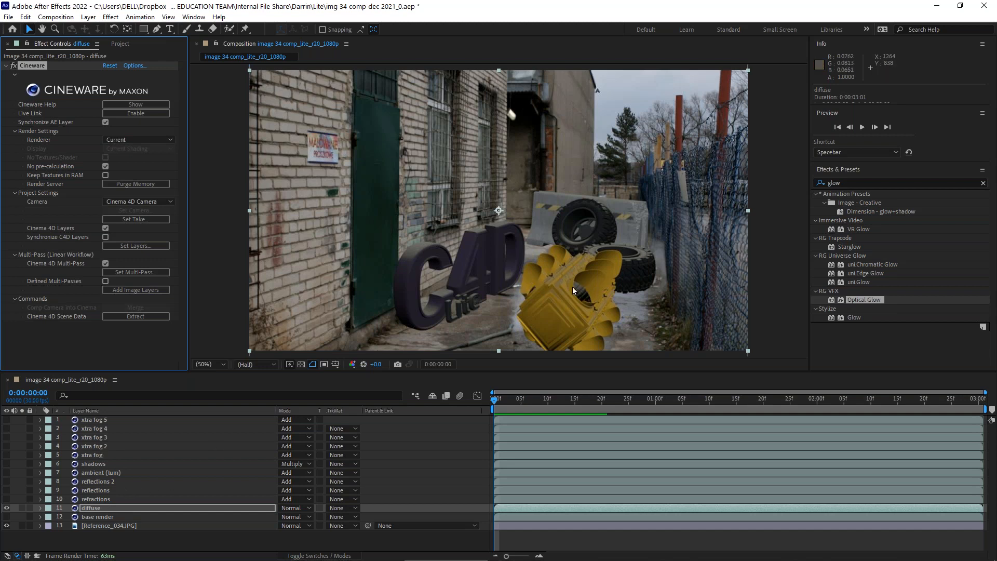
# Step: Show the refractions layer, view it soloed briefly, and show the reflections layer as well
pyautogui.click(89, 498)
pyautogui.click(6, 500)
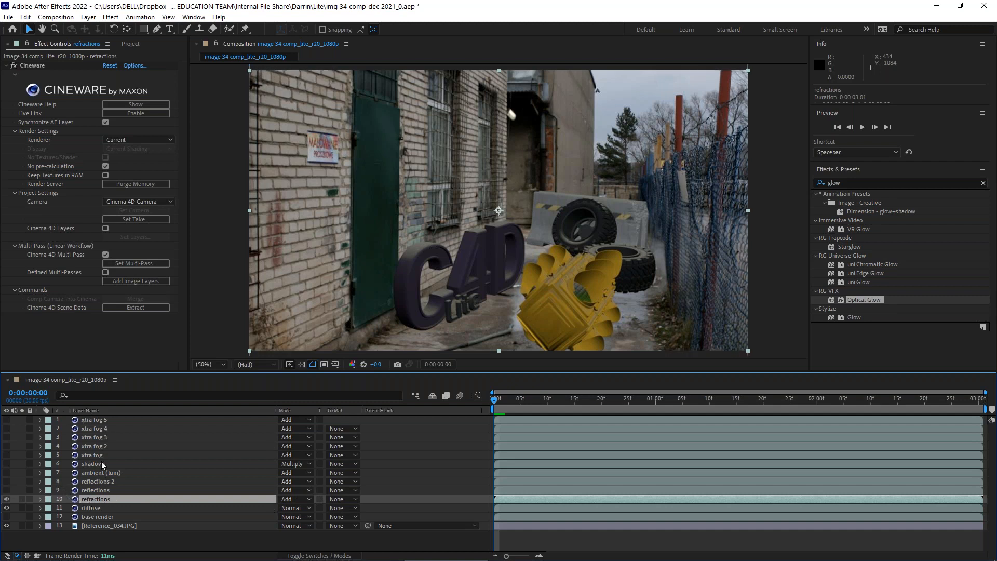
pyautogui.click(88, 491)
pyautogui.click(6, 491)
pyautogui.click(22, 499)
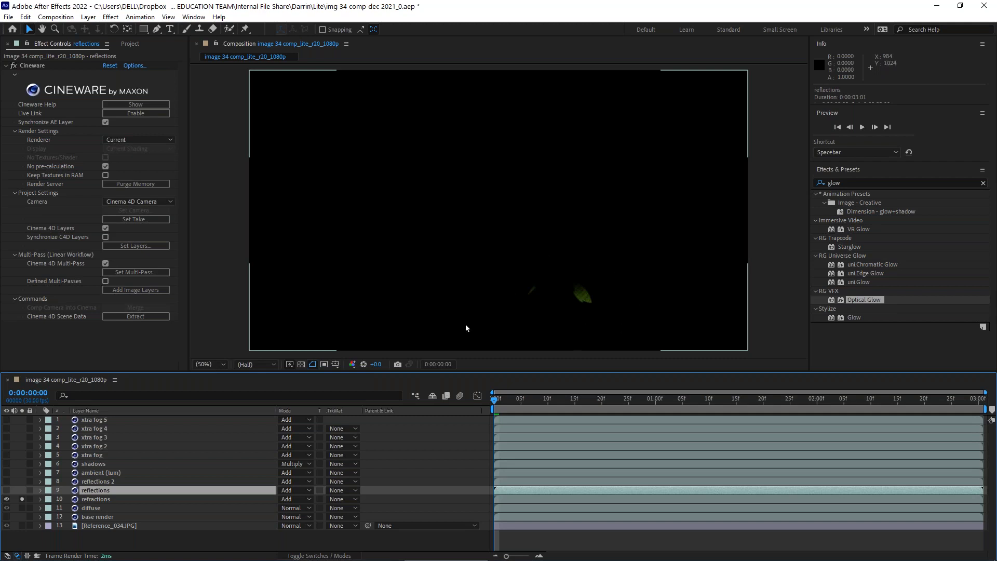
pyautogui.click(21, 500)
pyautogui.click(7, 490)
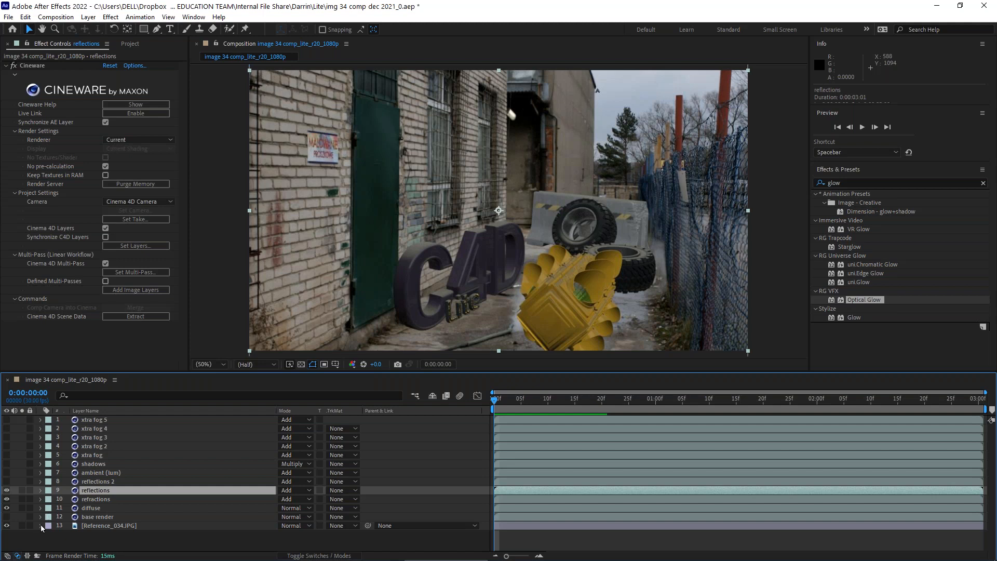
# Step: Compare the refractions and reflections layers' Cineware settings, and check which Cinema 4D layers are set on reflections
pyautogui.click(89, 500)
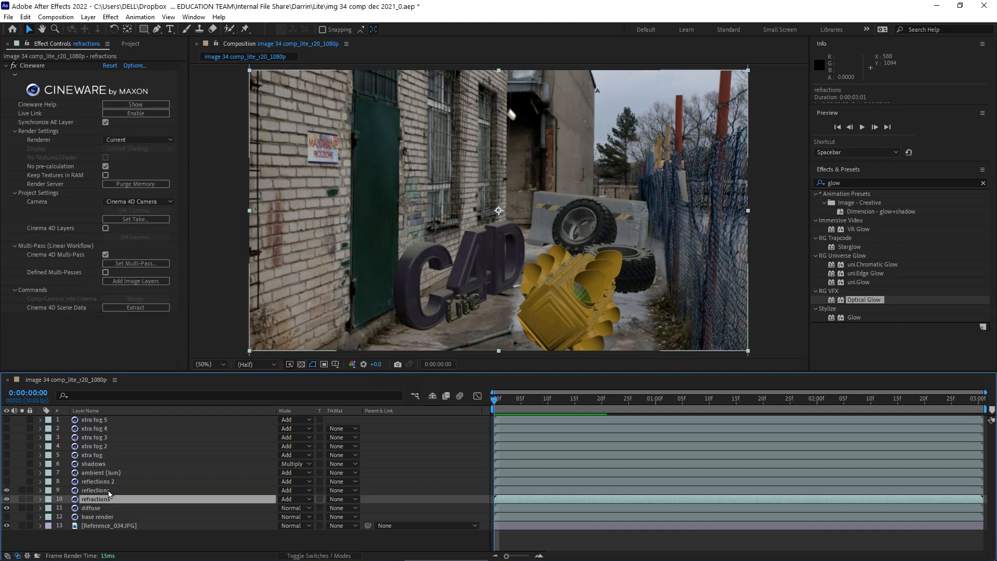
pyautogui.click(88, 491)
pyautogui.click(105, 228)
pyautogui.click(139, 249)
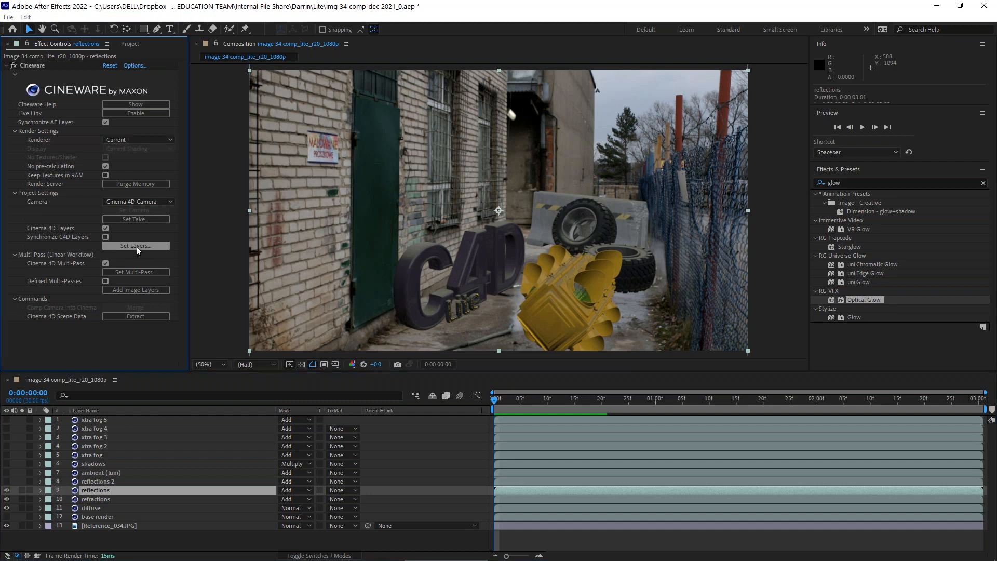
pyautogui.click(554, 350)
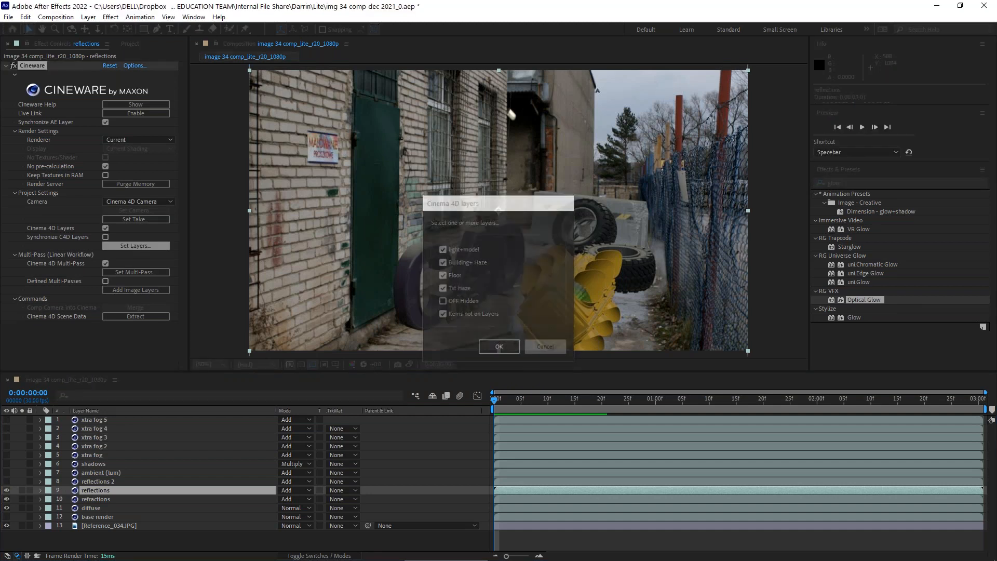
# Step: Delete the reflections and reflections 2 layers from the composition
pyautogui.click(89, 491)
pyautogui.press('Delete')
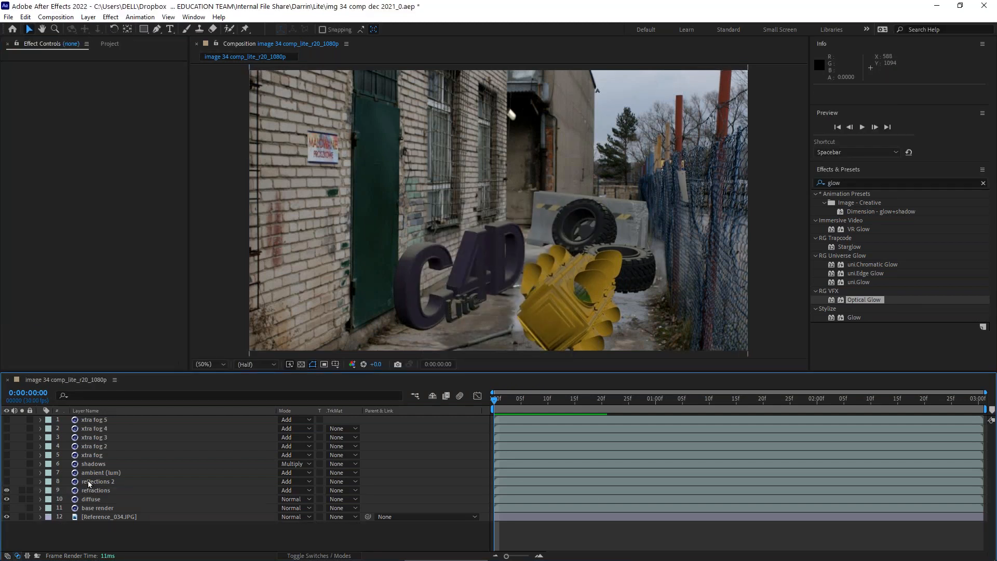
pyautogui.click(88, 481)
pyautogui.press('Delete')
# Step: View the refractions layer soloed briefly, and try making a copy of it
pyautogui.click(88, 481)
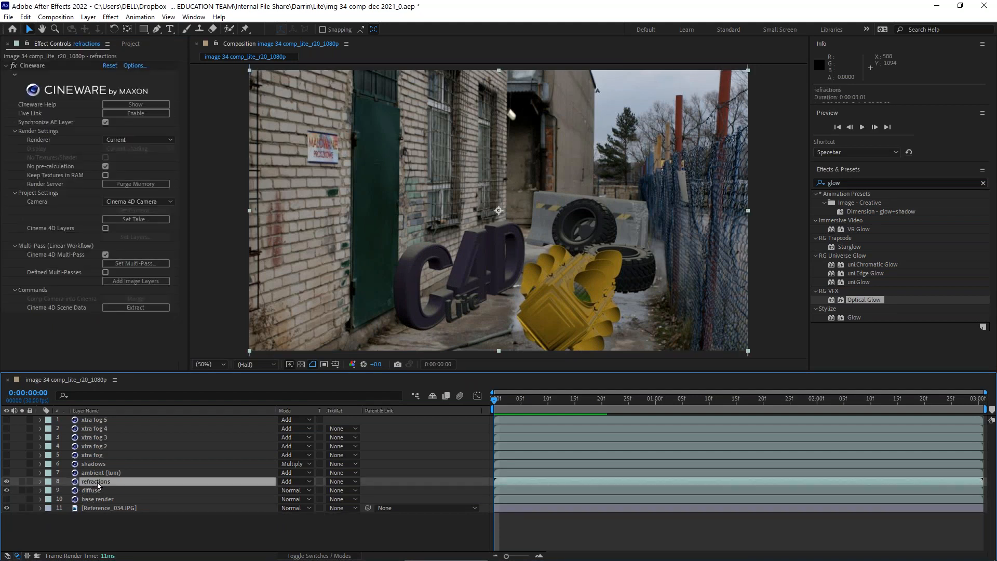
pyautogui.click(22, 481)
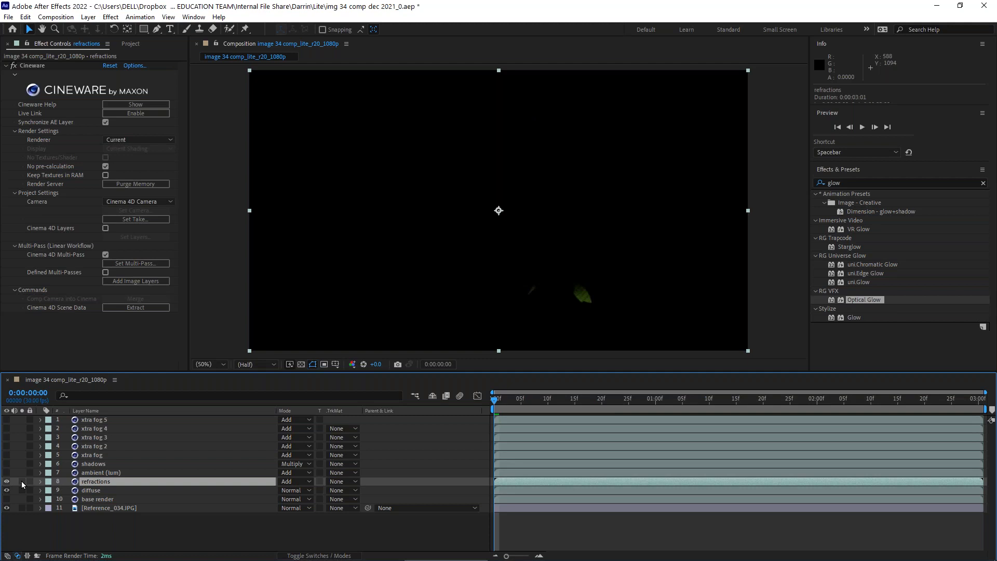
pyautogui.click(22, 481)
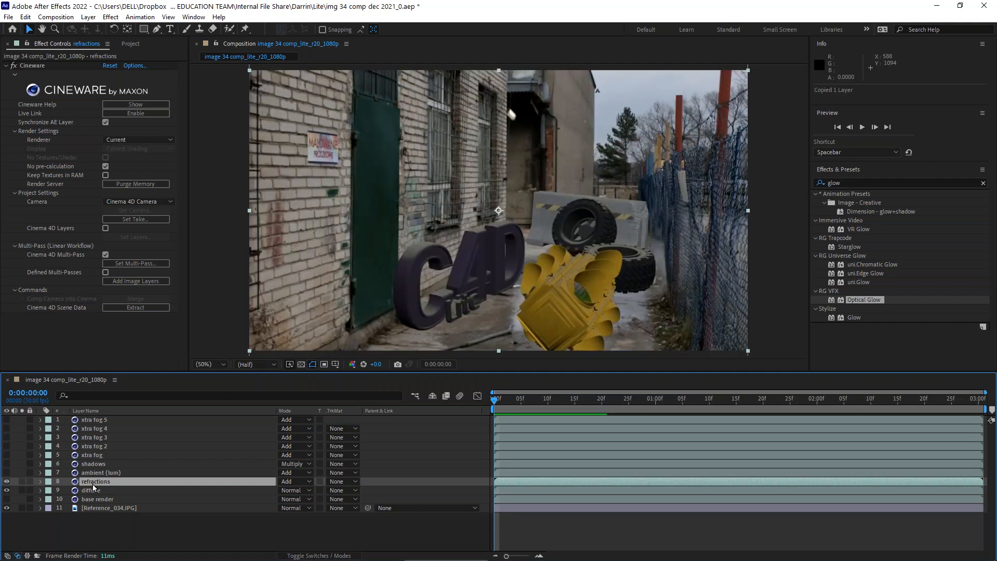
pyautogui.hotkey('ctrl', 'v')
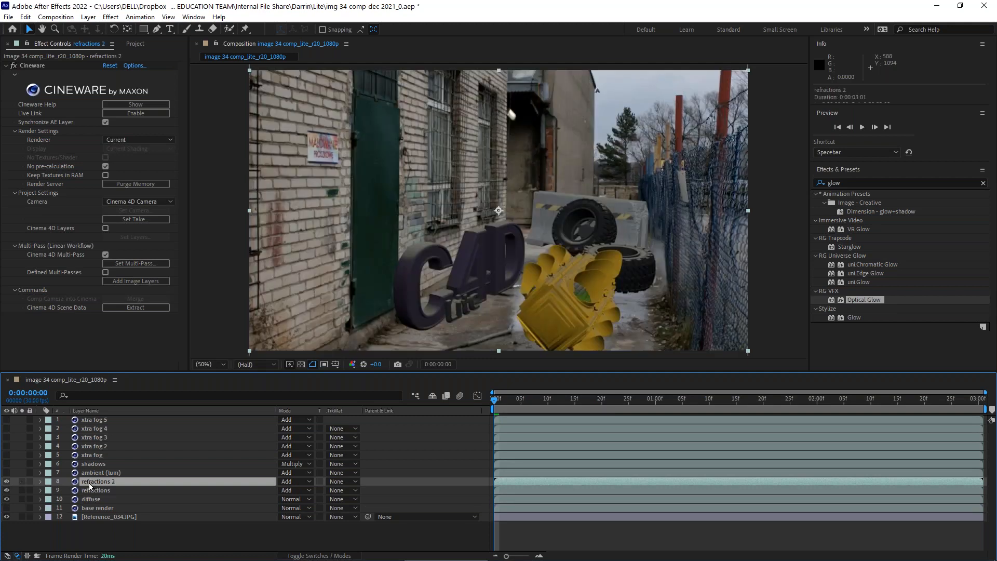
pyautogui.press('Delete')
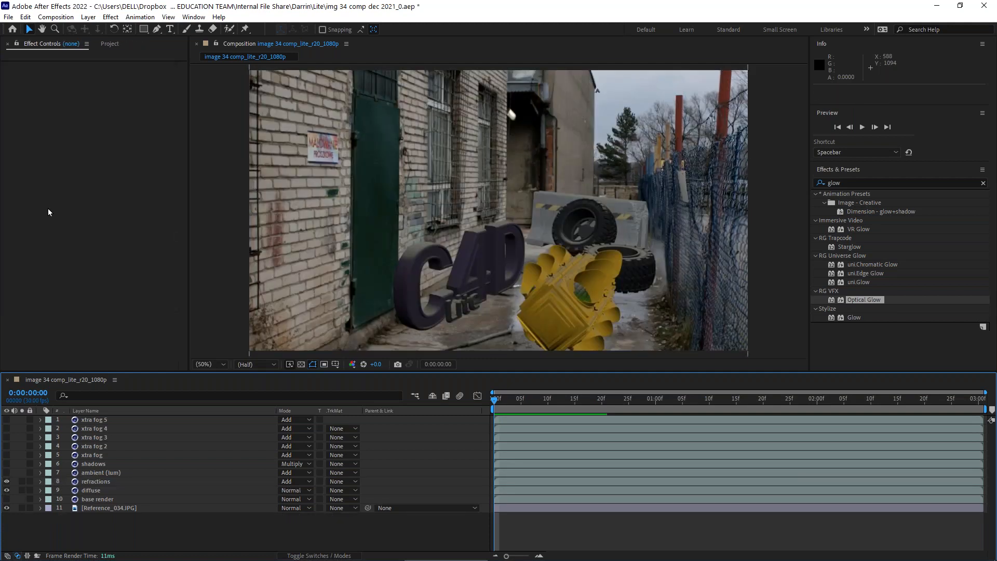
# Step: Add image 34 comp_lite_r20_1080p.c4d to the composition directly above the refractions layer and rename it reflections
pyautogui.click(106, 44)
pyautogui.moveTo(27, 148); pyautogui.dragTo(85, 482)
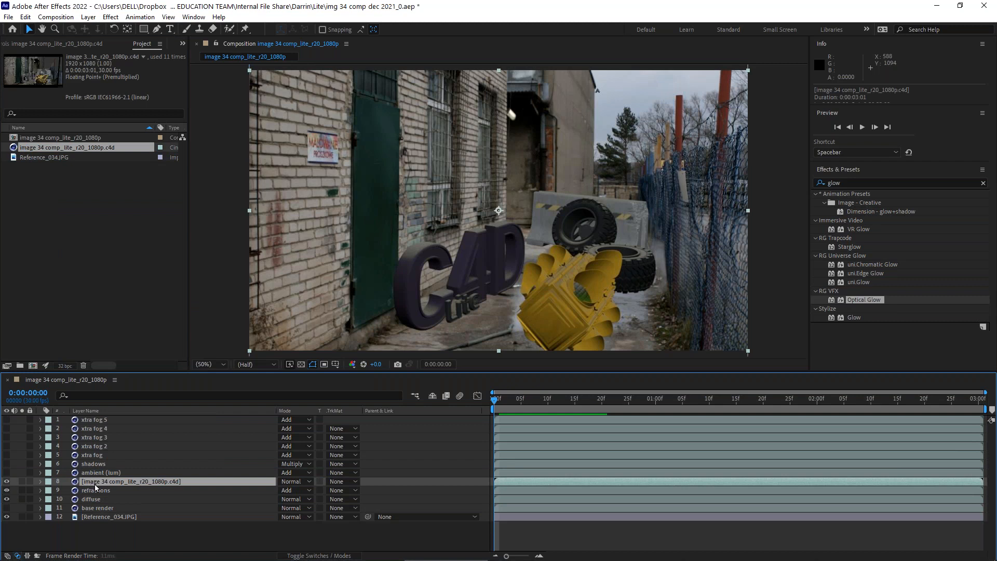
pyautogui.press('Return')
pyautogui.write('reflections')
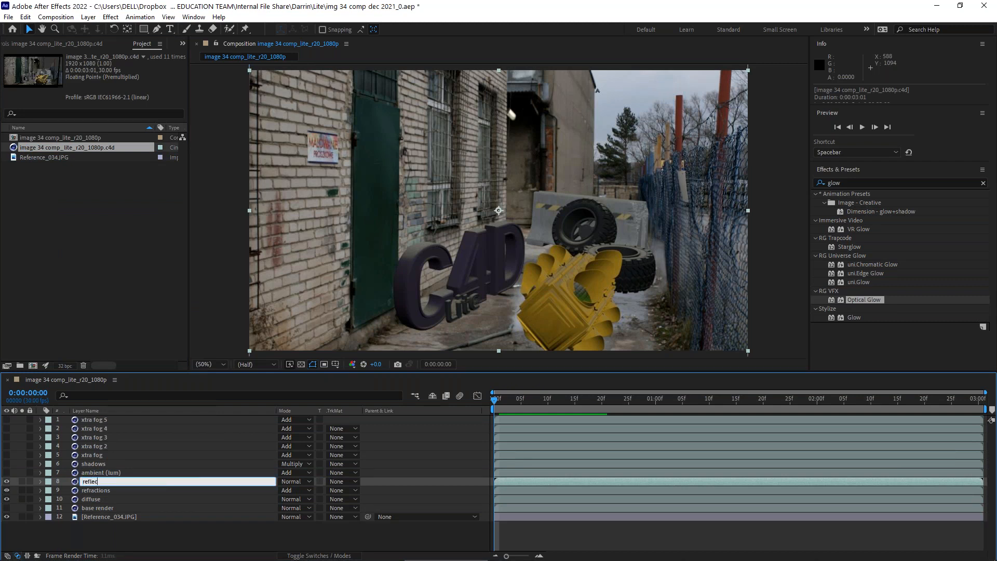
pyautogui.press('Return')
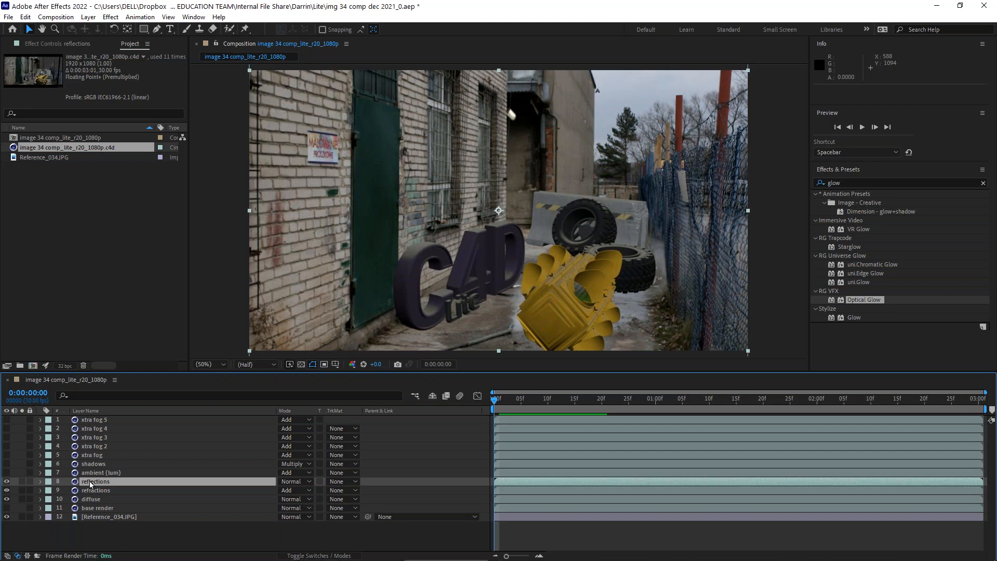
# Step: Set the reflections layer's renderer to Current and enable Cinema 4D Layers with every layer except OFF Hidden
pyautogui.click(70, 42)
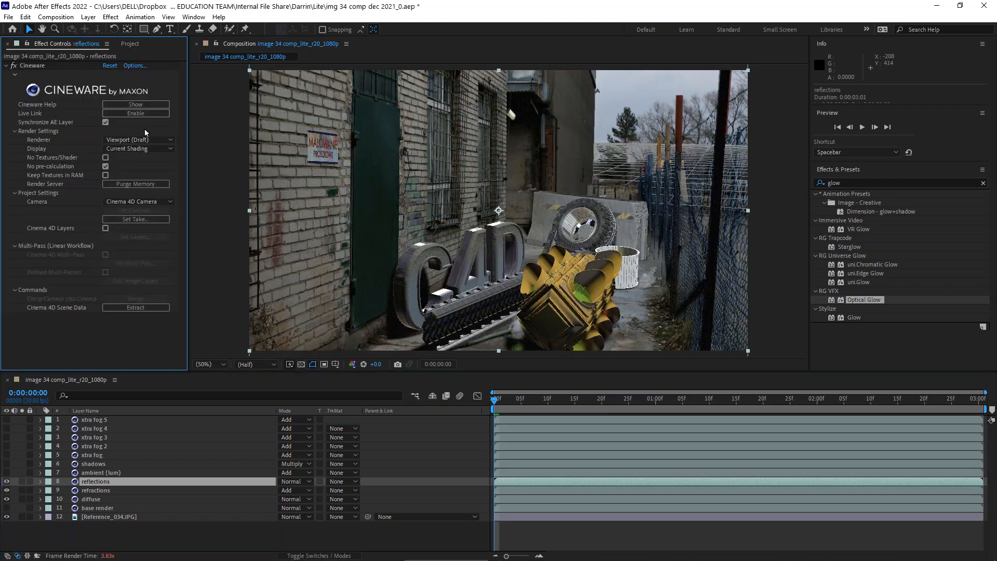
pyautogui.click(133, 139)
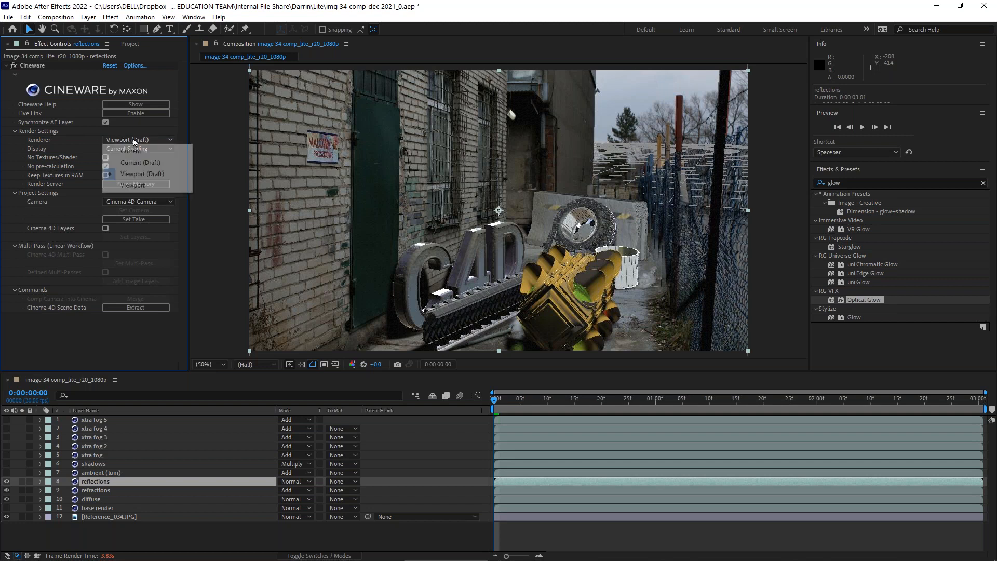
pyautogui.click(129, 151)
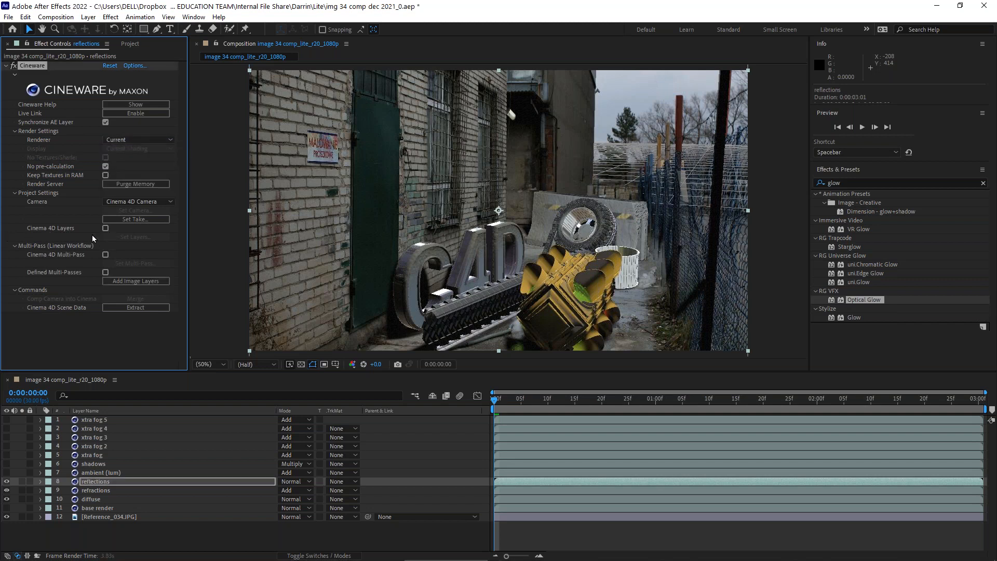
pyautogui.click(105, 228)
pyautogui.click(127, 247)
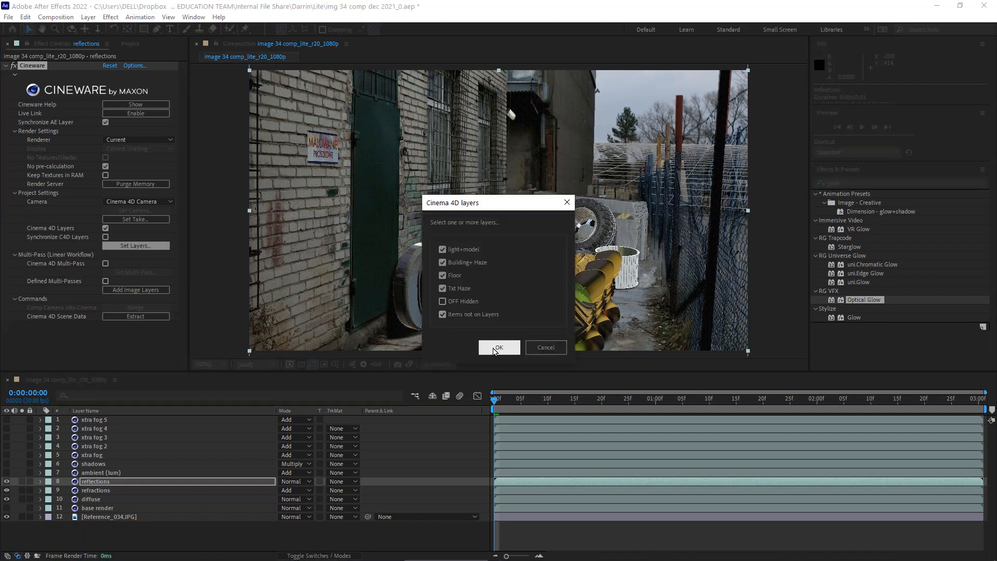
pyautogui.click(500, 348)
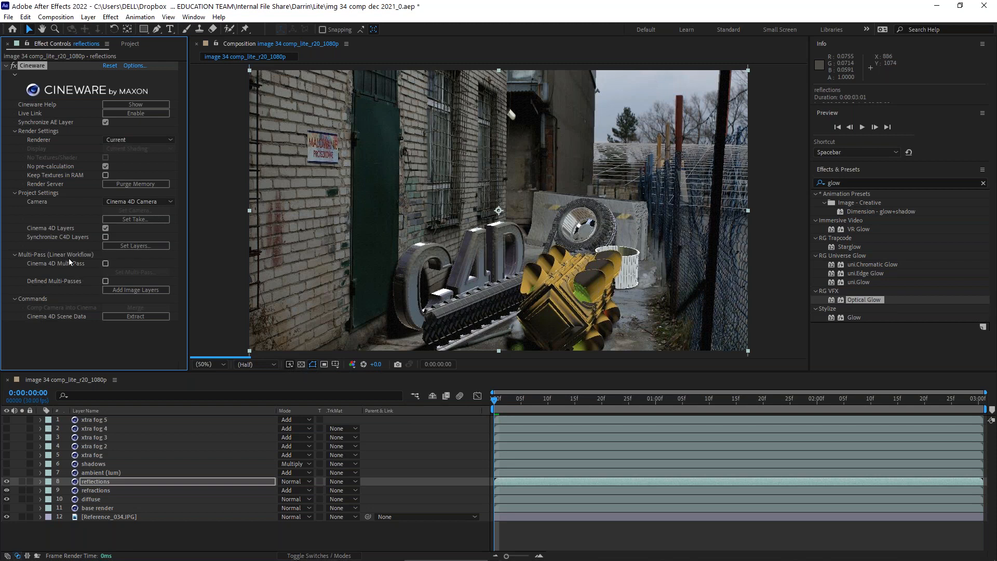
# Step: Enable Cinema 4D Multi-Pass on the reflections layer with the Reflection pass, and set the layer's blending mode to Add
pyautogui.click(105, 264)
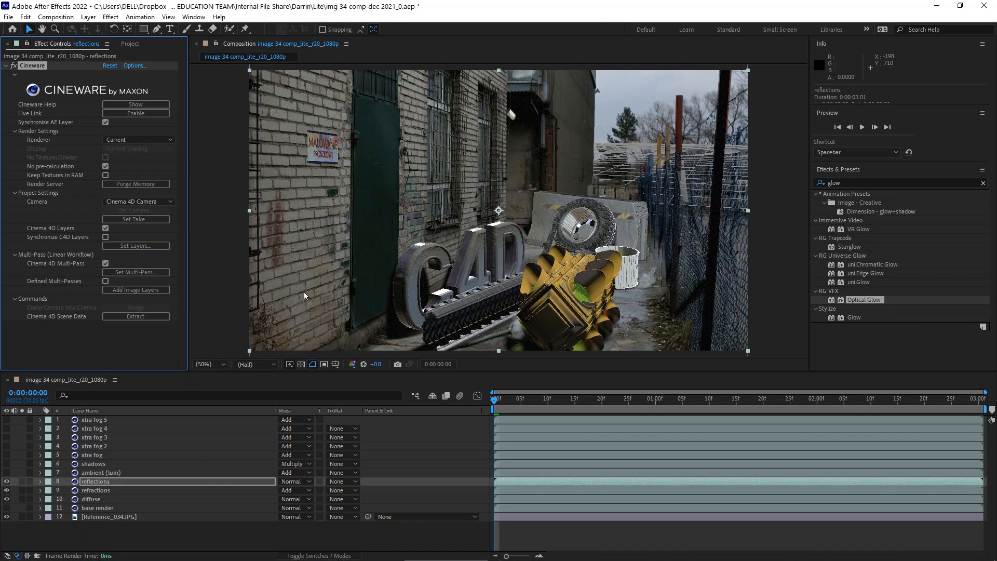
pyautogui.click(136, 273)
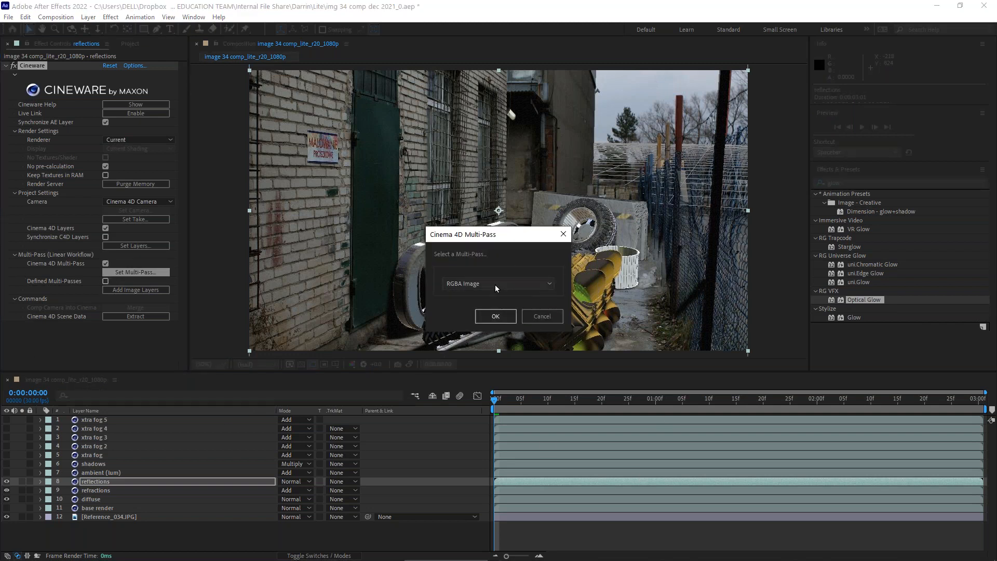
pyautogui.click(499, 287)
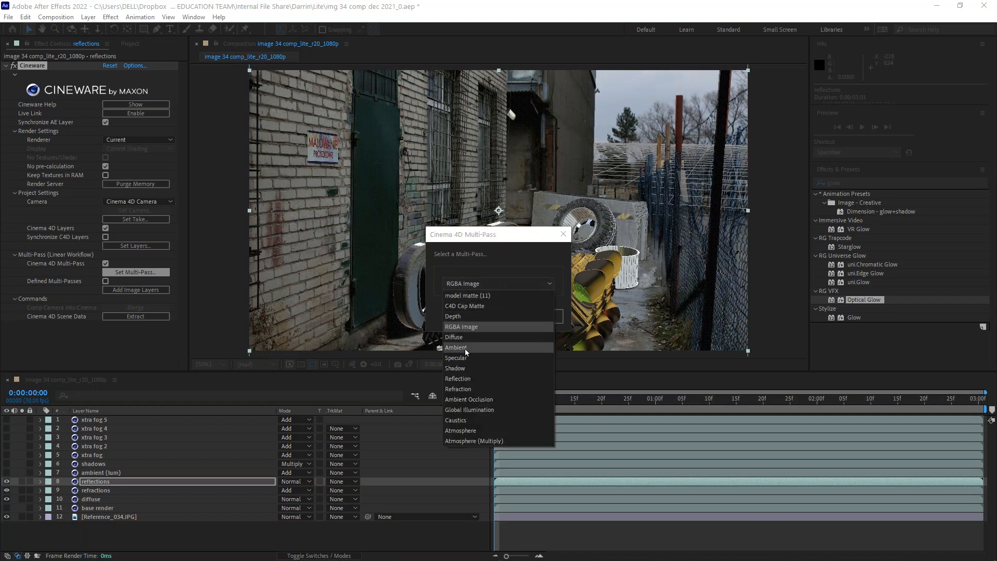
pyautogui.click(477, 380)
pyautogui.click(493, 316)
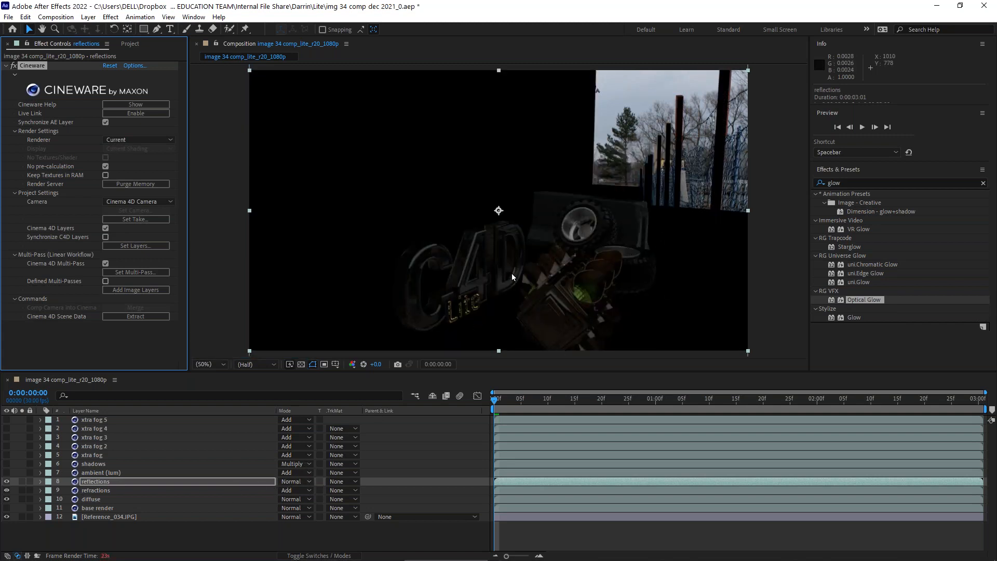
pyautogui.click(309, 481)
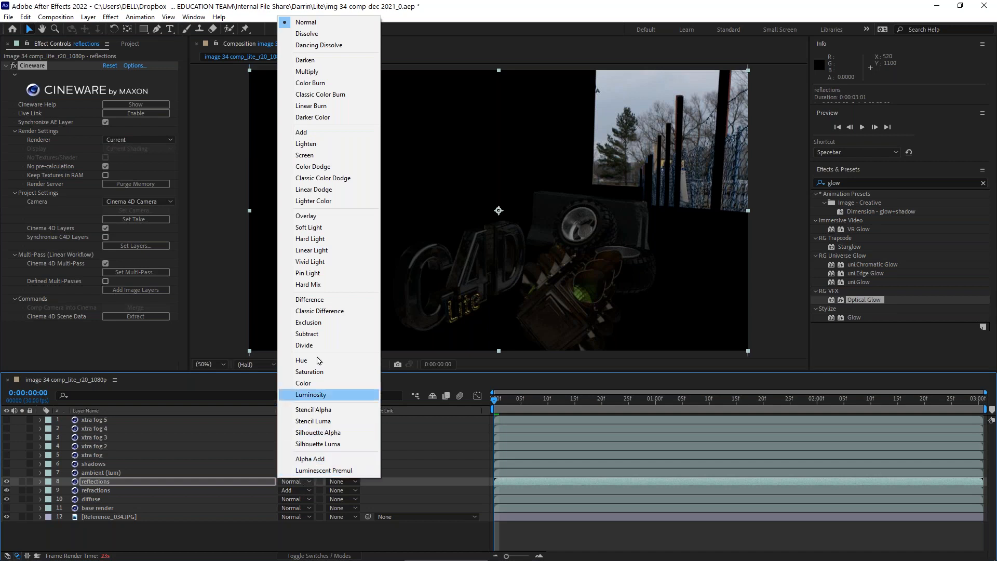
pyautogui.click(320, 132)
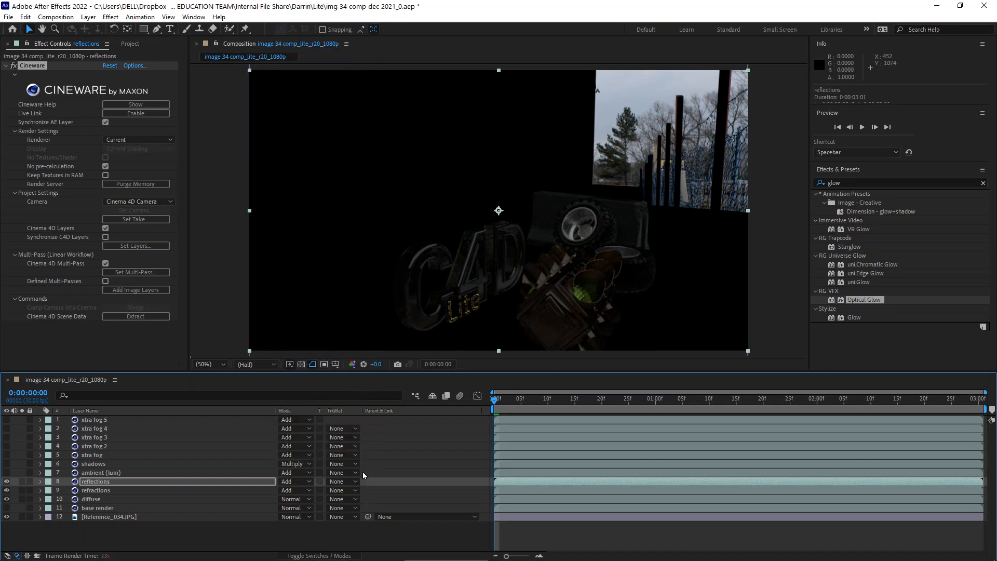
# Step: Paste copies of the reflections layer above the original, undoing the surplus ones so that two extra copies remain
pyautogui.click(86, 481)
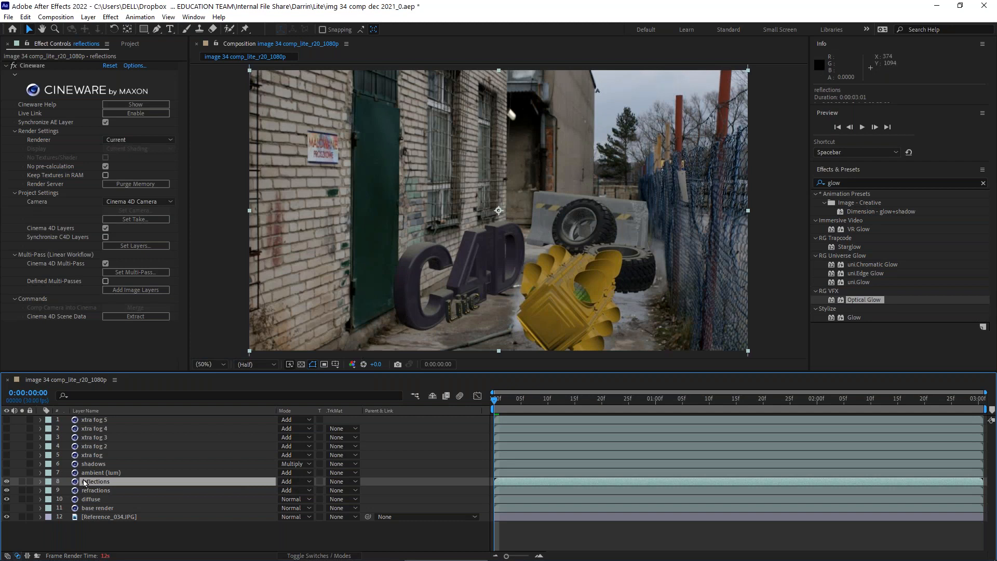
pyautogui.hotkey('ctrl', 'v')
pyautogui.hotkey('ctrl', 'v')
pyautogui.hotkey('ctrl', 'v')
pyautogui.hotkey('ctrl', 'v')
pyautogui.hotkey('ctrl', 'v')
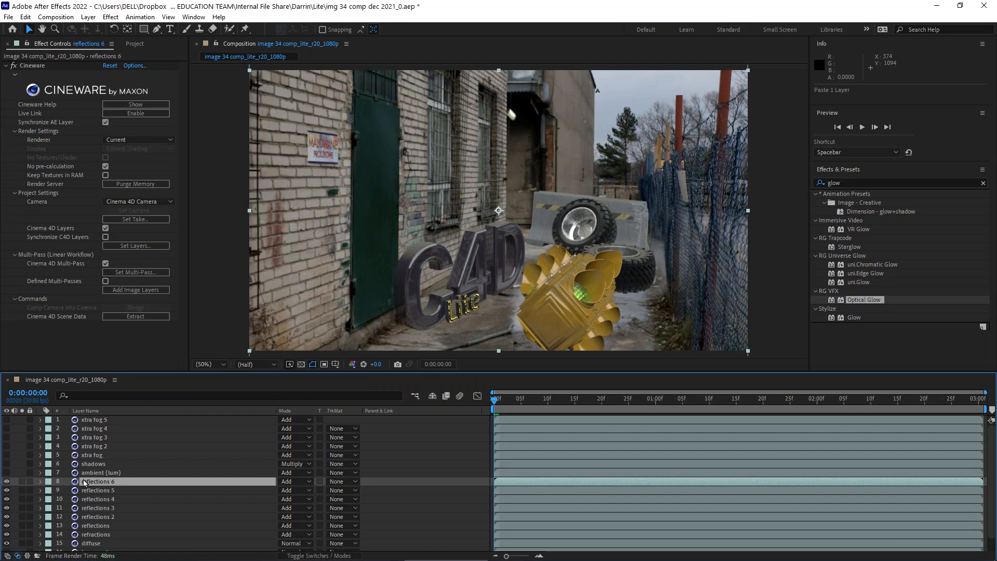
pyautogui.hotkey('ctrl', 'z')
pyautogui.hotkey('ctrl', 'z')
pyautogui.hotkey('ctrl', 'z')
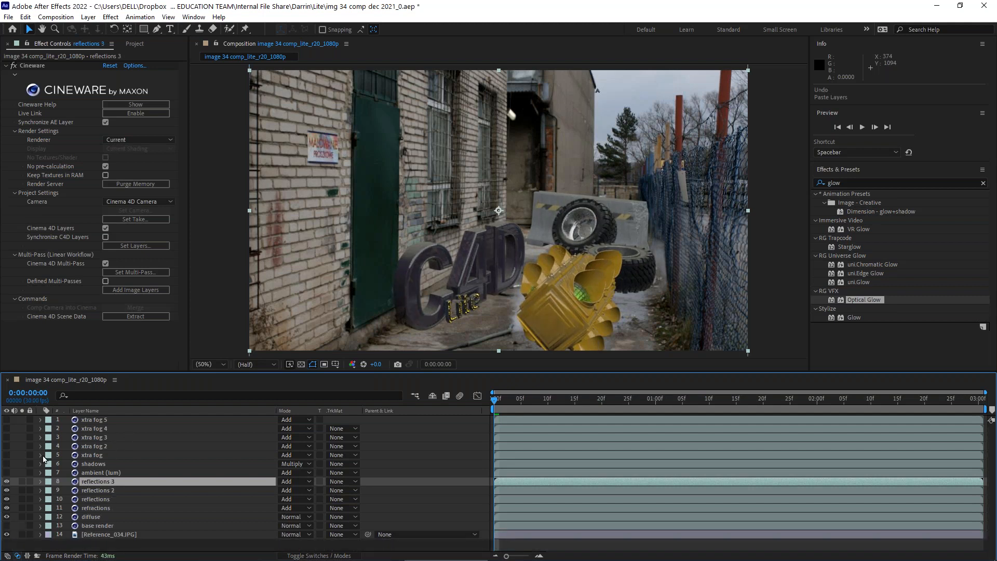
# Step: View the three reflections layers soloed together, and restore the full composite view
pyautogui.click(22, 482)
pyautogui.click(23, 507)
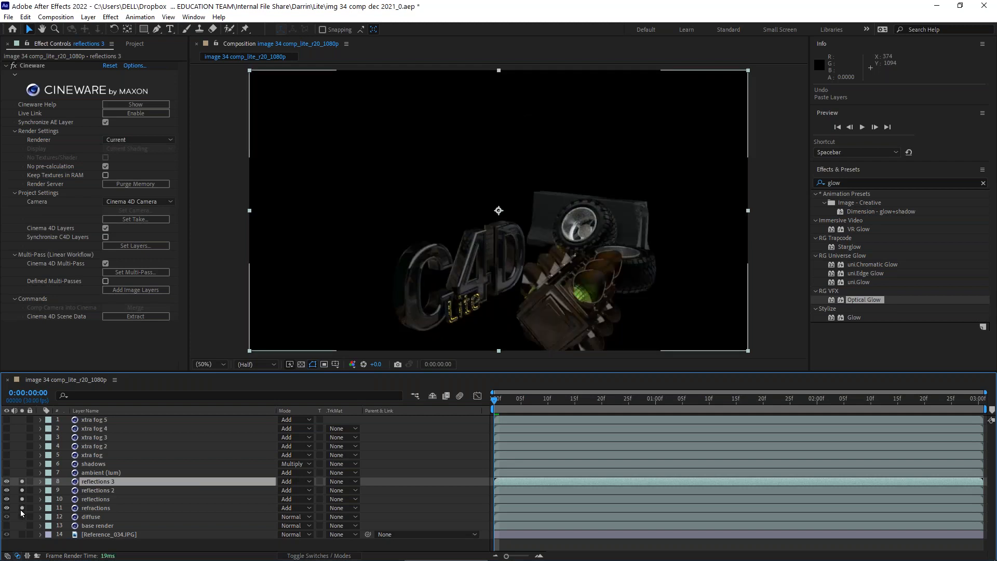
pyautogui.click(22, 508)
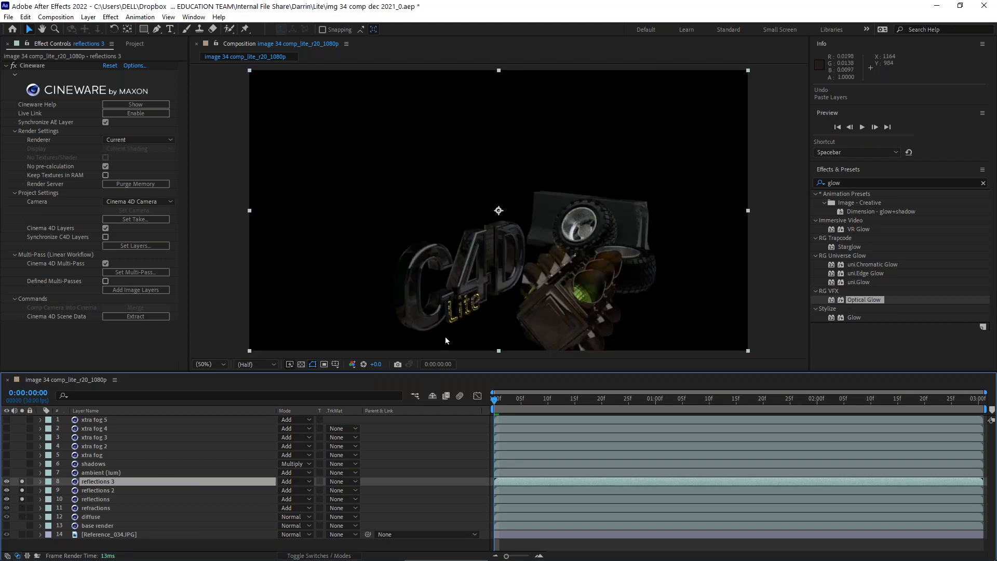
pyautogui.moveTo(22, 499); pyautogui.dragTo(23, 480)
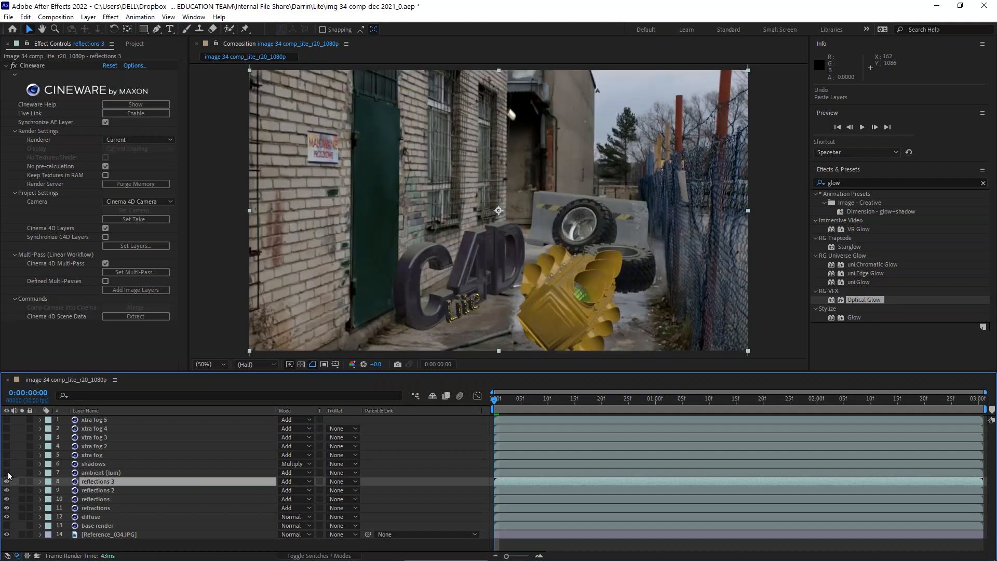
# Step: Make the ambient (lum) layer visible and solo it to view its contribution
pyautogui.click(7, 473)
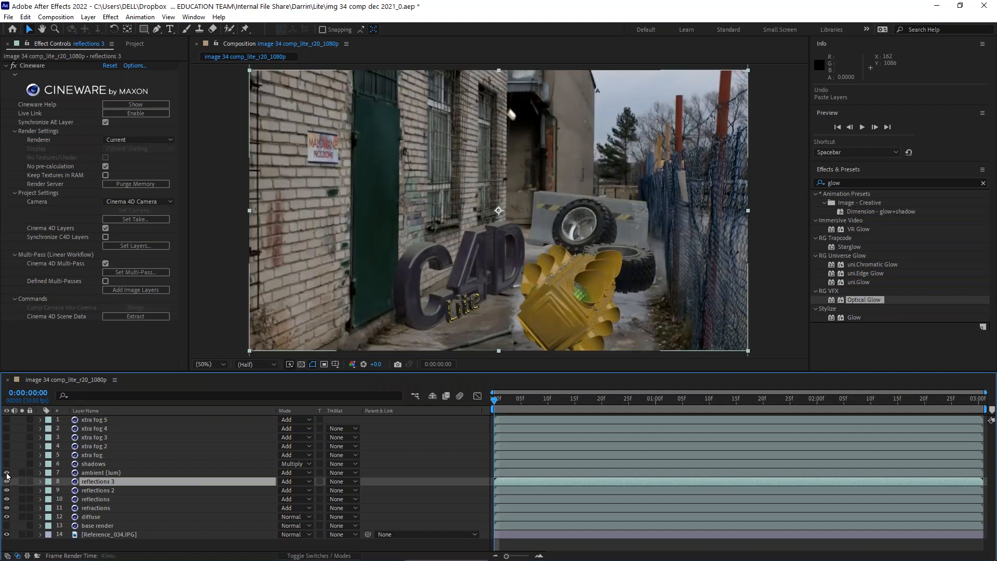
pyautogui.click(95, 473)
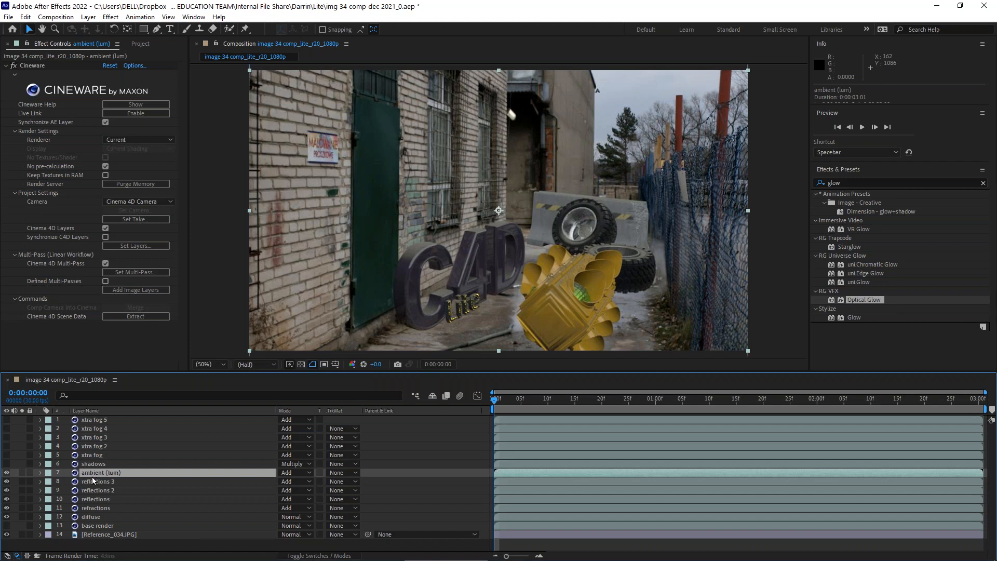
pyautogui.click(22, 473)
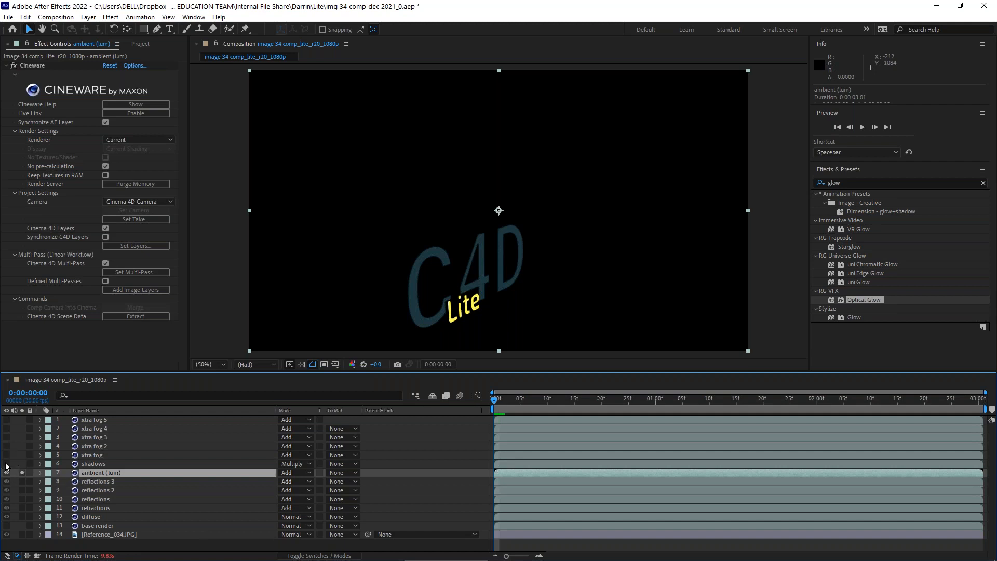
# Step: Make the shadows and all xtra fog layers visible, viewing the fog layers soloed before restoring the full composite
pyautogui.moveTo(7, 465); pyautogui.dragTo(7, 418)
pyautogui.click(22, 464)
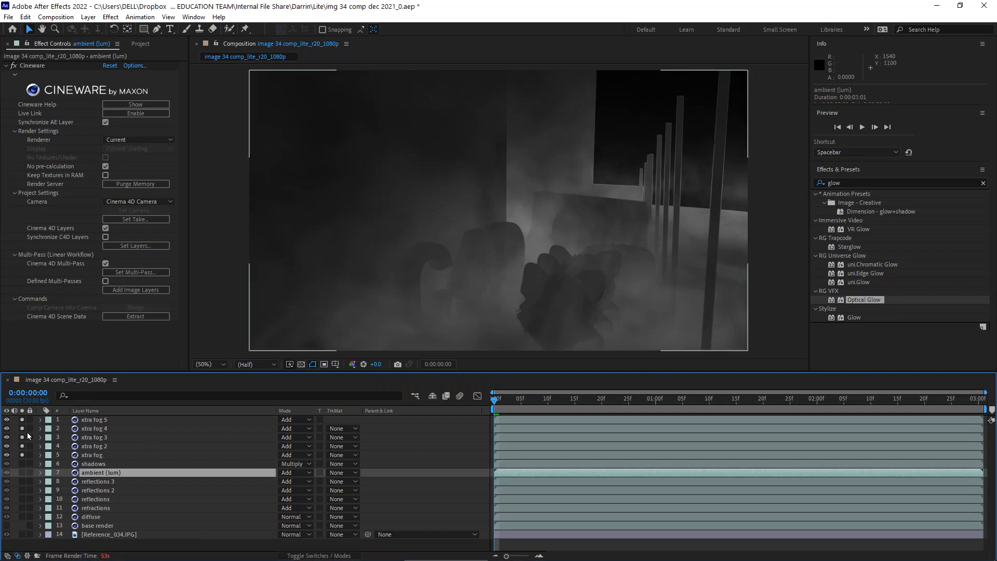
pyautogui.click(21, 454)
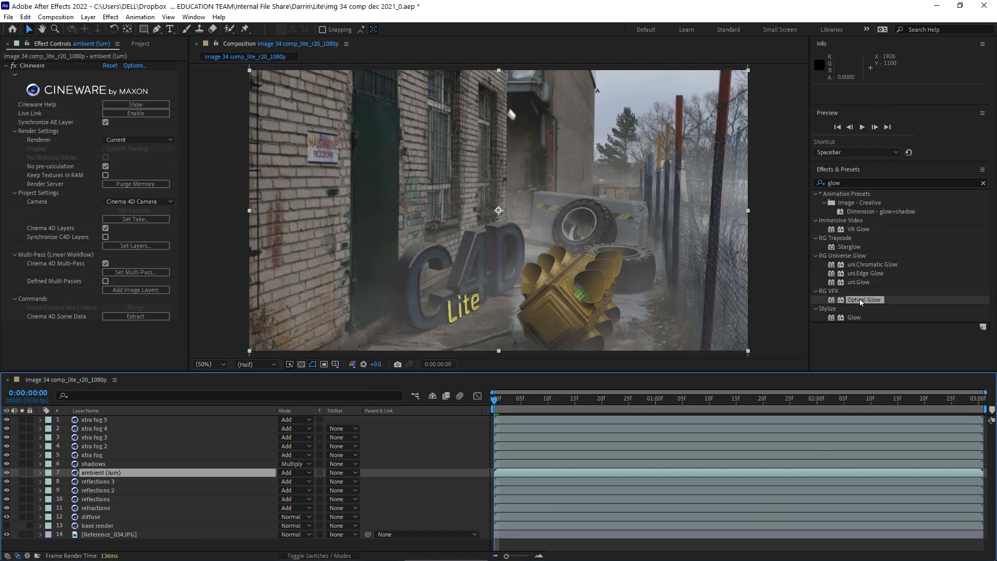
# Step: Apply the Optical Glow effect to the ambient (lum) layer and place its Radiate Center at 696, 898 on the letter C
pyautogui.moveTo(859, 298); pyautogui.dragTo(93, 472)
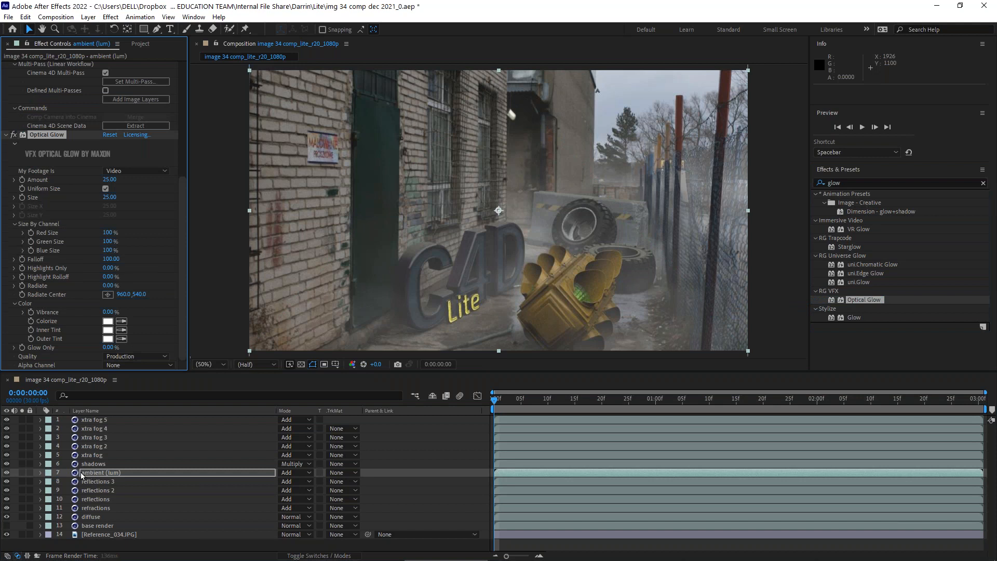
pyautogui.click(87, 473)
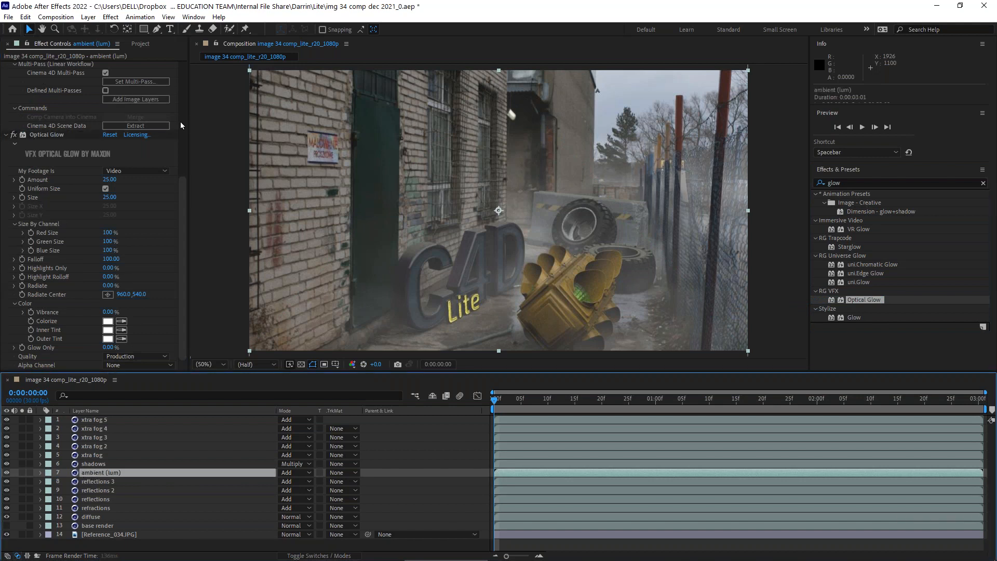
pyautogui.scroll(5, 182, 119)
pyautogui.click(6, 65)
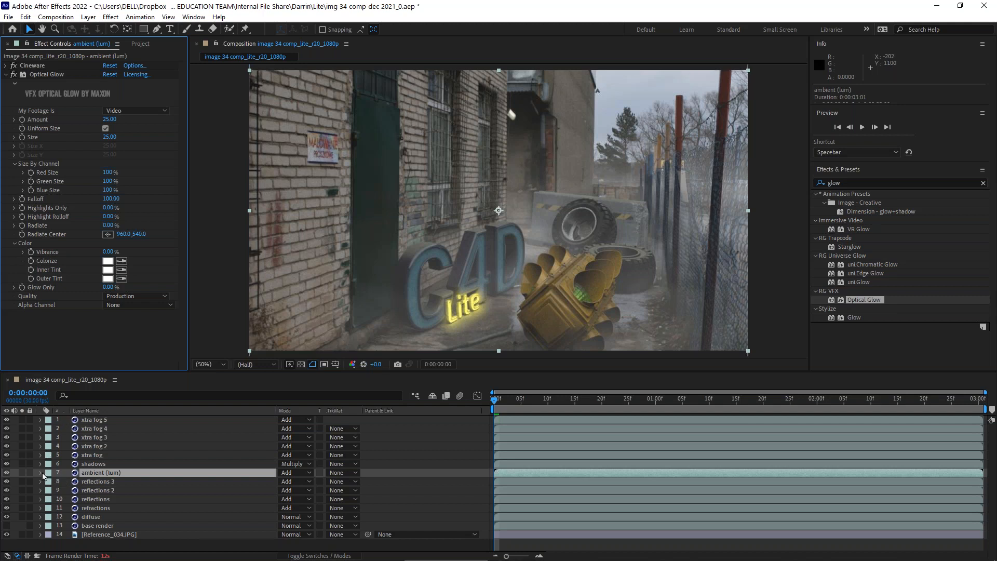
pyautogui.click(107, 234)
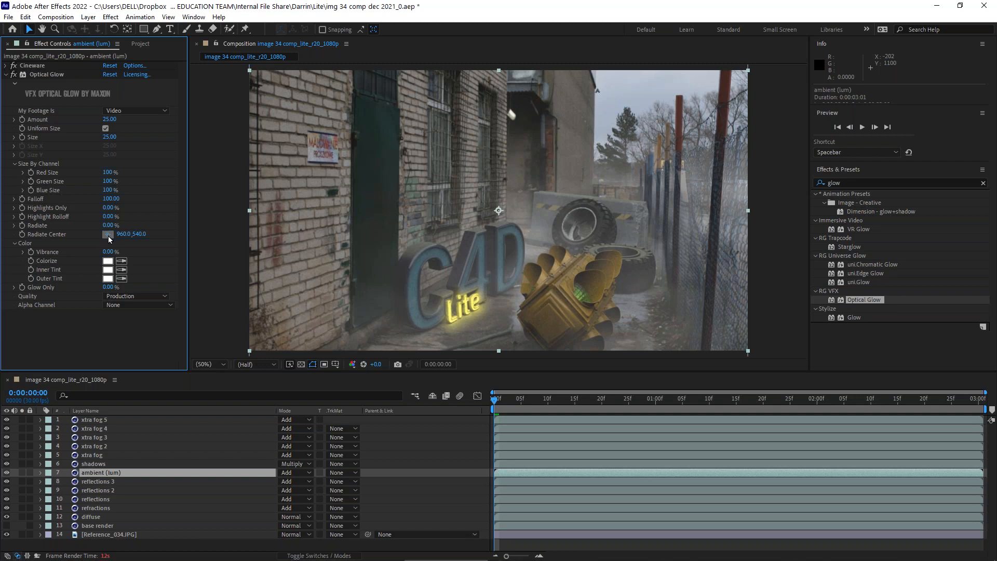
pyautogui.click(430, 303)
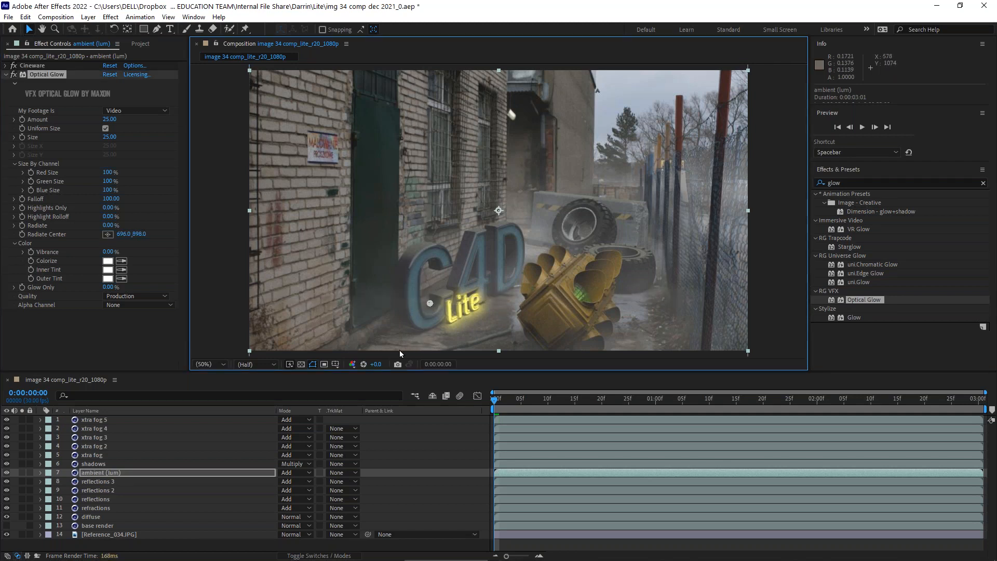
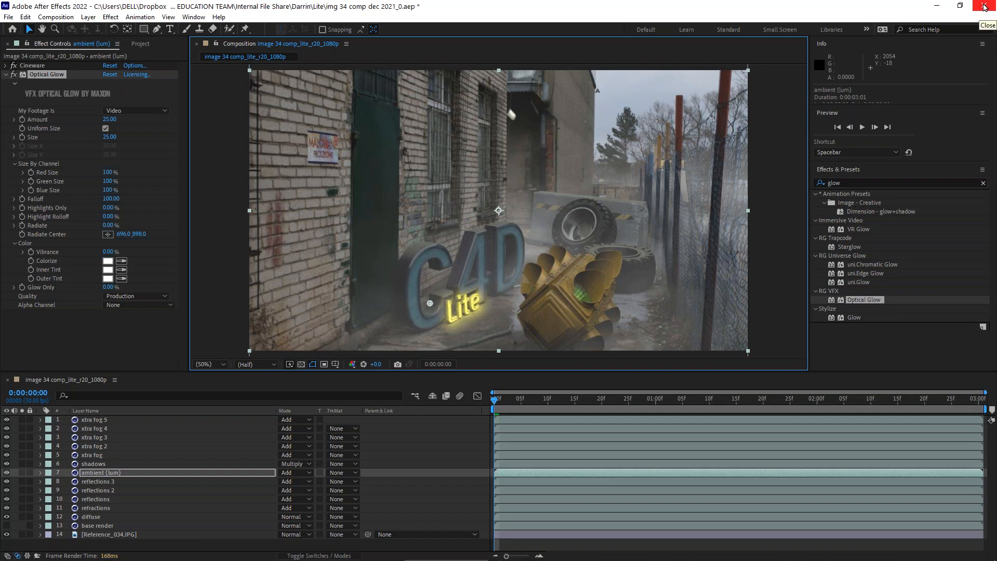
# Step: Close After Effects, switch to Cinema 4D Lite and close the live day1.c4d scene
pyautogui.click(983, 7)
pyautogui.click(521, 300)
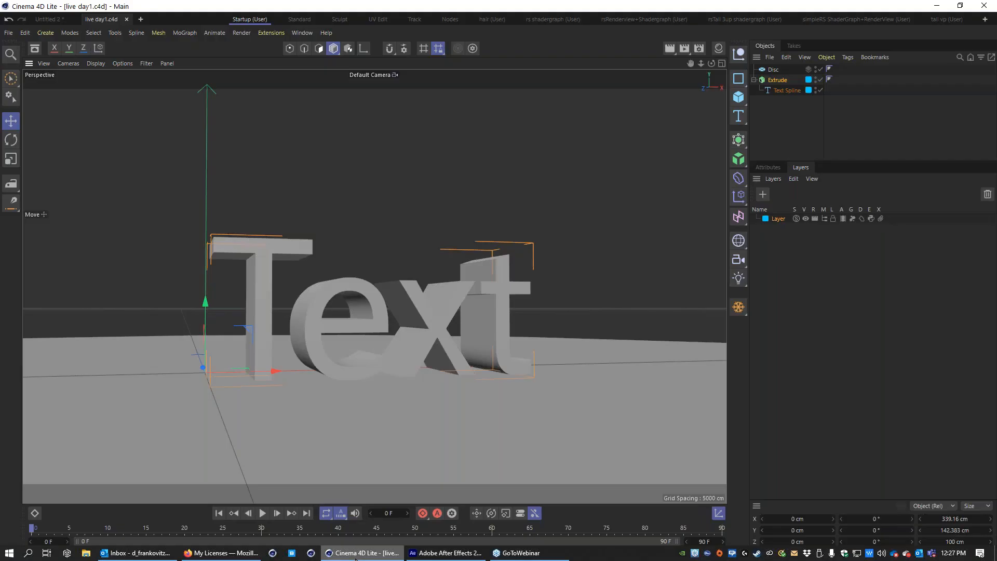
pyautogui.click(362, 554)
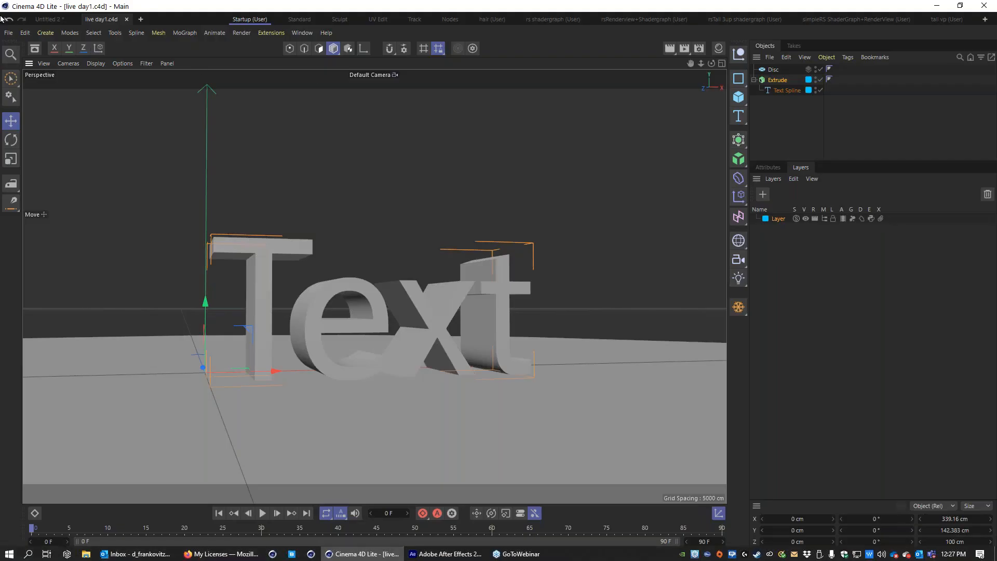
pyautogui.click(126, 19)
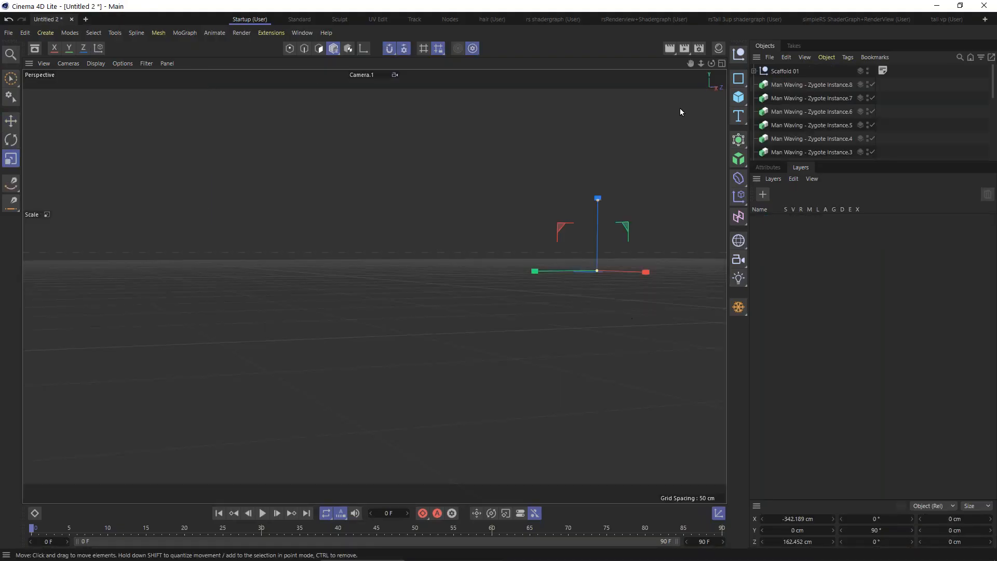
# Step: Render the active view of the Untitled 2 scene, and return to the editor display with Scaffold 01 selected
pyautogui.click(670, 50)
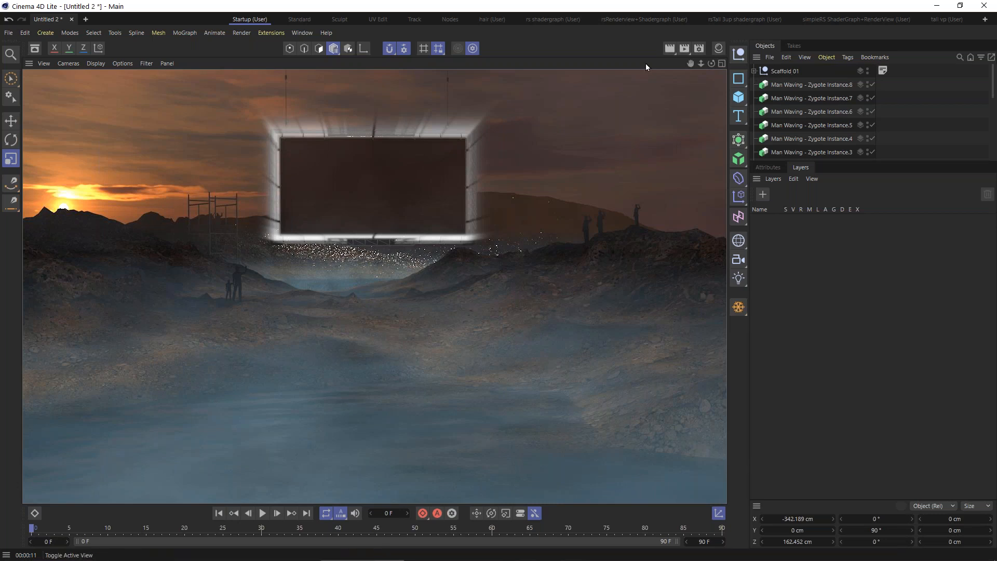
pyautogui.click(782, 71)
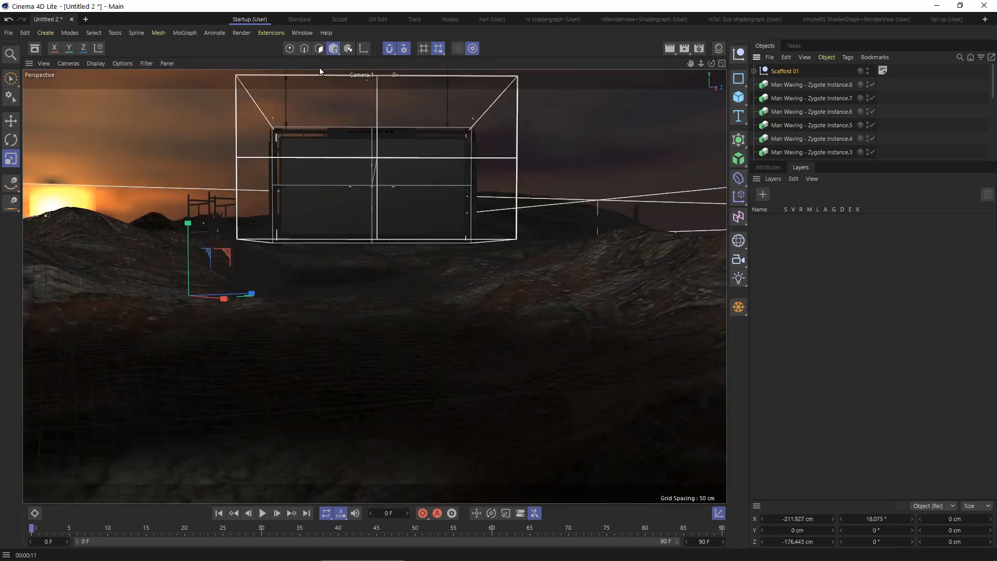
# Step: Switch the view to the Default Camera and examine the hanging screen, scaffold and terrain from several angles
pyautogui.click(67, 64)
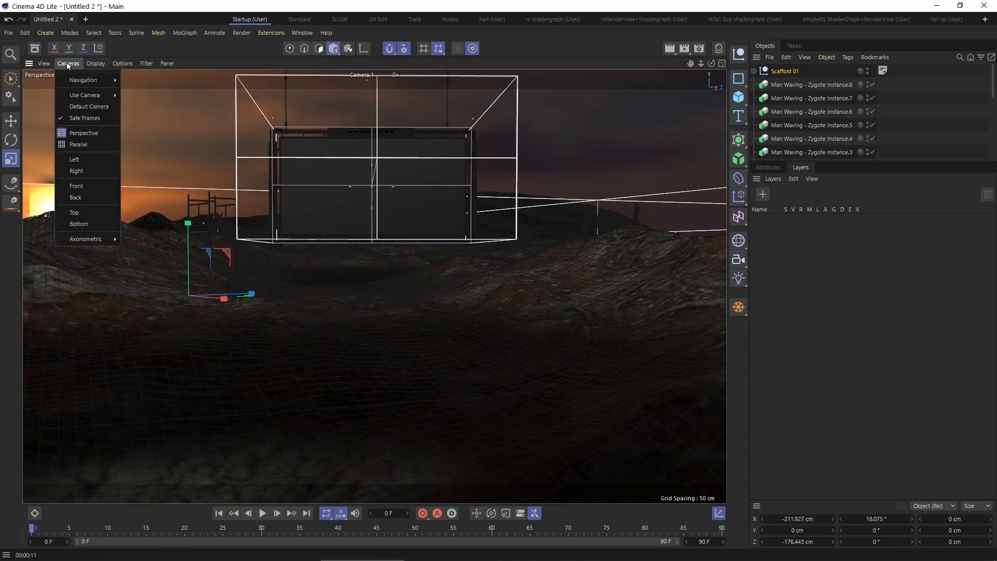
pyautogui.click(79, 107)
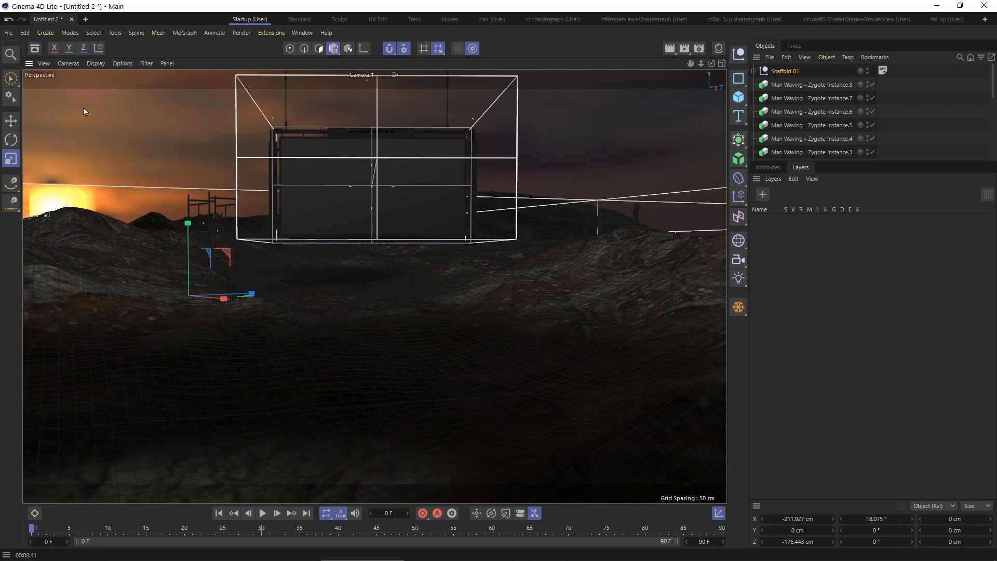
pyautogui.scroll(-10, 339, 236)
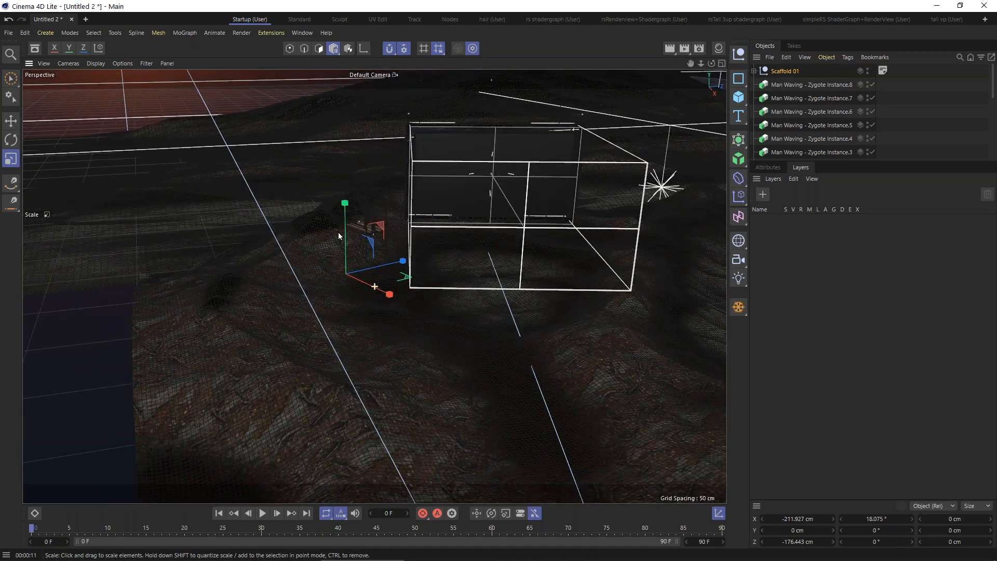
pyautogui.keyDown('alt'); pyautogui.moveTo(338, 232); pyautogui.dragTo(348, 193); pyautogui.keyUp('alt')
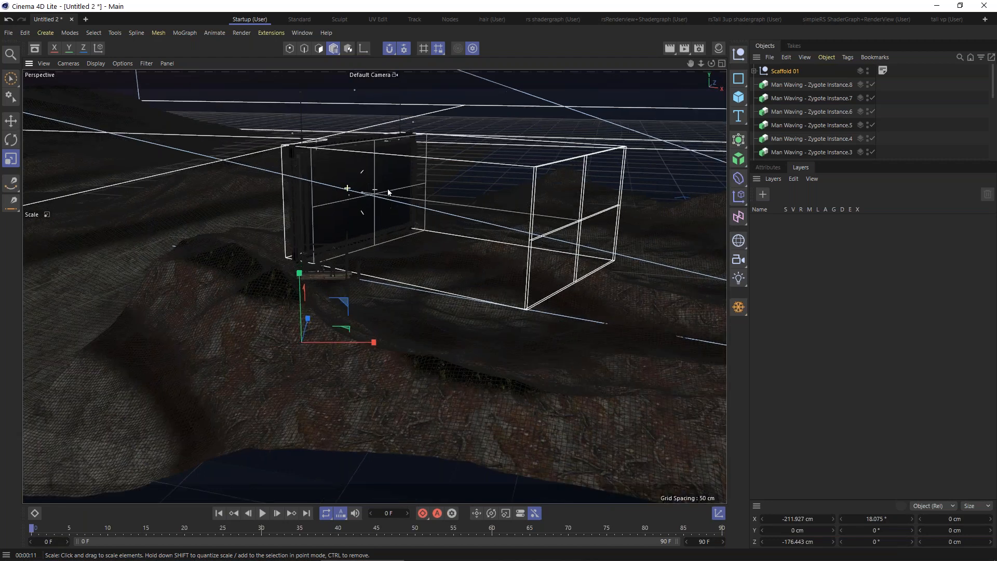
pyautogui.keyDown('alt'); pyautogui.moveTo(349, 193); pyautogui.dragTo(403, 181, button='right'); pyautogui.keyUp('alt')
pyautogui.scroll(5, 359, 186)
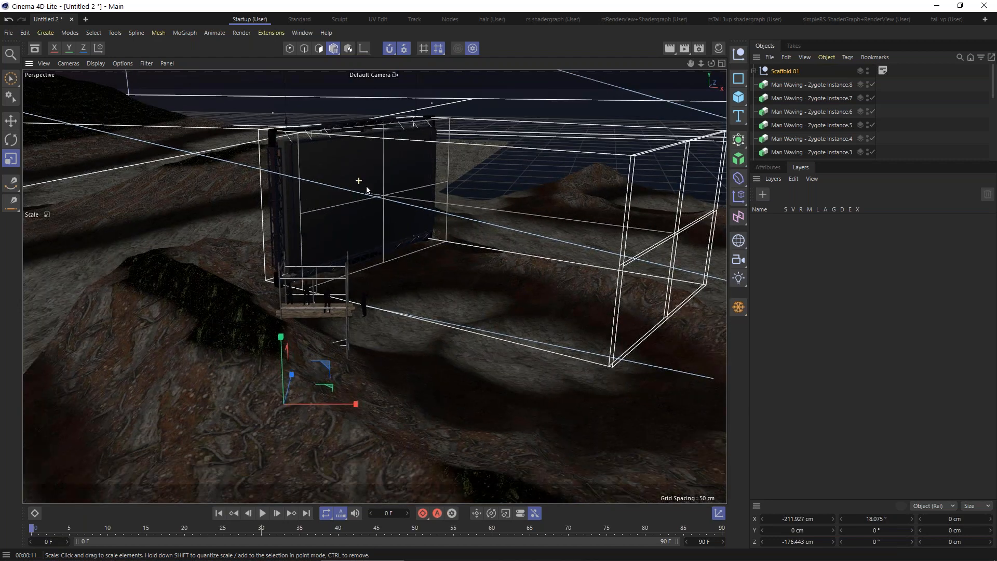
pyautogui.keyDown('alt'); pyautogui.moveTo(365, 193); pyautogui.dragTo(471, 244); pyautogui.keyUp('alt')
pyautogui.keyDown('alt'); pyautogui.moveTo(470, 245); pyautogui.dragTo(378, 239, button='right'); pyautogui.keyUp('alt')
pyautogui.keyDown('alt'); pyautogui.moveTo(396, 304); pyautogui.dragTo(402, 315); pyautogui.keyUp('alt')
pyautogui.keyDown('alt'); pyautogui.moveTo(402, 316); pyautogui.dragTo(398, 464, button='middle'); pyautogui.keyUp('alt')
pyautogui.keyDown('alt'); pyautogui.moveTo(426, 249); pyautogui.dragTo(431, 442, button='middle'); pyautogui.keyUp('alt')
pyautogui.keyDown('alt'); pyautogui.moveTo(442, 229); pyautogui.dragTo(428, 368, button='middle'); pyautogui.keyUp('alt')
pyautogui.keyDown('alt'); pyautogui.moveTo(428, 367); pyautogui.dragTo(386, 364); pyautogui.keyUp('alt')
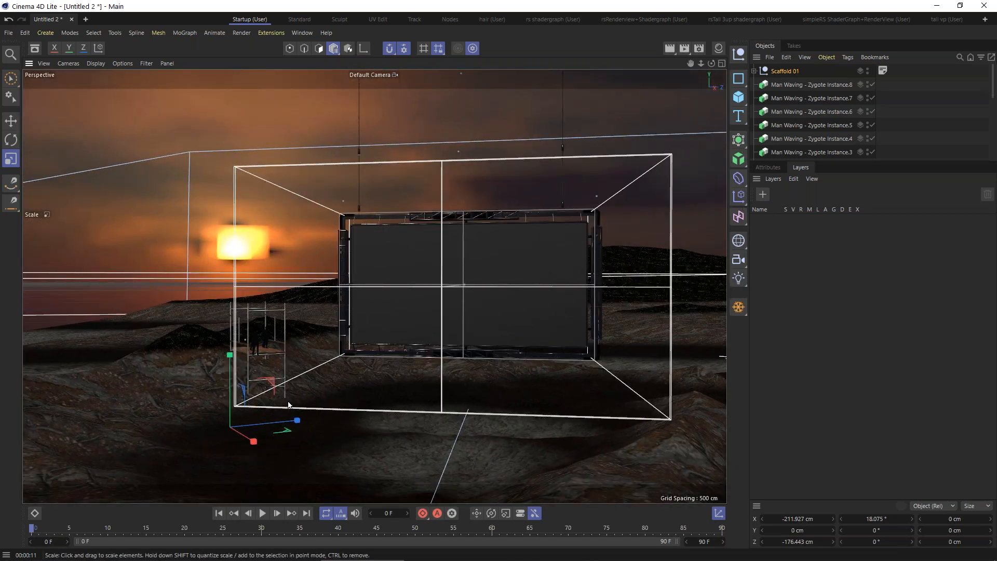
# Step: Create a new project, dismiss the missing-plugin warning, enlarge the object list area and show the project attributes
pyautogui.click(86, 21)
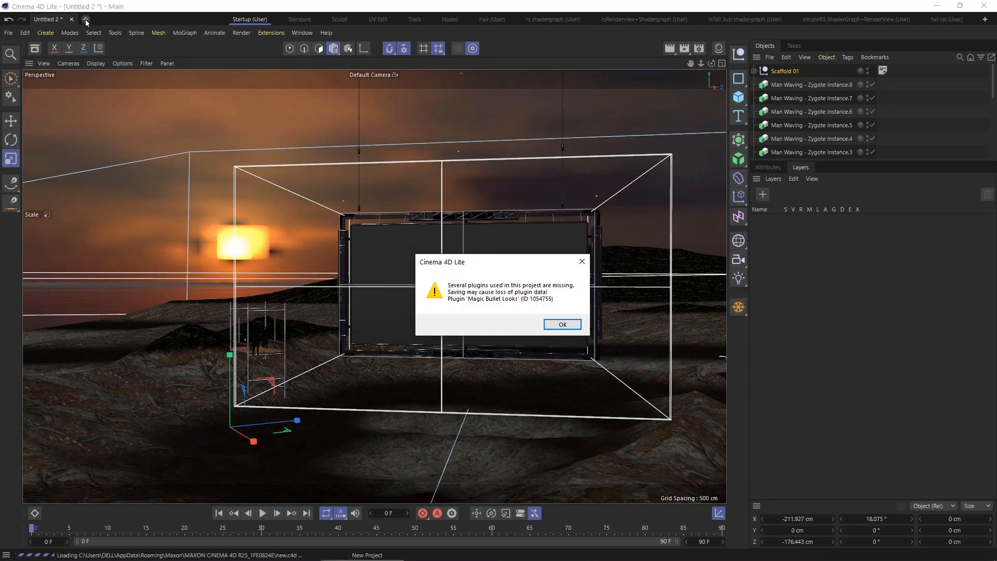
pyautogui.click(562, 324)
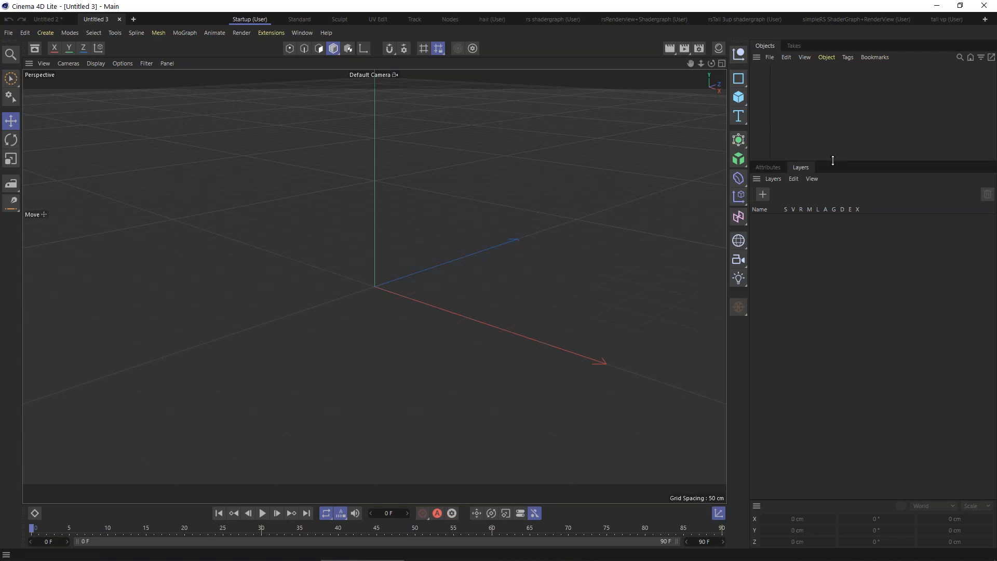
pyautogui.moveTo(833, 160); pyautogui.dragTo(840, 233)
pyautogui.click(777, 239)
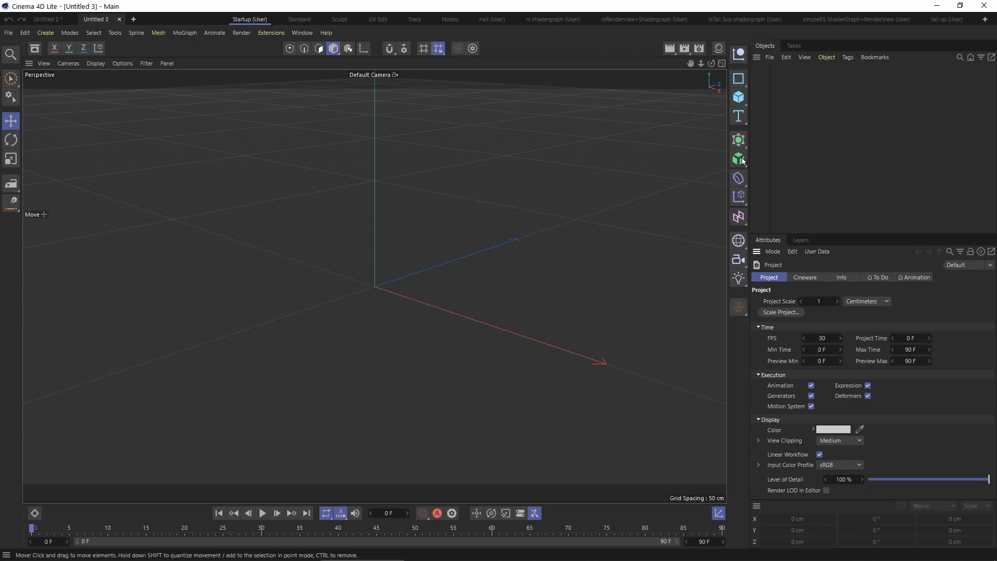
# Step: Add a Landscape object and resize it to about 697 × 122 × 643 cm
pyautogui.click(740, 97)
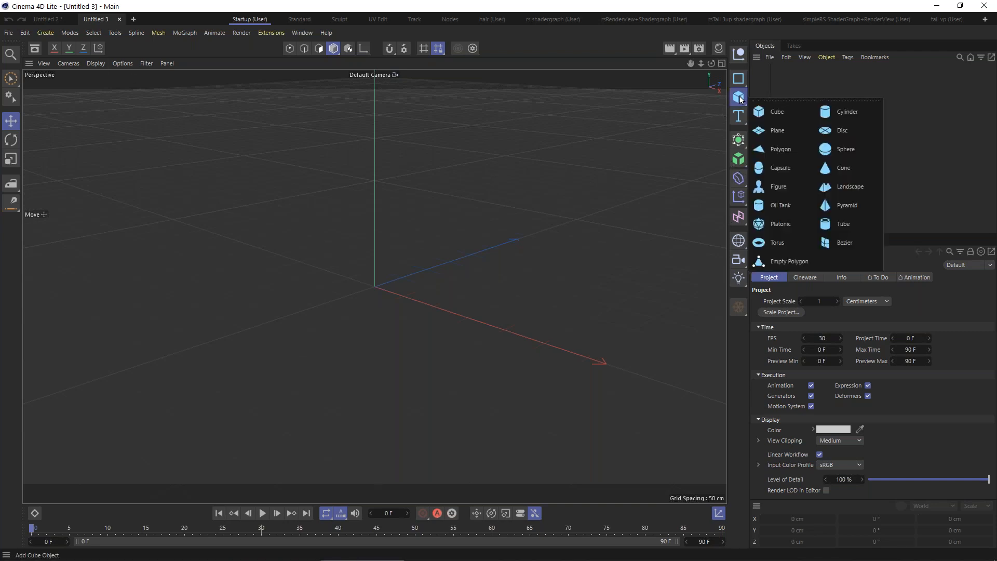
pyautogui.click(839, 188)
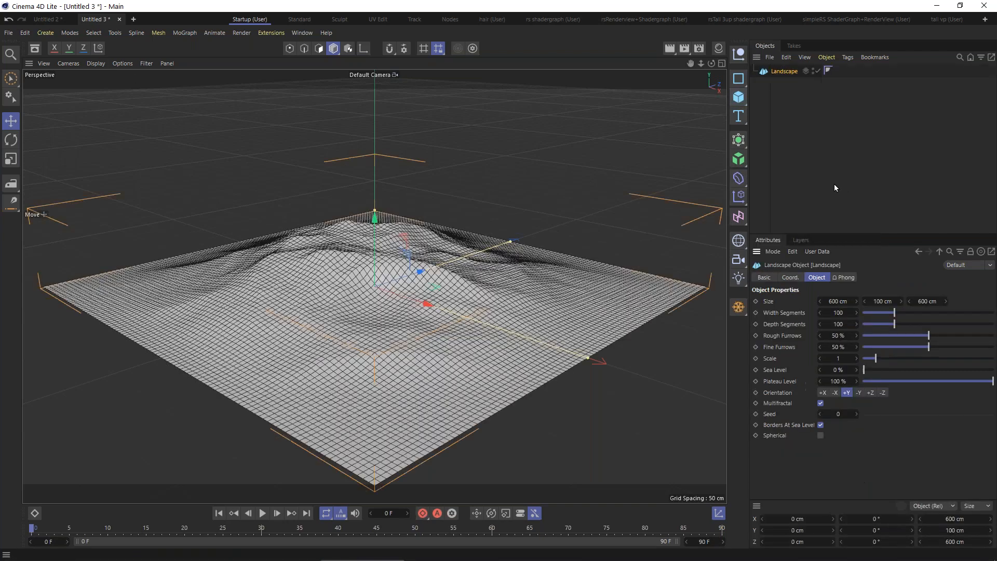
pyautogui.keyDown('alt'); pyautogui.moveTo(338, 272); pyautogui.dragTo(296, 236); pyautogui.keyUp('alt')
pyautogui.moveTo(393, 225)
pyautogui.mouseDown()
pyautogui.moveTo(391, 148)
pyautogui.moveTo(405, 235)
pyautogui.moveTo(395, 209)
pyautogui.mouseUp()
pyautogui.moveTo(581, 295)
pyautogui.mouseDown()
pyautogui.moveTo(548, 300)
pyautogui.moveTo(593, 294)
pyautogui.mouseUp()
pyautogui.moveTo(552, 343); pyautogui.dragTo(594, 353)
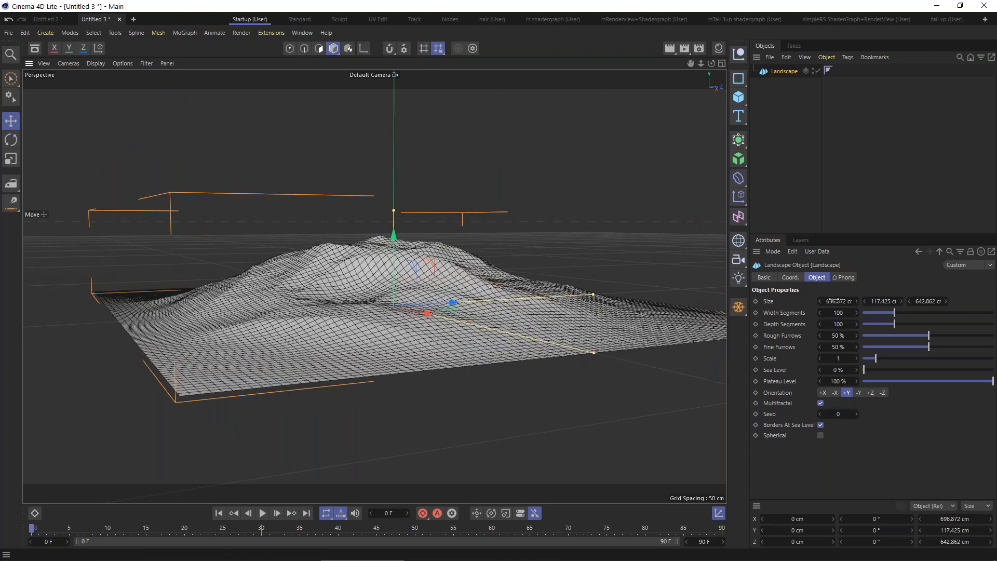
pyautogui.click(927, 302)
pyautogui.click(762, 303)
pyautogui.moveTo(391, 209)
pyautogui.mouseDown()
pyautogui.moveTo(385, 315)
pyautogui.moveTo(389, 254)
pyautogui.moveTo(396, 294)
pyautogui.moveTo(389, 127)
pyautogui.moveTo(386, 269)
pyautogui.moveTo(384, 168)
pyautogui.moveTo(396, 174)
pyautogui.moveTo(395, 206)
pyautogui.mouseUp()
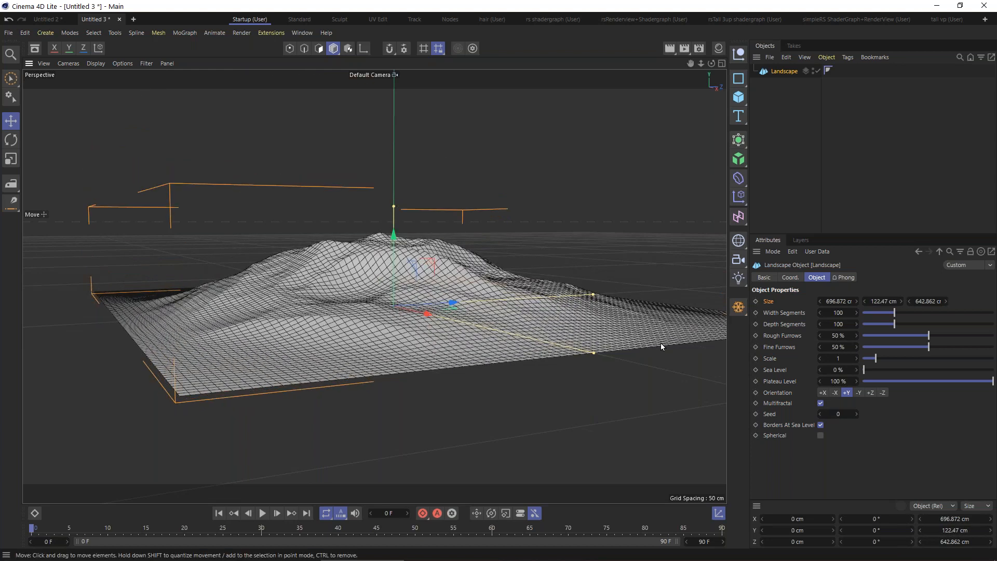
# Step: Turn off Borders At Sea Level for the landscape and flatten its height to about 76 cm
pyautogui.click(788, 424)
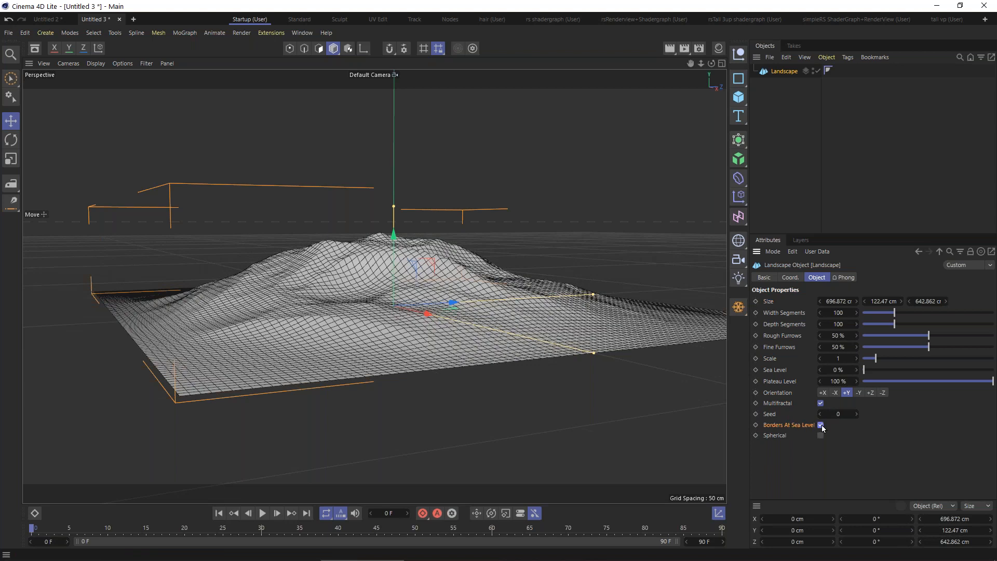
pyautogui.click(816, 423)
pyautogui.keyDown('alt'); pyautogui.moveTo(395, 226); pyautogui.dragTo(540, 218); pyautogui.keyUp('alt')
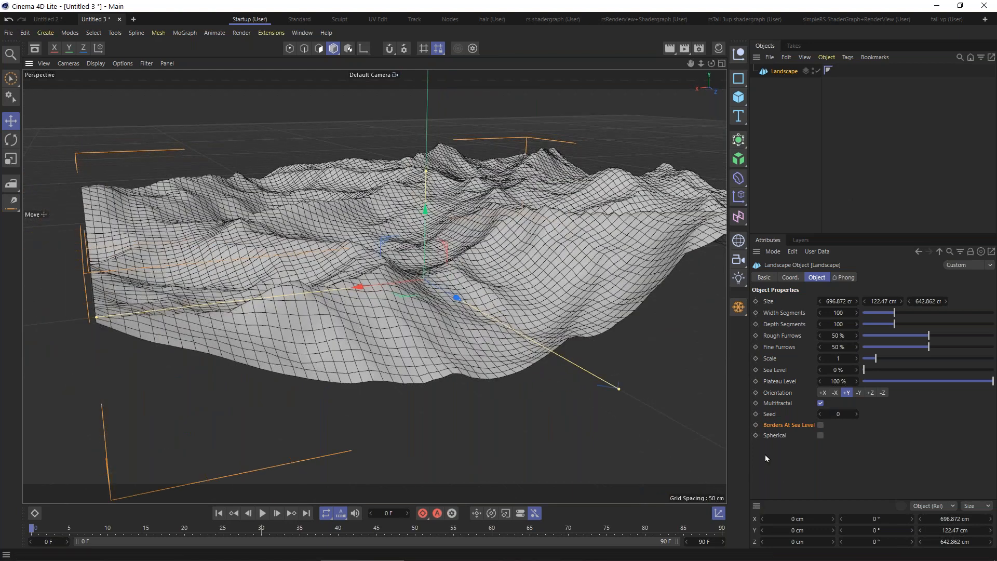
pyautogui.moveTo(426, 175)
pyautogui.mouseDown()
pyautogui.moveTo(422, 283)
pyautogui.moveTo(427, 176)
pyautogui.mouseUp()
pyautogui.keyDown('alt'); pyautogui.moveTo(454, 325); pyautogui.dragTo(483, 342); pyautogui.keyUp('alt')
pyautogui.moveTo(517, 263); pyautogui.dragTo(518, 291)
pyautogui.keyDown('alt'); pyautogui.moveTo(455, 329); pyautogui.dragTo(419, 328); pyautogui.keyUp('alt')
# Step: Add a Plane as a water surface, raise it to about 41.4 cm in Y and scale it to about 645 × 645 cm
pyautogui.click(739, 97)
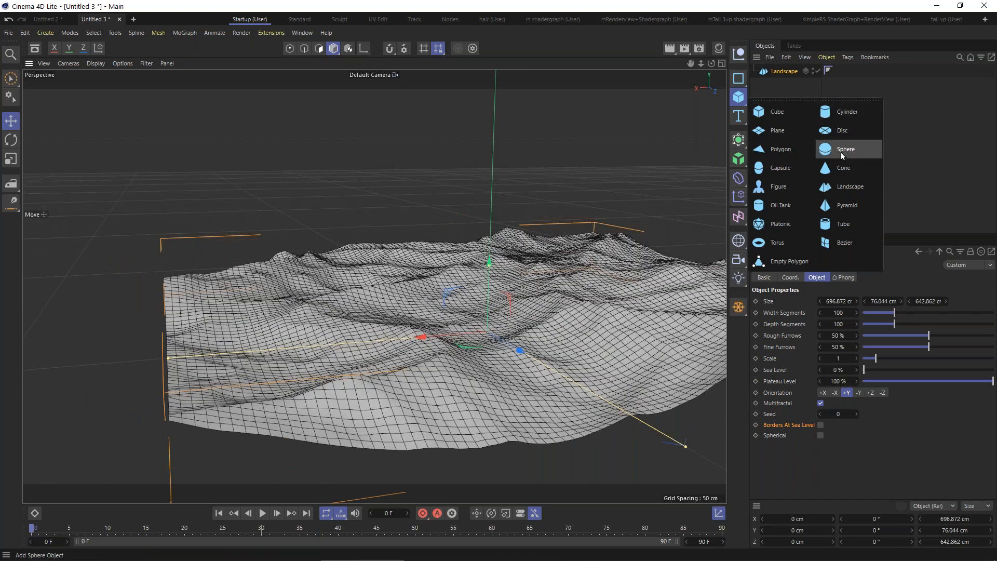
pyautogui.click(758, 132)
pyautogui.moveTo(491, 264); pyautogui.dragTo(491, 232)
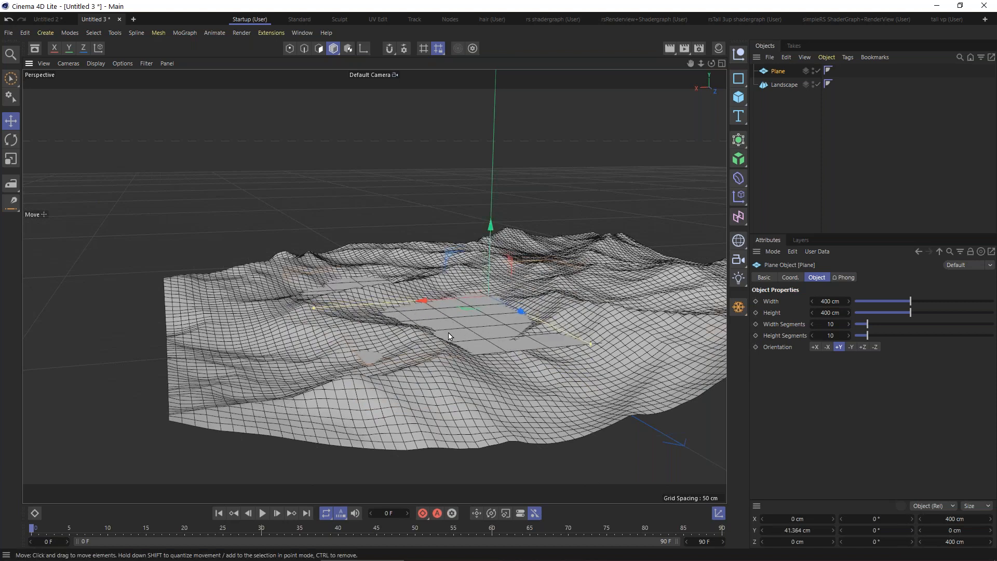
pyautogui.press('t')
pyautogui.moveTo(447, 342); pyautogui.dragTo(785, 364)
pyautogui.press('e')
pyautogui.moveTo(491, 226); pyautogui.dragTo(511, 226)
# Step: Examine from several angles and distances how the plane fills the low areas of the landscape
pyautogui.scroll(5, 534, 262)
pyautogui.scroll(-5, 534, 261)
pyautogui.scroll(10, 314, 323)
pyautogui.keyDown('alt'); pyautogui.moveTo(326, 365); pyautogui.dragTo(450, 360); pyautogui.keyUp('alt')
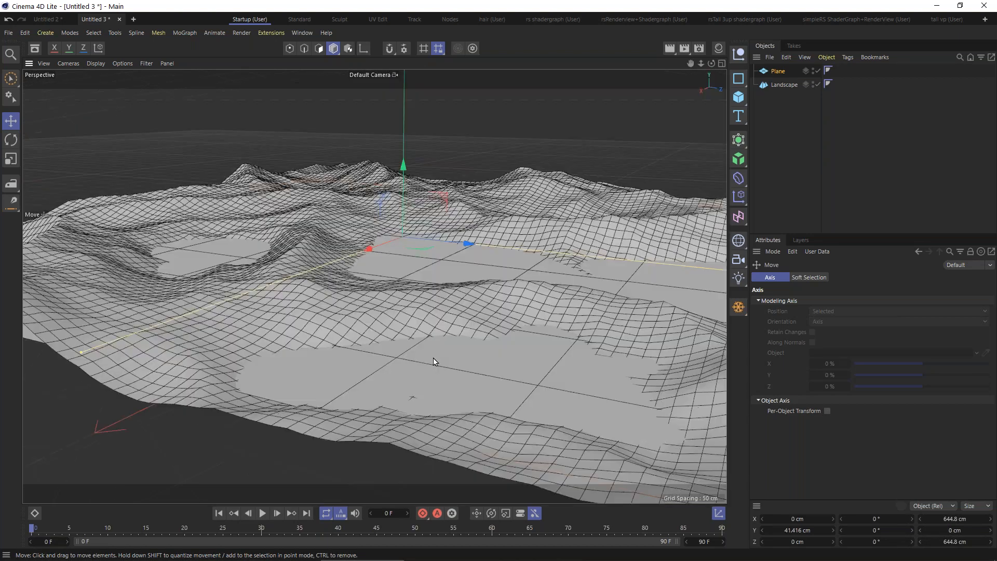
pyautogui.keyDown('alt'); pyautogui.moveTo(430, 356); pyautogui.dragTo(508, 342, button='right'); pyautogui.keyUp('alt')
pyautogui.keyDown('alt'); pyautogui.moveTo(507, 342); pyautogui.dragTo(425, 412, button='middle'); pyautogui.keyUp('alt')
pyautogui.keyDown('alt'); pyautogui.moveTo(433, 337); pyautogui.dragTo(421, 359, button='middle'); pyautogui.keyUp('alt')
pyautogui.moveTo(420, 358)
pyautogui.keyDown('alt'); pyautogui.mouseDown()
pyautogui.moveTo(419, 340)
pyautogui.moveTo(429, 361)
pyautogui.mouseUp(); pyautogui.keyUp('alt')
pyautogui.keyDown('alt'); pyautogui.moveTo(430, 360); pyautogui.dragTo(281, 312, button='right'); pyautogui.keyUp('alt')
pyautogui.keyDown('alt'); pyautogui.moveTo(428, 357); pyautogui.dragTo(383, 318); pyautogui.keyUp('alt')
pyautogui.scroll(-5, 384, 318)
# Step: Set the landscape's Seed to 136
pyautogui.click(771, 84)
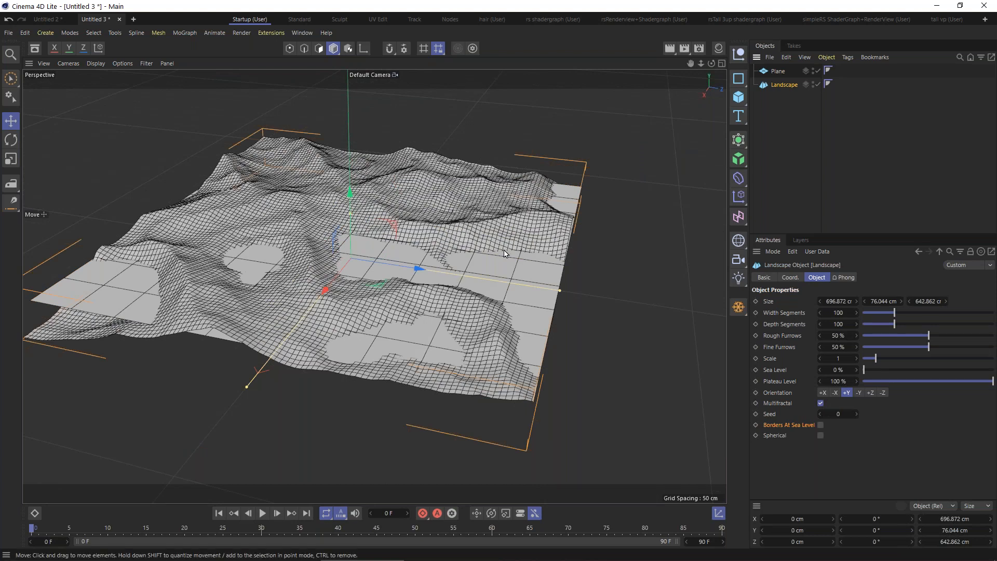
pyautogui.click(837, 414)
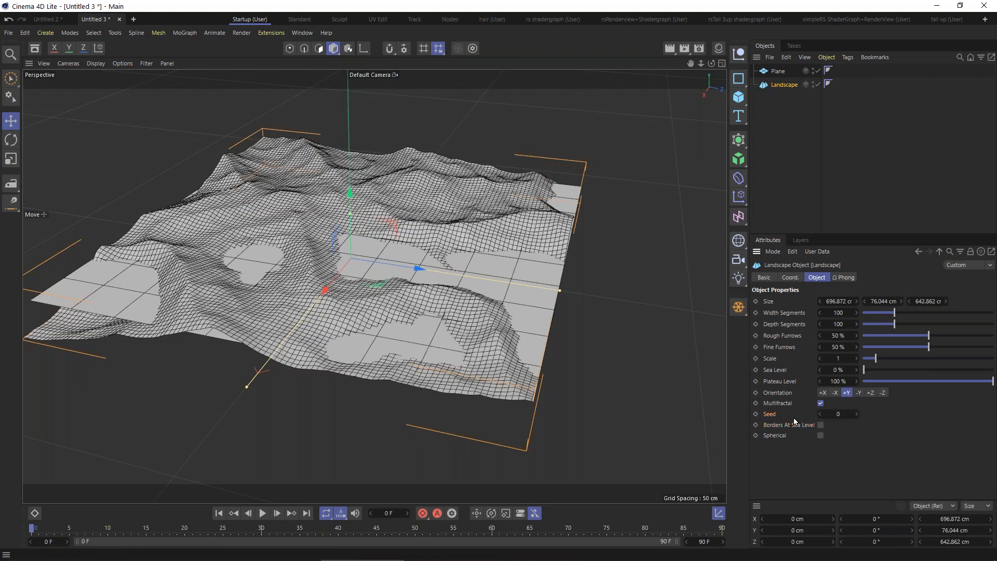
pyautogui.moveTo(829, 414)
pyautogui.mouseDown()
pyautogui.moveTo(879, 421)
pyautogui.moveTo(845, 452)
pyautogui.moveTo(838, 421)
pyautogui.moveTo(831, 432)
pyautogui.moveTo(839, 421)
pyautogui.mouseUp()
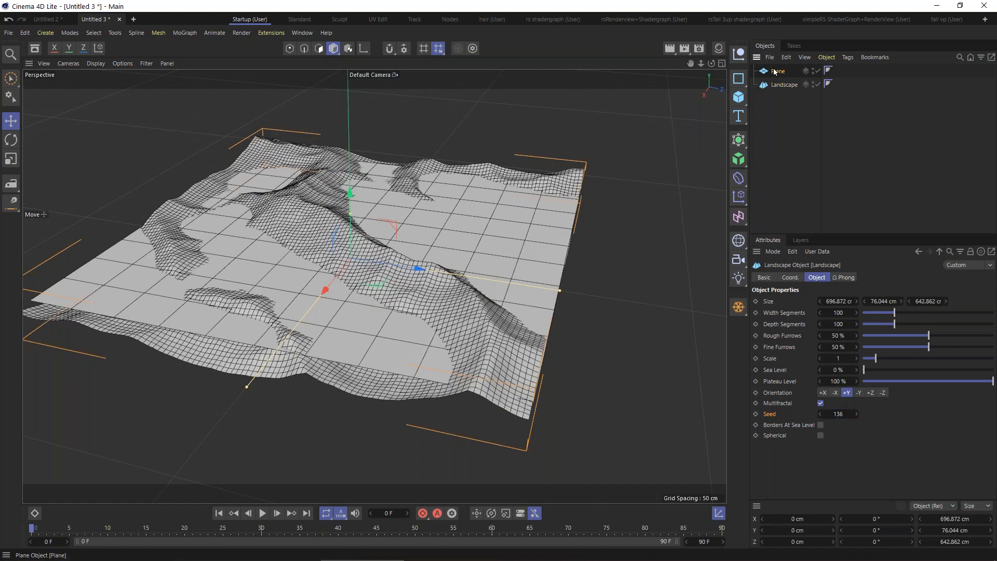
# Step: Lower the plane to about 27.9 cm in Y so that more of the terrain rises above it
pyautogui.click(349, 172)
pyautogui.moveTo(349, 172)
pyautogui.mouseDown()
pyautogui.moveTo(350, 184)
pyautogui.moveTo(349, 176)
pyautogui.mouseUp()
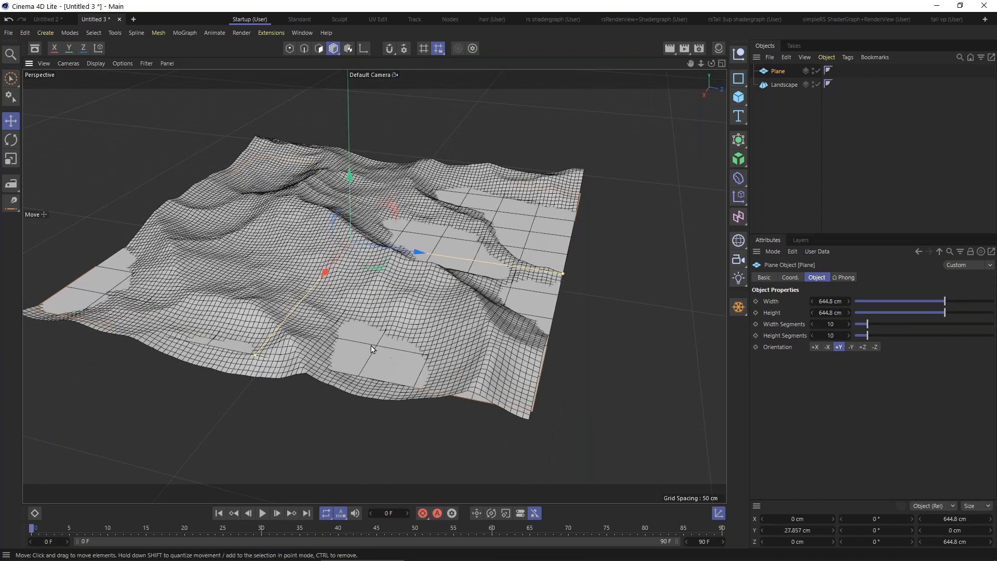
pyautogui.keyDown('alt'); pyautogui.moveTo(454, 193); pyautogui.dragTo(391, 266); pyautogui.keyUp('alt')
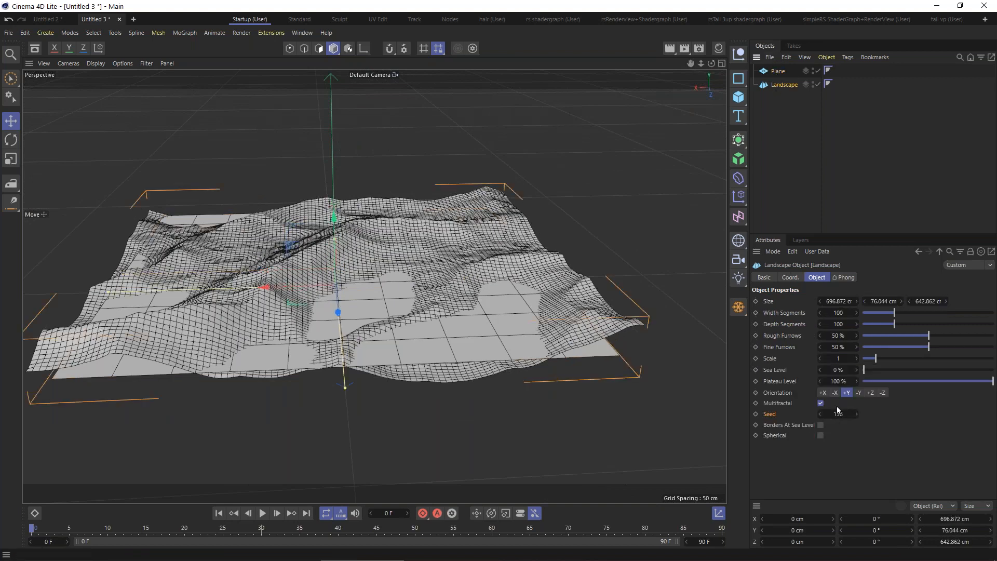
# Step: Reset the landscape's Seed to 0 and step it up through 1 to 2
pyautogui.moveTo(855, 413); pyautogui.dragTo(847, 414)
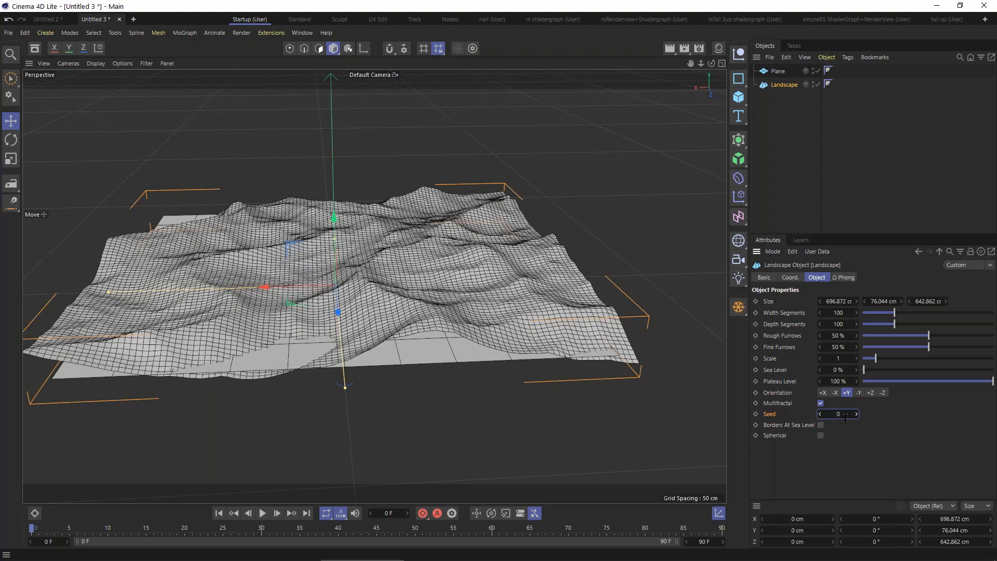
pyautogui.scroll(1, 844, 414)
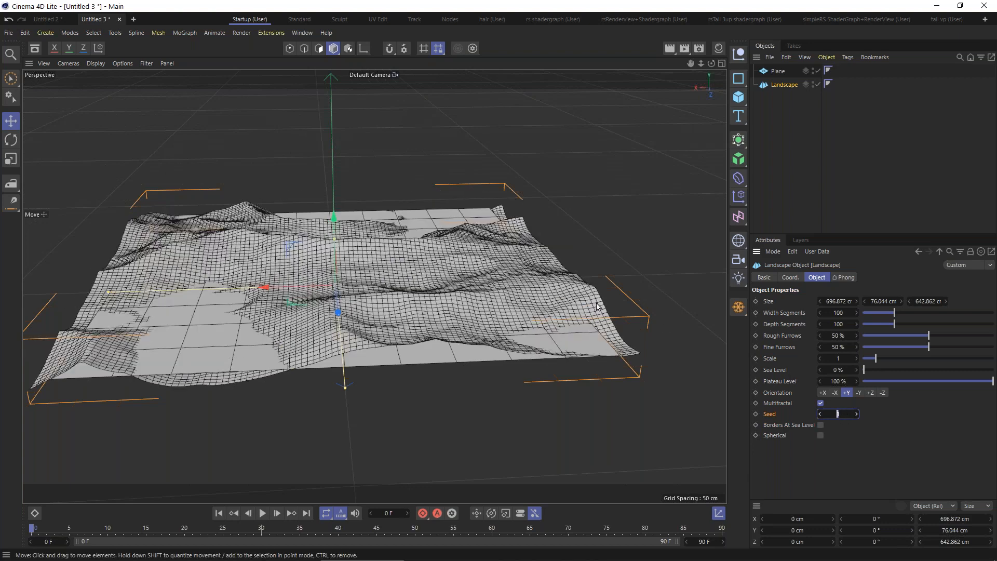
pyautogui.scroll(8, 248, 273)
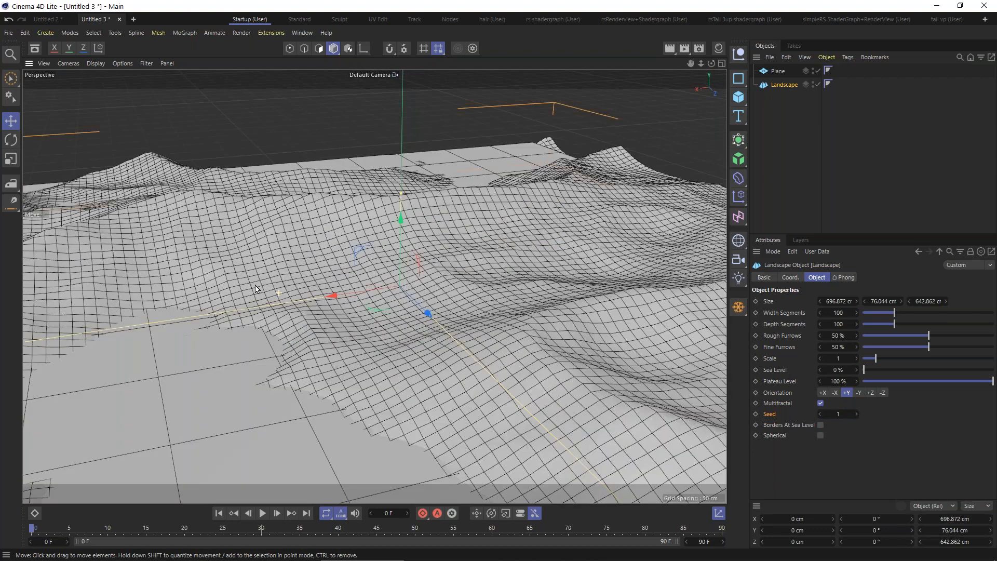
pyautogui.keyDown('alt'); pyautogui.moveTo(255, 289); pyautogui.dragTo(236, 291); pyautogui.keyUp('alt')
pyautogui.click(844, 414)
pyautogui.scroll(1, 844, 414)
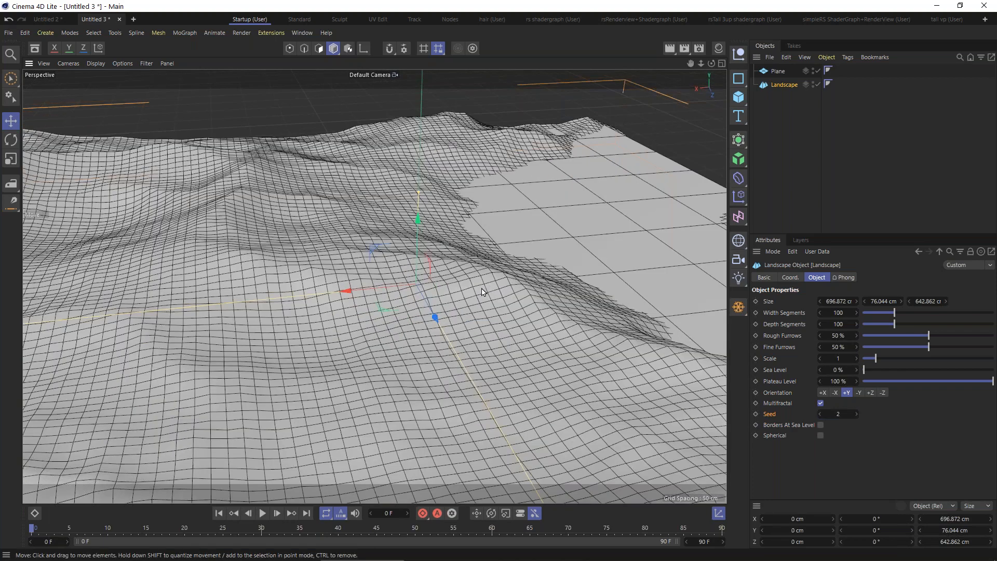
# Step: Examine the terrain shoreline from low near the plane and from farther away, ending on a close view of the hills
pyautogui.scroll(-5, 505, 269)
pyautogui.keyDown('alt'); pyautogui.moveTo(670, 233); pyautogui.dragTo(550, 247); pyautogui.keyUp('alt')
pyautogui.keyDown('alt'); pyautogui.moveTo(550, 247); pyautogui.dragTo(439, 314, button='middle'); pyautogui.keyUp('alt')
pyautogui.keyDown('alt'); pyautogui.moveTo(439, 314); pyautogui.dragTo(490, 298, button='right'); pyautogui.keyUp('alt')
pyautogui.keyDown('alt'); pyautogui.moveTo(490, 298); pyautogui.dragTo(434, 407, button='middle'); pyautogui.keyUp('alt')
pyautogui.keyDown('alt'); pyautogui.moveTo(435, 407); pyautogui.dragTo(475, 388); pyautogui.keyUp('alt')
pyautogui.keyDown('alt'); pyautogui.moveTo(476, 383); pyautogui.dragTo(531, 386, button='right'); pyautogui.keyUp('alt')
pyautogui.keyDown('alt'); pyautogui.moveTo(531, 386); pyautogui.dragTo(313, 330, button='middle'); pyautogui.keyUp('alt')
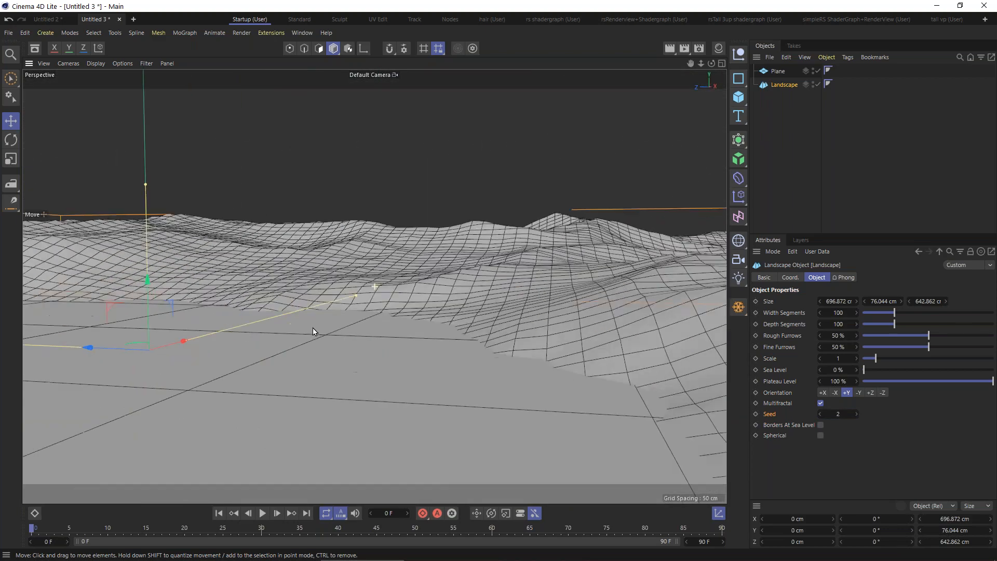
pyautogui.keyDown('alt'); pyautogui.moveTo(542, 344); pyautogui.dragTo(489, 348, button='middle'); pyautogui.keyUp('alt')
pyautogui.scroll(-5, 488, 353)
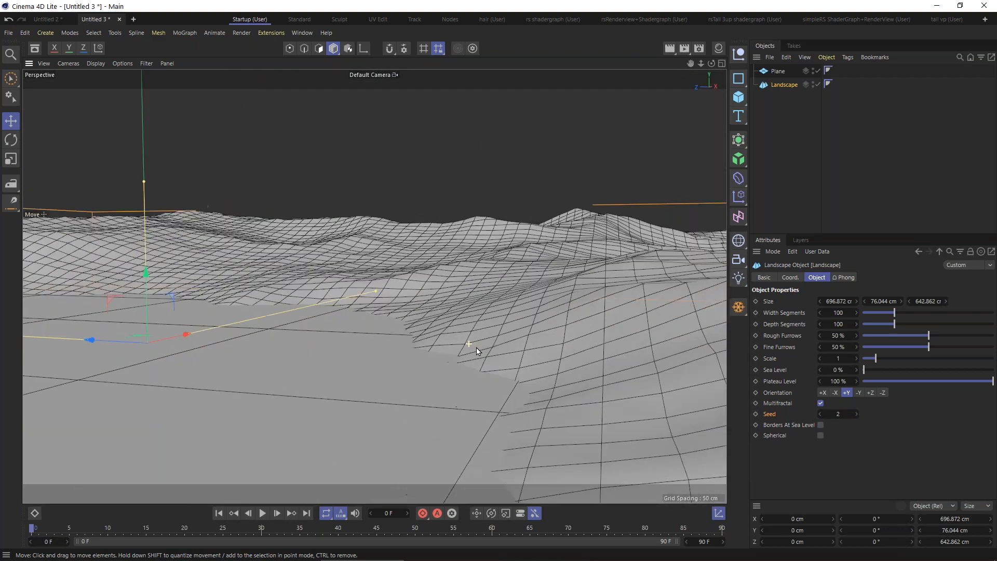
pyautogui.keyDown('alt'); pyautogui.moveTo(482, 354); pyautogui.dragTo(506, 385); pyautogui.keyUp('alt')
pyautogui.keyDown('alt'); pyautogui.moveTo(506, 384); pyautogui.dragTo(477, 393, button='right'); pyautogui.keyUp('alt')
pyautogui.moveTo(478, 393)
pyautogui.keyDown('alt'); pyautogui.mouseDown()
pyautogui.moveTo(382, 390)
pyautogui.moveTo(481, 385)
pyautogui.mouseUp(); pyautogui.keyUp('alt')
pyautogui.keyDown('alt'); pyautogui.moveTo(482, 386); pyautogui.dragTo(503, 387, button='right'); pyautogui.keyUp('alt')
pyautogui.keyDown('alt'); pyautogui.moveTo(475, 419); pyautogui.dragTo(537, 391, button='right'); pyautogui.keyUp('alt')
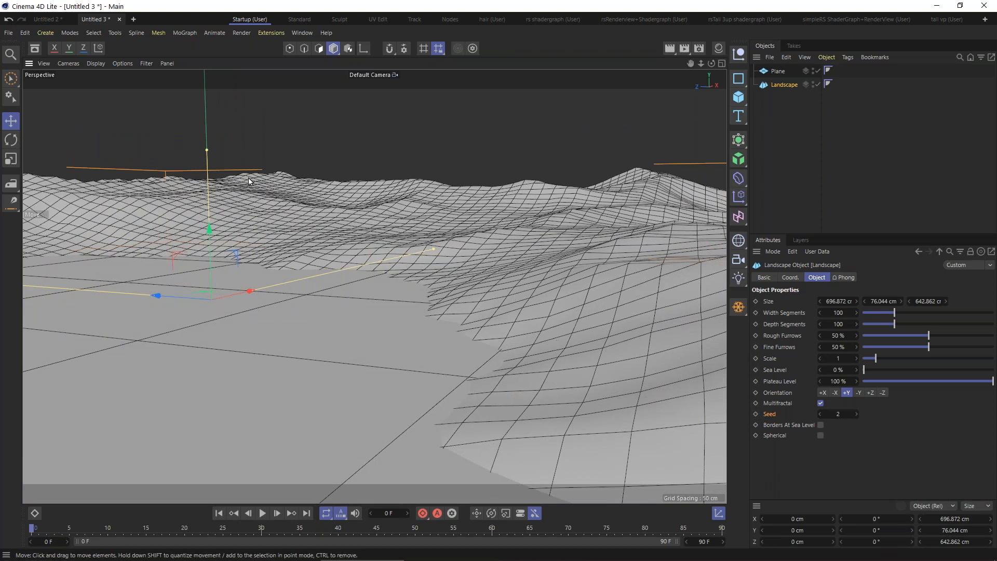
pyautogui.scroll(-6, 554, 378)
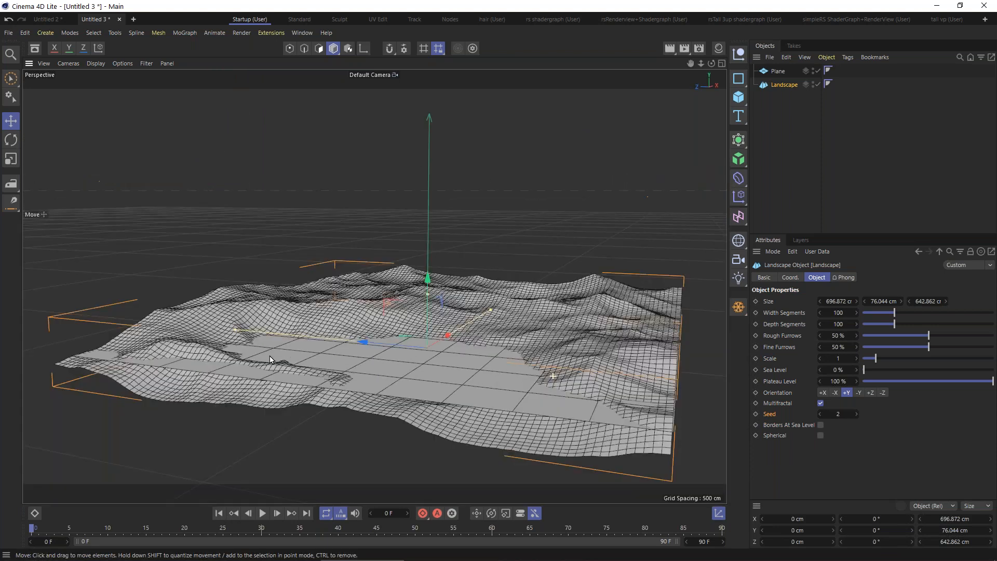
pyautogui.scroll(-2, 270, 358)
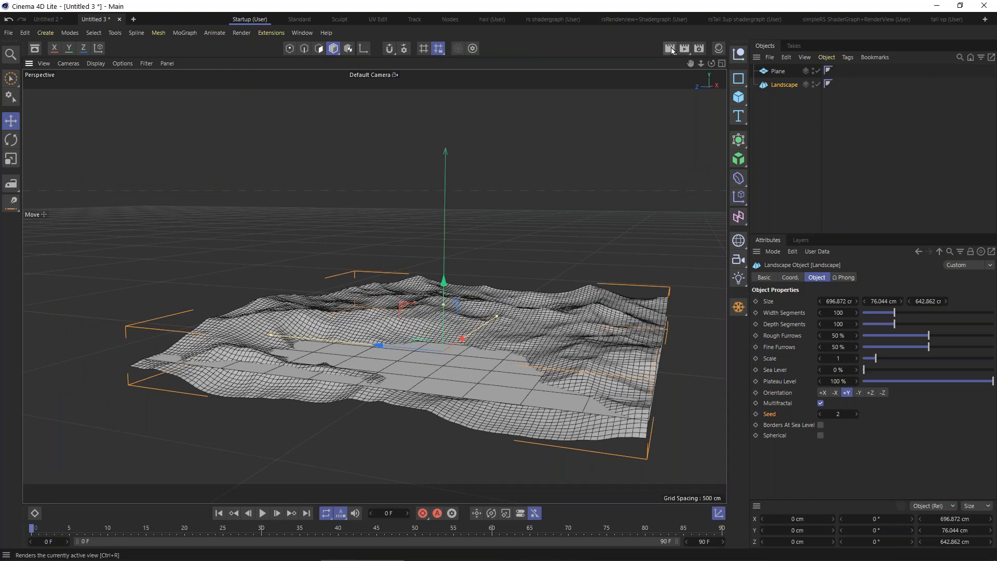
pyautogui.scroll(10, 548, 387)
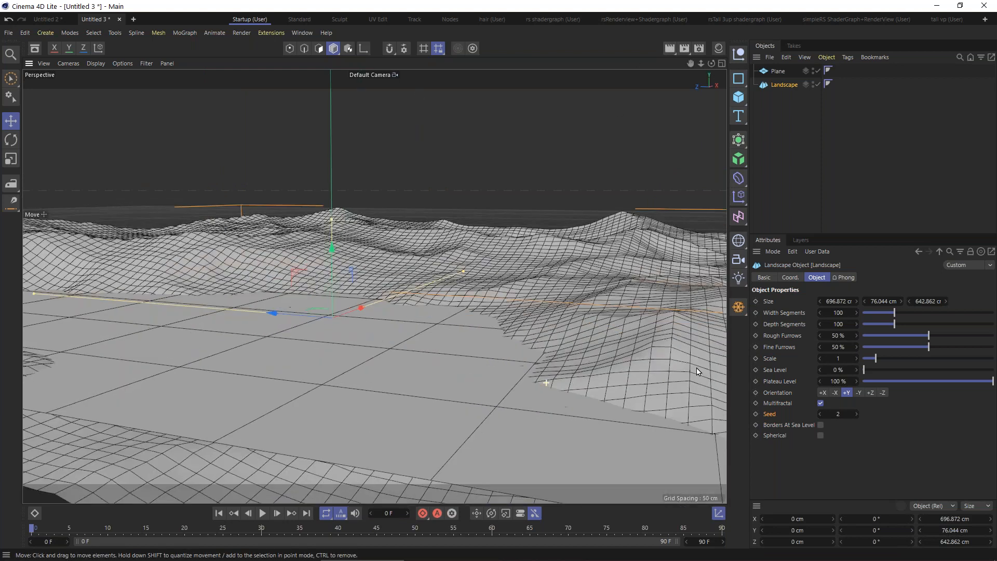
pyautogui.scroll(8, 577, 396)
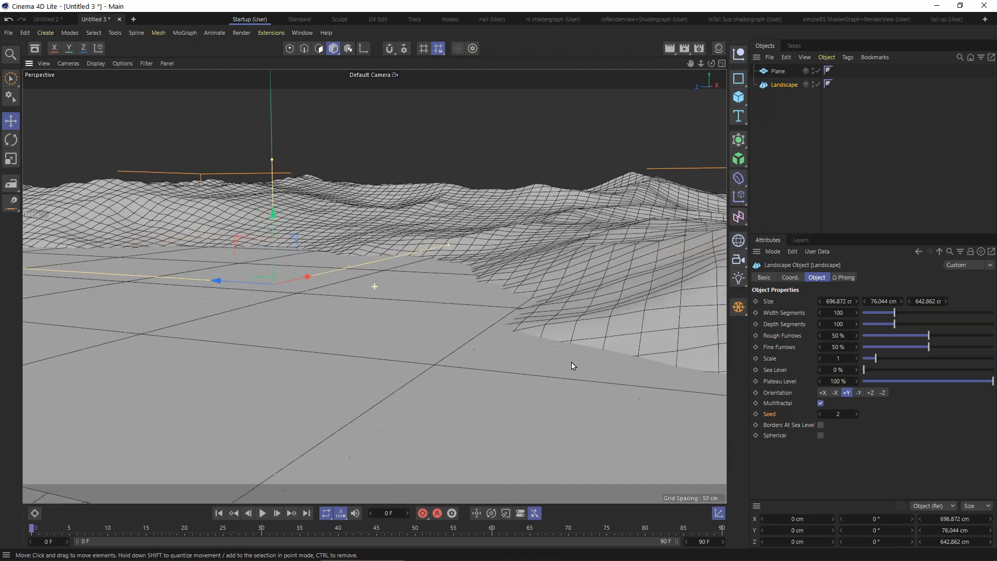
pyautogui.moveTo(605, 445)
pyautogui.keyDown('alt'); pyautogui.mouseDown()
pyautogui.moveTo(601, 404)
pyautogui.moveTo(608, 456)
pyautogui.moveTo(613, 437)
pyautogui.moveTo(561, 379)
pyautogui.moveTo(596, 305)
pyautogui.mouseUp(); pyautogui.keyUp('alt')
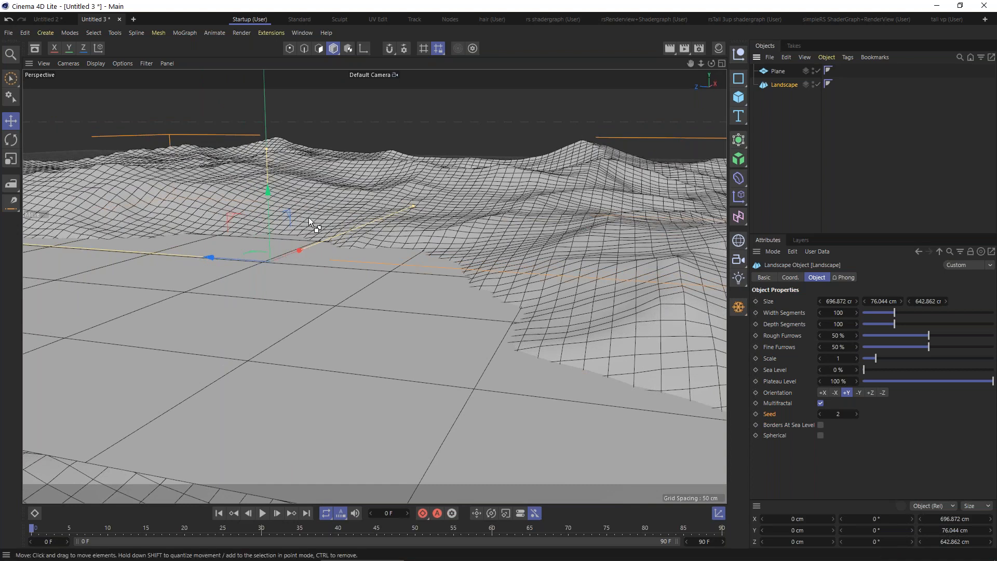
# Step: Duplicate the landscape behind the original at about X 845.8 cm, Y -14.7 cm, enlarged to about 1479 × 159 × 1480 cm
pyautogui.keyDown('ctrl'); pyautogui.moveTo(300, 251); pyautogui.dragTo(445, 160); pyautogui.keyUp('ctrl')
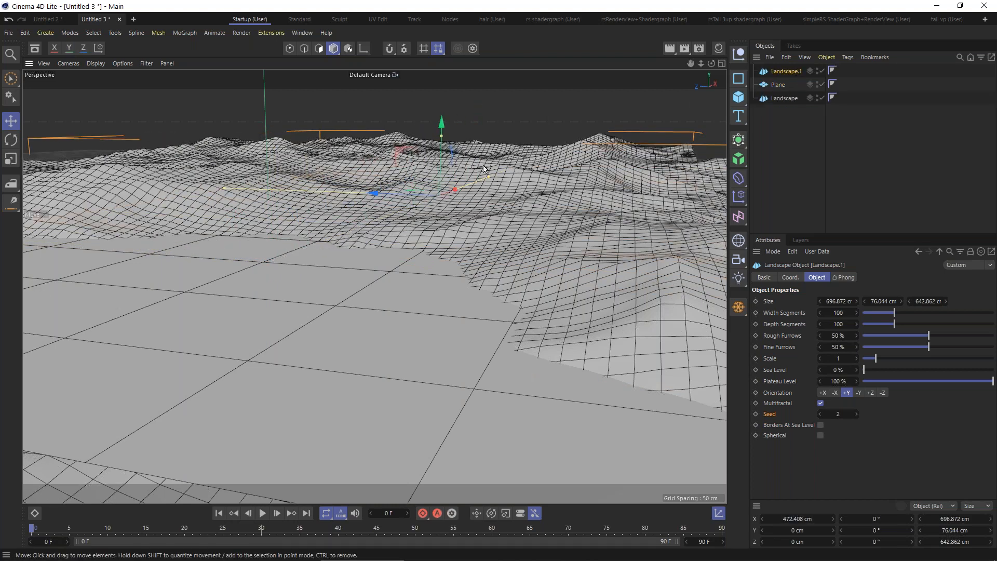
pyautogui.keyDown('alt'); pyautogui.moveTo(477, 157); pyautogui.dragTo(481, 88); pyautogui.keyUp('alt')
pyautogui.scroll(-4, 478, 118)
pyautogui.moveTo(355, 126); pyautogui.dragTo(540, 81)
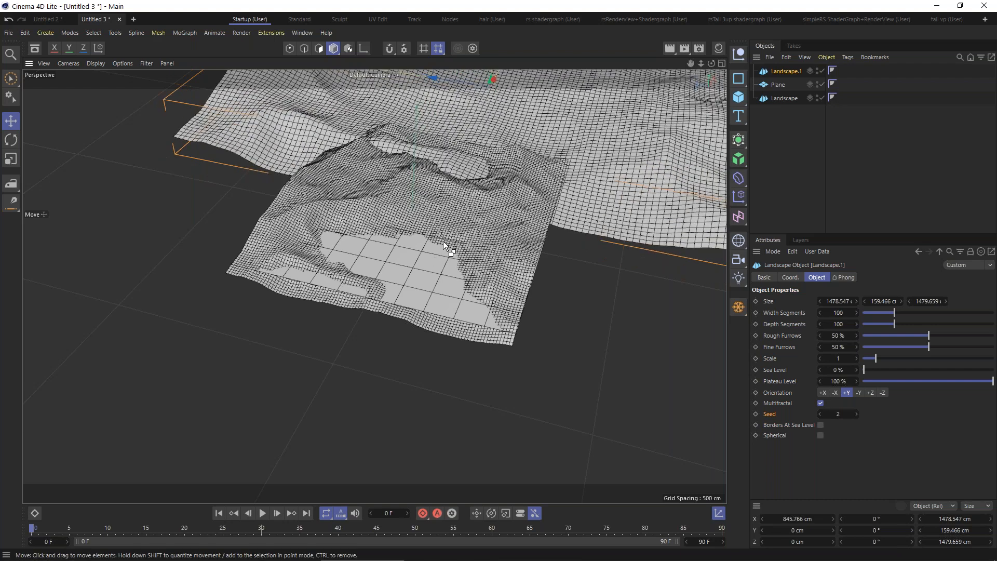
pyautogui.scroll(10, 443, 241)
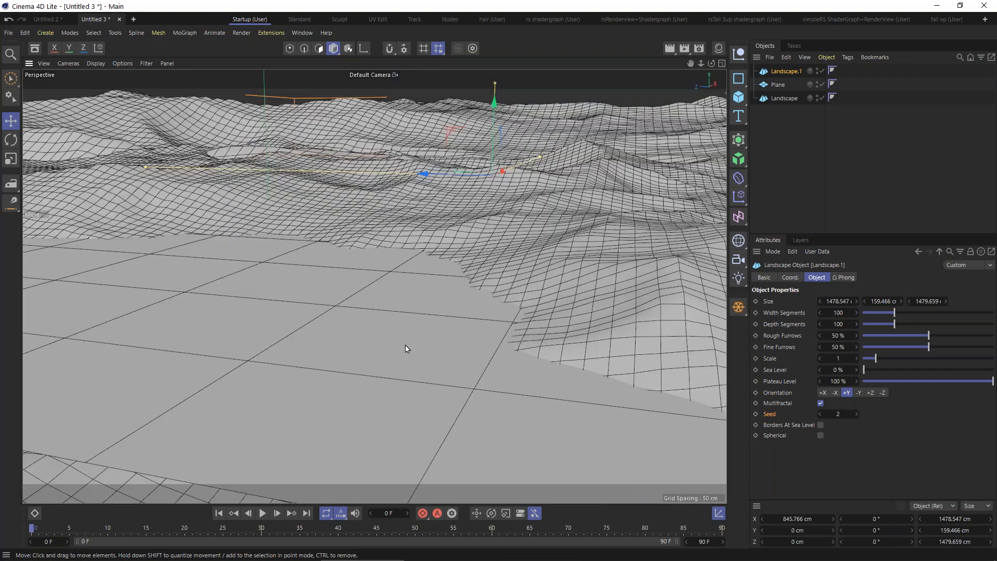
pyautogui.moveTo(495, 112); pyautogui.dragTo(494, 120)
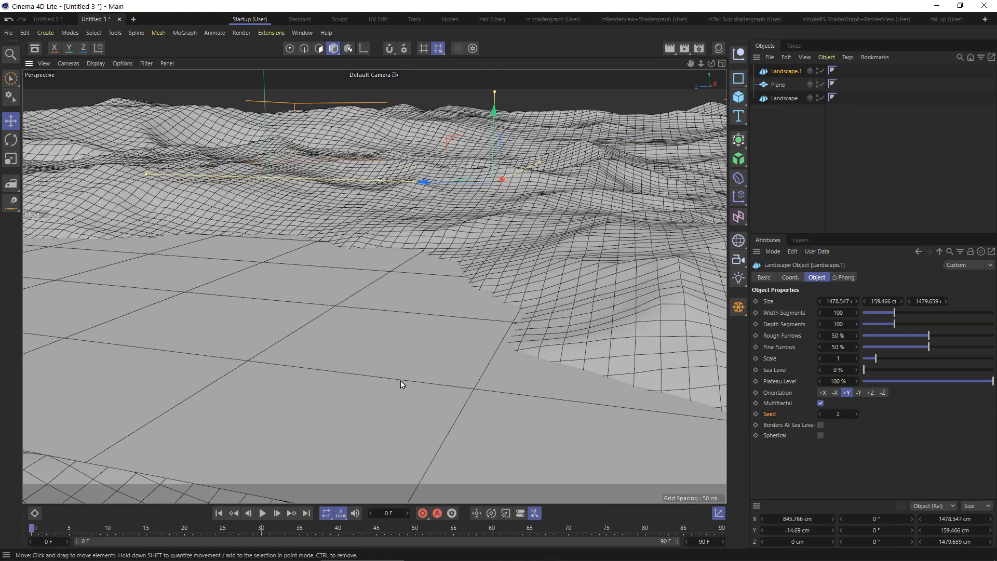
# Step: Disable the duplicated, larger landscape and render the current view
pyautogui.click(822, 70)
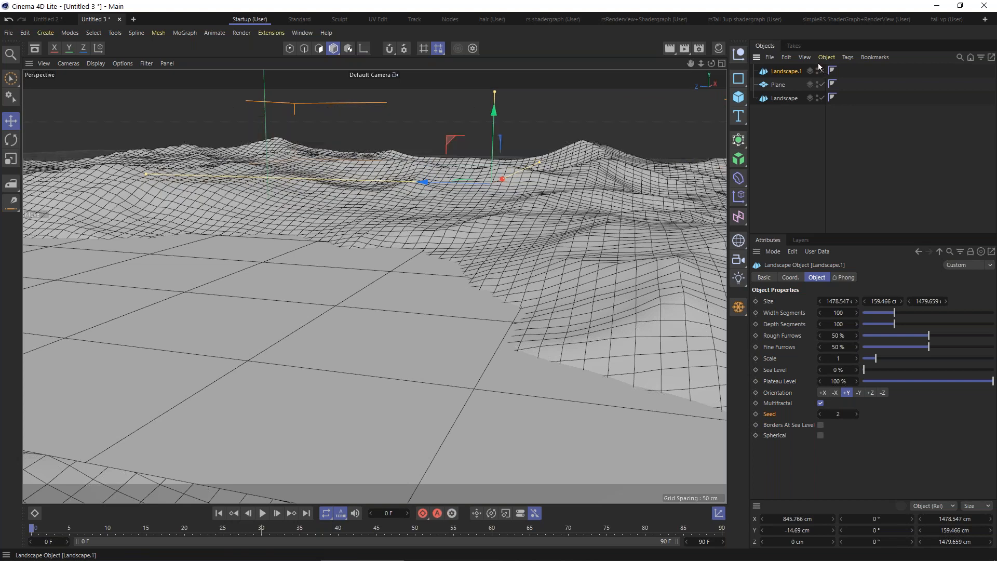
pyautogui.click(670, 49)
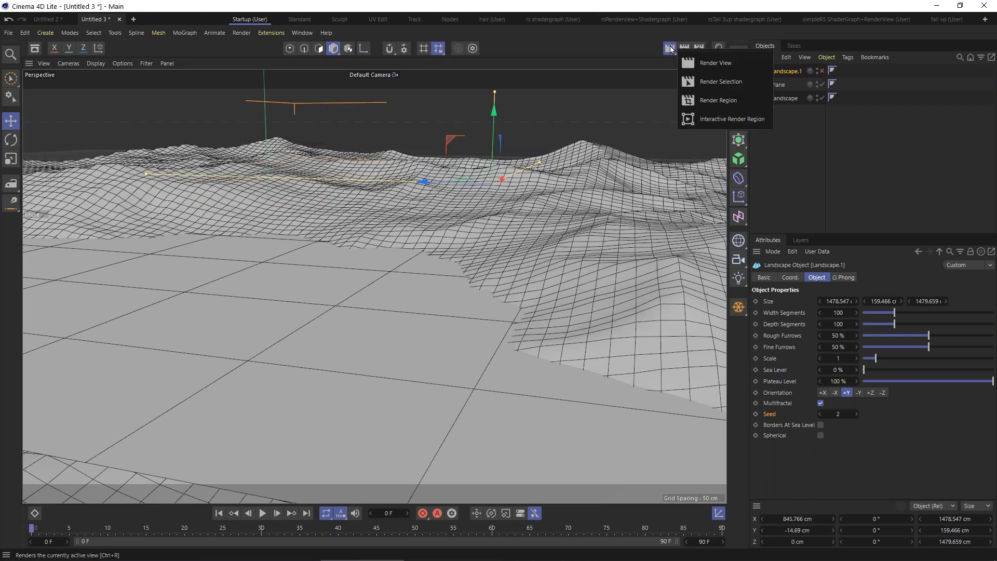
pyautogui.click(670, 48)
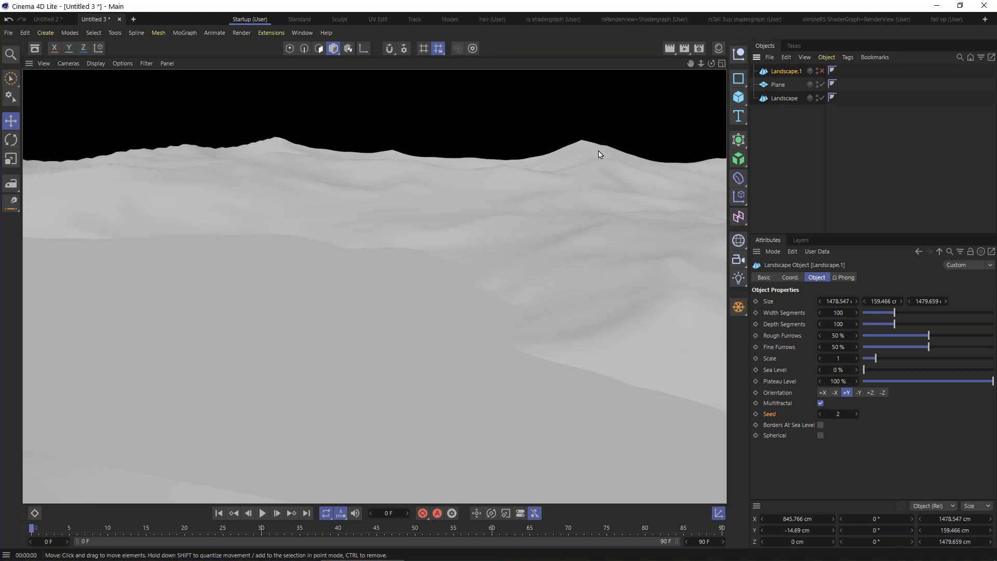
# Step: Add a Sky object to the scene
pyautogui.click(739, 242)
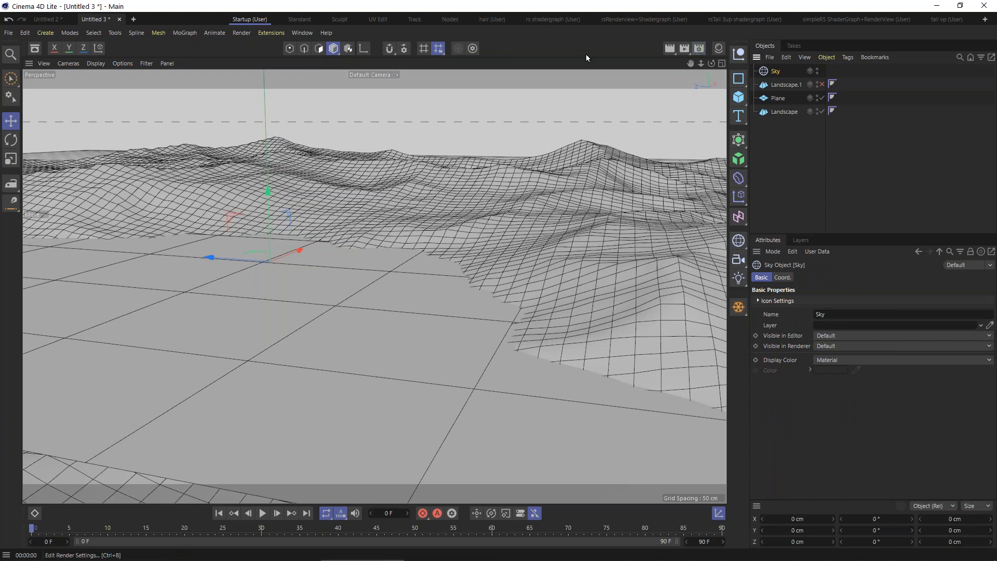
# Step: Create a new default material, apply it to the original landscape and the plane, and render the view
pyautogui.click(719, 48)
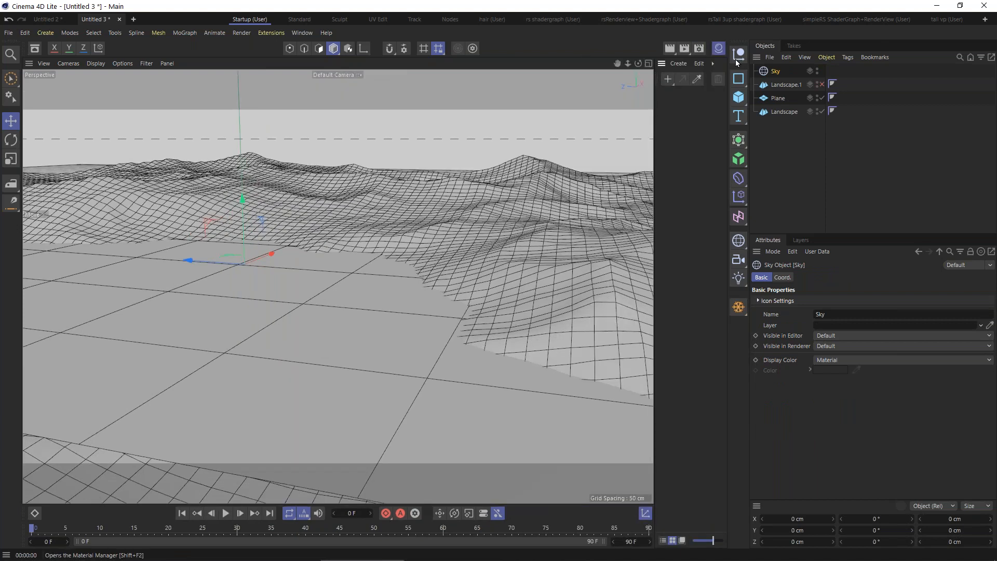
pyautogui.click(668, 79)
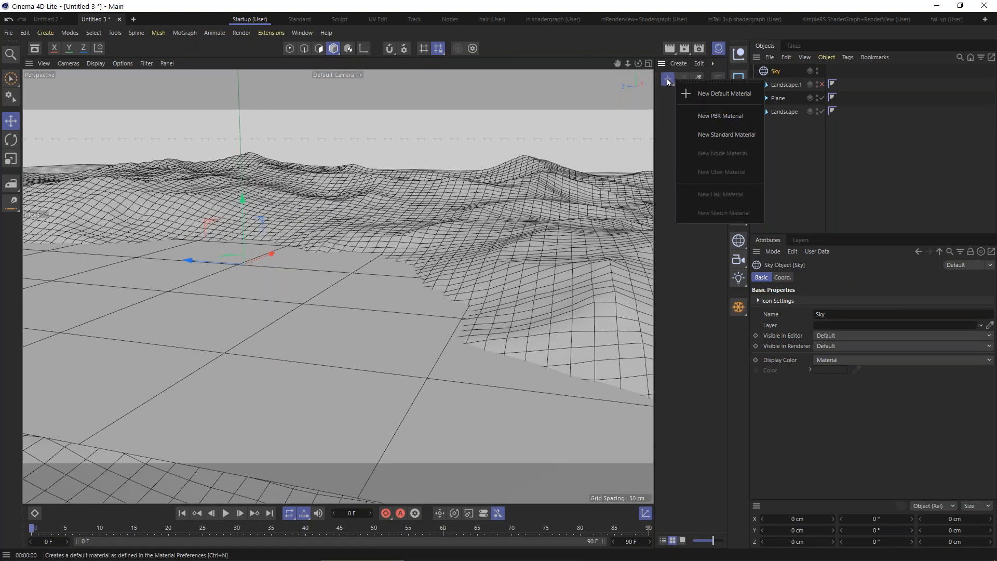
pyautogui.click(701, 94)
pyautogui.moveTo(670, 106); pyautogui.dragTo(784, 111)
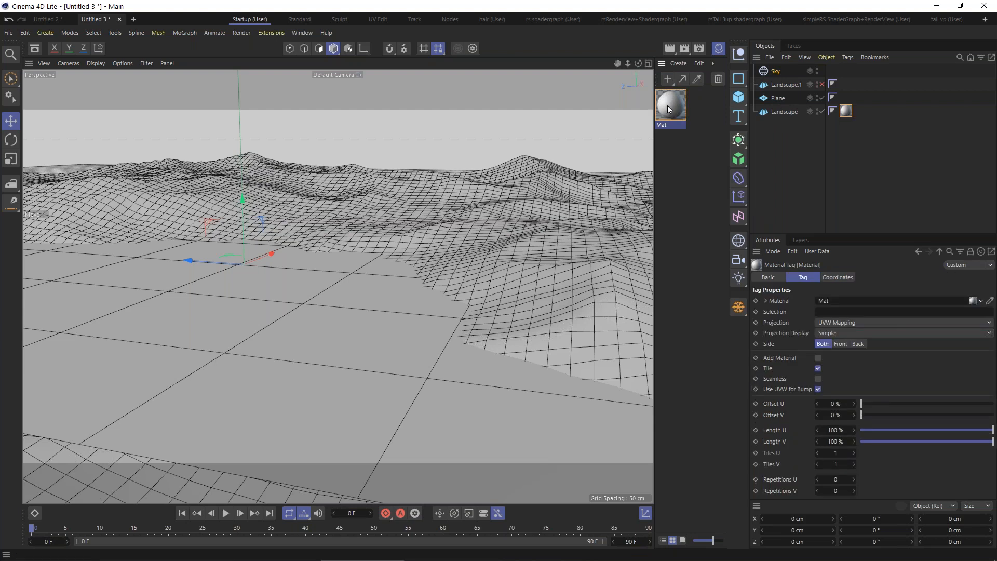
pyautogui.moveTo(672, 101); pyautogui.dragTo(779, 102)
pyautogui.click(675, 50)
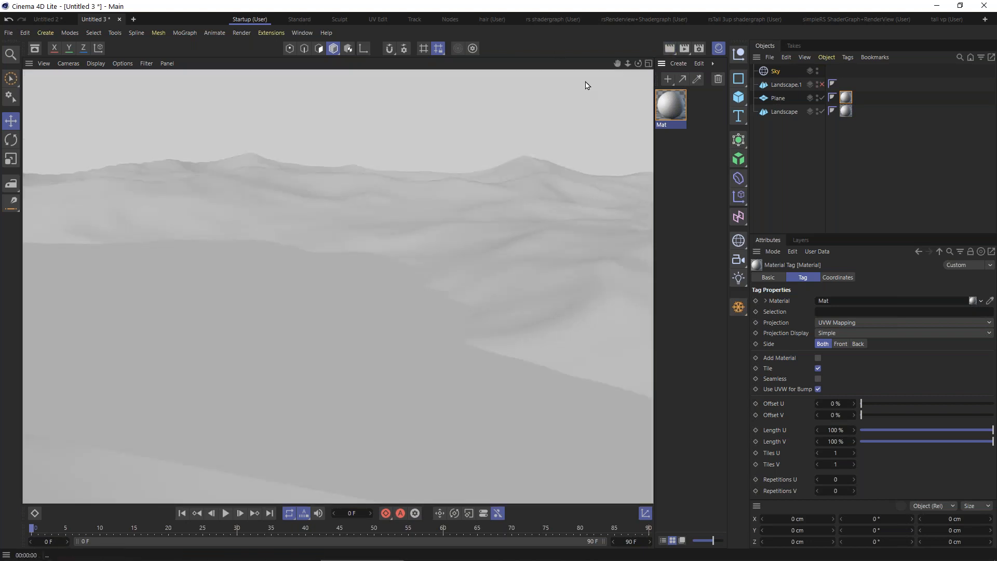
# Step: Search the asset library for "sun" and select the Evening Sunset.exr image to preview its details
pyautogui.click(776, 72)
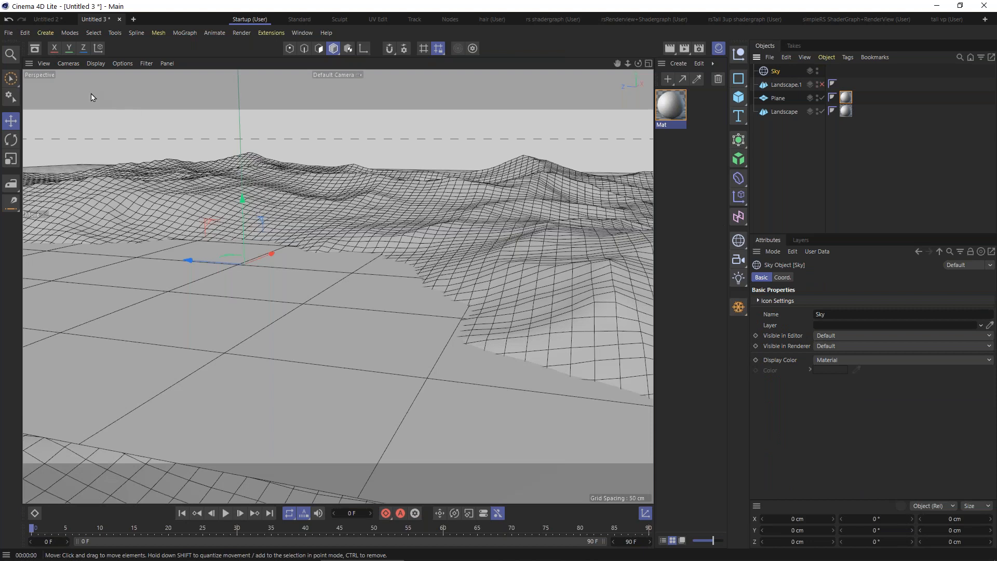
pyautogui.click(36, 48)
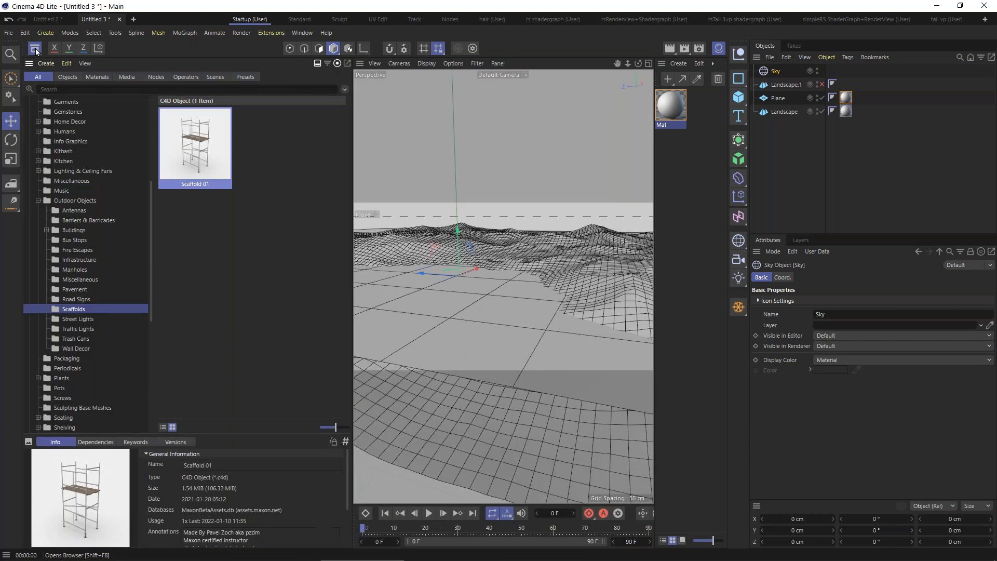
pyautogui.click(39, 202)
pyautogui.click(47, 90)
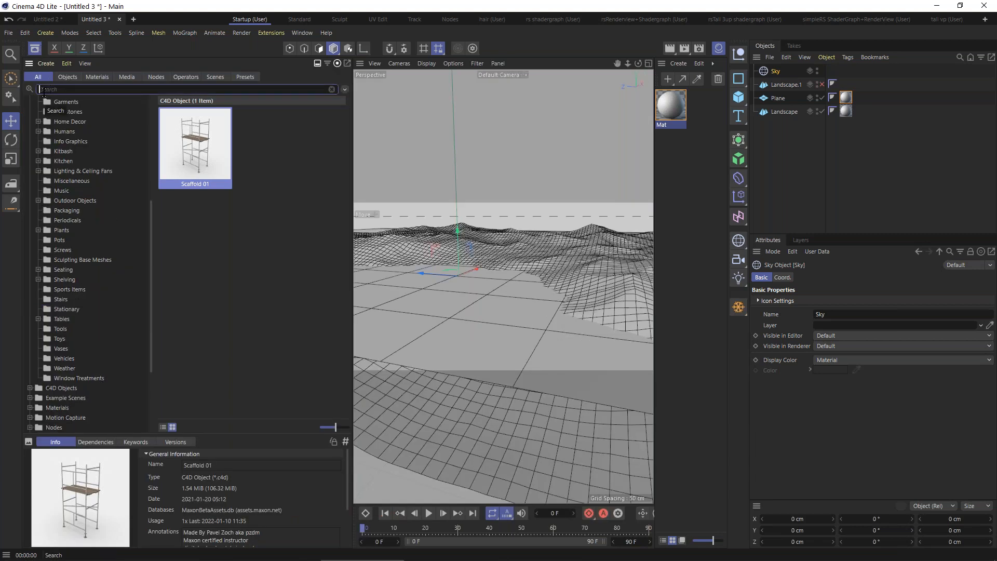
pyautogui.write('su')
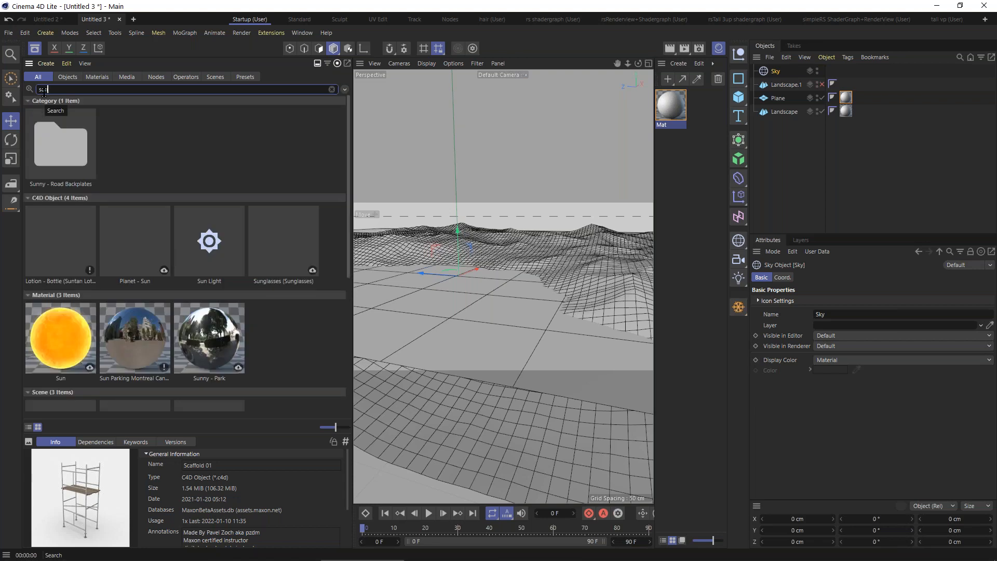
pyautogui.write('n')
pyautogui.moveTo(351, 137); pyautogui.dragTo(354, 307)
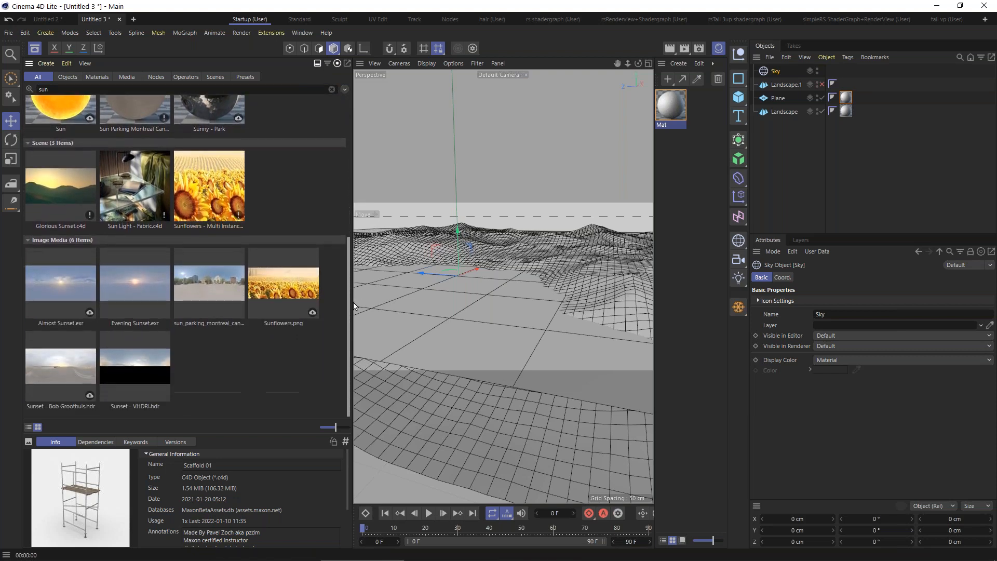
pyautogui.click(127, 285)
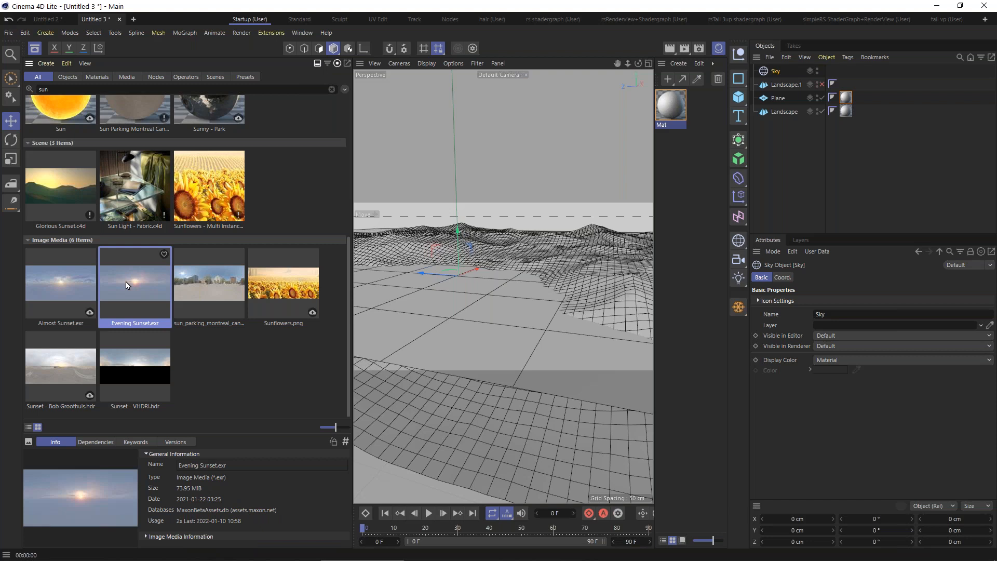
# Step: Clear the asset search and browse the Objects categories from Appliances through Eyewear, Gambling, Gemstones and Info Graphics to Music
pyautogui.click(332, 89)
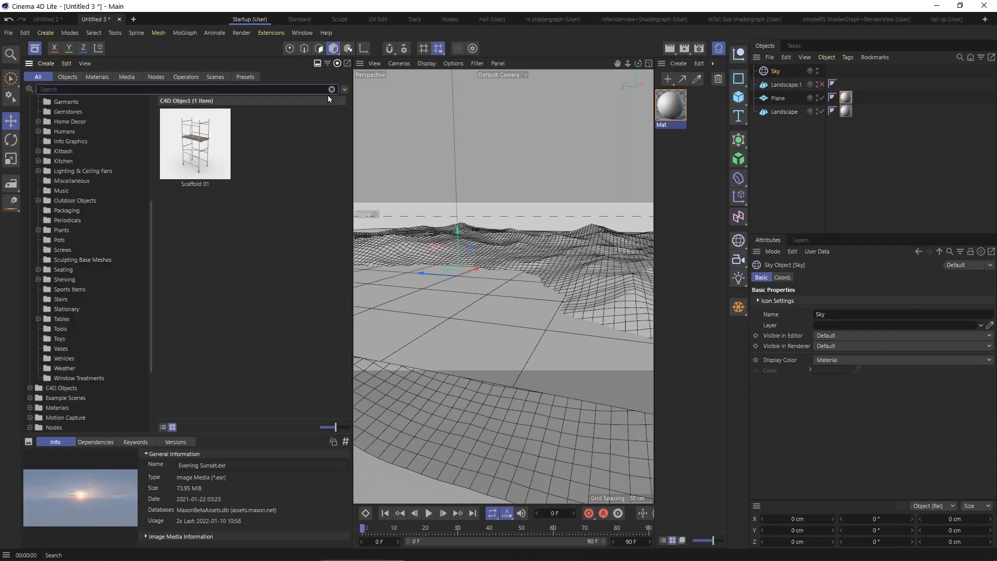
pyautogui.click(150, 137)
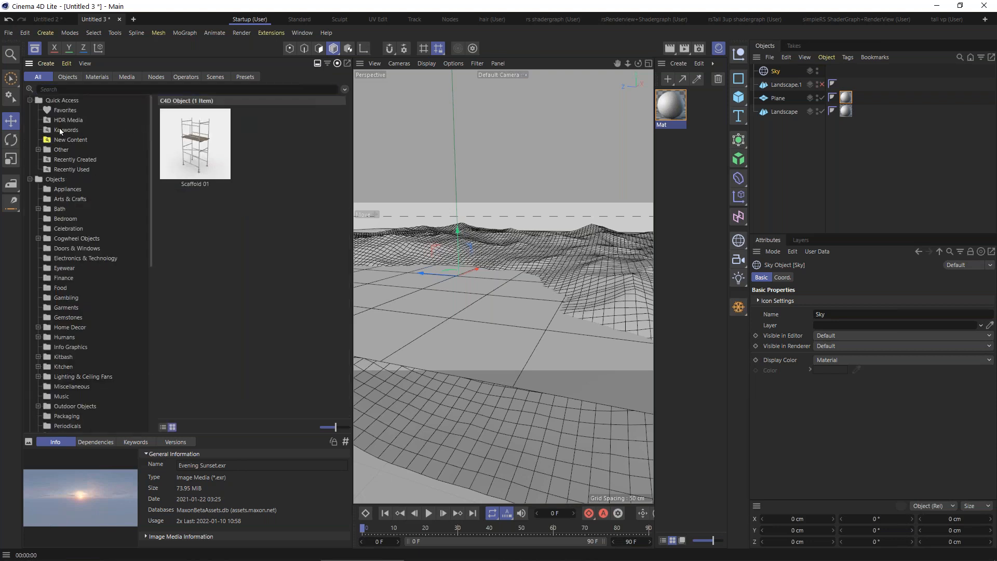
pyautogui.doubleClick(54, 180)
pyautogui.click(31, 179)
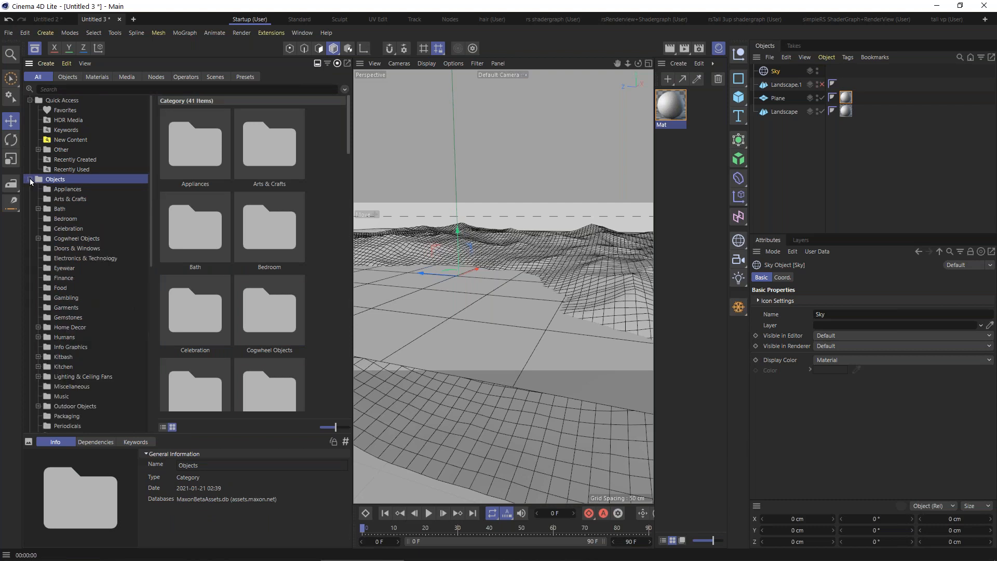
pyautogui.click(62, 190)
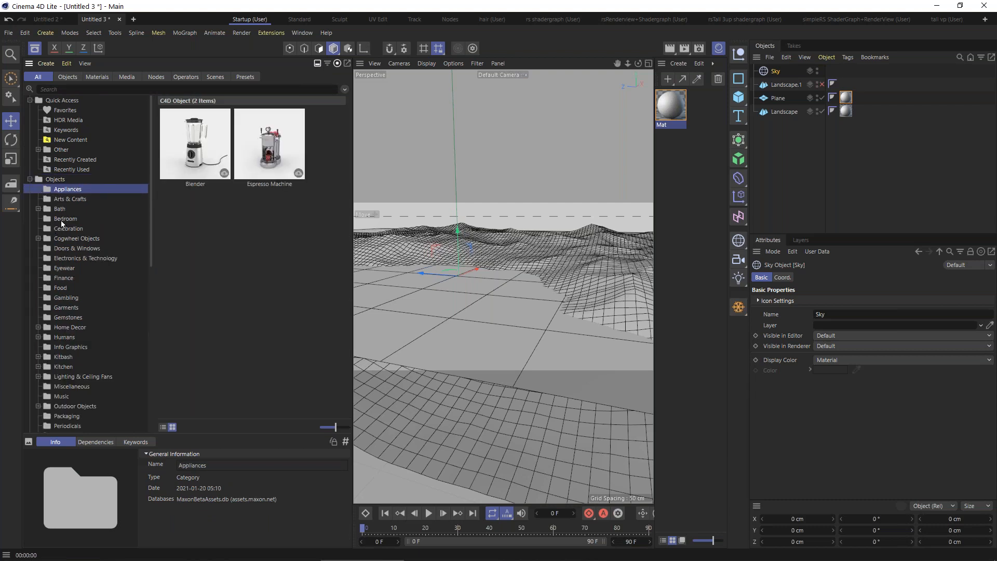
pyautogui.click(63, 219)
pyautogui.click(63, 268)
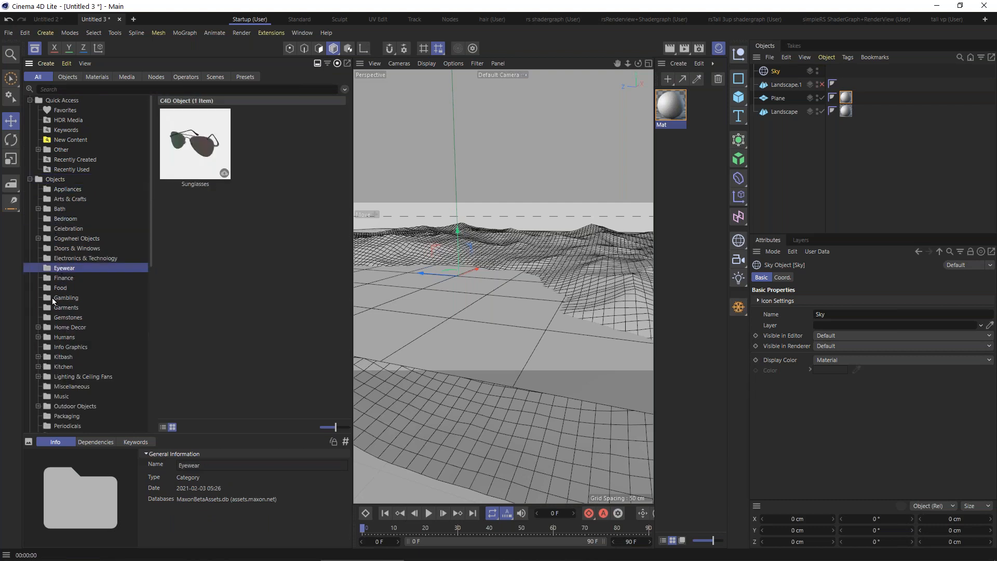
pyautogui.click(55, 300)
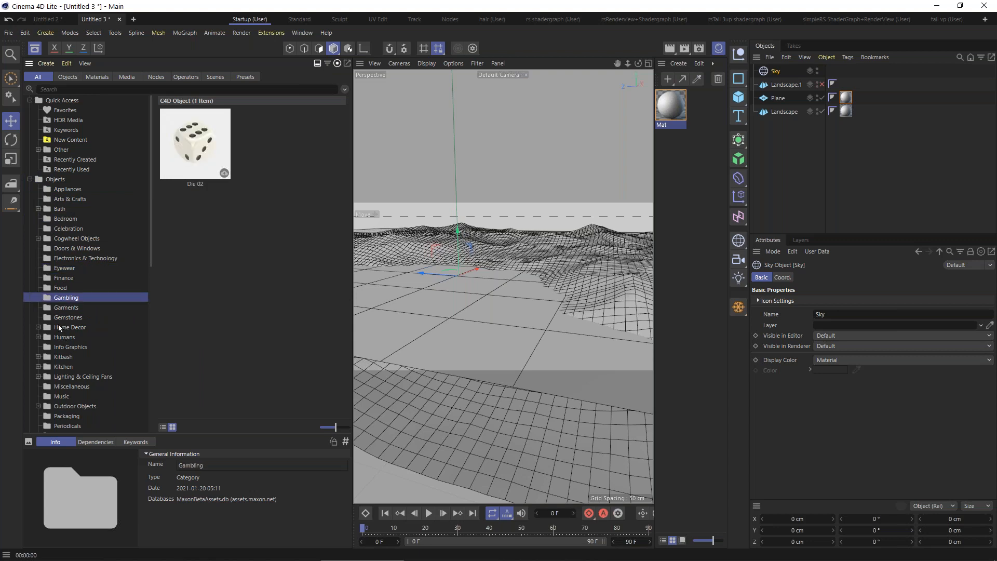
pyautogui.click(63, 320)
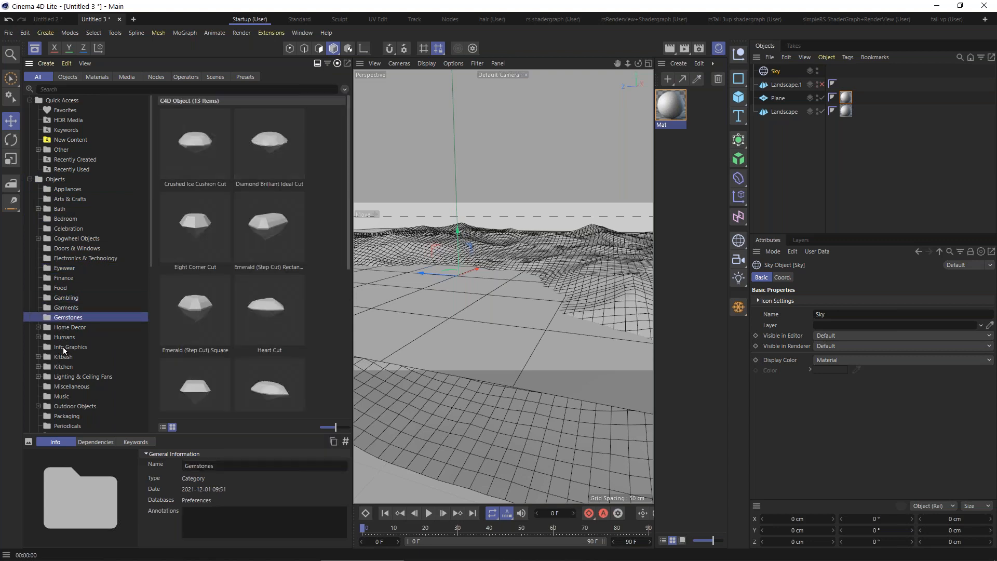
pyautogui.click(65, 348)
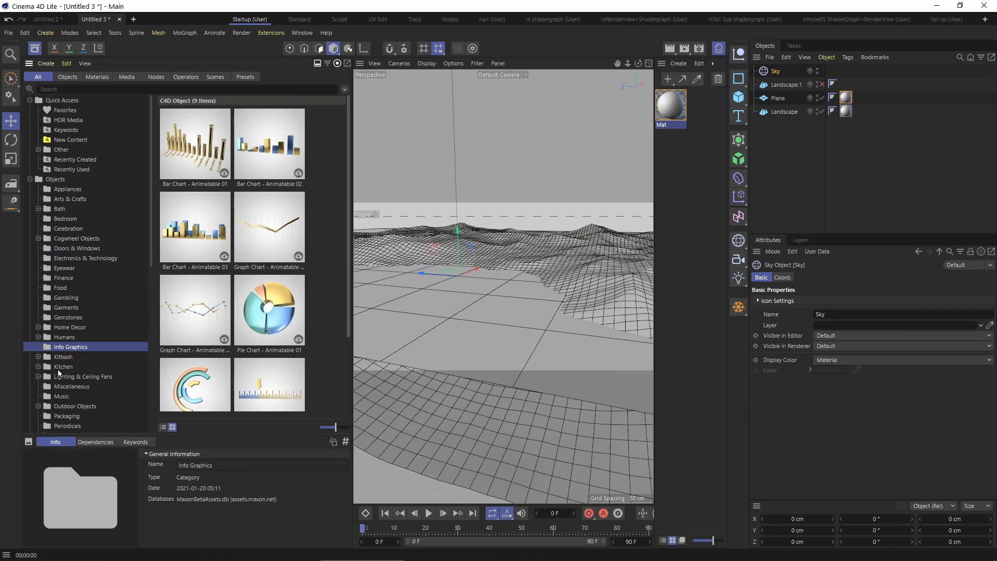
pyautogui.click(61, 388)
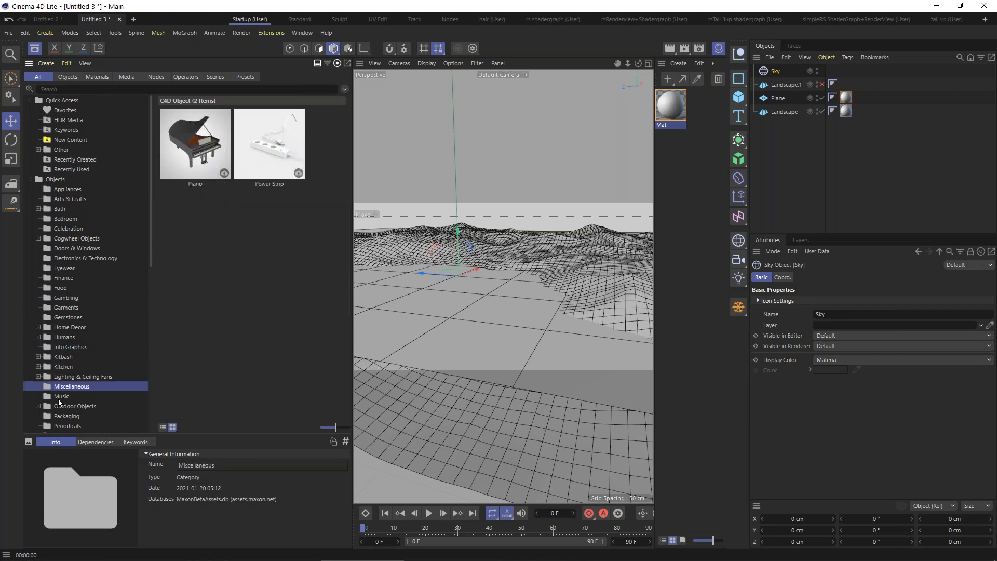
pyautogui.click(61, 397)
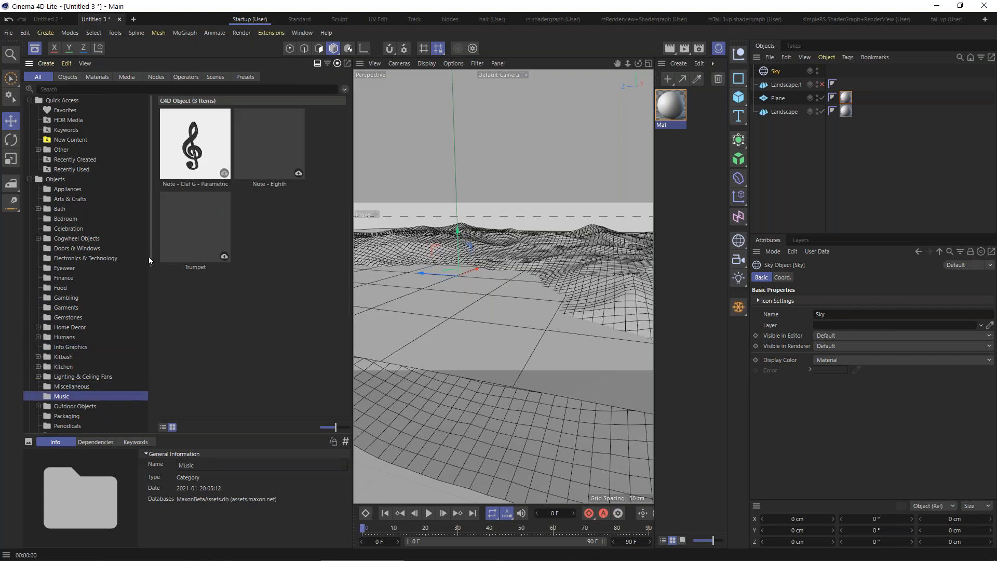
pyautogui.moveTo(150, 256)
pyautogui.mouseDown()
pyautogui.moveTo(152, 265)
pyautogui.moveTo(154, 248)
pyautogui.mouseUp()
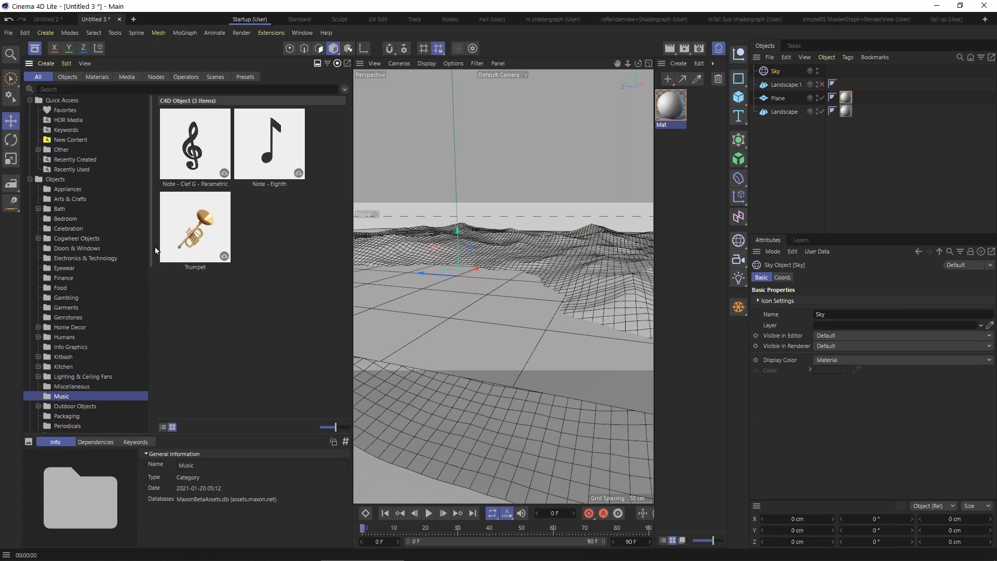
# Step: View the program's version and build information, and close it again
pyautogui.click(327, 33)
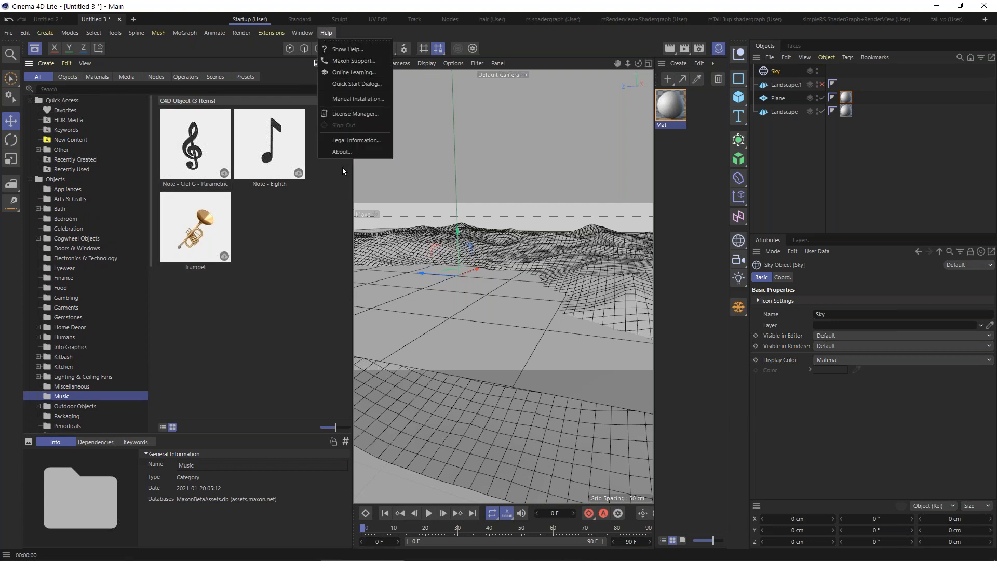
pyautogui.click(341, 151)
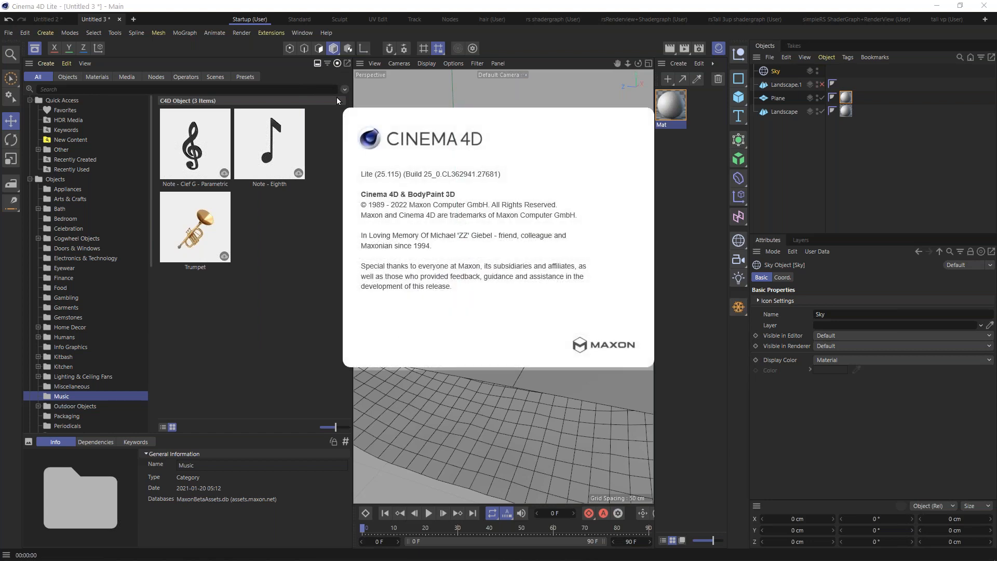
pyautogui.click(276, 62)
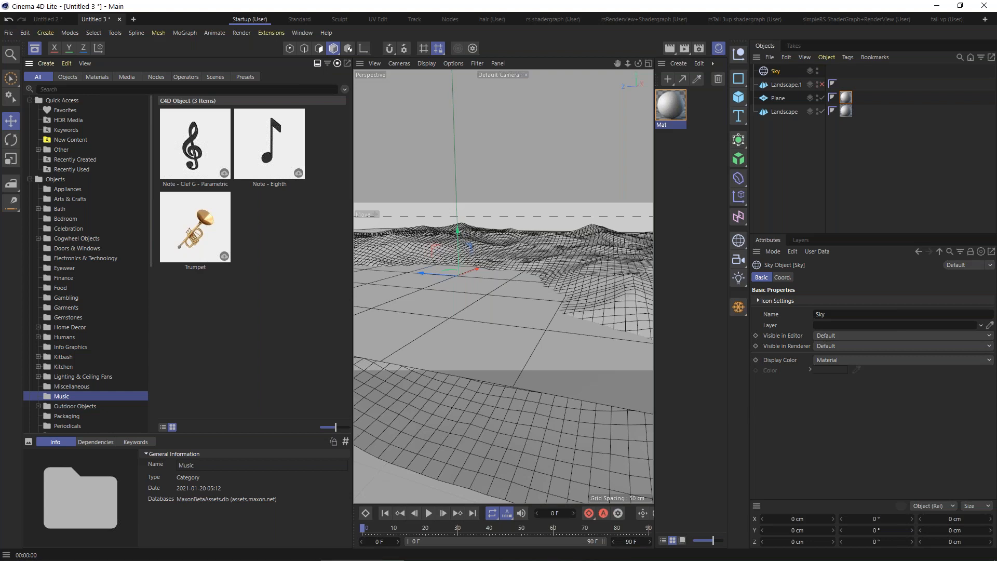
# Step: Browse the Objects categories from Outdoor Objects through Packaging, Periodicals, Pots, Screws, Sculpting Base Meshes and Sports Items to Toys
pyautogui.click(65, 407)
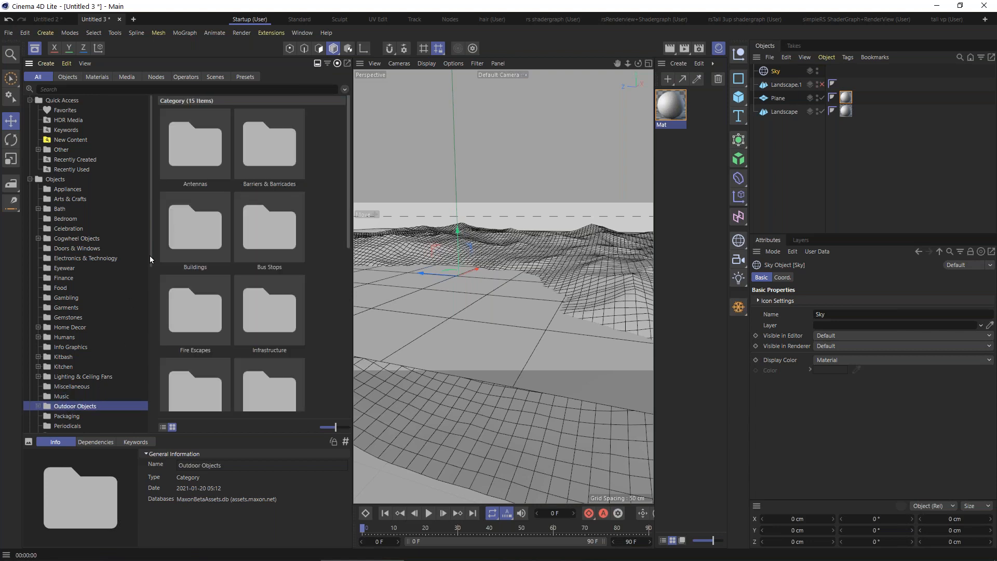
pyautogui.scroll(-5, 151, 278)
pyautogui.click(65, 274)
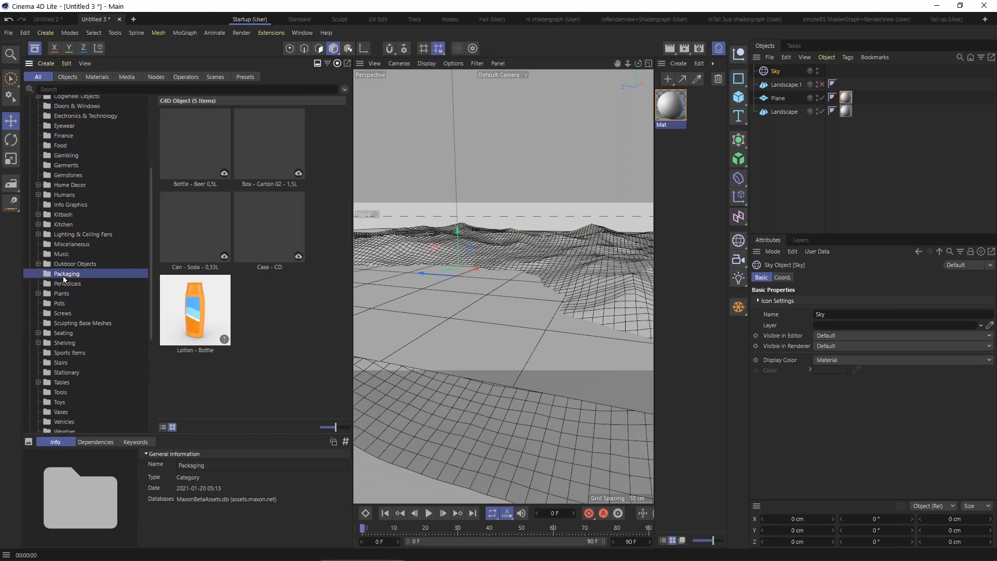
pyautogui.click(60, 286)
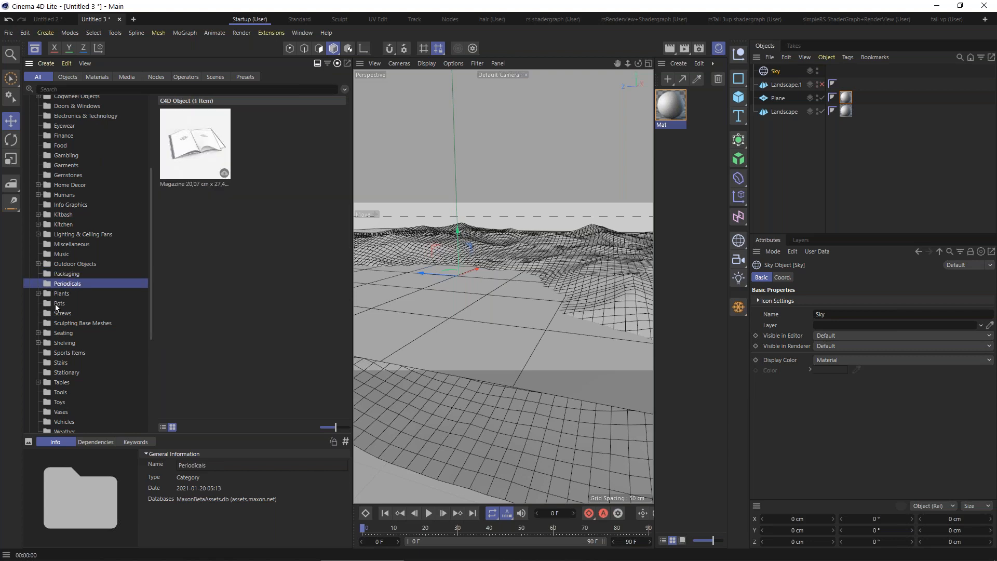
pyautogui.click(55, 304)
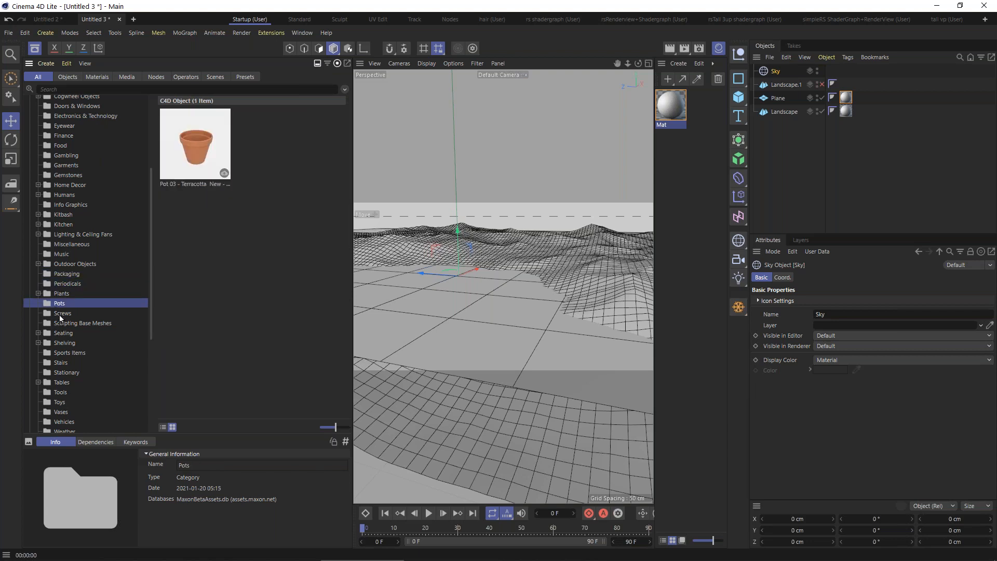
pyautogui.click(61, 314)
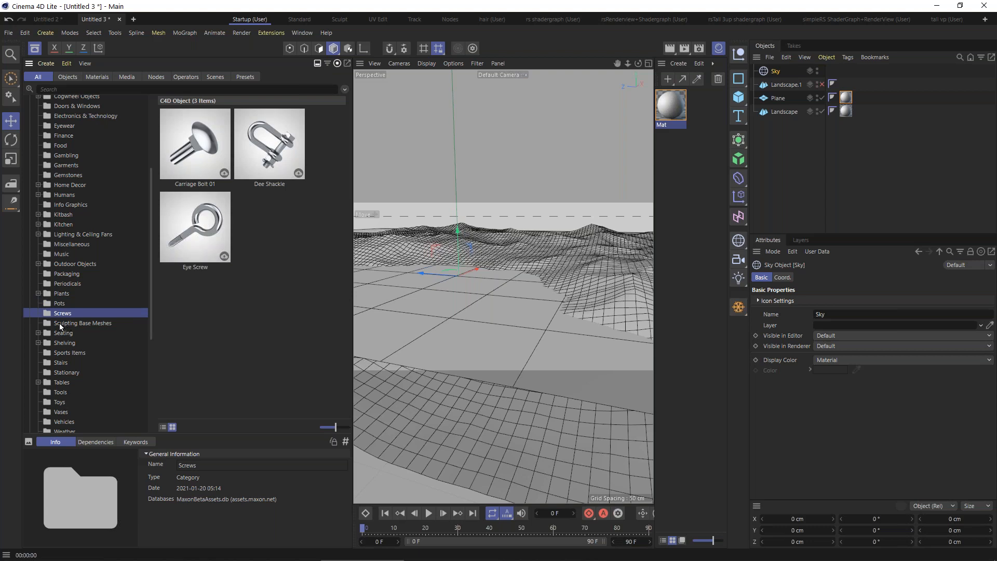
pyautogui.click(60, 324)
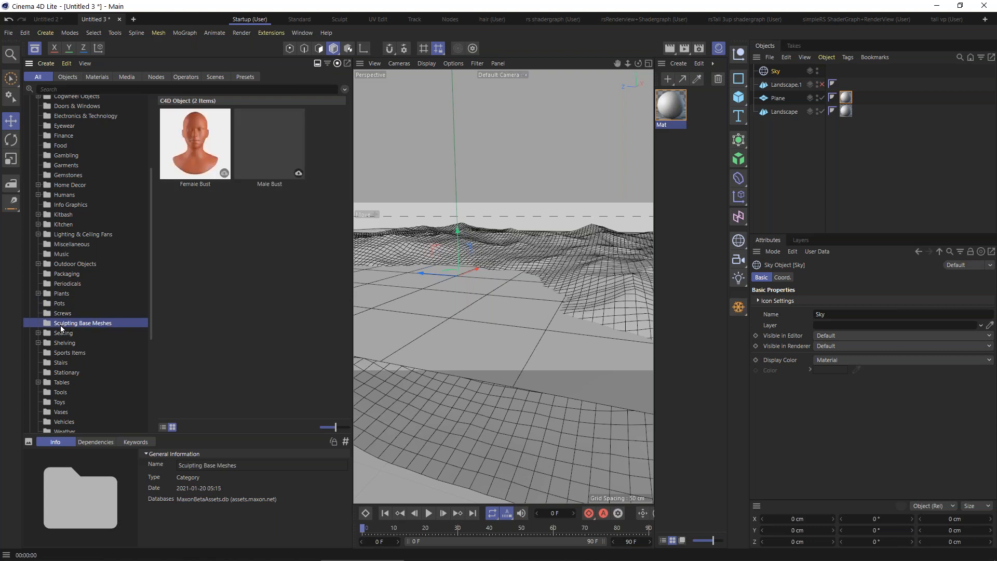
pyautogui.click(63, 353)
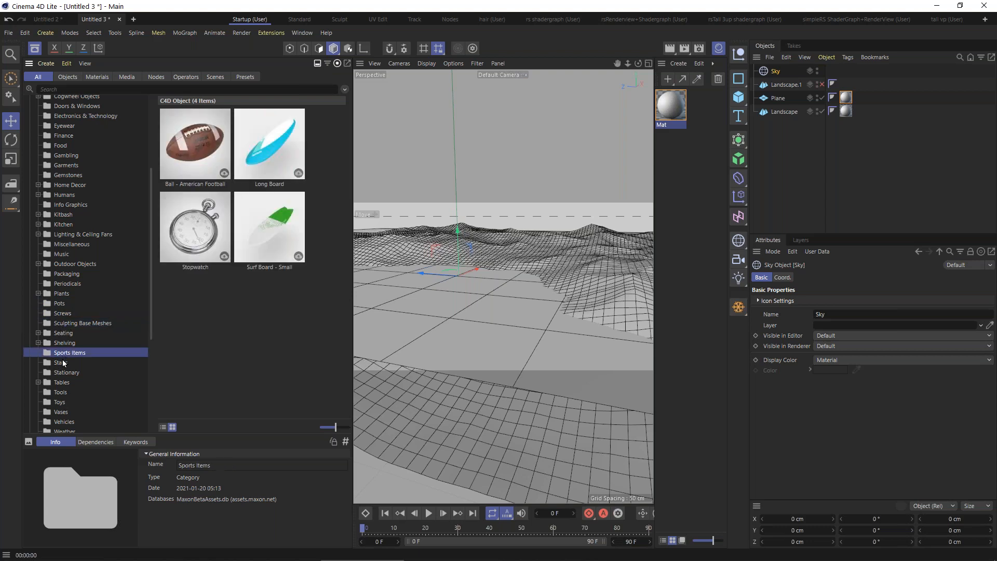
pyautogui.click(63, 403)
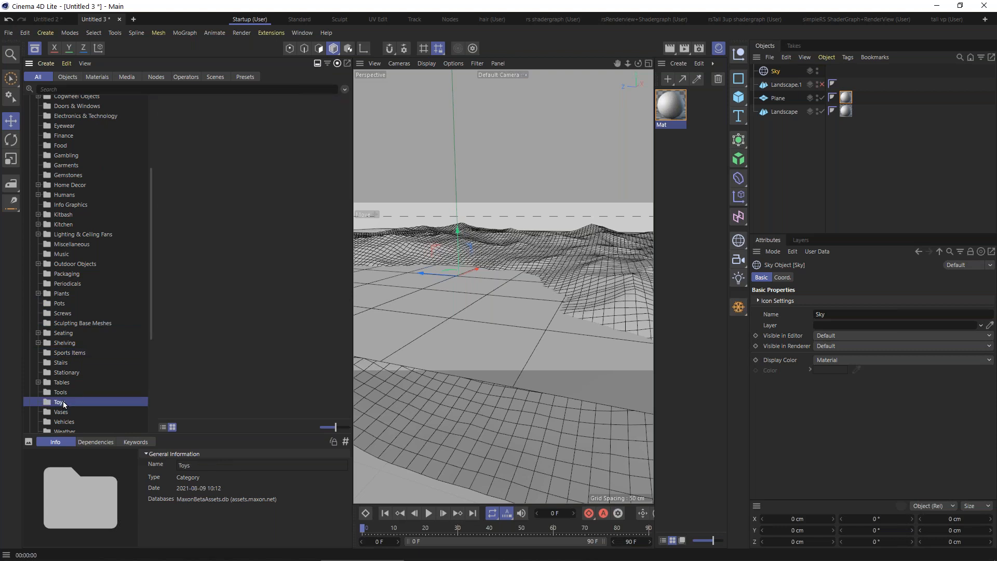
# Step: Collapse the Objects category, then filter the asset library to materials and view the Glossy category
pyautogui.moveTo(151, 167); pyautogui.dragTo(151, 94)
pyautogui.click(30, 179)
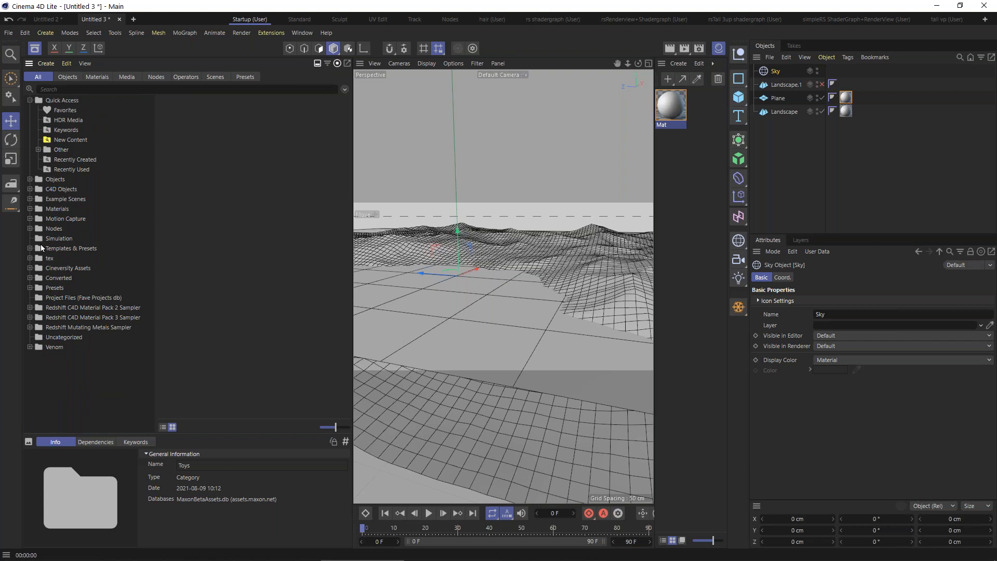
pyautogui.click(70, 77)
pyautogui.click(96, 78)
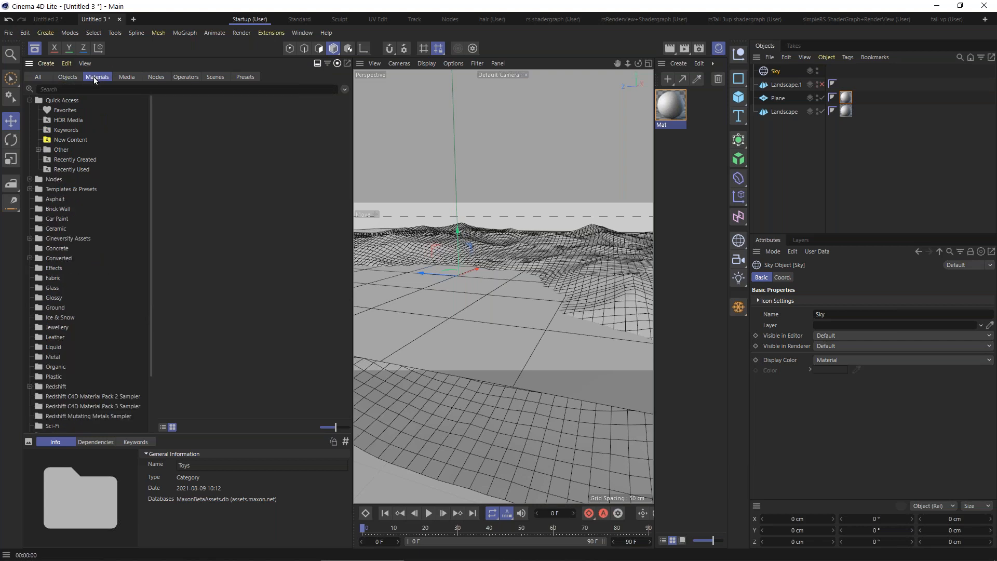
pyautogui.click(52, 219)
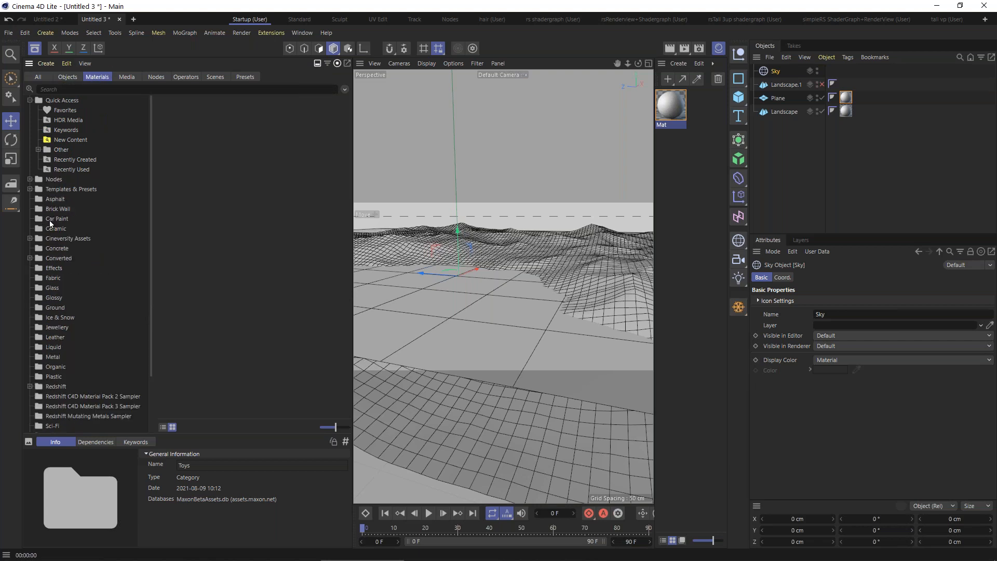
pyautogui.click(48, 298)
# Step: Turn on the display of unavailable assets and view the Antennas category within Outdoor Objects, with the library filtered to objects
pyautogui.click(85, 63)
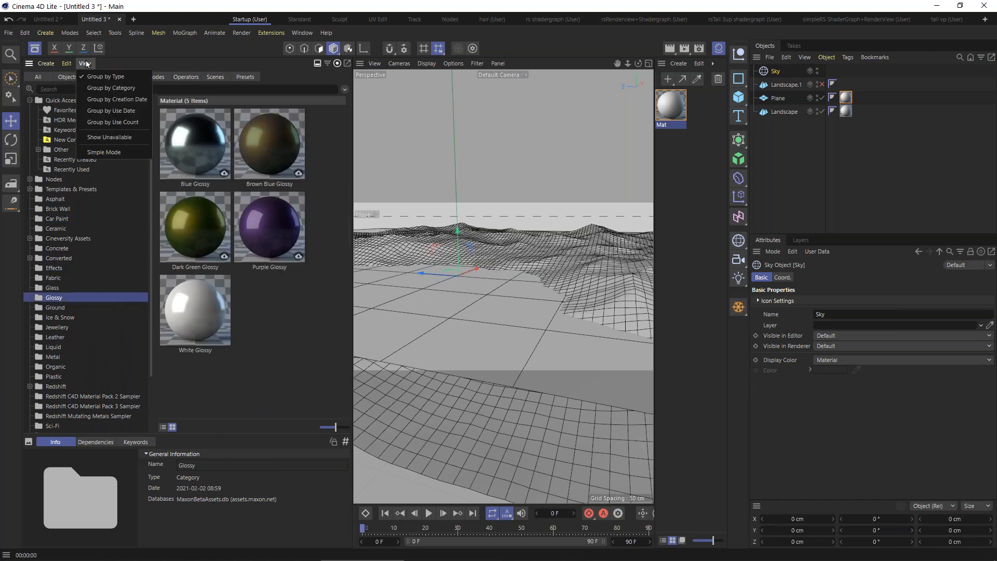
pyautogui.click(106, 138)
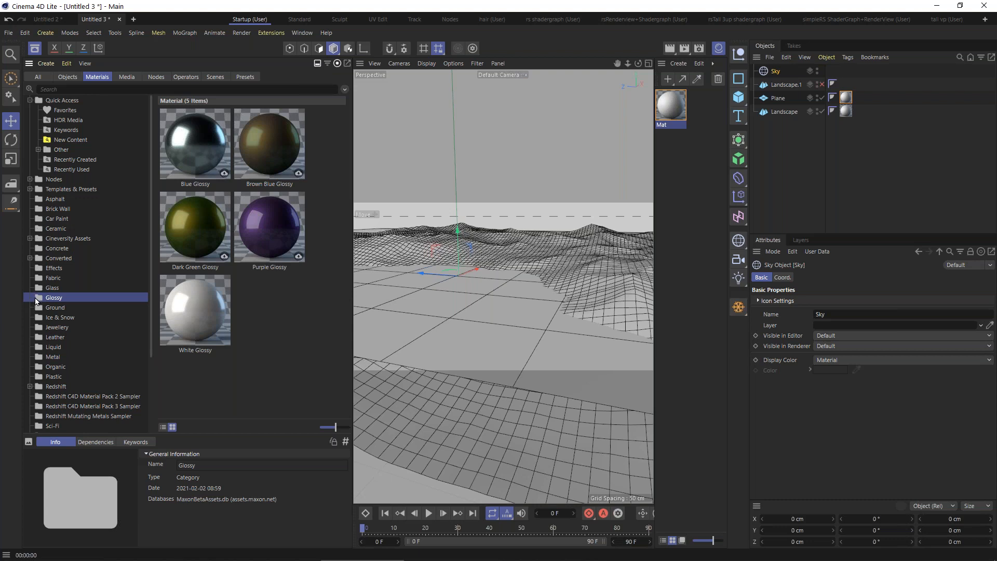
pyautogui.click(68, 77)
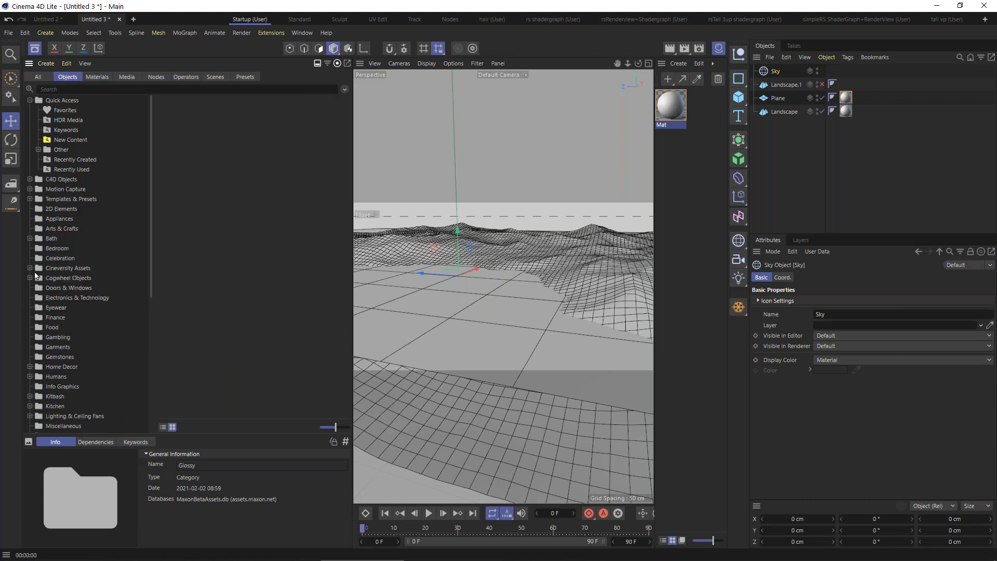
pyautogui.moveTo(147, 278); pyautogui.dragTo(147, 350)
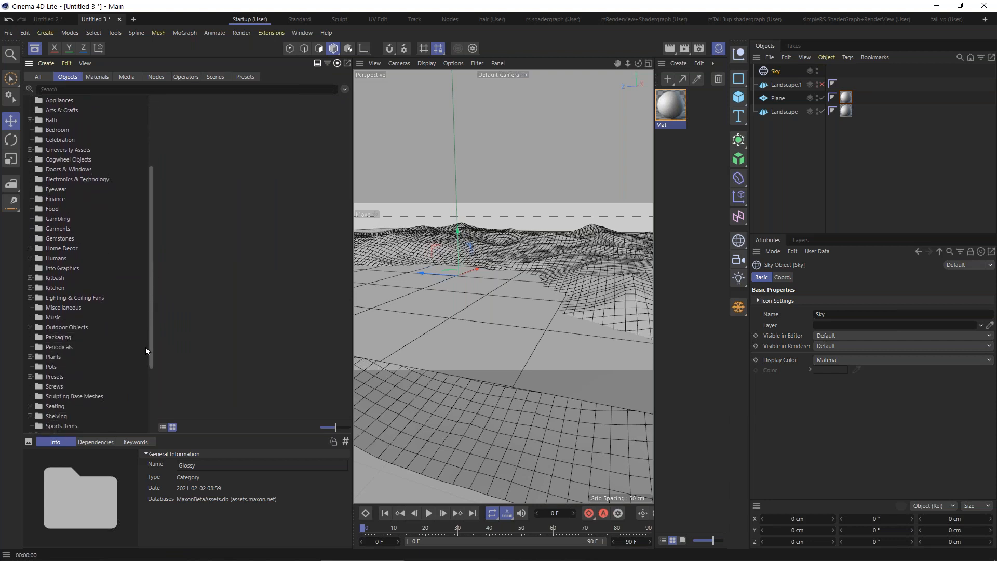
pyautogui.click(33, 326)
pyautogui.click(30, 326)
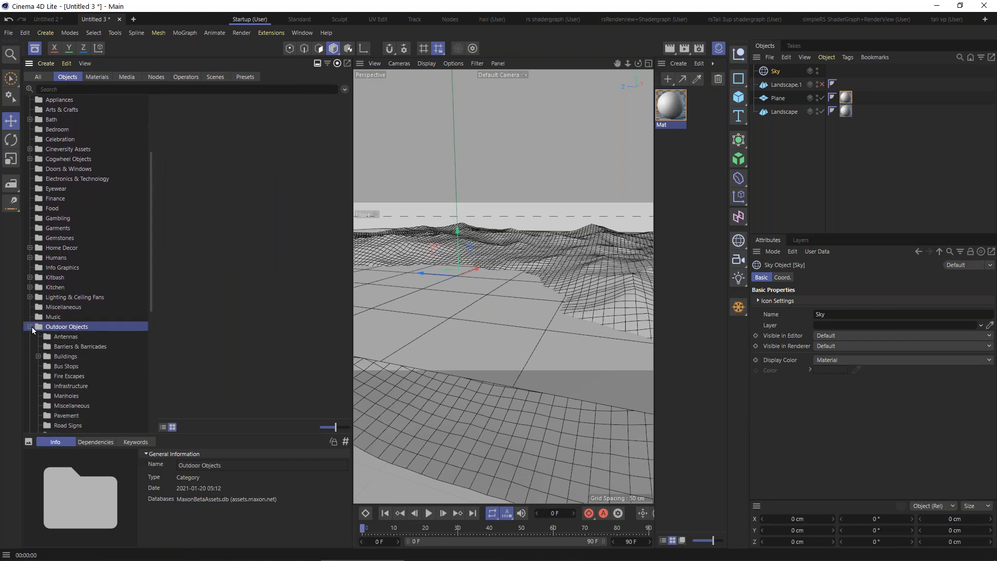
pyautogui.click(55, 338)
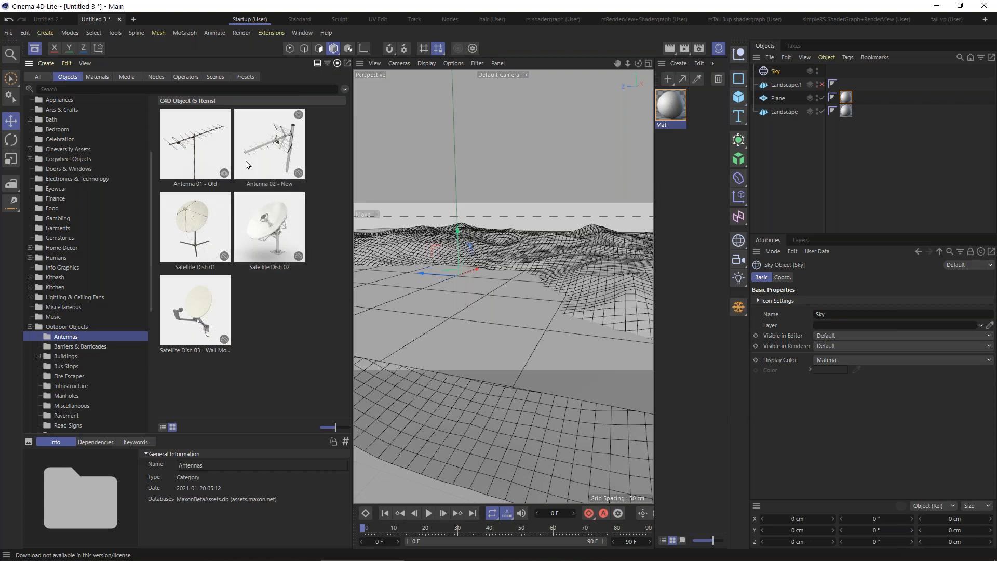
# Step: Turn off the display of unavailable assets and browse the Miscellaneous and Music object categories
pyautogui.click(85, 64)
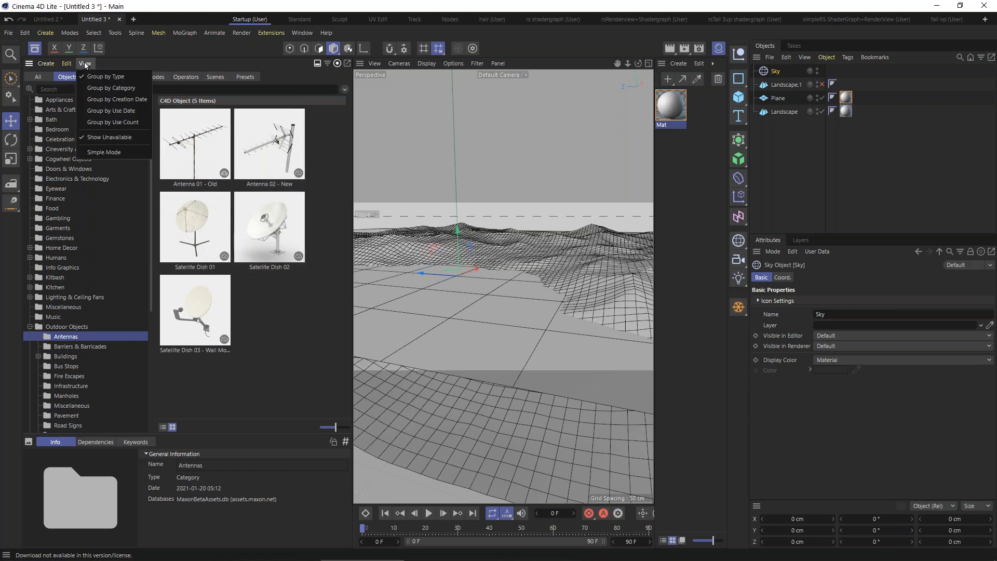
pyautogui.click(98, 137)
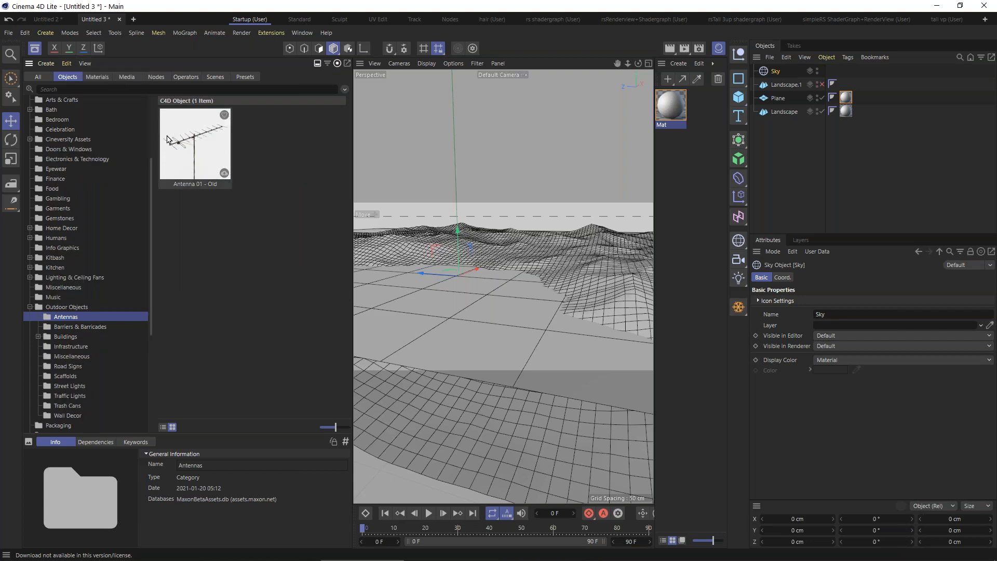
pyautogui.click(52, 287)
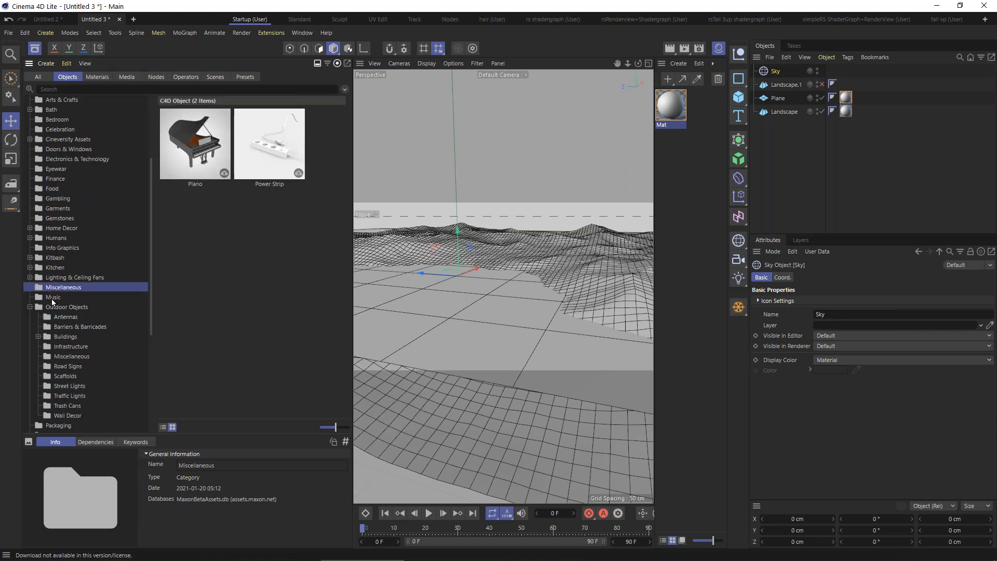
pyautogui.click(53, 298)
# Step: Add the Man Waving - Zygote figure from the Humans category's 3D Posable Silhouettes to the scene and hide it in the editor
pyautogui.click(30, 238)
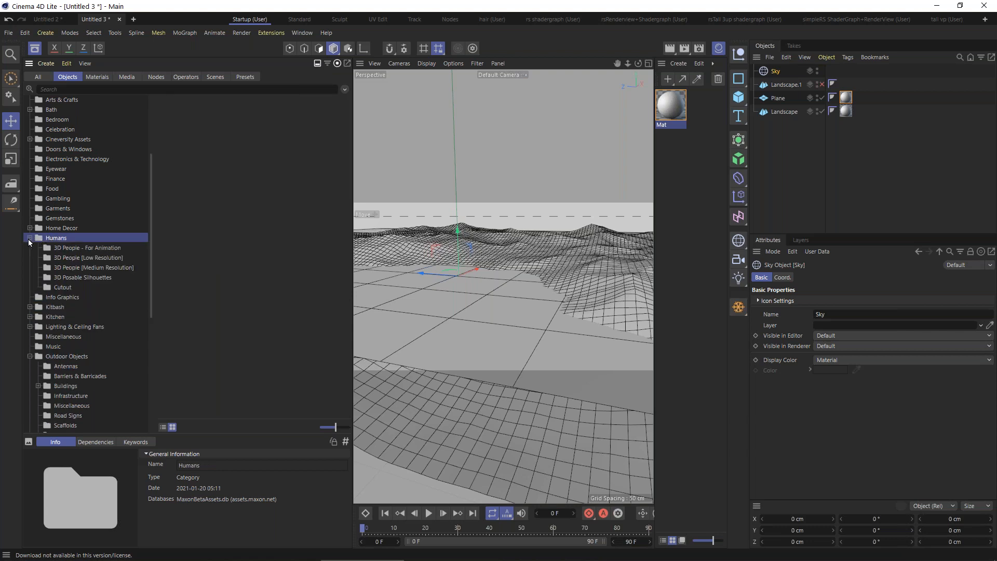
pyautogui.click(60, 250)
pyautogui.click(65, 258)
pyautogui.click(63, 267)
pyautogui.click(62, 278)
pyautogui.click(40, 286)
pyautogui.click(61, 277)
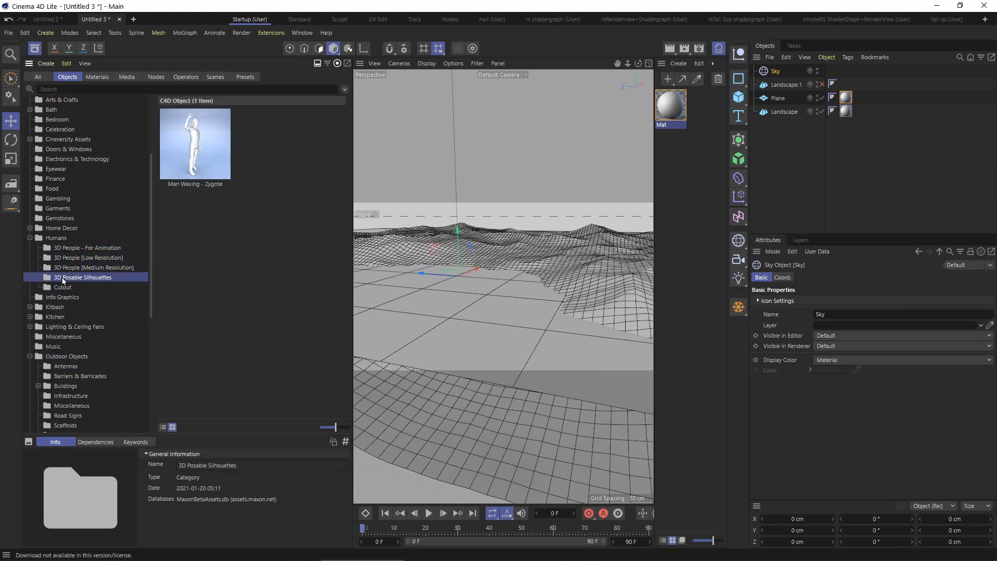
pyautogui.moveTo(191, 140); pyautogui.dragTo(792, 140)
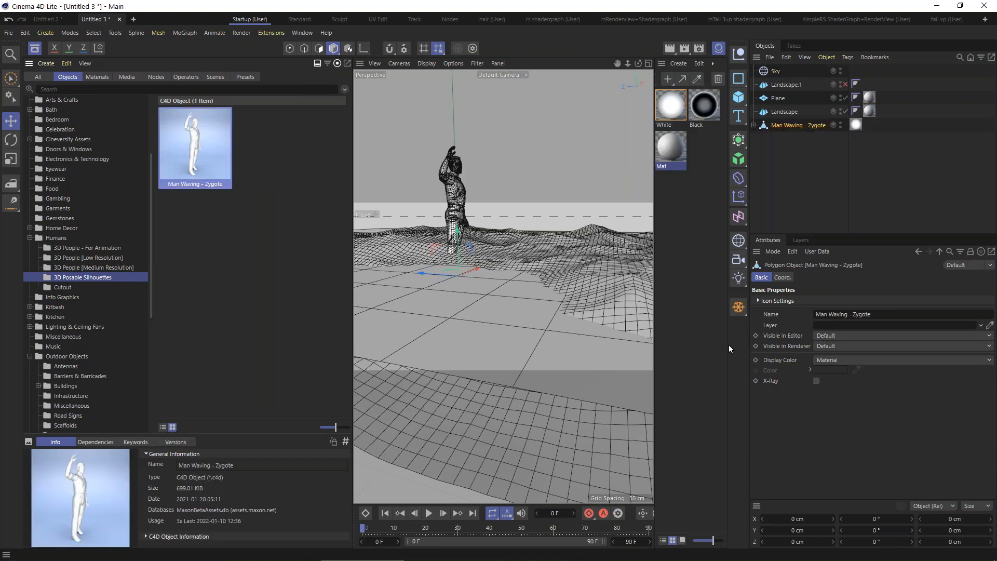
pyautogui.click(841, 124)
pyautogui.click(841, 123)
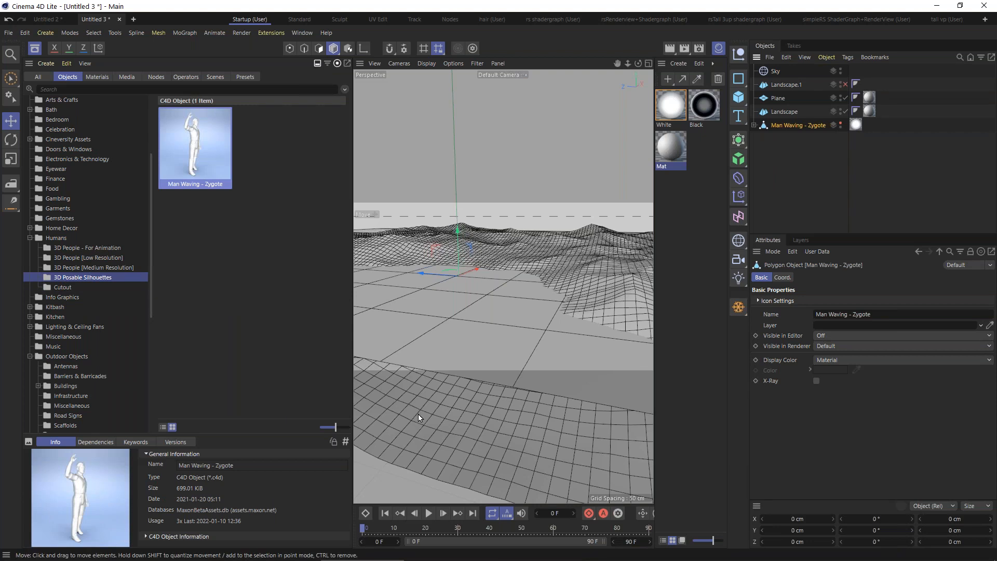
# Step: Collapse the Humans and Outdoor Objects categories and filter the asset library to materials
pyautogui.click(30, 238)
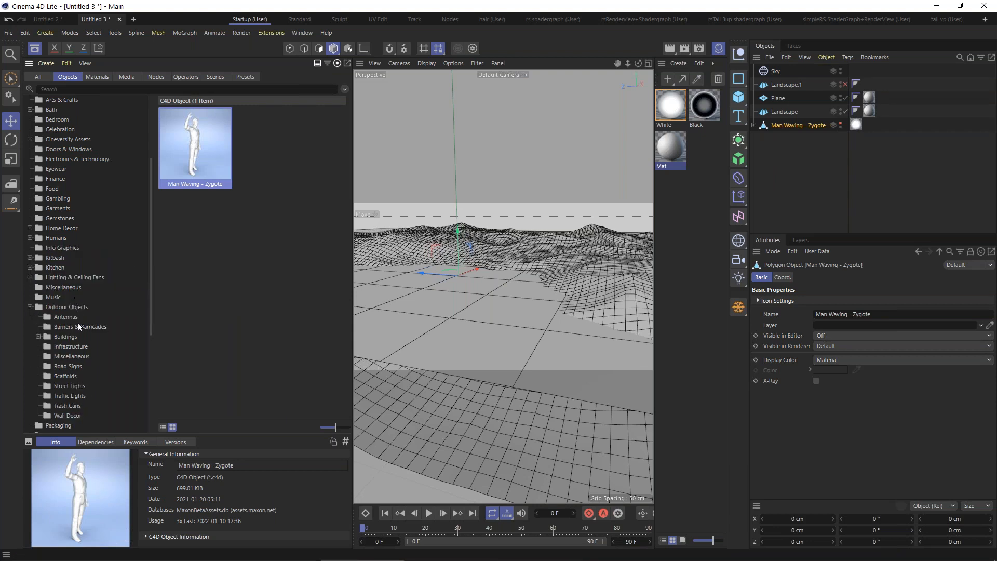
pyautogui.click(30, 307)
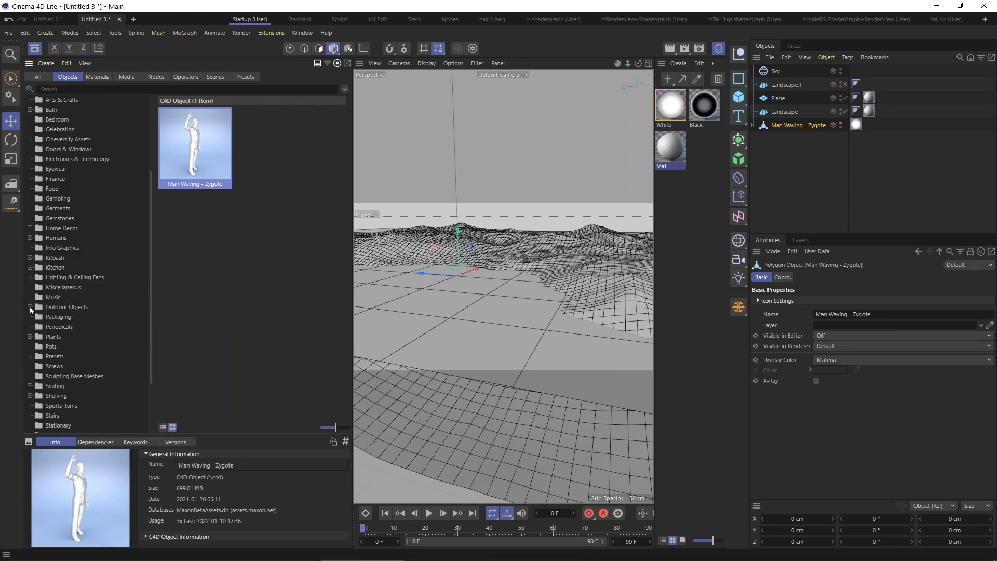
pyautogui.click(96, 77)
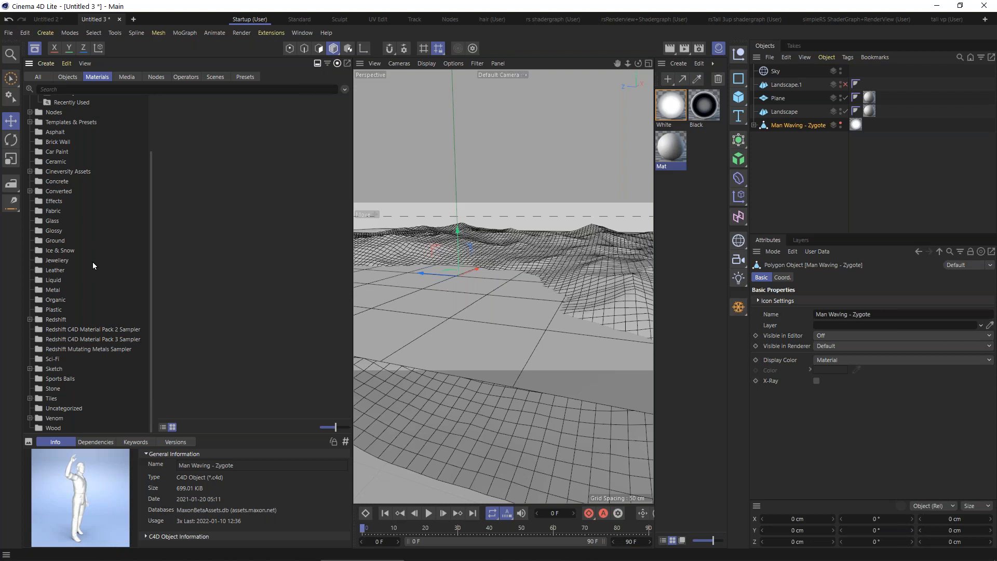
# Step: Close and reopen the Asset Browser twice
pyautogui.click(35, 49)
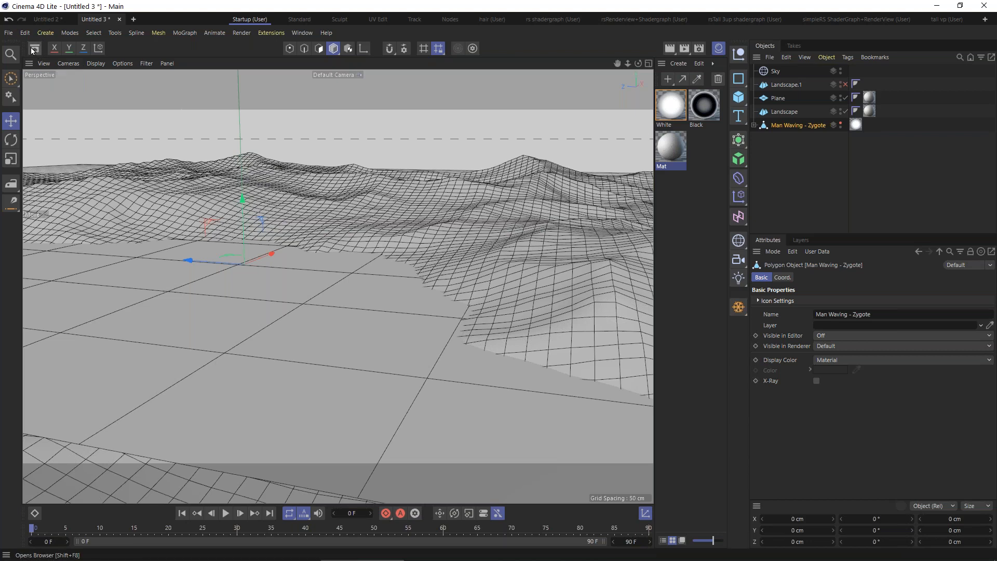
pyautogui.click(35, 48)
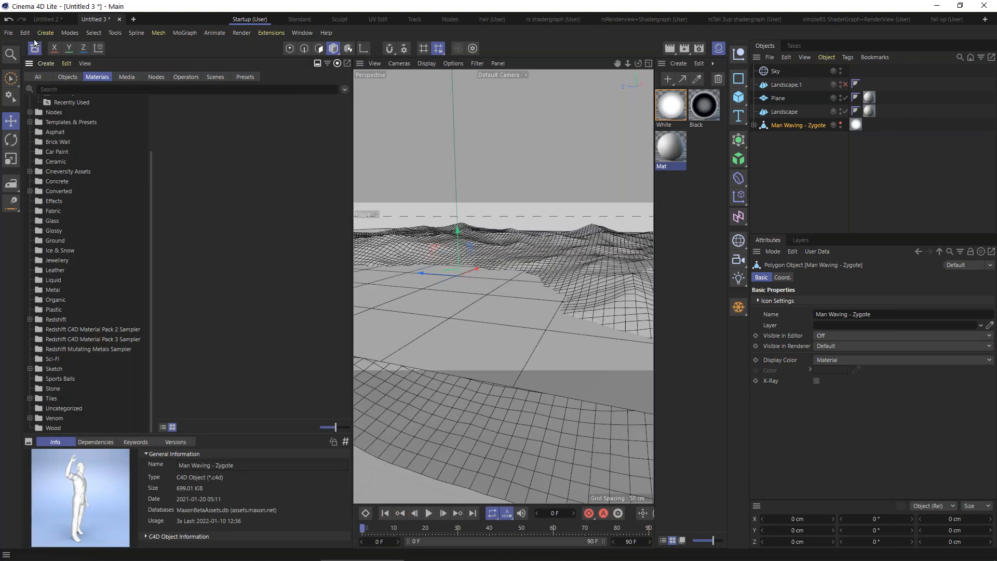
pyautogui.click(37, 49)
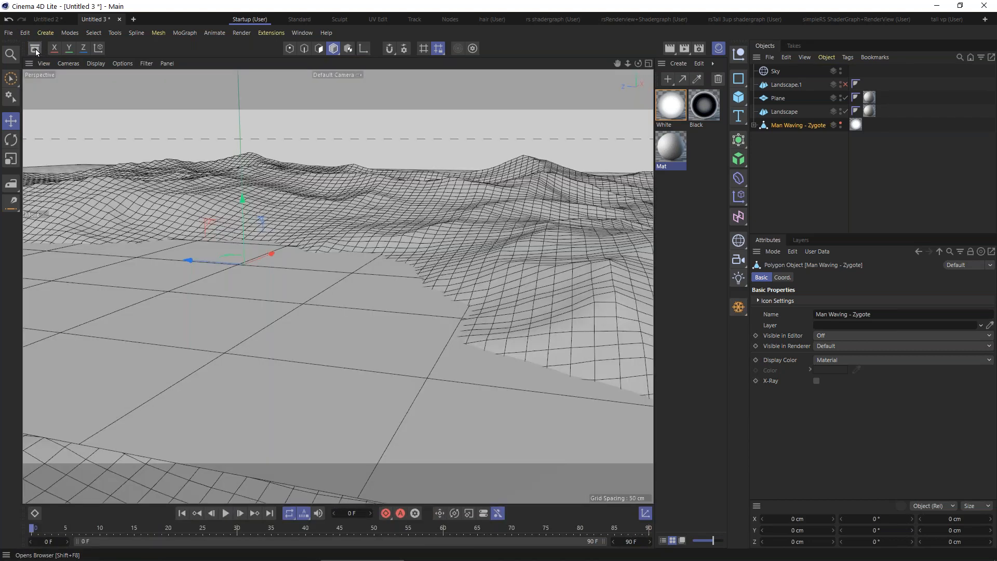
pyautogui.click(35, 49)
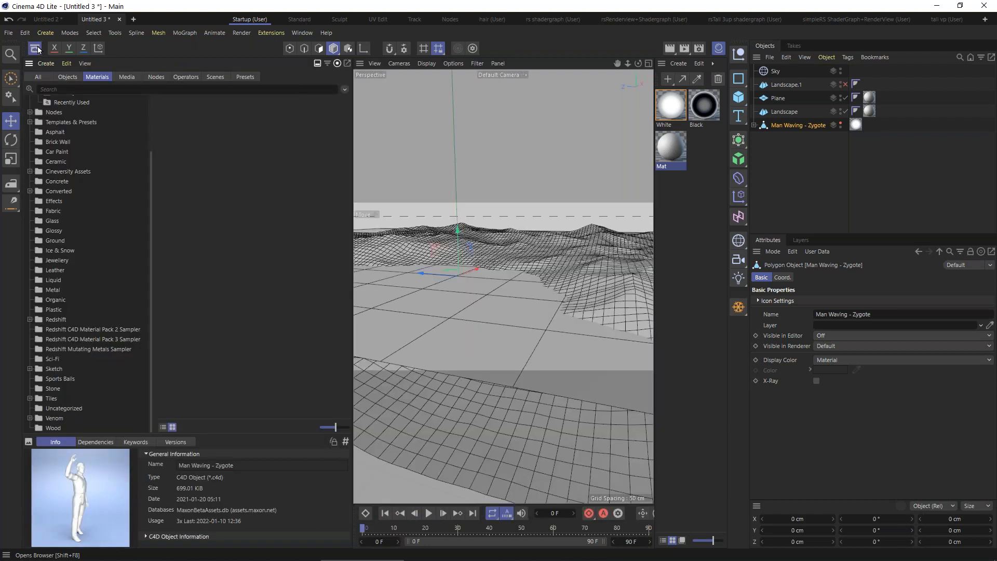
# Step: Open the Ground category of the asset library's materials and make the thumbnails slightly smaller
pyautogui.click(42, 76)
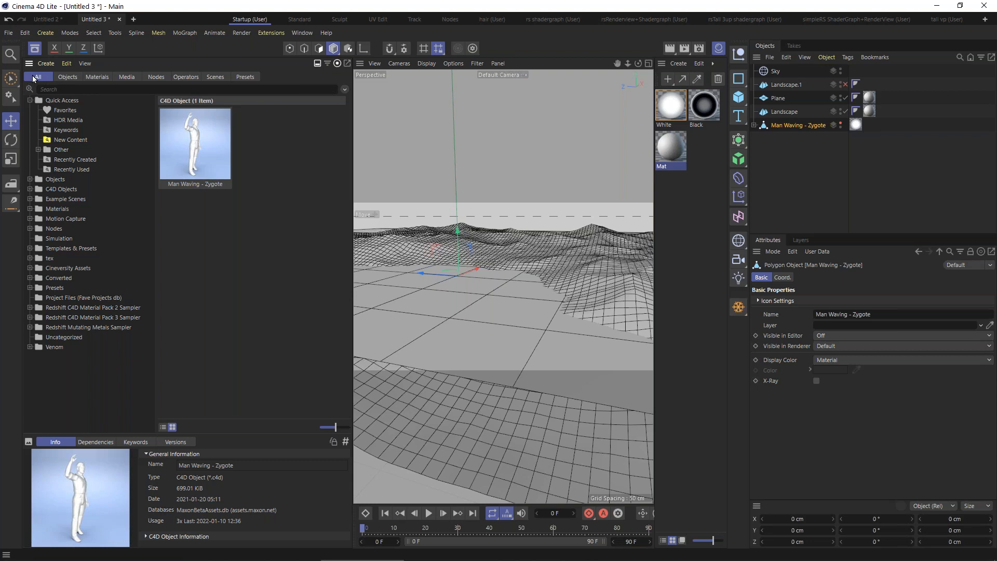
pyautogui.click(59, 140)
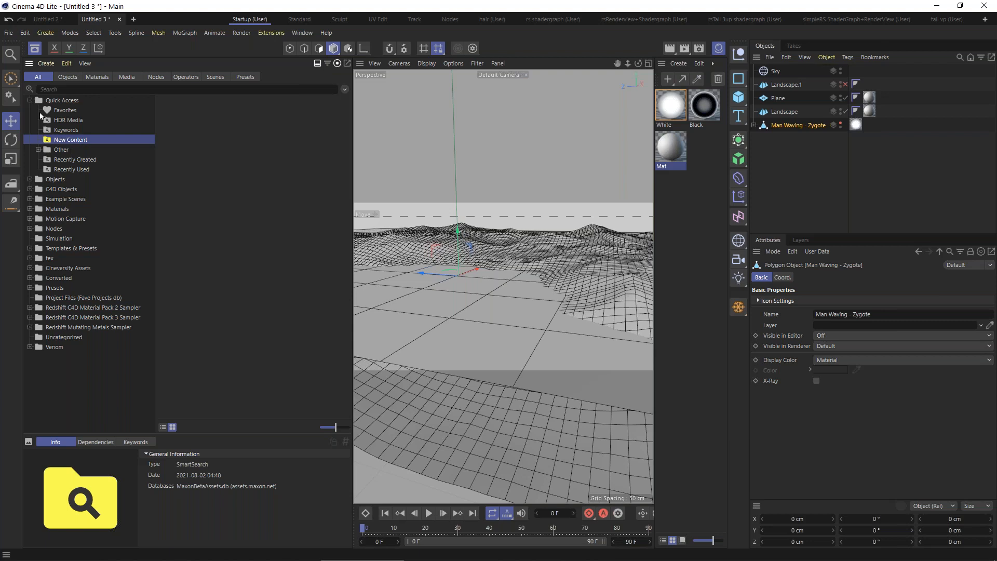
pyautogui.click(95, 77)
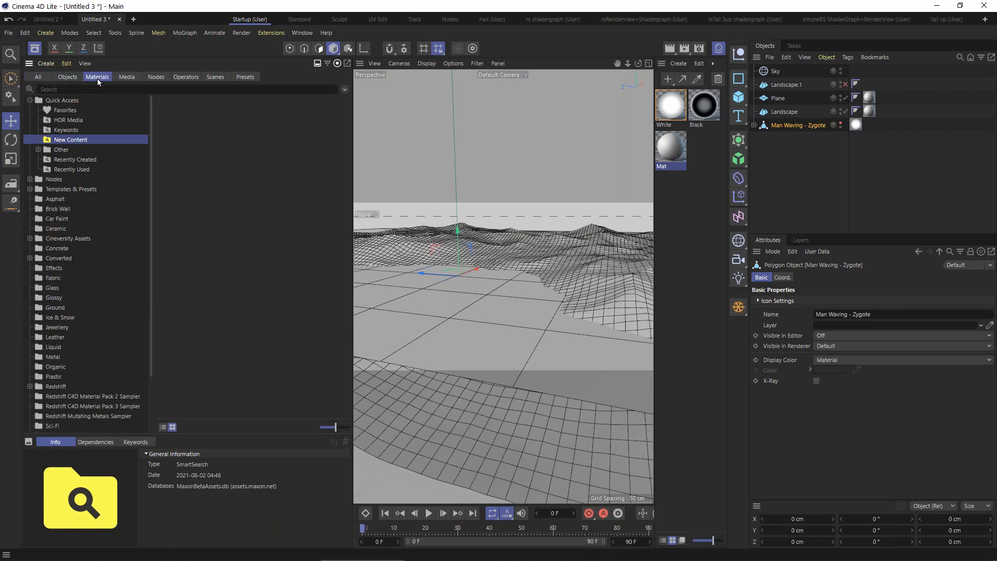
pyautogui.click(51, 182)
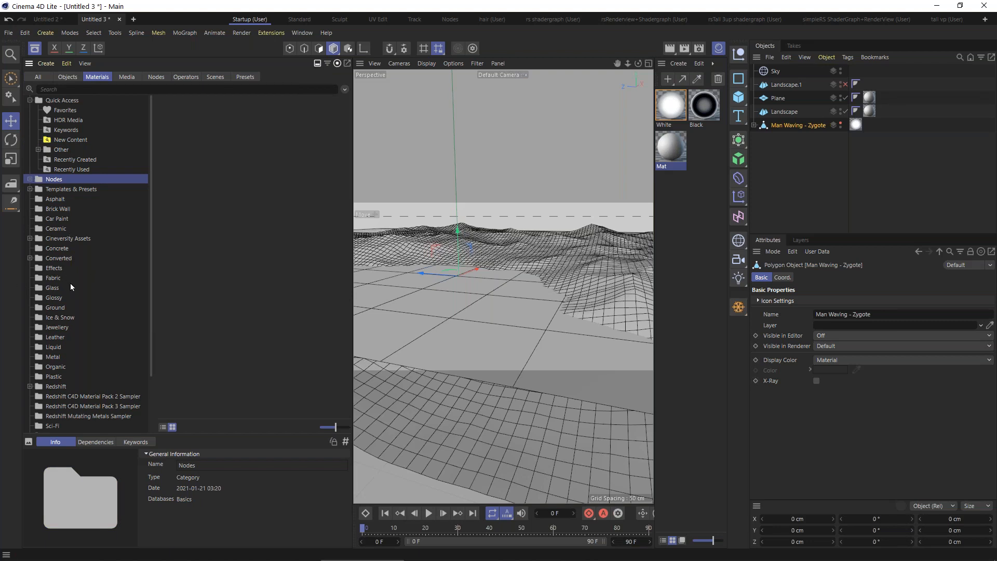
pyautogui.click(50, 308)
pyautogui.moveTo(333, 426); pyautogui.dragTo(331, 427)
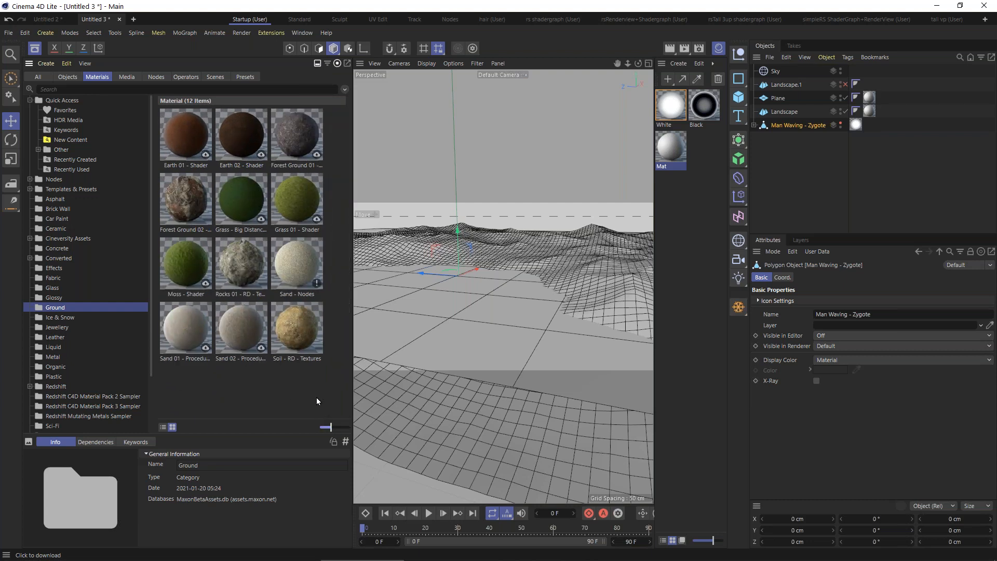
# Step: Apply the Rocks 01 - RD - Textures material from the Ground category to the Landscape object
pyautogui.moveTo(294, 326); pyautogui.dragTo(298, 324)
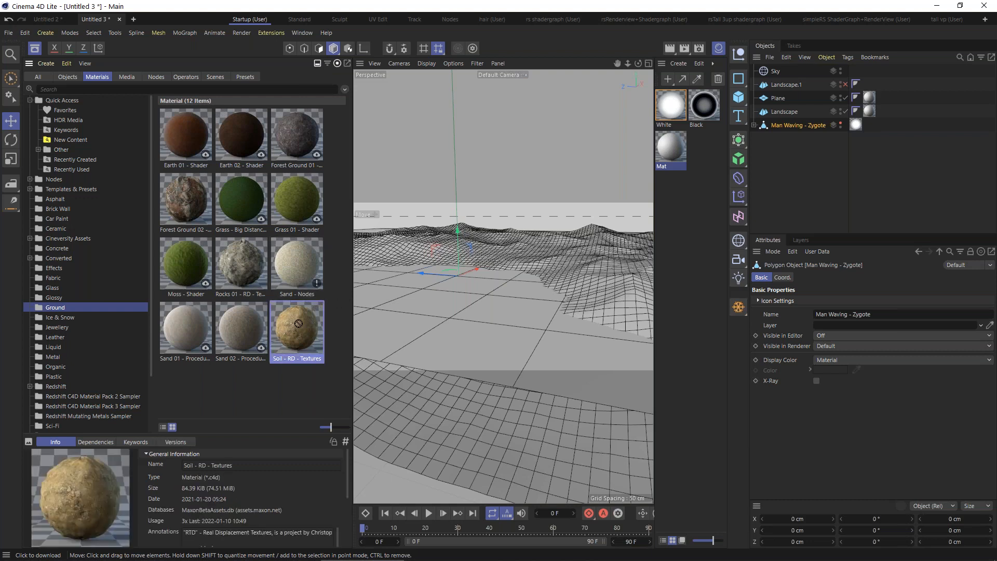
pyautogui.click(240, 262)
pyautogui.moveTo(242, 261); pyautogui.dragTo(777, 114)
pyautogui.moveTo(780, 112); pyautogui.dragTo(780, 113)
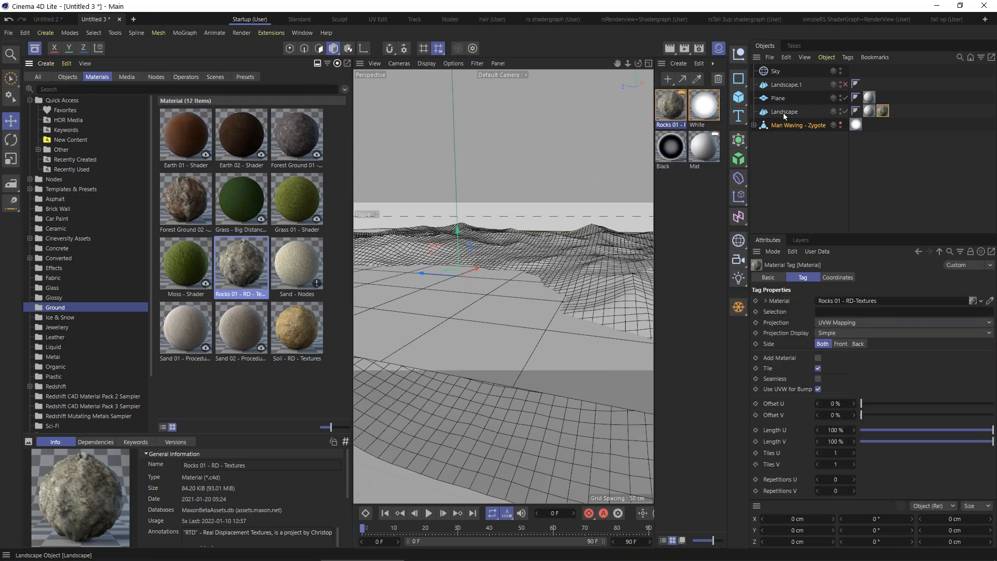
# Step: Place the Landscape's Mat tag after its Rocks 01 tag, rendering the view with each tag order
pyautogui.click(35, 48)
pyautogui.click(670, 48)
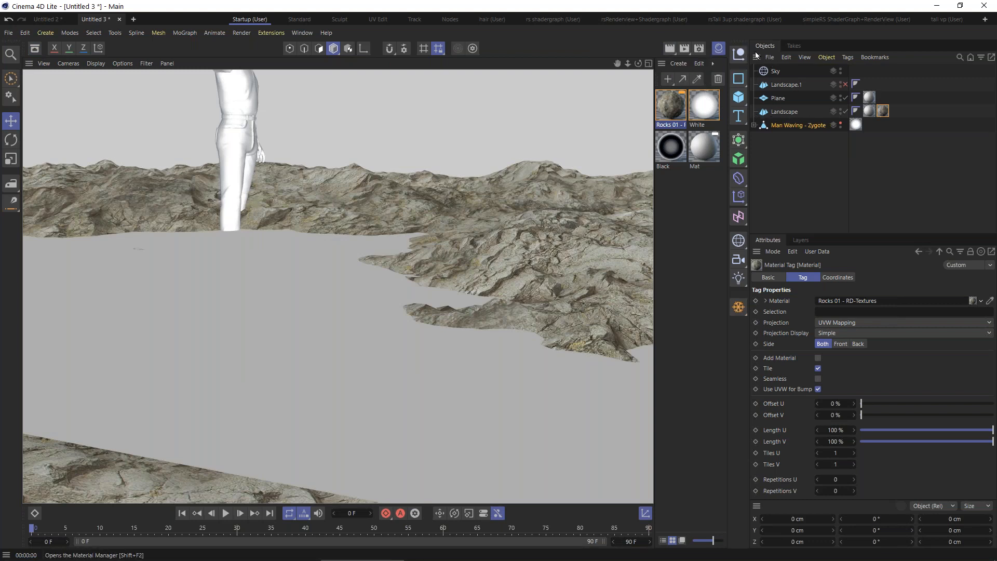
pyautogui.moveTo(870, 111); pyautogui.dragTo(898, 113)
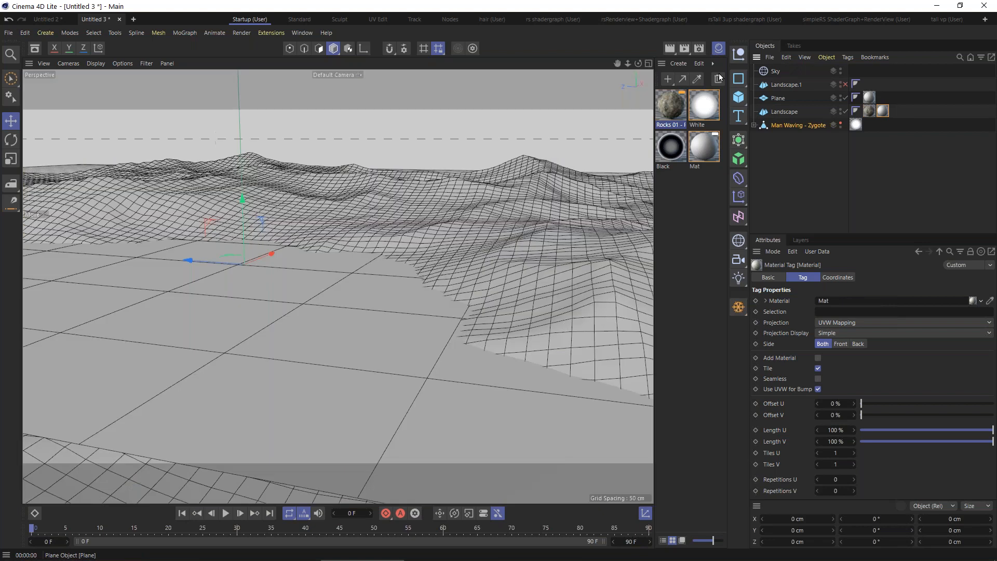
pyautogui.click(670, 49)
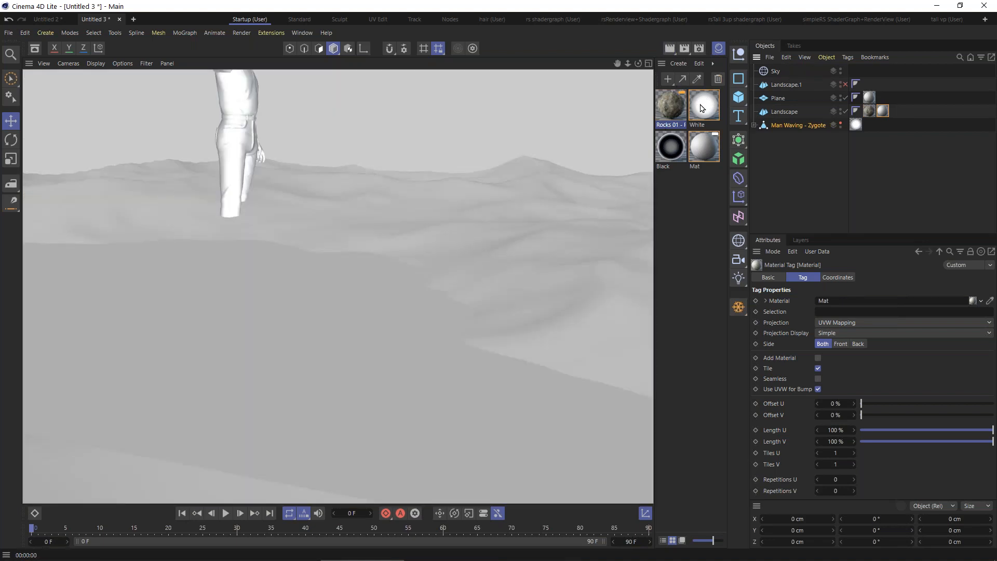
# Step: Create a new default material named hdr with Color and Reflectance disabled and Luminance enabled
pyautogui.click(773, 71)
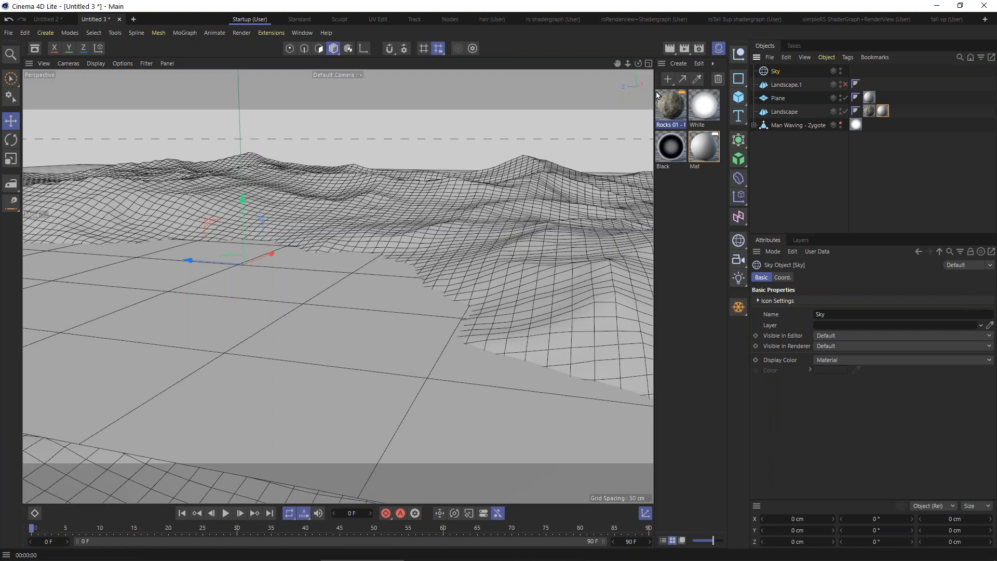
pyautogui.click(677, 64)
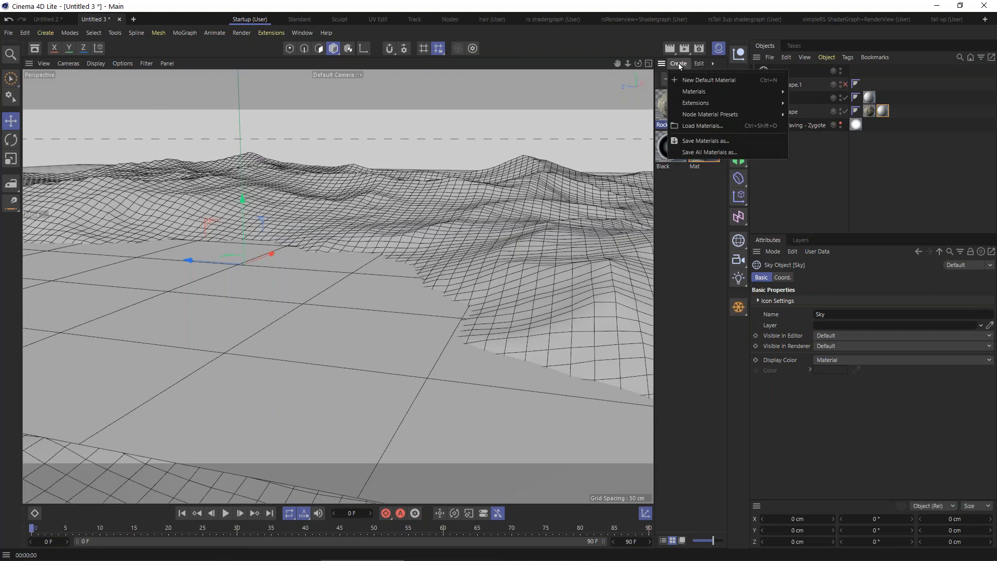
pyautogui.click(686, 81)
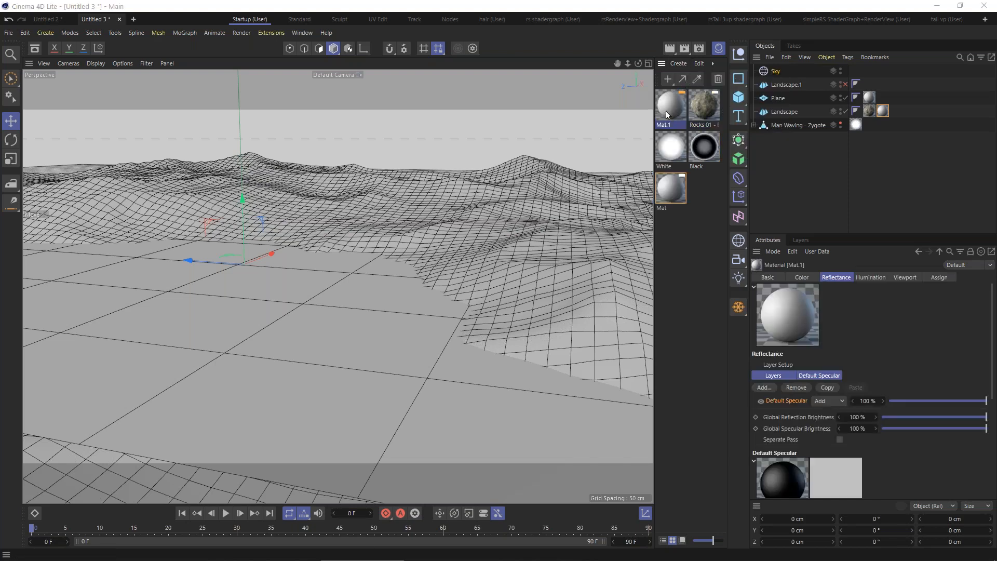
pyautogui.doubleClick(666, 111)
pyautogui.write('hdr')
pyautogui.click(700, 260)
pyautogui.click(700, 217)
pyautogui.click(700, 238)
pyautogui.click(671, 238)
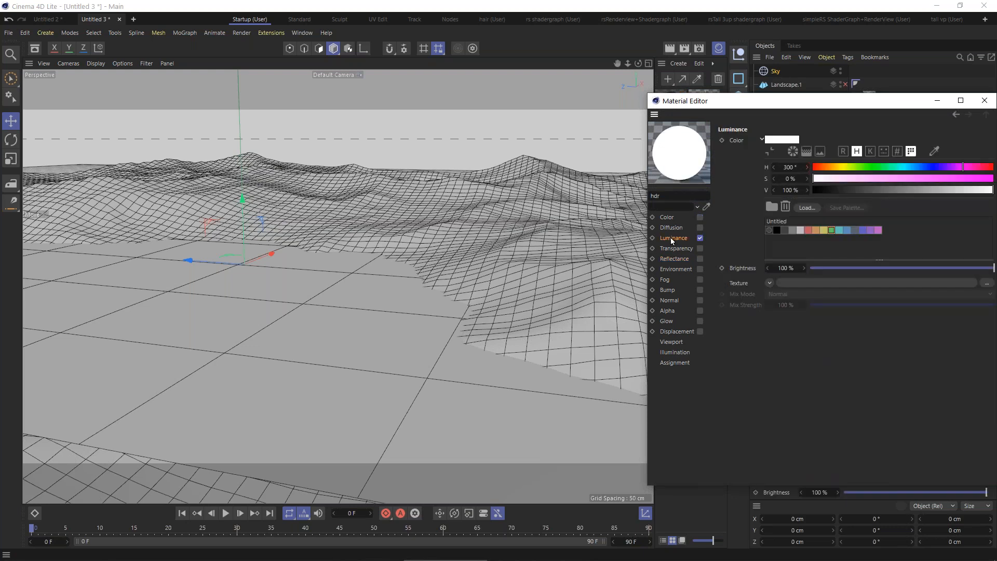
# Step: Search the asset library's media for "sun" and load Evening Sunset.exr as the hdr material's Luminance texture
pyautogui.click(35, 48)
pyautogui.click(73, 88)
pyautogui.write('sun')
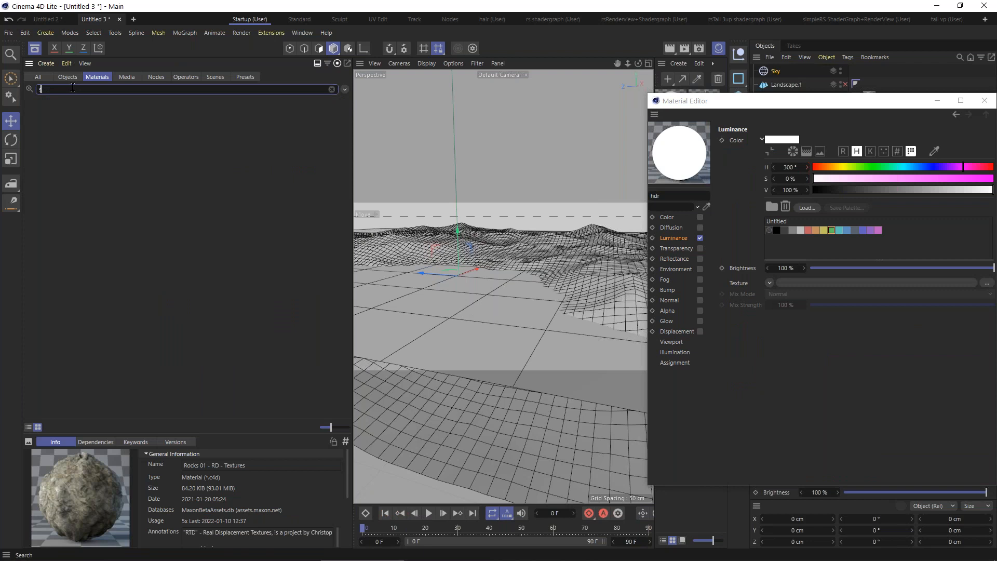
pyautogui.click(127, 77)
pyautogui.click(115, 132)
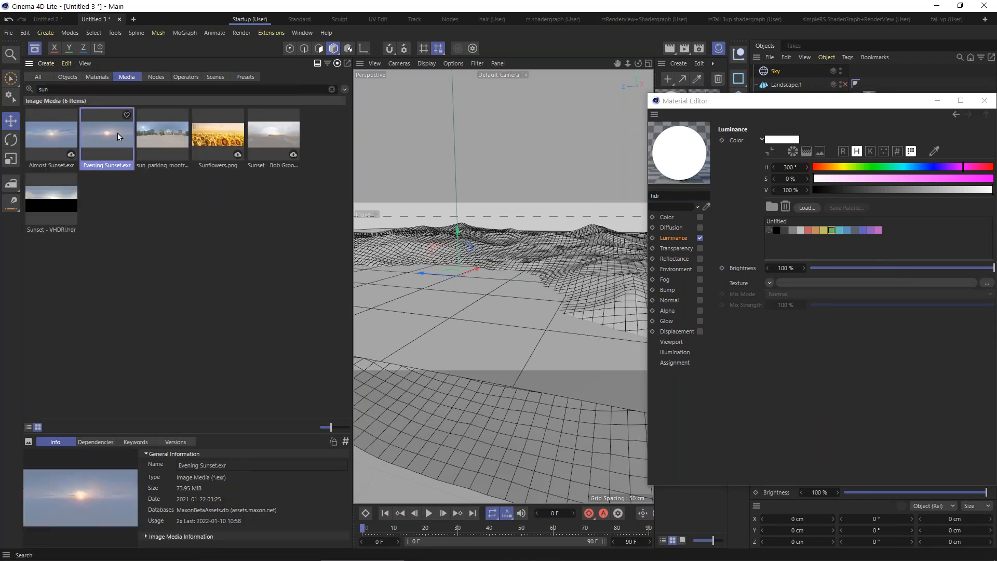
pyautogui.moveTo(113, 141); pyautogui.dragTo(785, 287)
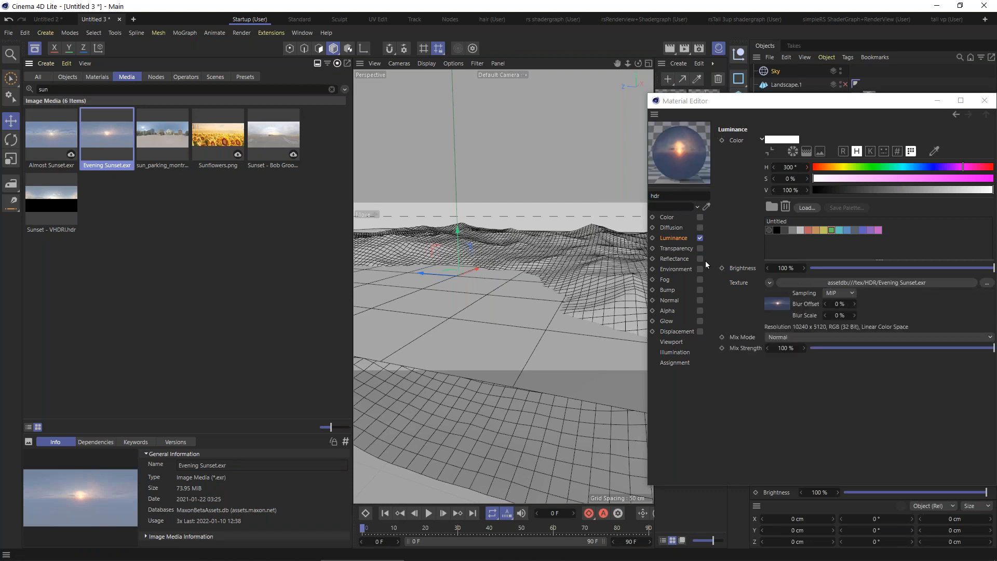
pyautogui.moveTo(837, 101); pyautogui.dragTo(610, 91)
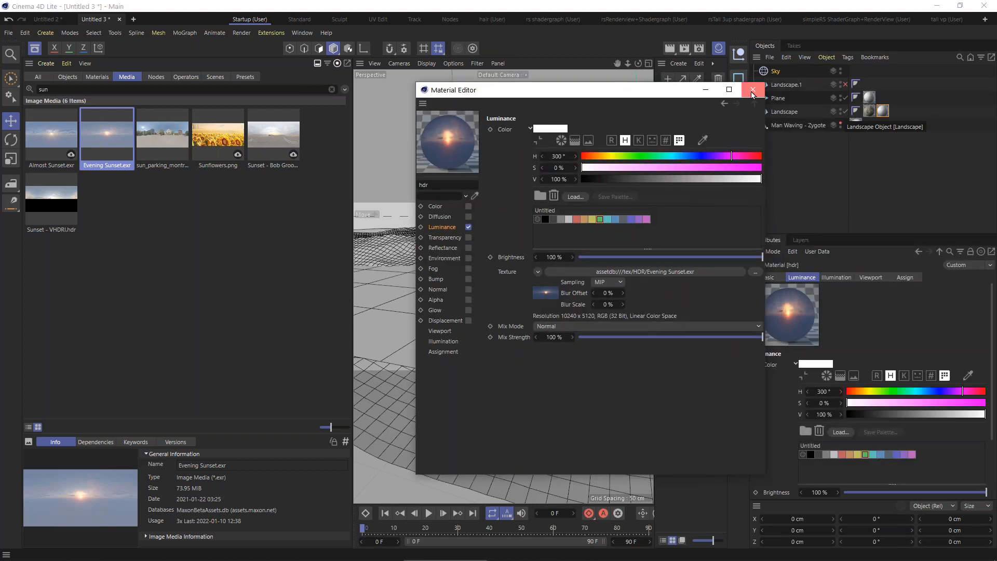
pyautogui.click(757, 85)
# Step: Apply the hdr material to the Sky object, test-render the view, and hide the Man Waving figure from rendering
pyautogui.moveTo(788, 81); pyautogui.dragTo(778, 71)
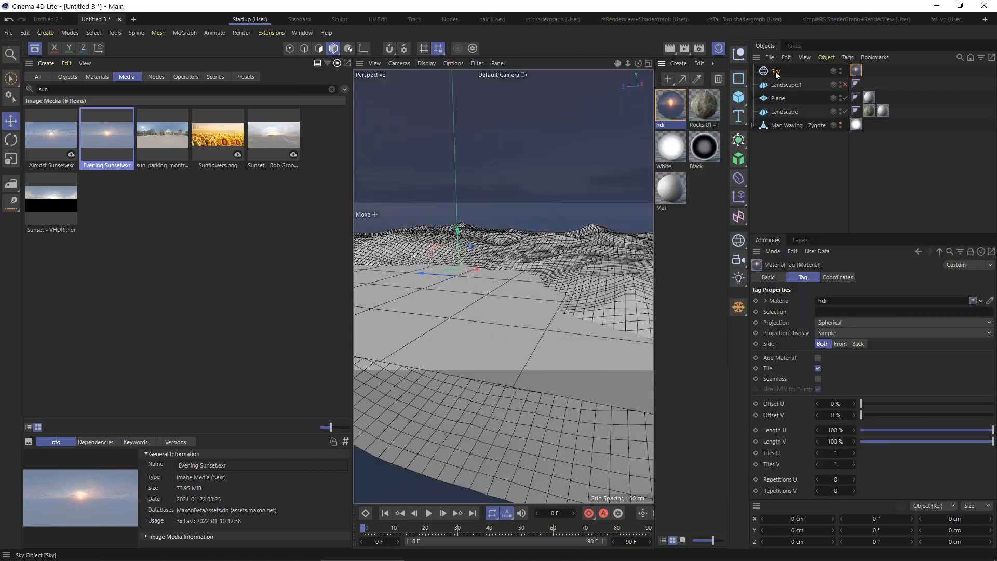
pyautogui.click(35, 49)
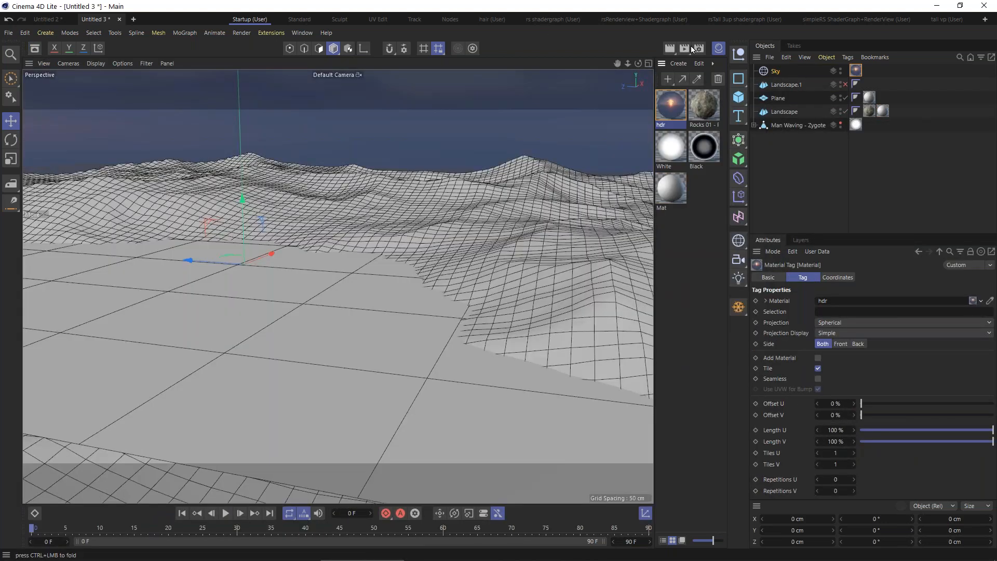
pyautogui.hotkey('ctrl', 'r')
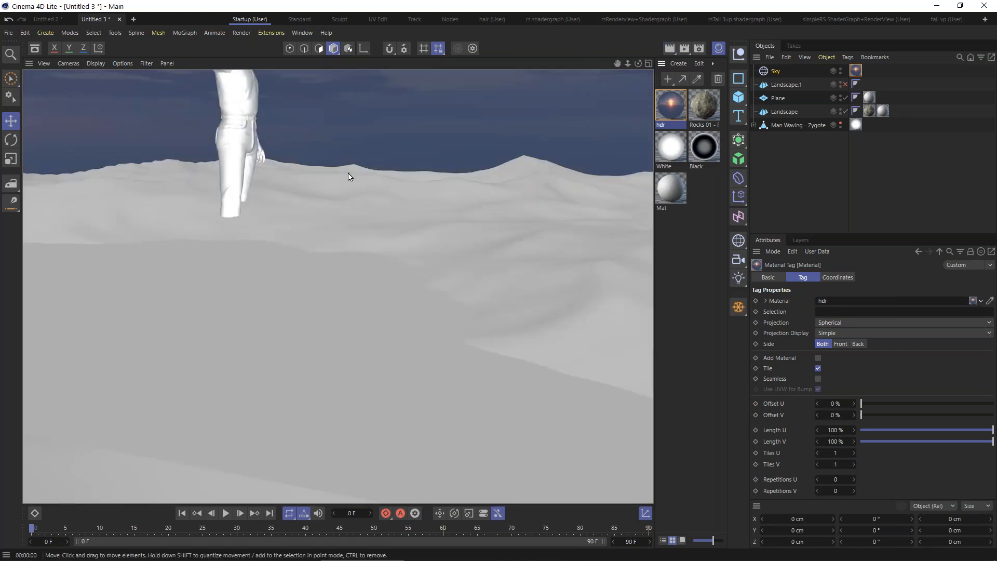
pyautogui.doubleClick(840, 127)
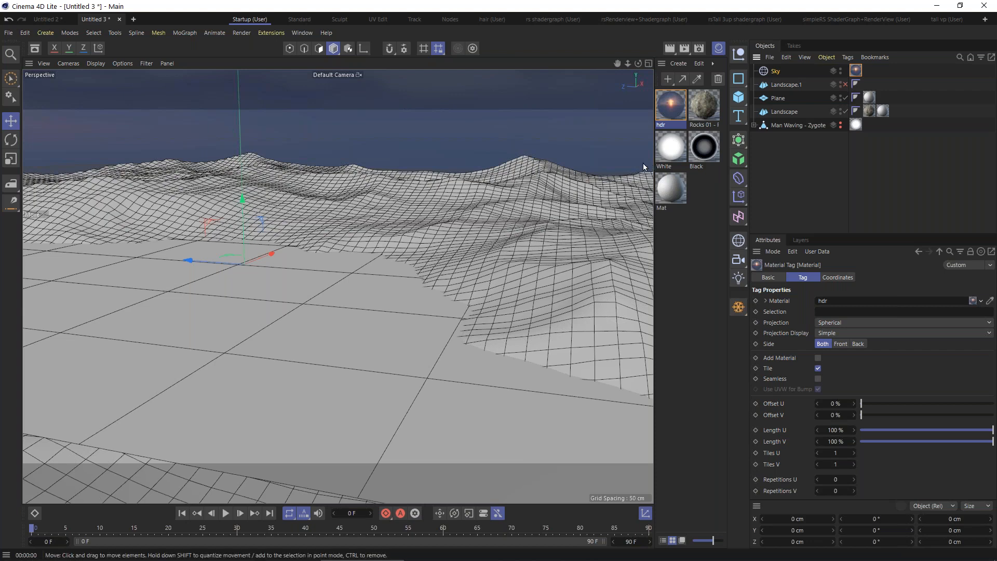
# Step: Create a PBR material, use it to replace Mat on the Landscape and the Plane, and render the view
pyautogui.click(671, 190)
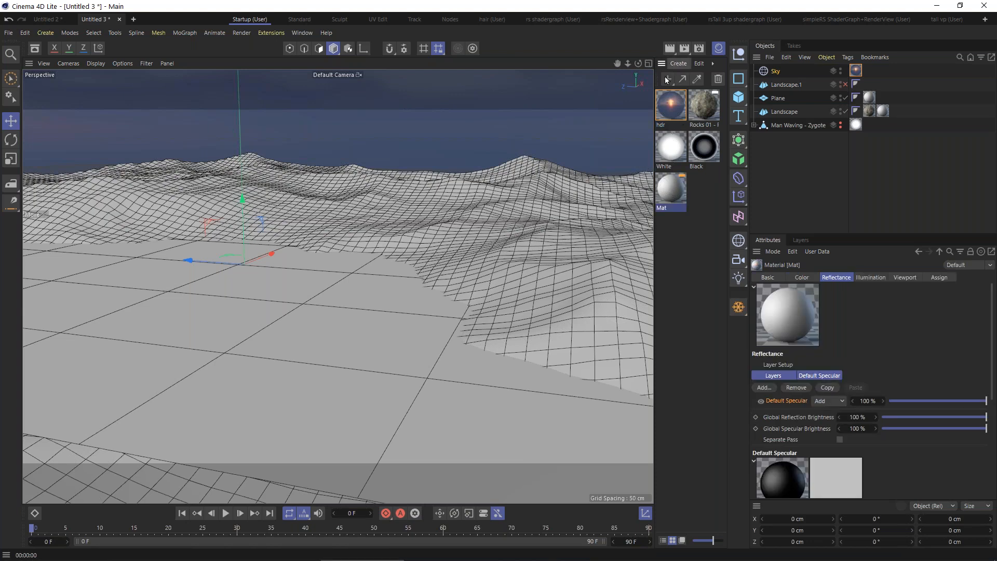
pyautogui.moveTo(668, 74); pyautogui.dragTo(883, 111)
pyautogui.moveTo(806, 94); pyautogui.dragTo(869, 97)
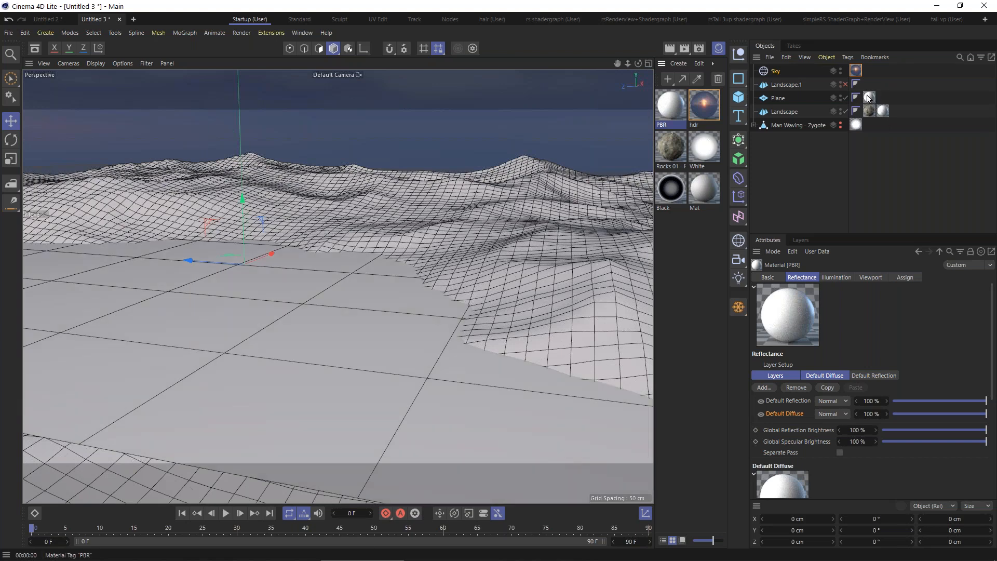
pyautogui.click(662, 47)
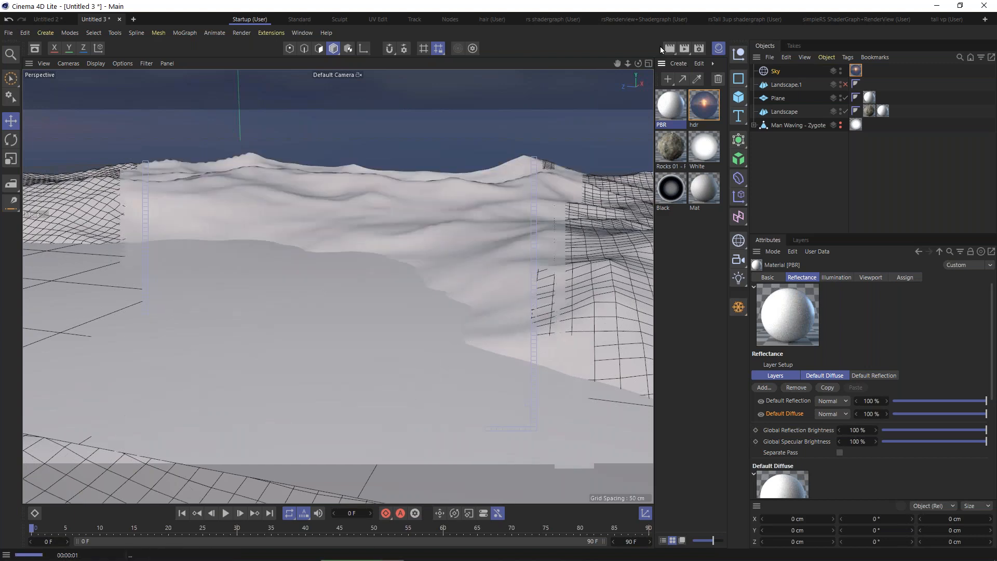
# Step: Set the PBR material's Global Specular Brightness to 0% and render the view
pyautogui.click(671, 108)
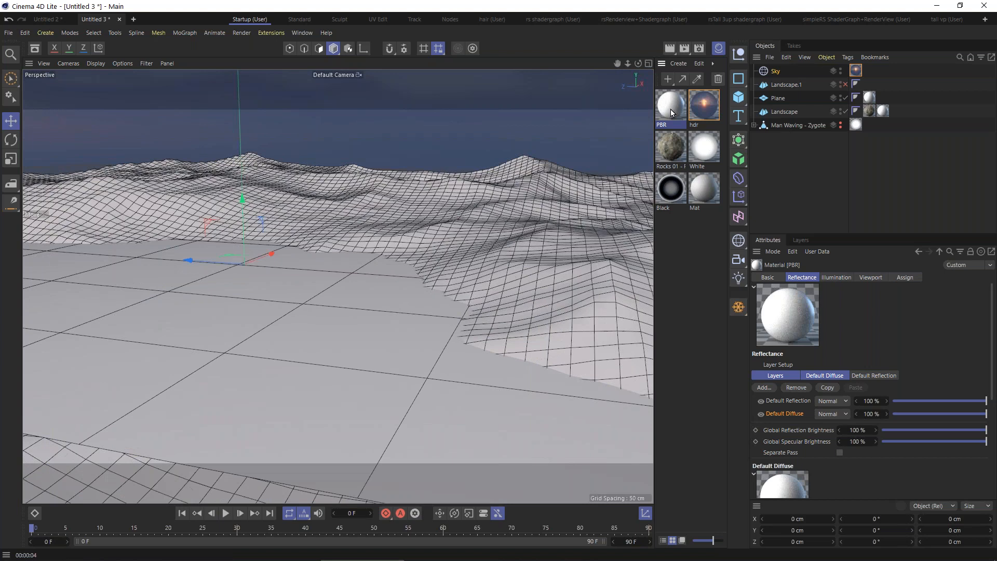
pyautogui.doubleClick(671, 109)
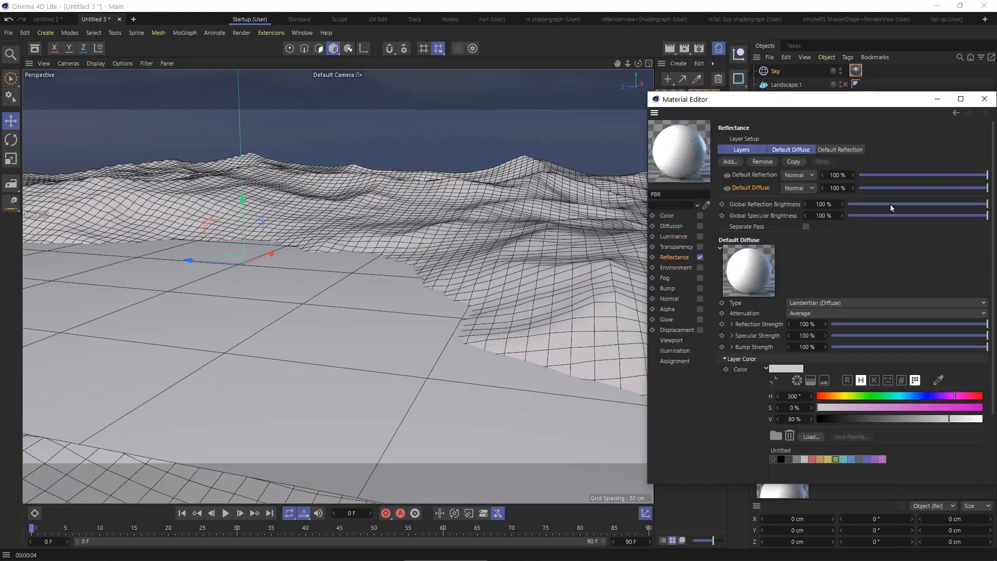
pyautogui.moveTo(893, 216); pyautogui.dragTo(823, 257)
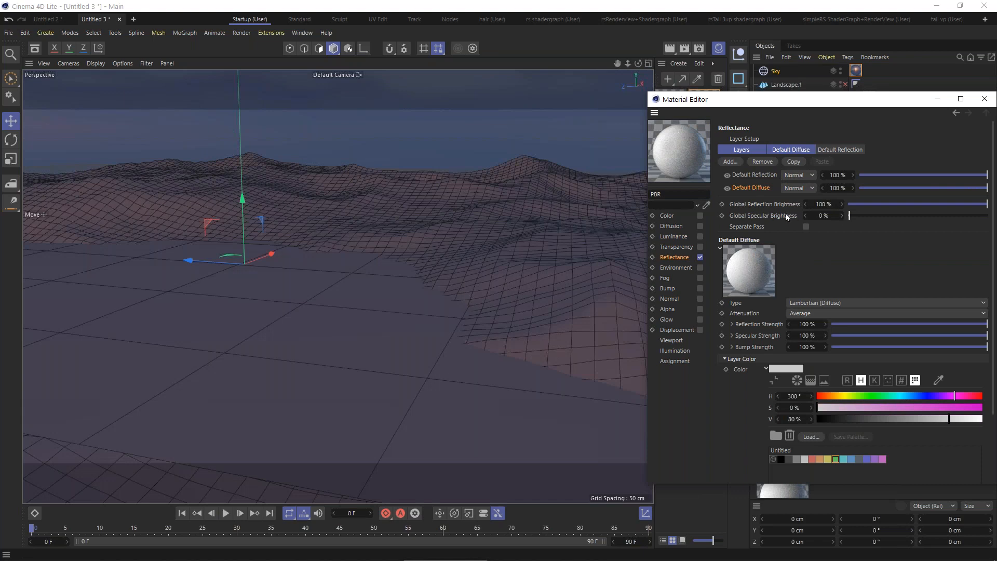
pyautogui.moveTo(889, 99); pyautogui.dragTo(810, 116)
pyautogui.click(905, 116)
pyautogui.click(664, 45)
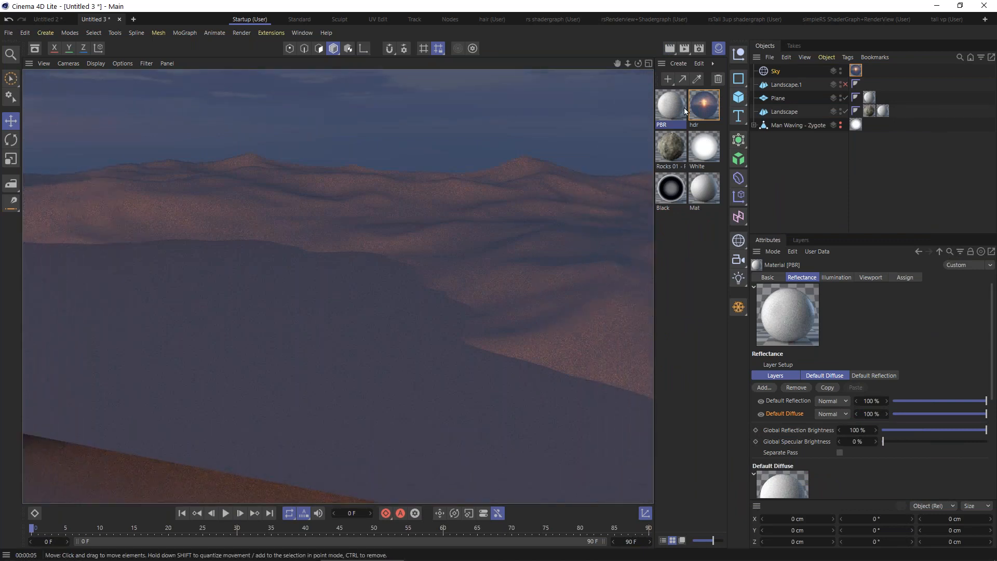
# Step: Rotate the Sky object's heading to about 214.6° so the sun sits above the distant hills
pyautogui.press('9')
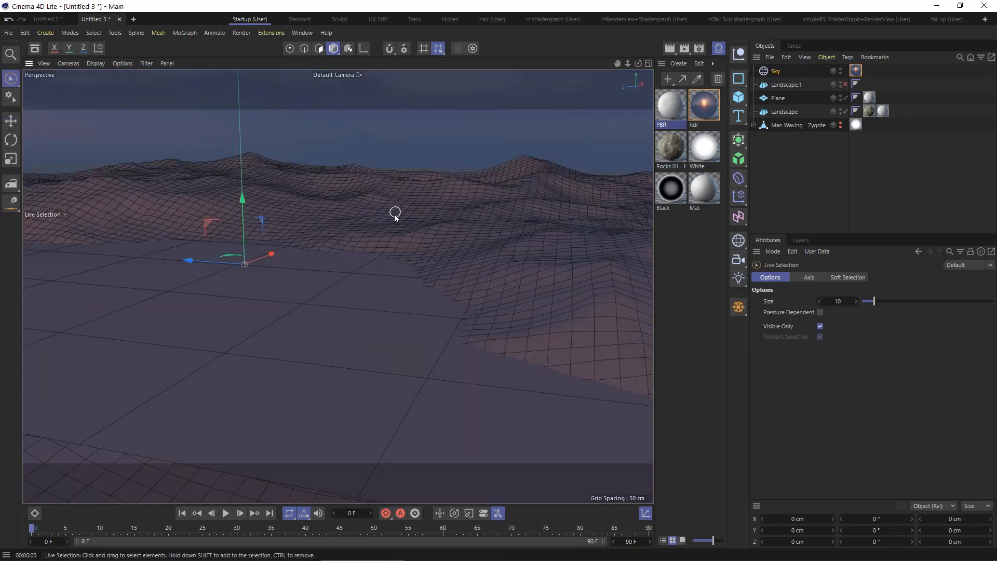
pyautogui.keyDown('alt'); pyautogui.moveTo(369, 214); pyautogui.dragTo(580, 193); pyautogui.keyUp('alt')
pyautogui.keyDown('alt'); pyautogui.moveTo(318, 184); pyautogui.dragTo(406, 270, button='right'); pyautogui.keyUp('alt')
pyautogui.keyDown('alt'); pyautogui.moveTo(406, 269); pyautogui.dragTo(340, 229); pyautogui.keyUp('alt')
pyautogui.click(779, 71)
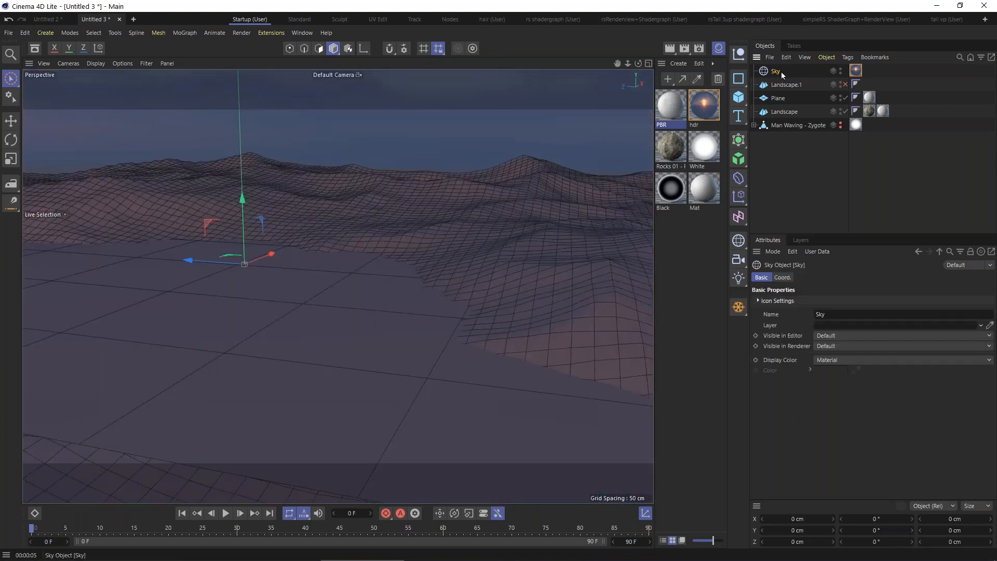
pyautogui.click(783, 277)
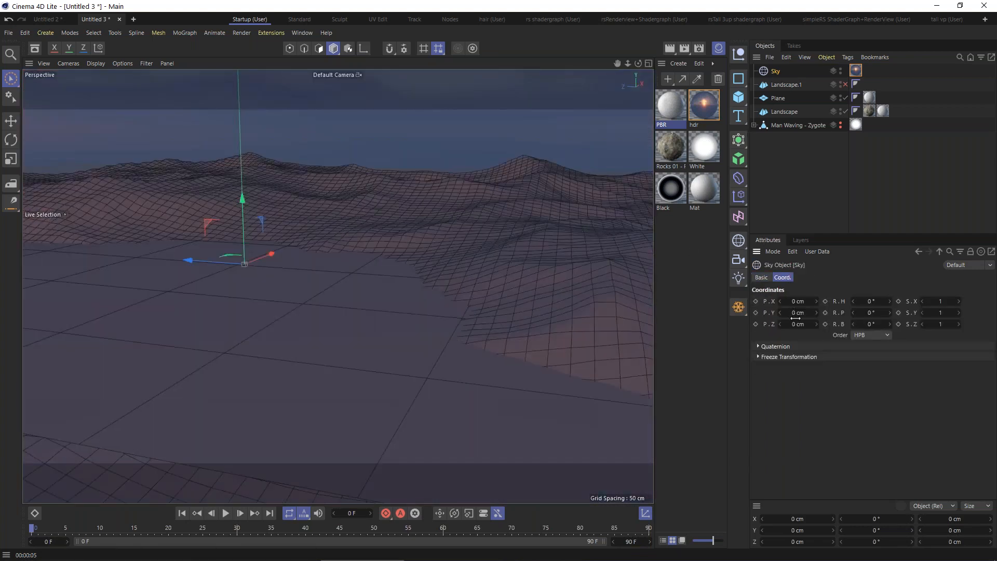
pyautogui.click(797, 301)
pyautogui.moveTo(865, 301)
pyautogui.mouseDown()
pyautogui.moveTo(896, 301)
pyautogui.moveTo(869, 301)
pyautogui.mouseUp()
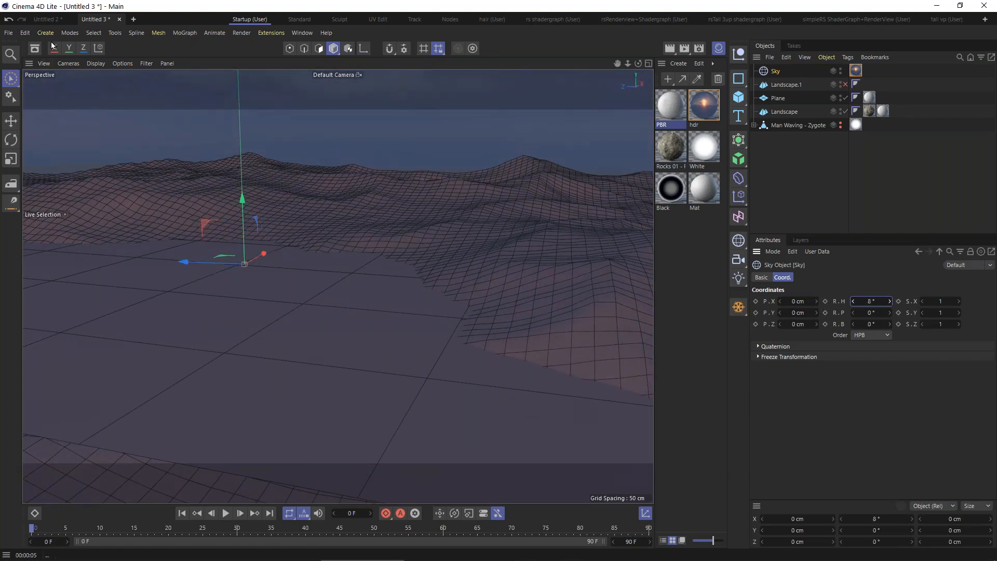
pyautogui.click(15, 140)
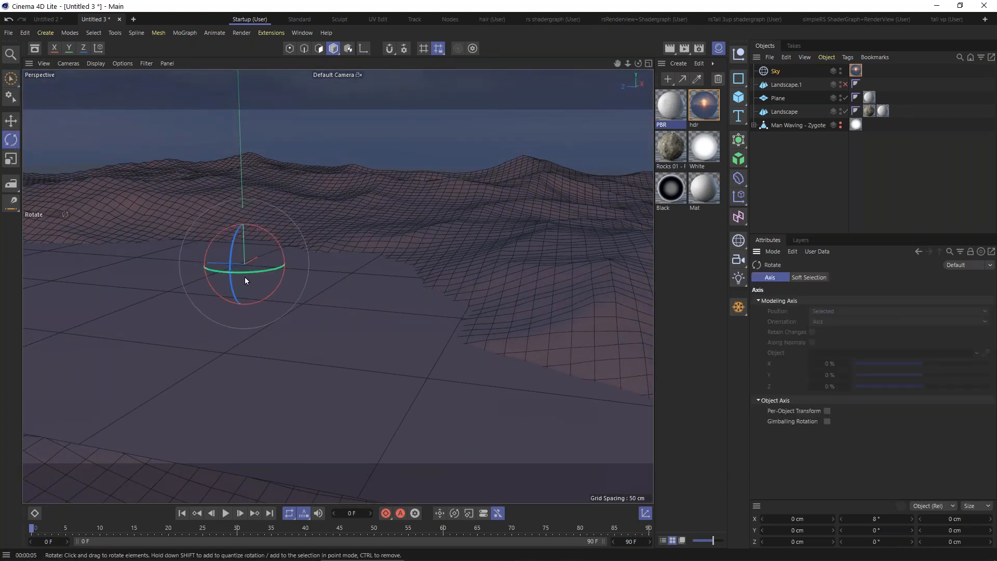
pyautogui.moveTo(245, 273); pyautogui.dragTo(398, 268)
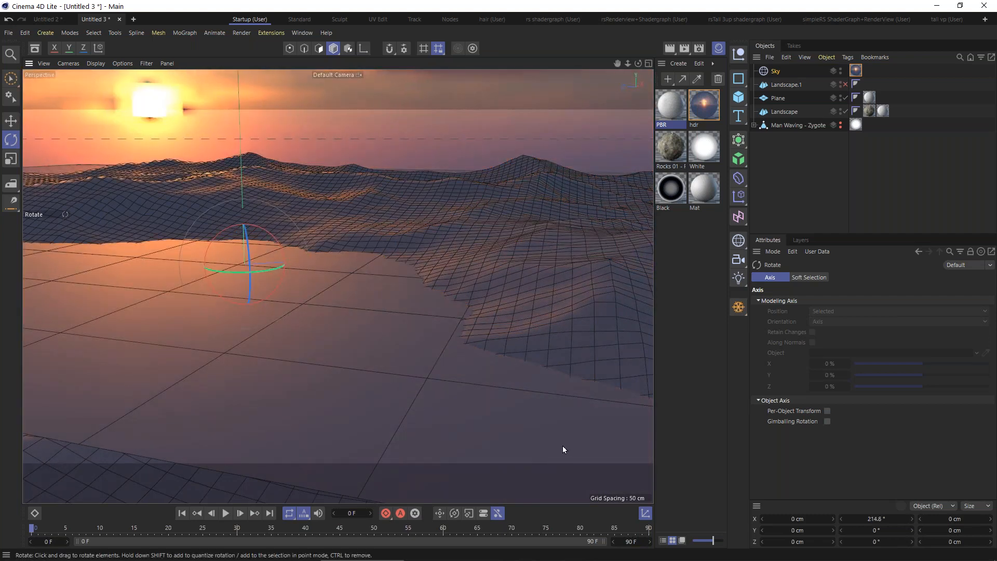
# Step: Render the view and set the Landscape object's Width Segments and Depth Segments to 400
pyautogui.click(670, 49)
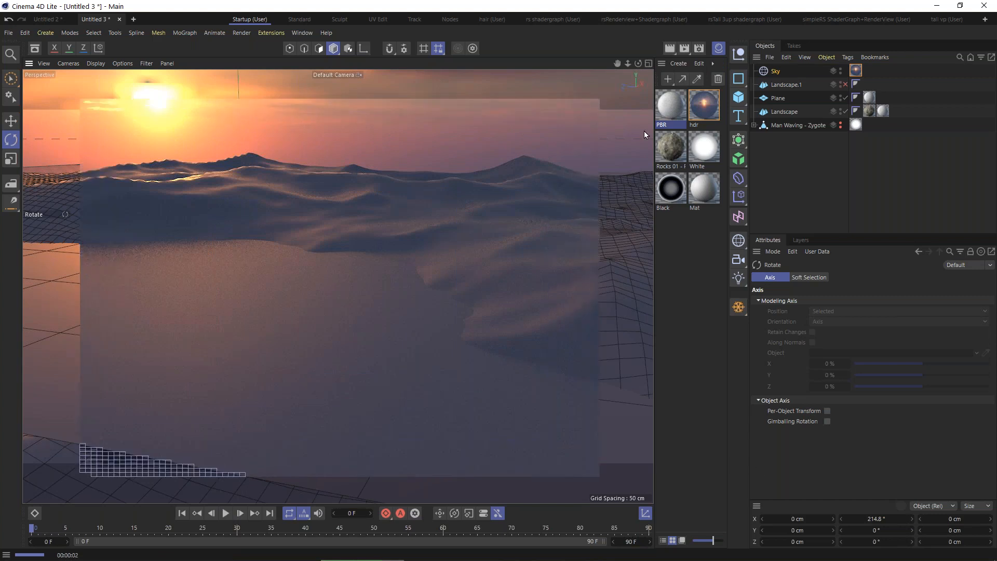
pyautogui.click(770, 113)
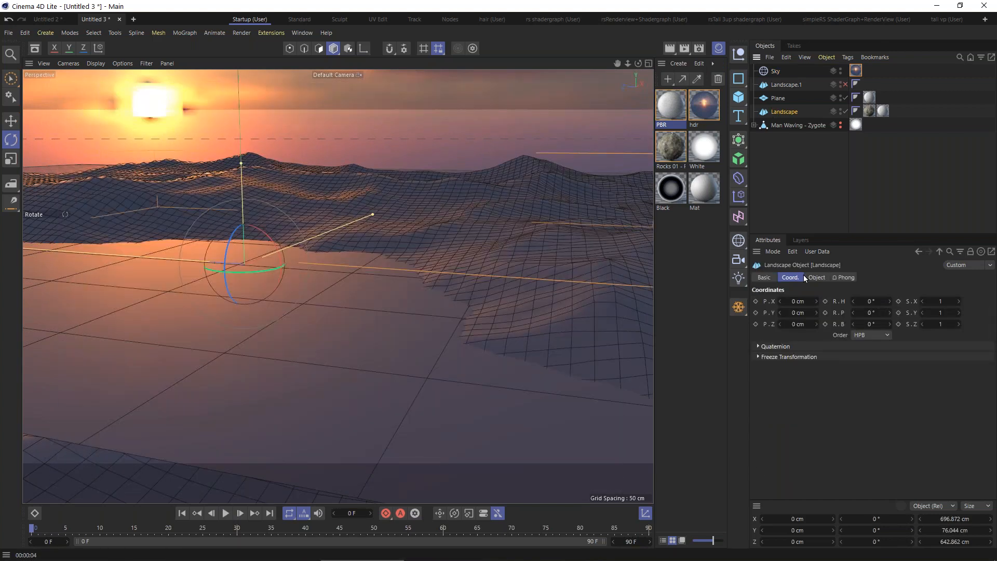
pyautogui.click(816, 278)
pyautogui.click(836, 312)
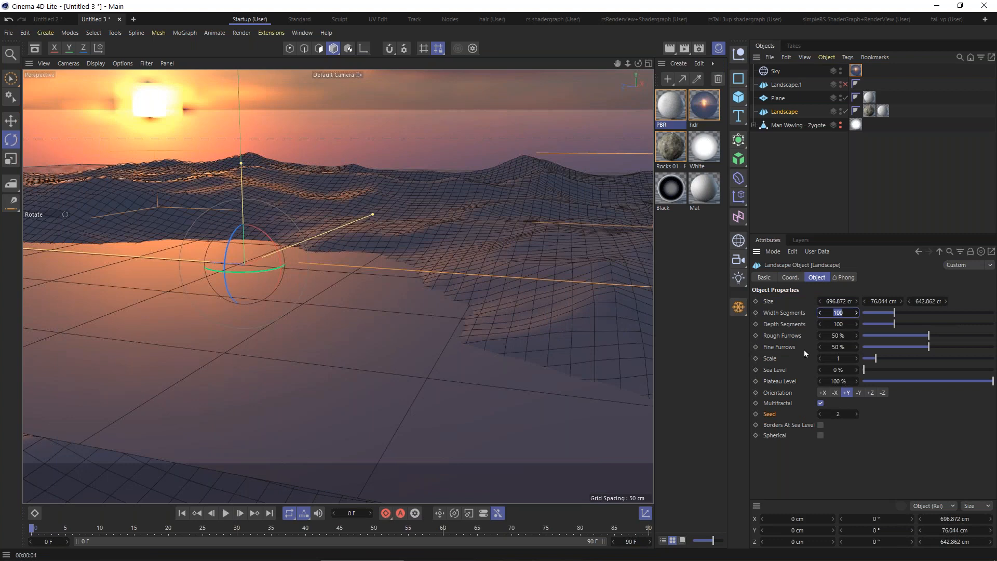
pyautogui.write('400')
pyautogui.press('Tab')
pyautogui.write('400')
pyautogui.press('Return')
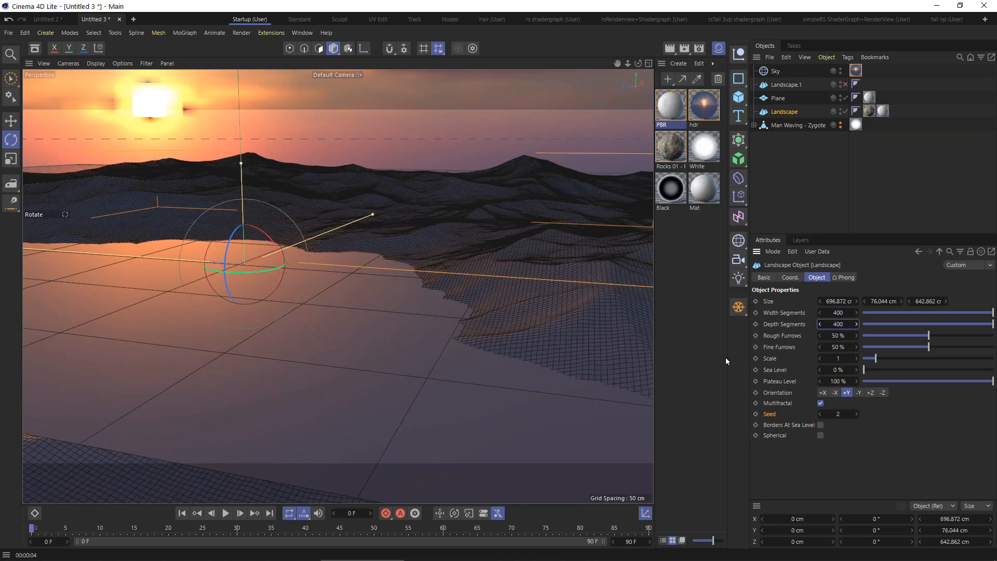
pyautogui.keyDown('alt'); pyautogui.moveTo(357, 207); pyautogui.dragTo(353, 188, button='right'); pyautogui.keyUp('alt')
pyautogui.keyDown('alt'); pyautogui.moveTo(462, 397); pyautogui.dragTo(491, 386); pyautogui.keyUp('alt')
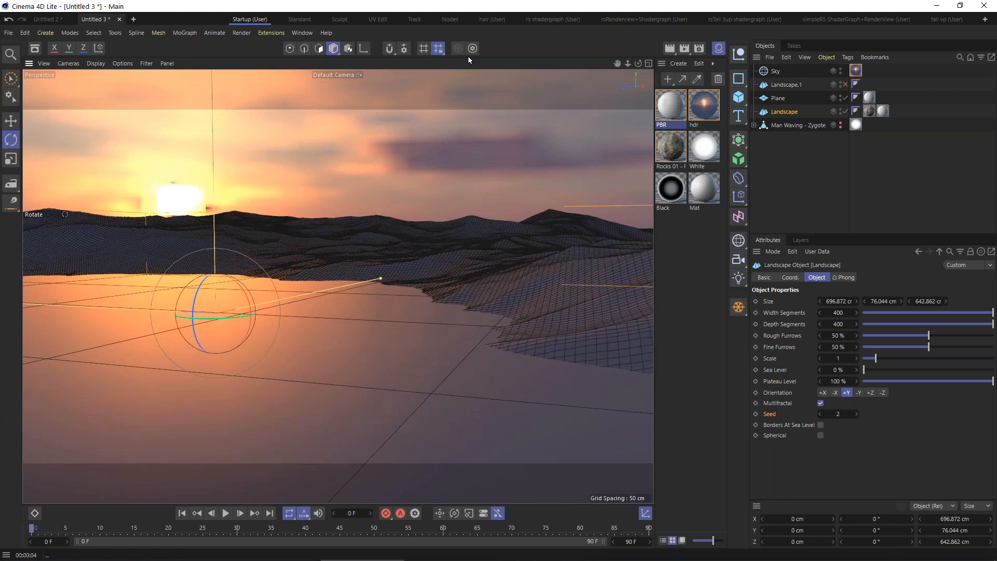
# Step: Search the asset library's media and materials for water
pyautogui.click(35, 49)
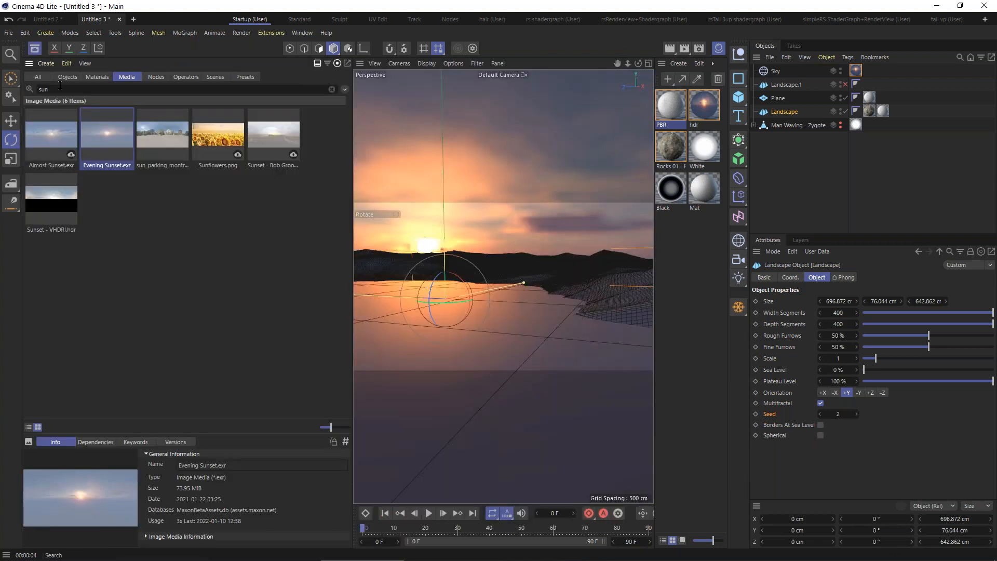
pyautogui.write('water')
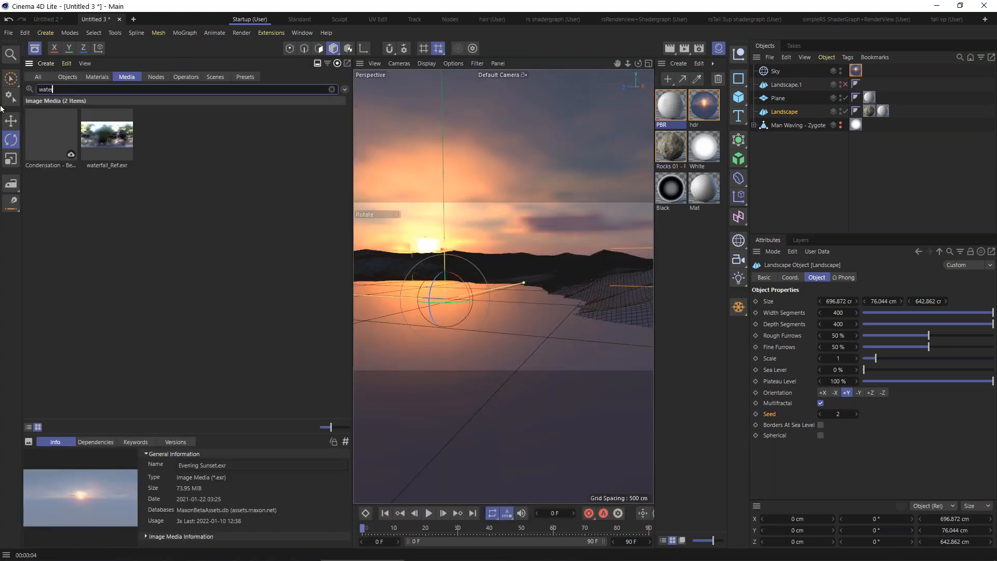
pyautogui.click(98, 77)
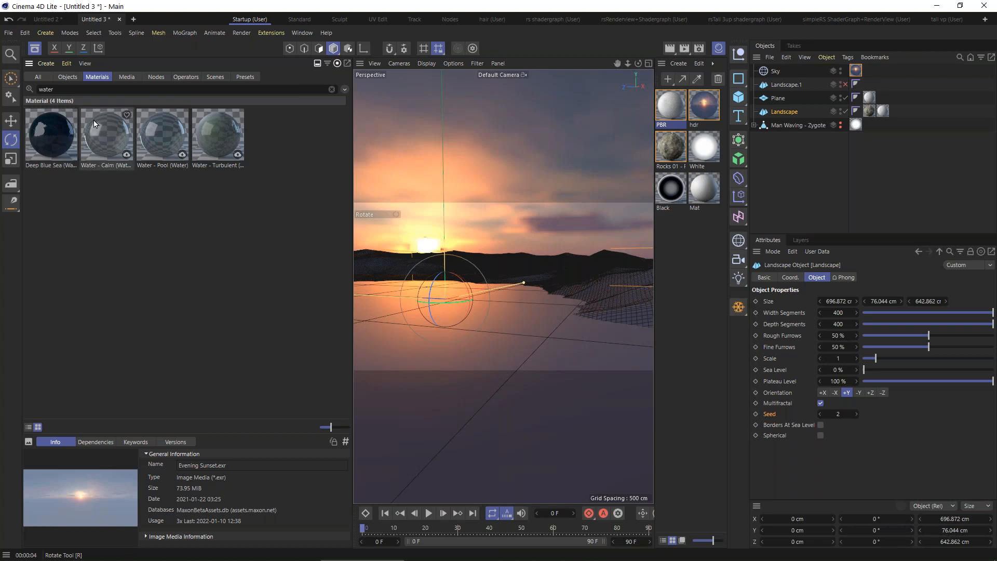
pyautogui.click(35, 48)
# Step: Create a new PBR material and name it water
pyautogui.click(679, 63)
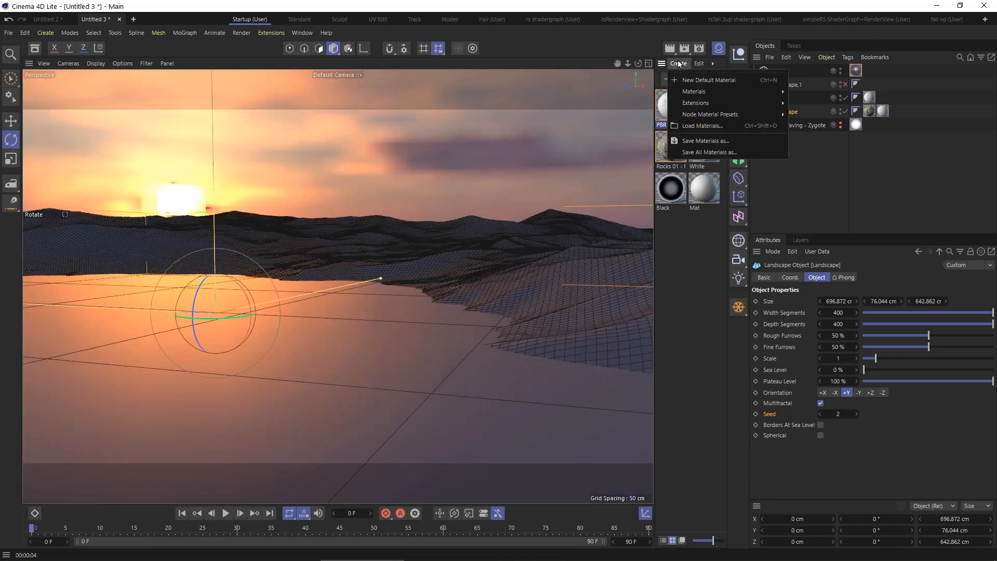
pyautogui.moveTo(685, 92)
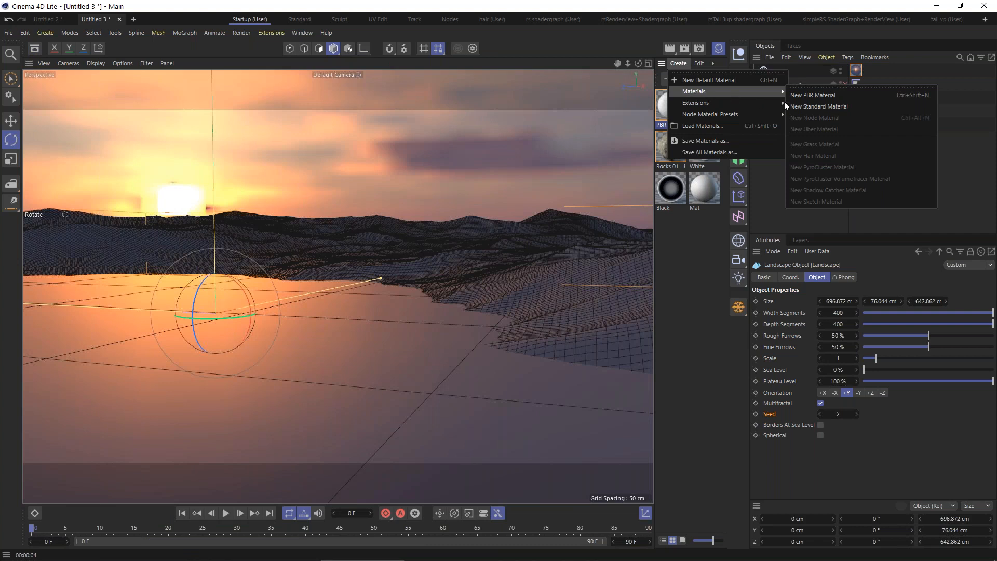
pyautogui.click(814, 95)
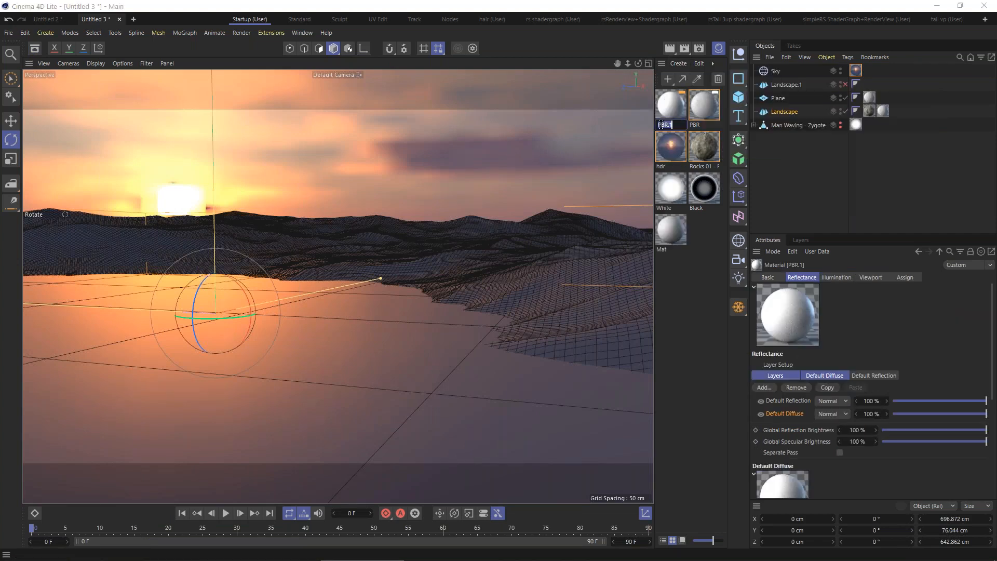
pyautogui.doubleClick(661, 126)
pyautogui.press('Return')
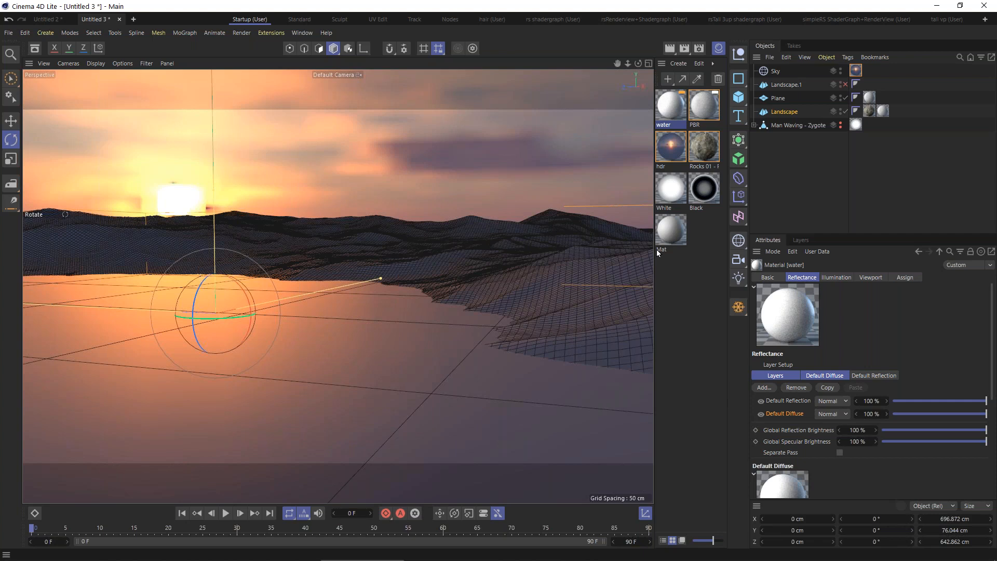
# Step: Remove the PBR material from the Landscape, keeping its Rocks 01 material
pyautogui.click(739, 97)
pyautogui.click(870, 111)
pyautogui.moveTo(897, 111); pyautogui.dragTo(897, 111)
pyautogui.click(868, 109)
pyautogui.press('Delete')
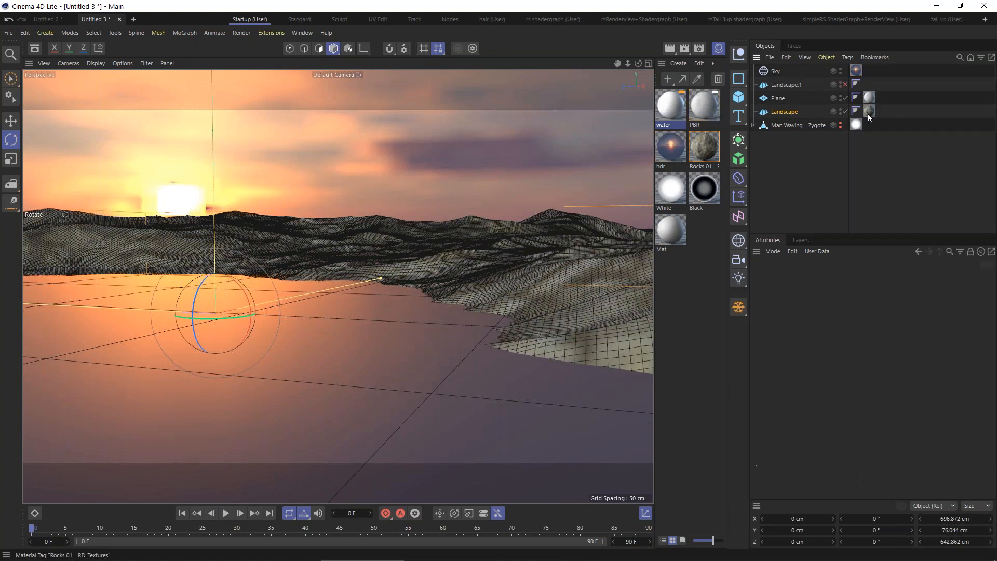
# Step: Copy the Color texture shader of the Rocks 01 material and disable its Color channel
pyautogui.doubleClick(705, 148)
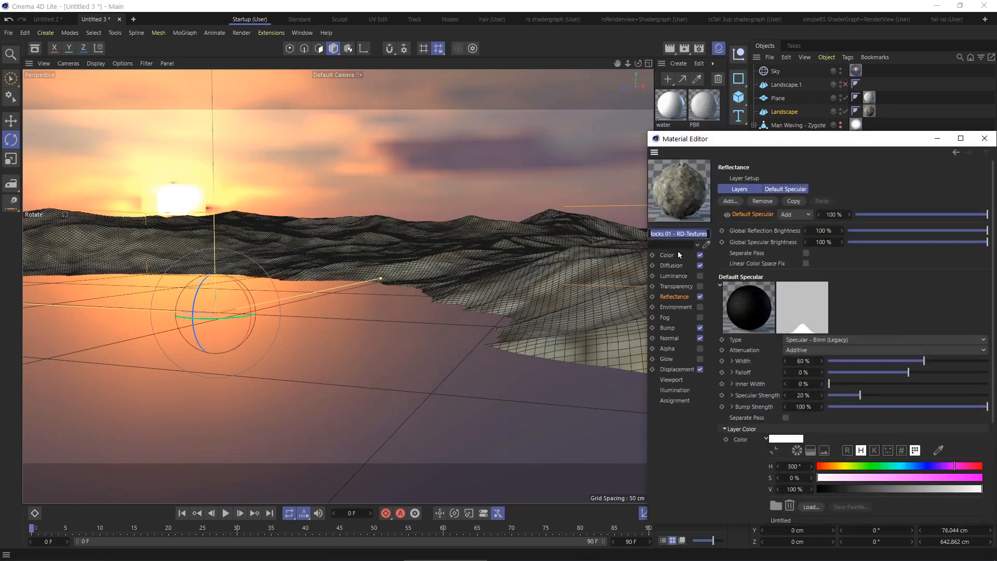
pyautogui.click(772, 320)
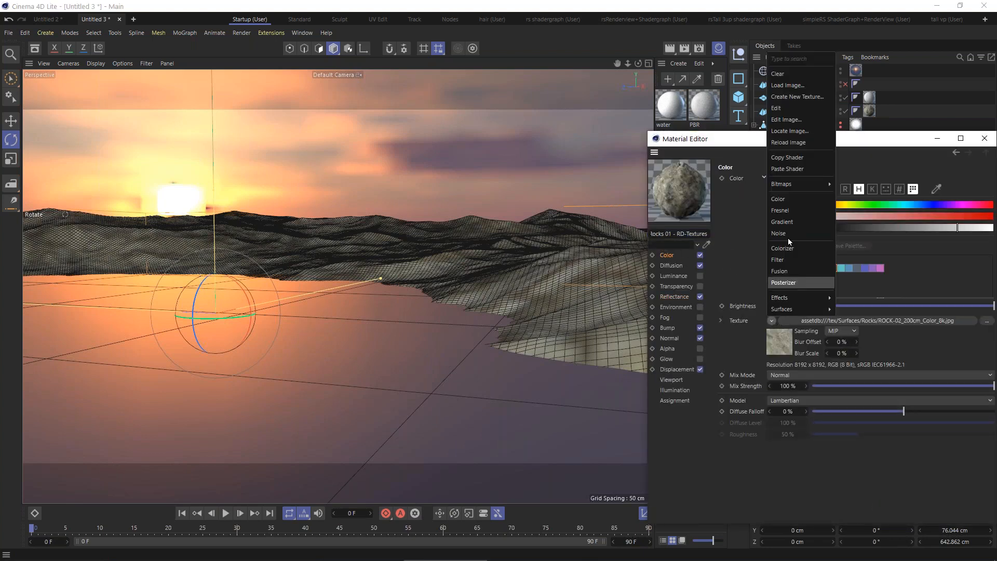
pyautogui.click(787, 158)
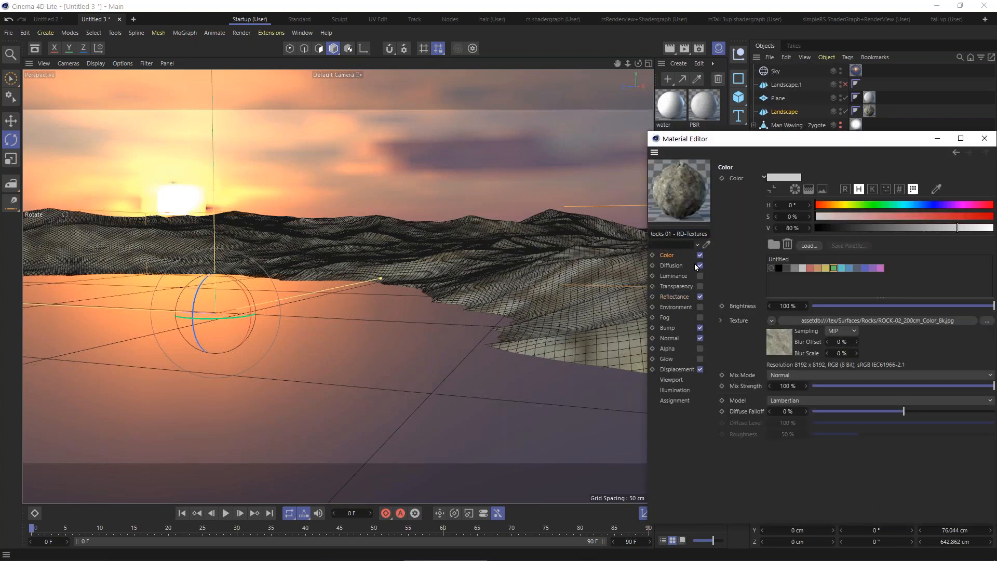
pyautogui.click(700, 255)
# Step: Add a Lambertian (Diffuse) reflectance layer beneath Default Specular in Rocks 01 and paste the copied rock texture into its Layer Color
pyautogui.click(676, 296)
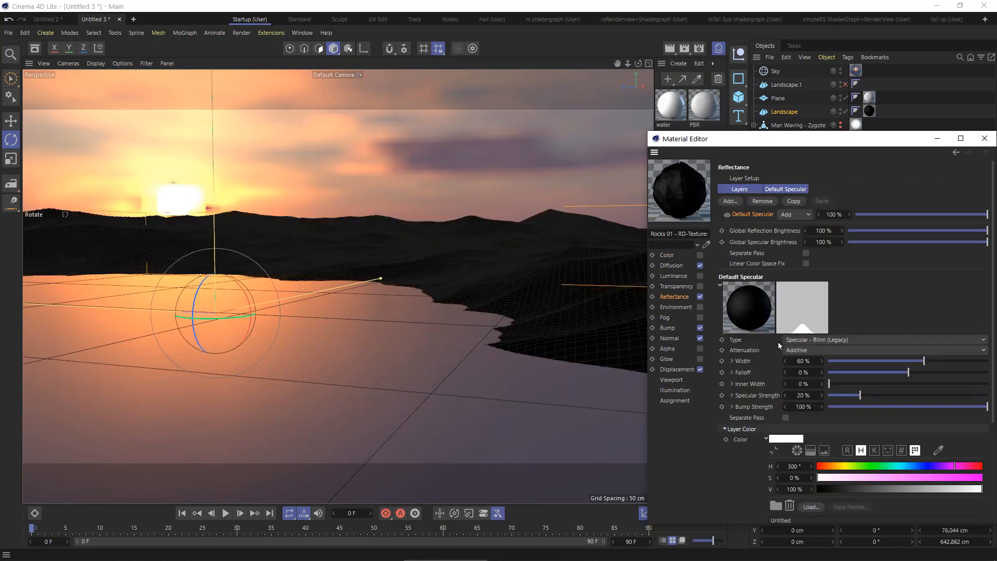
pyautogui.click(731, 202)
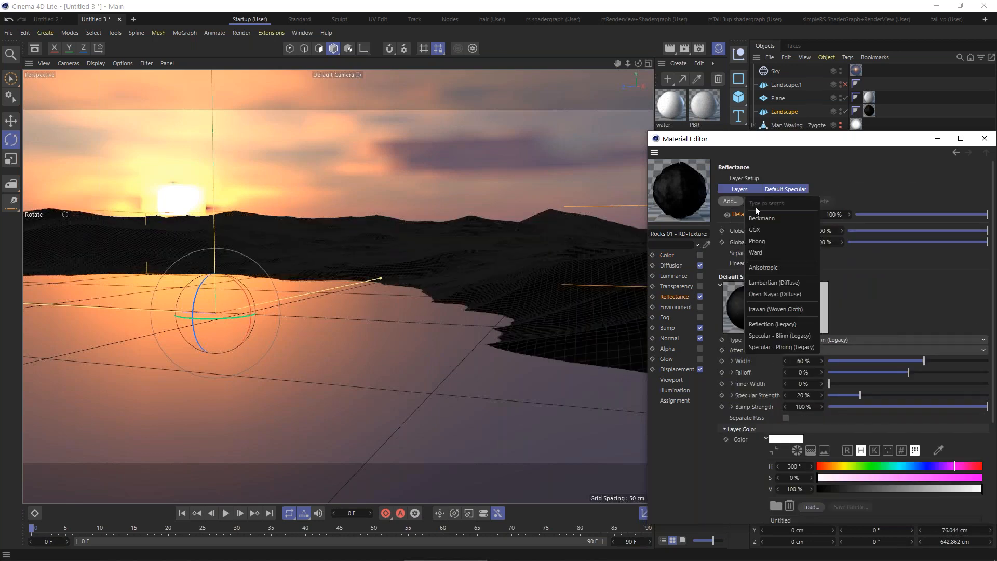
pyautogui.click(767, 285)
pyautogui.moveTo(740, 213); pyautogui.dragTo(743, 234)
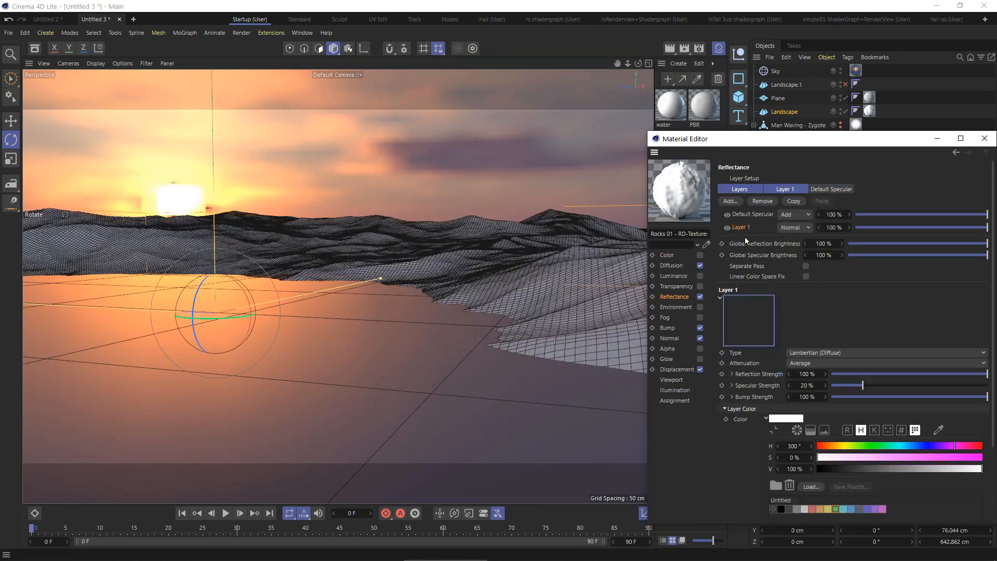
pyautogui.click(767, 418)
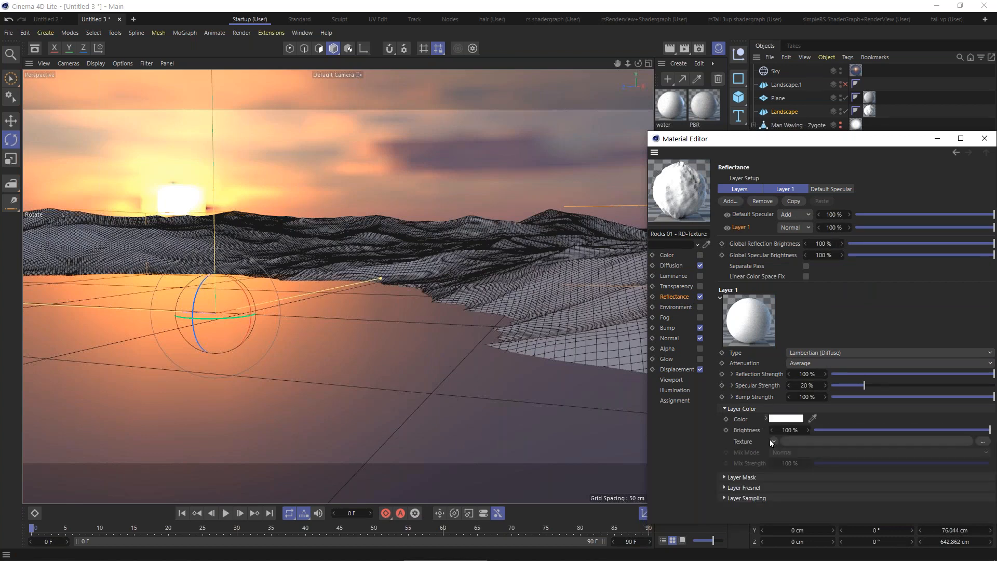
pyautogui.click(773, 441)
pyautogui.click(799, 289)
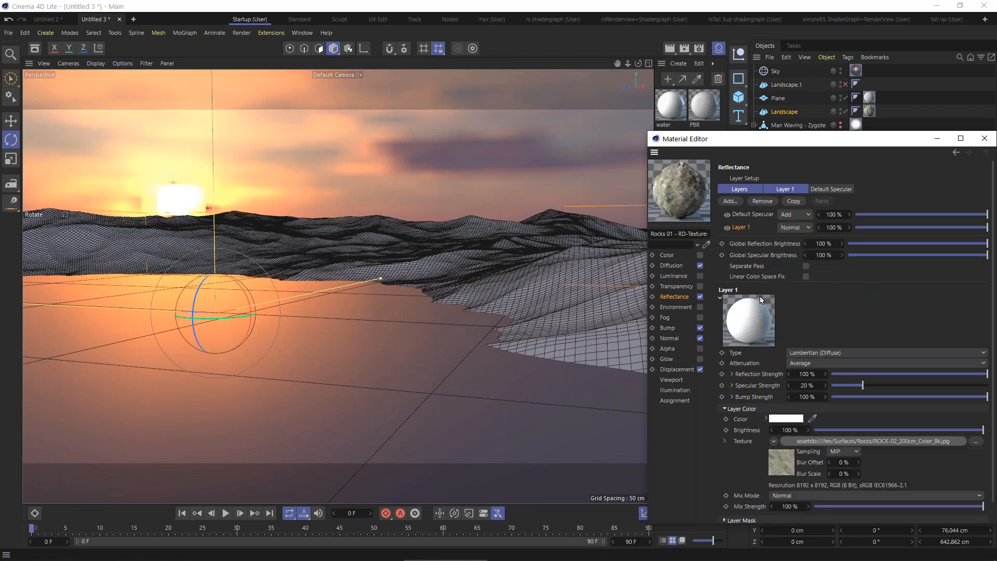
# Step: Set the rock material's Global Specular Brightness to 5% and change Layer 1 to Oren-Nayar (Diffuse) with 70% Roughness
pyautogui.click(856, 256)
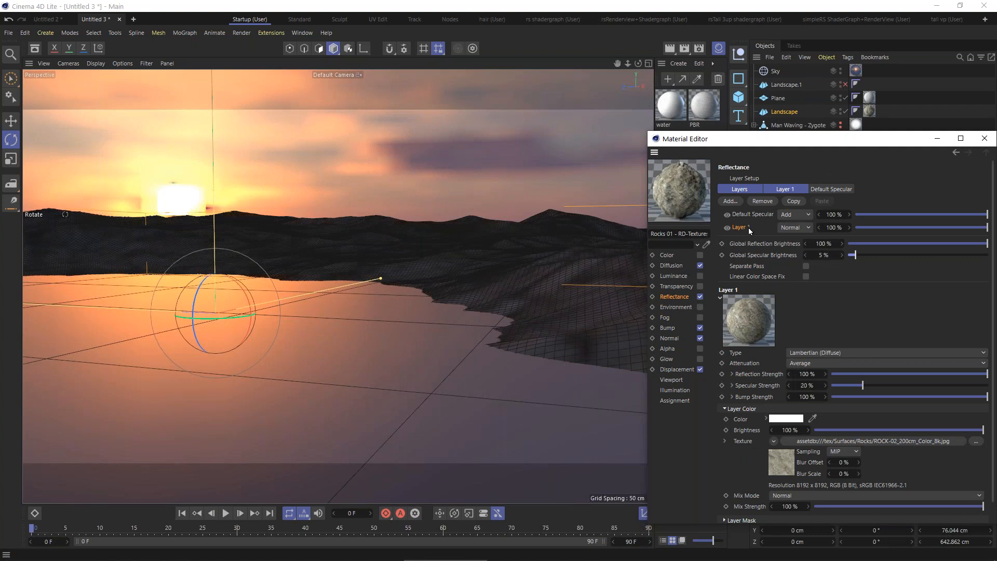
pyautogui.click(830, 188)
pyautogui.click(785, 189)
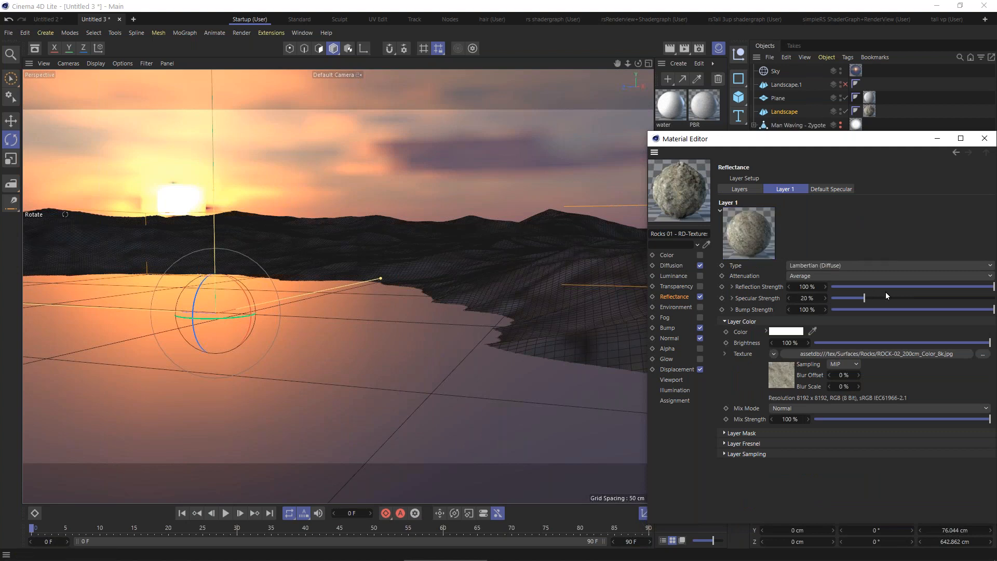
pyautogui.click(825, 263)
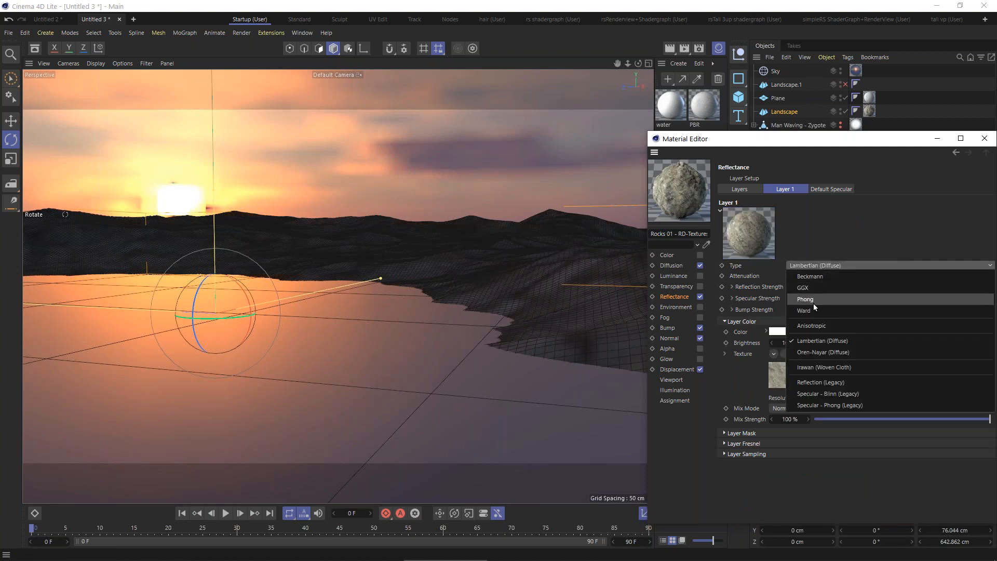
pyautogui.click(818, 350)
pyautogui.moveTo(876, 287); pyautogui.dragTo(889, 286)
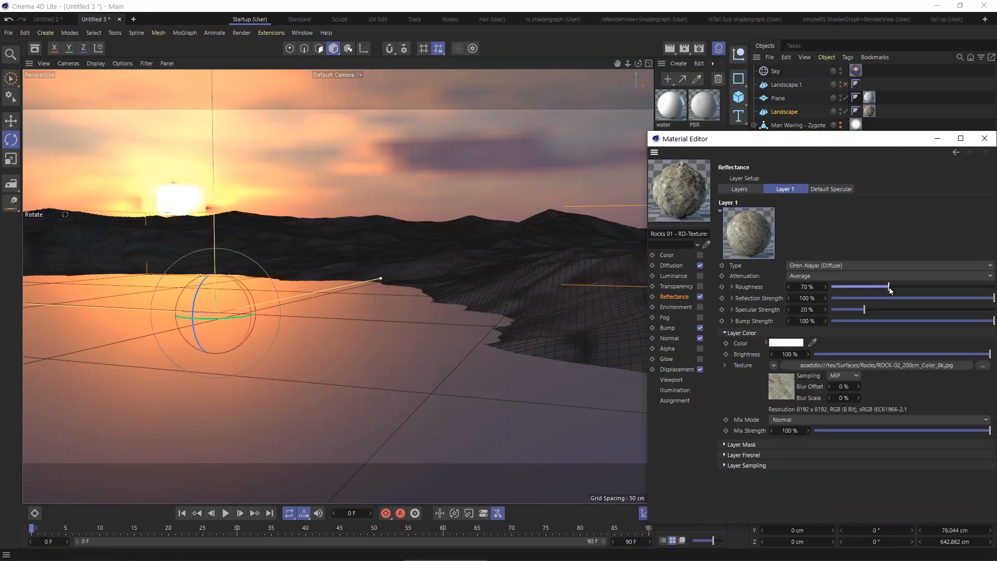
# Step: Close the Material Editor and render the view to check the rock material
pyautogui.moveTo(858, 139); pyautogui.dragTo(738, 118)
pyautogui.click(863, 118)
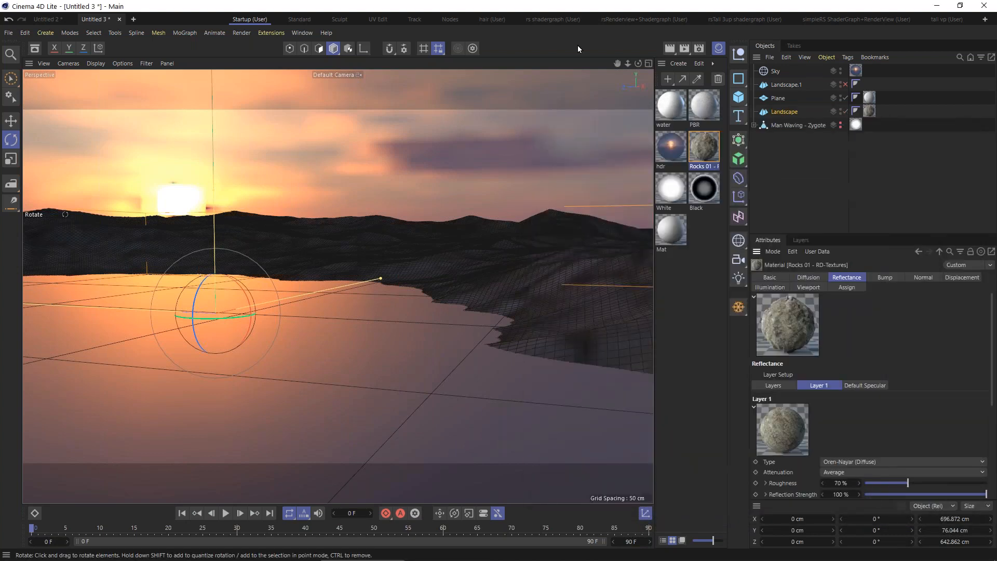
pyautogui.hotkey('ctrl', 'r')
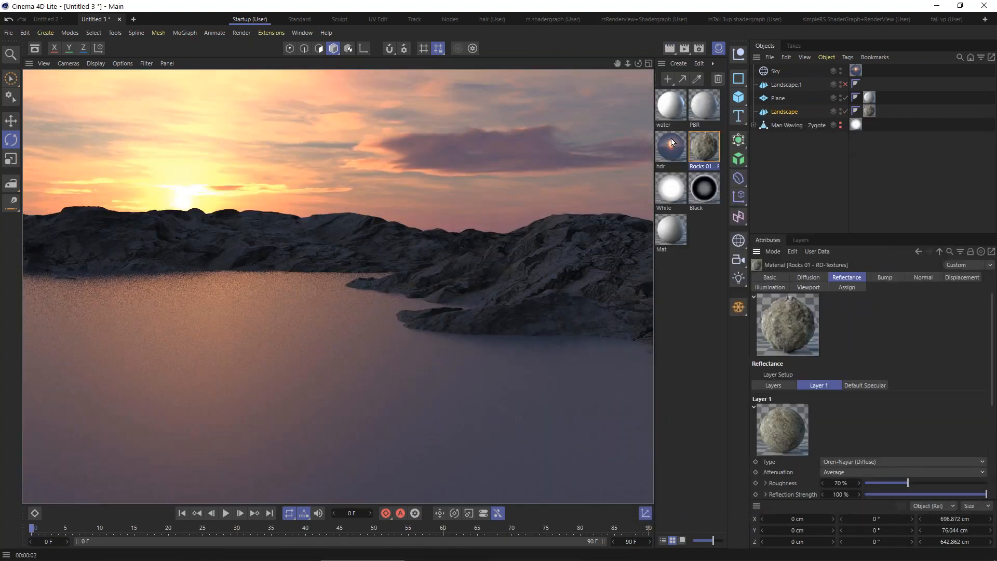
# Step: Disable Reflectance on the water material and enable Transparency with the Water refraction preset
pyautogui.doubleClick(670, 107)
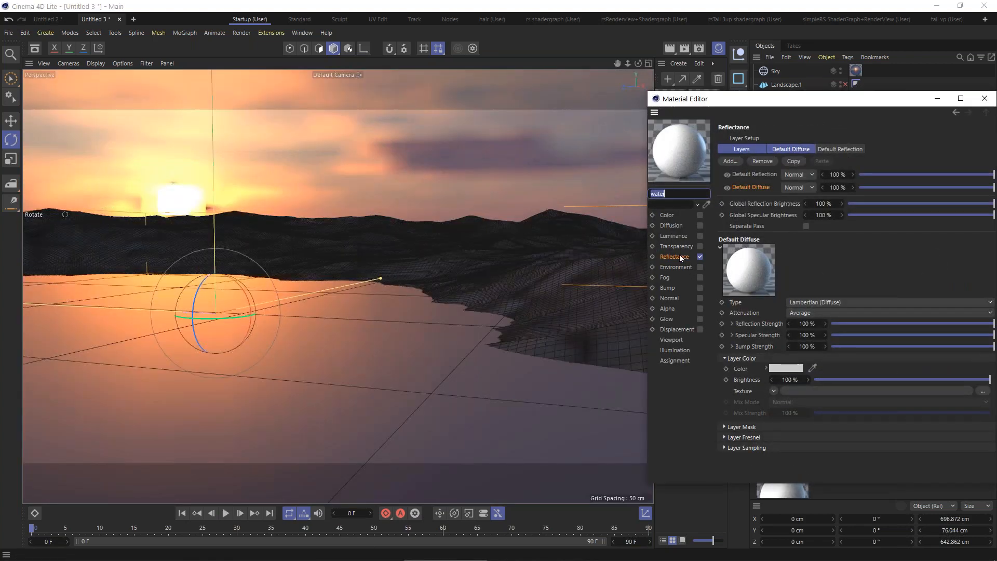
pyautogui.click(700, 257)
pyautogui.click(677, 246)
pyautogui.click(701, 246)
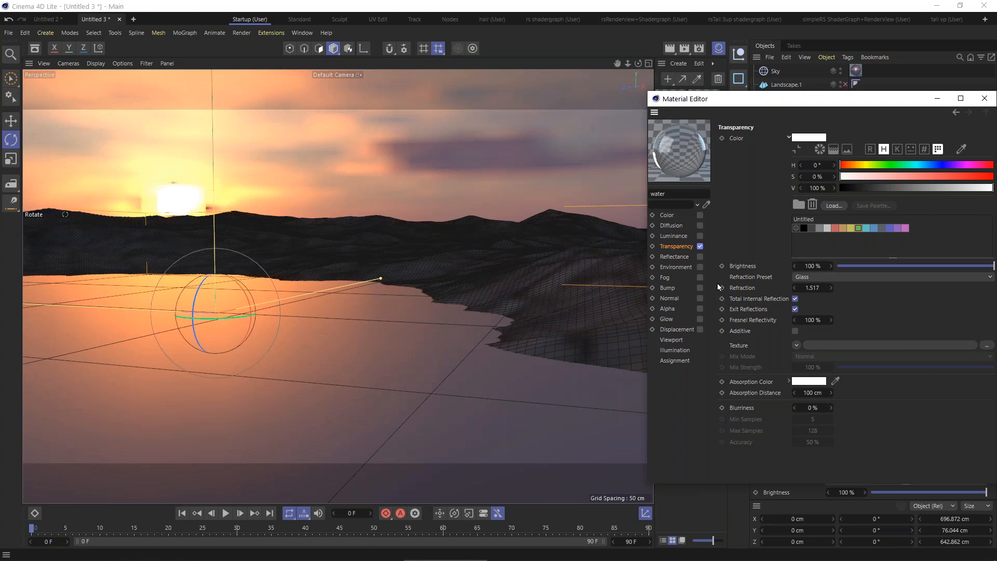
pyautogui.click(813, 278)
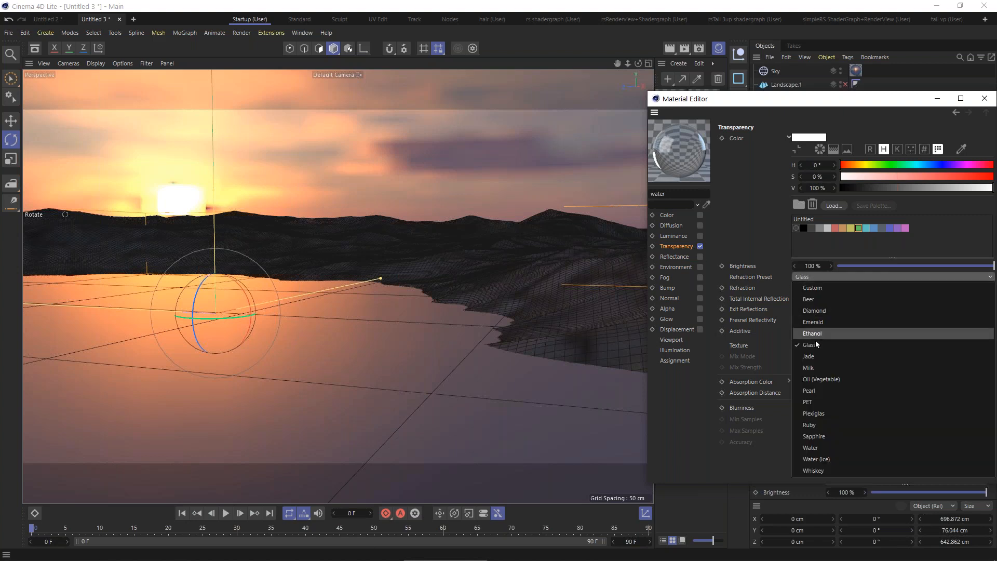
pyautogui.click(815, 448)
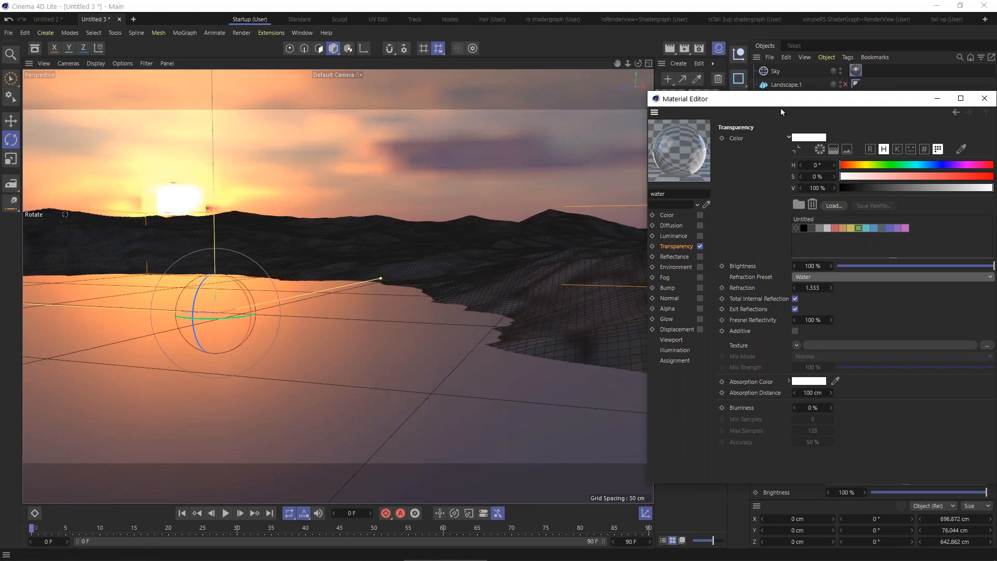
# Step: Apply the water material to the Plane in place of PBR, rename the Plane water, and close the Material Editor
pyautogui.moveTo(715, 101); pyautogui.dragTo(676, 272)
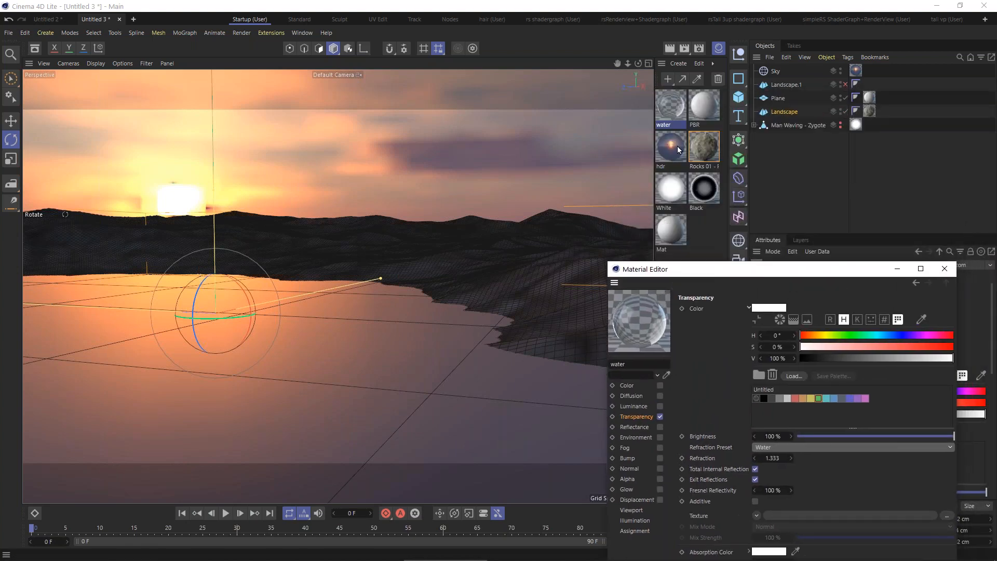
pyautogui.moveTo(671, 107); pyautogui.dragTo(831, 100)
pyautogui.doubleClick(779, 98)
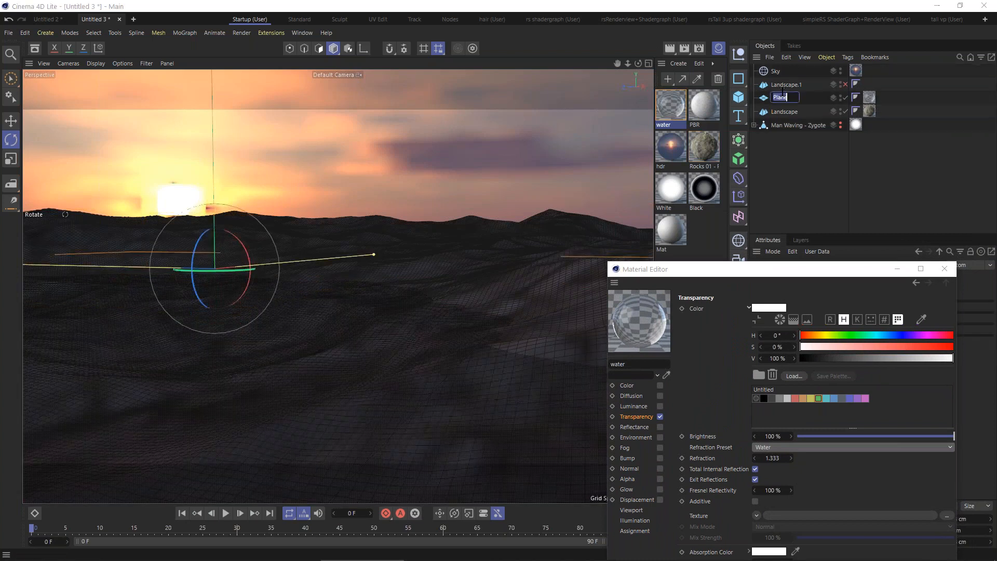
pyautogui.write('water')
pyautogui.press('Return')
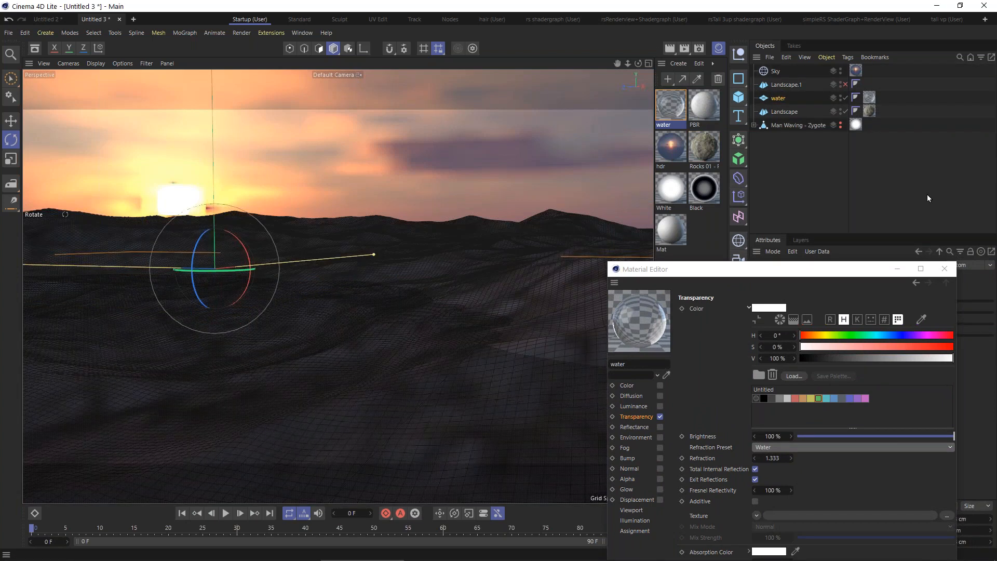
pyautogui.click(944, 270)
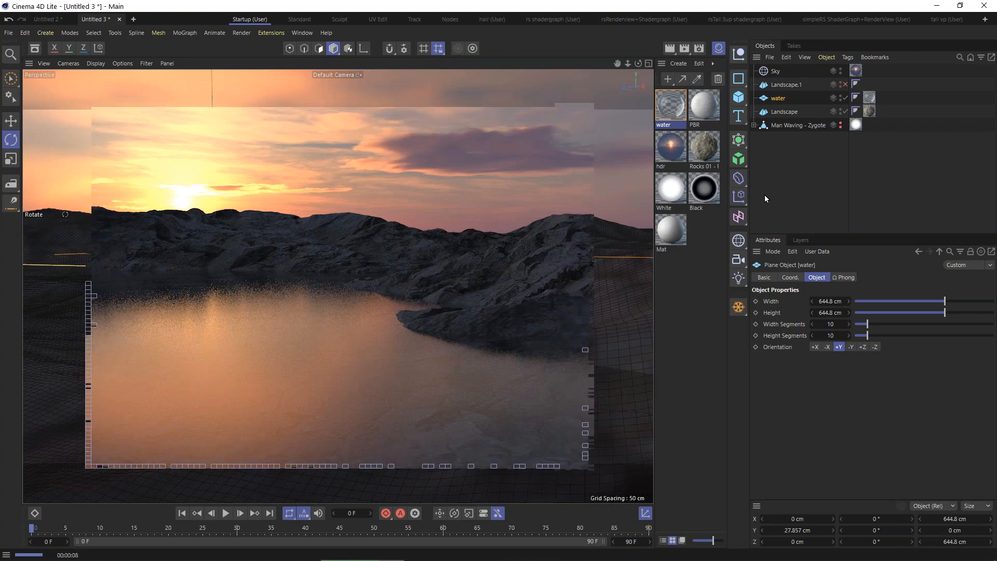
# Step: Enable Bump on the water material with the Water surface shader at 5% Strength, and render the view with the editor closed
pyautogui.doubleClick(671, 107)
pyautogui.click(681, 287)
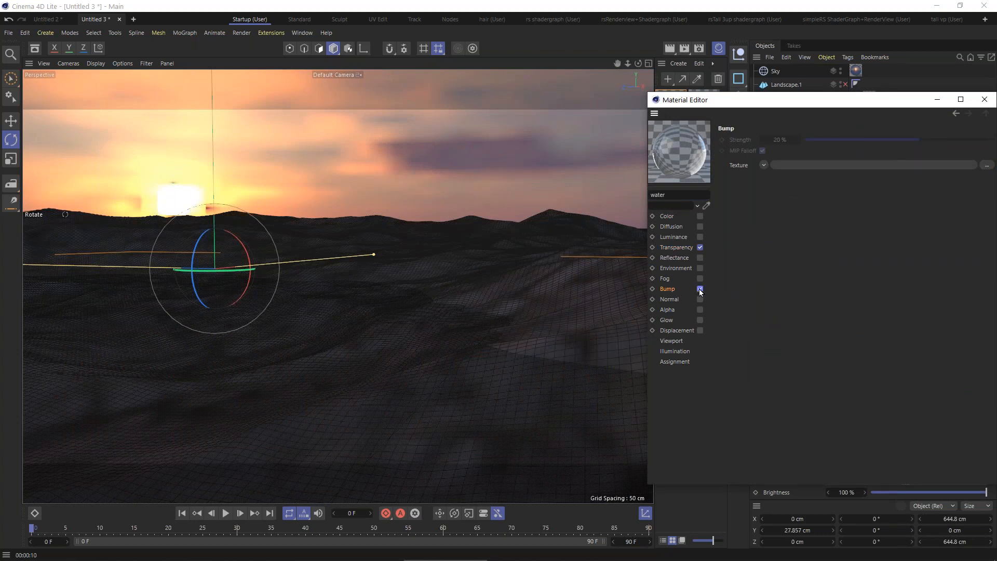
pyautogui.click(764, 165)
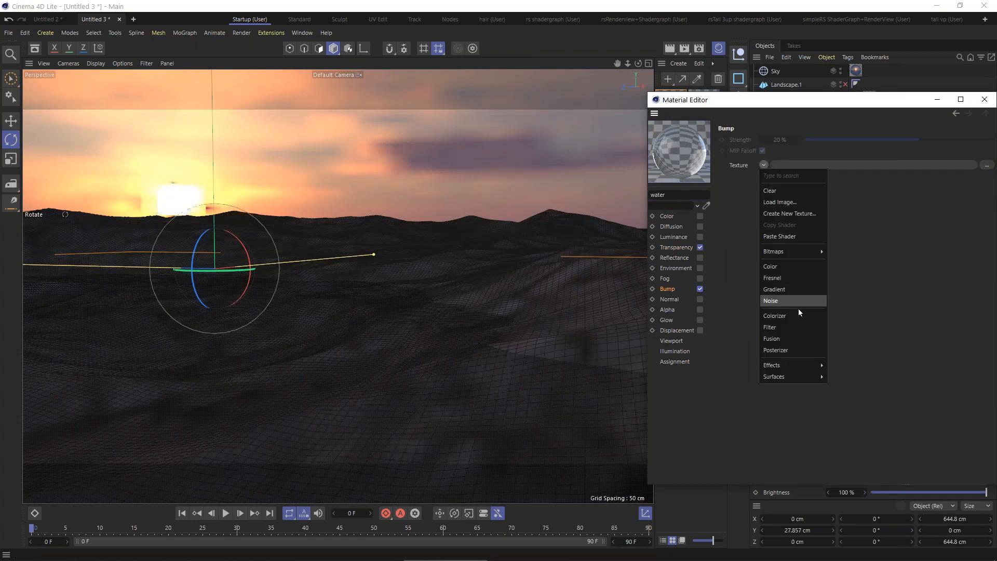
pyautogui.moveTo(799, 378)
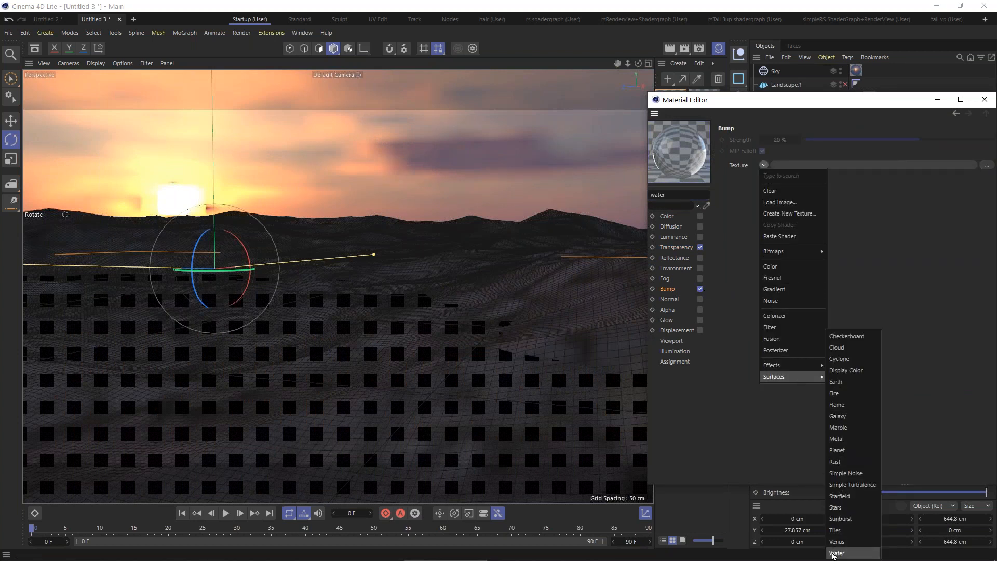
pyautogui.click(850, 553)
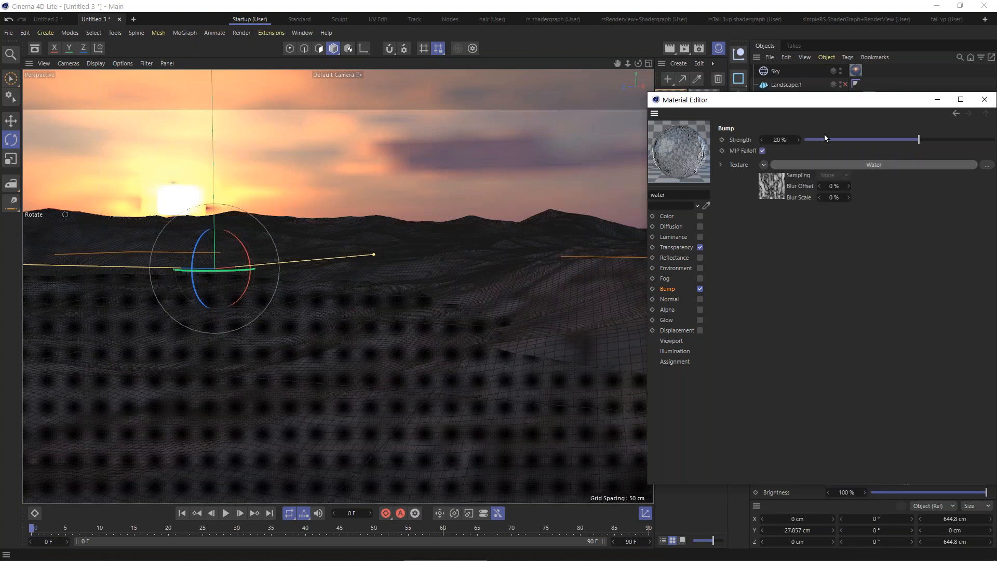
pyautogui.moveTo(866, 102); pyautogui.dragTo(706, 126)
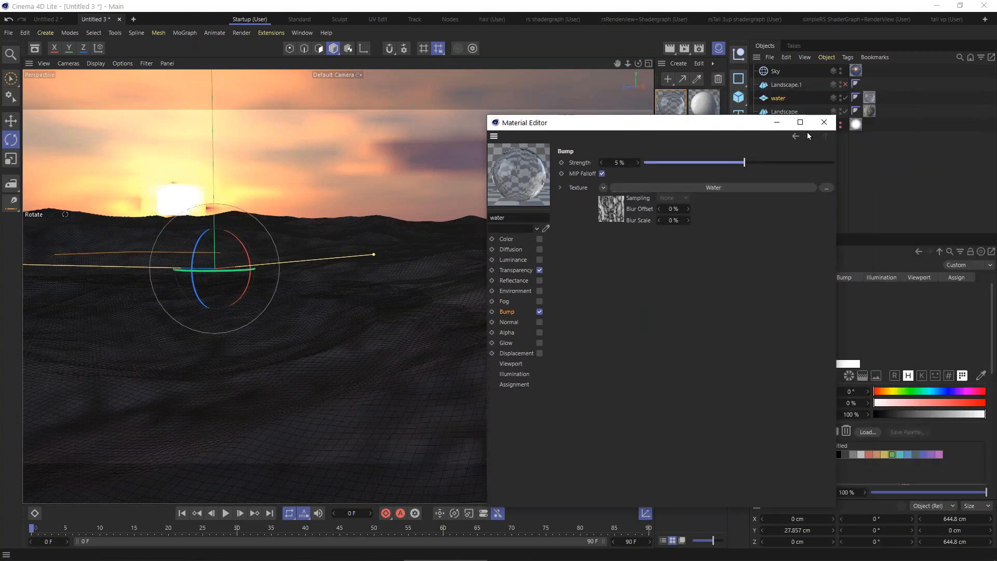
pyautogui.click(824, 122)
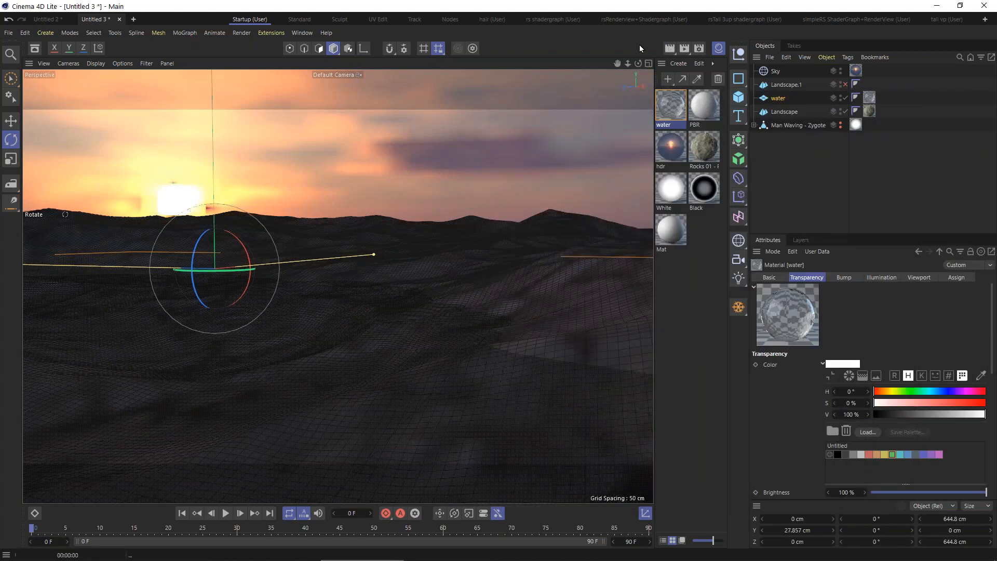
pyautogui.hotkey('alt', 'r')
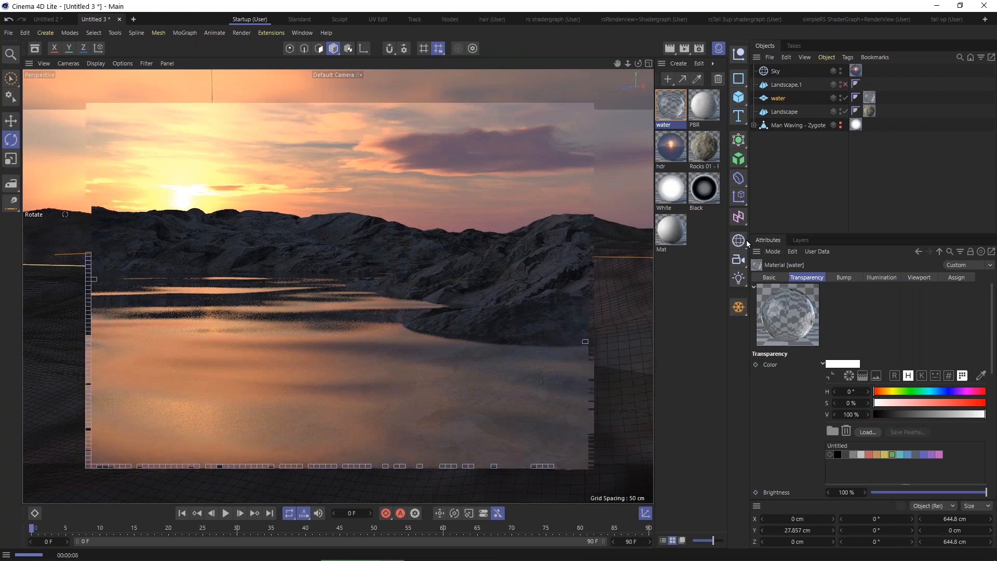
# Step: Set the V Frequency of the water material's Water bump shader to 1.5 and re-render the view
pyautogui.click(844, 278)
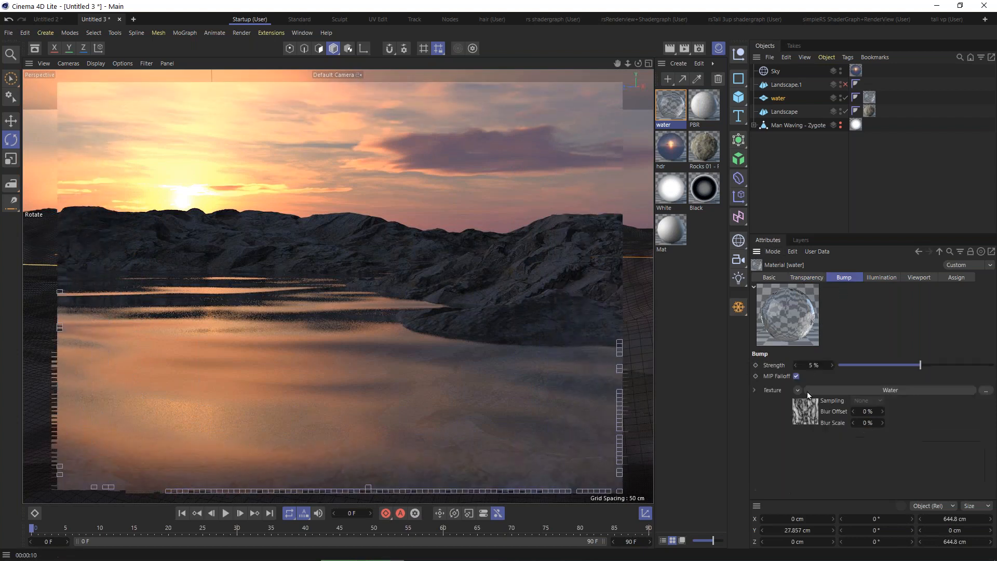
pyautogui.click(807, 392)
pyautogui.click(803, 421)
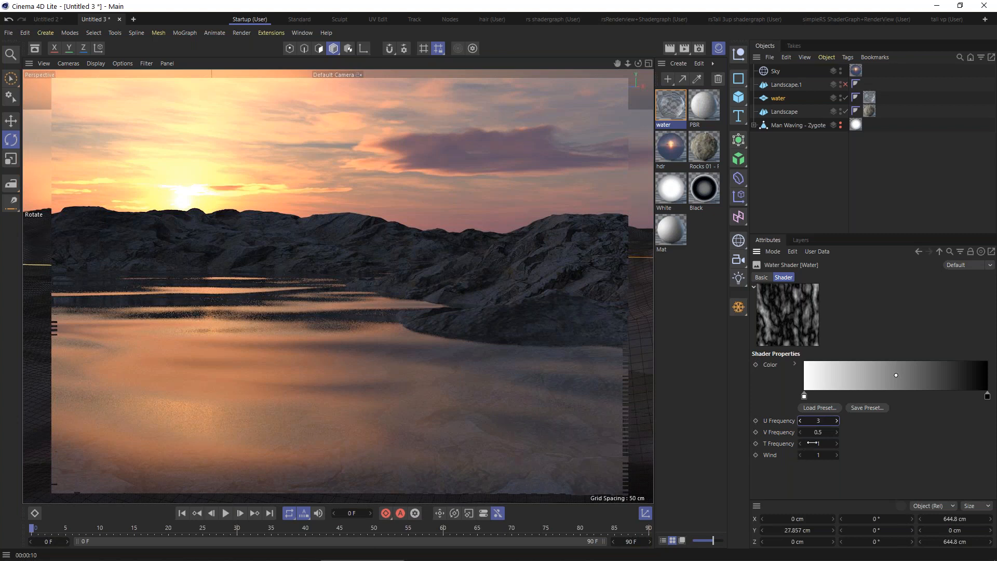
pyautogui.click(816, 433)
pyautogui.write('1.5')
pyautogui.press('Return')
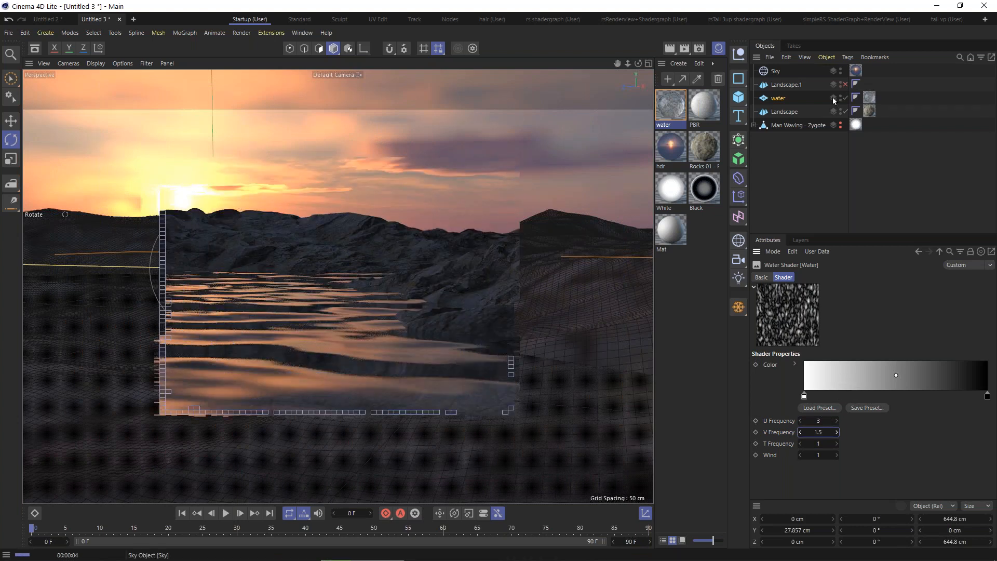
# Step: Reopen the water material in the Material Editor and set its Bump Strength to 2%
pyautogui.doubleClick(674, 110)
pyautogui.moveTo(899, 142); pyautogui.dragTo(901, 142)
pyautogui.moveTo(862, 103); pyautogui.dragTo(757, 123)
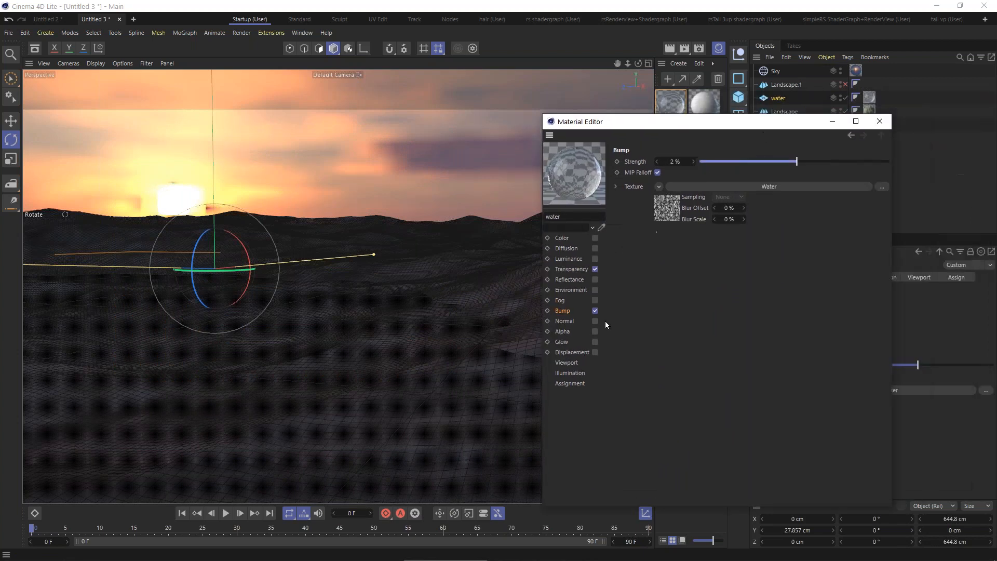
# Step: Set the water's Fresnel Reflectivity to 68% and its Absorption Color to light blue (H 190°, S 30%, V 91%)
pyautogui.click(573, 269)
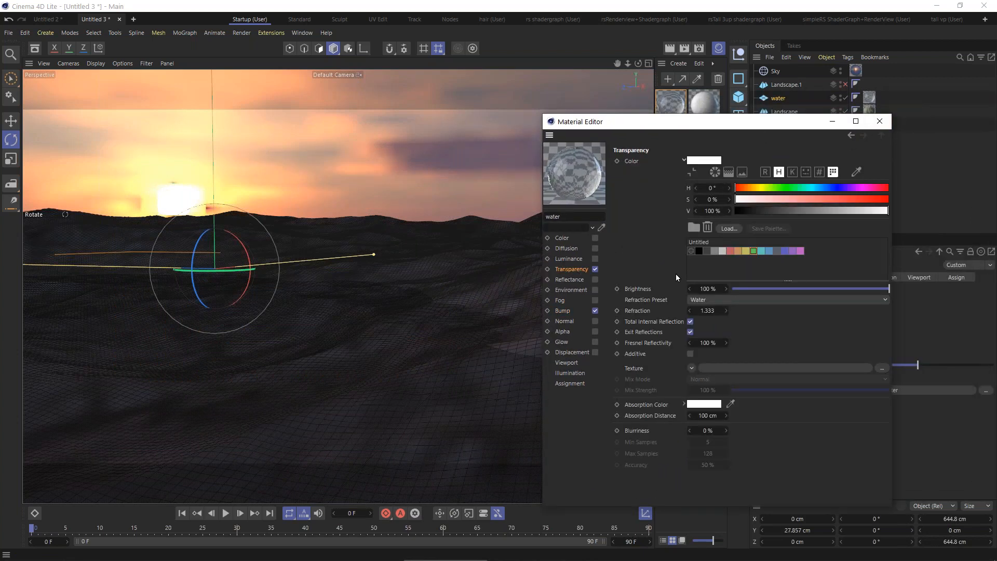
pyautogui.moveTo(685, 350); pyautogui.dragTo(669, 353)
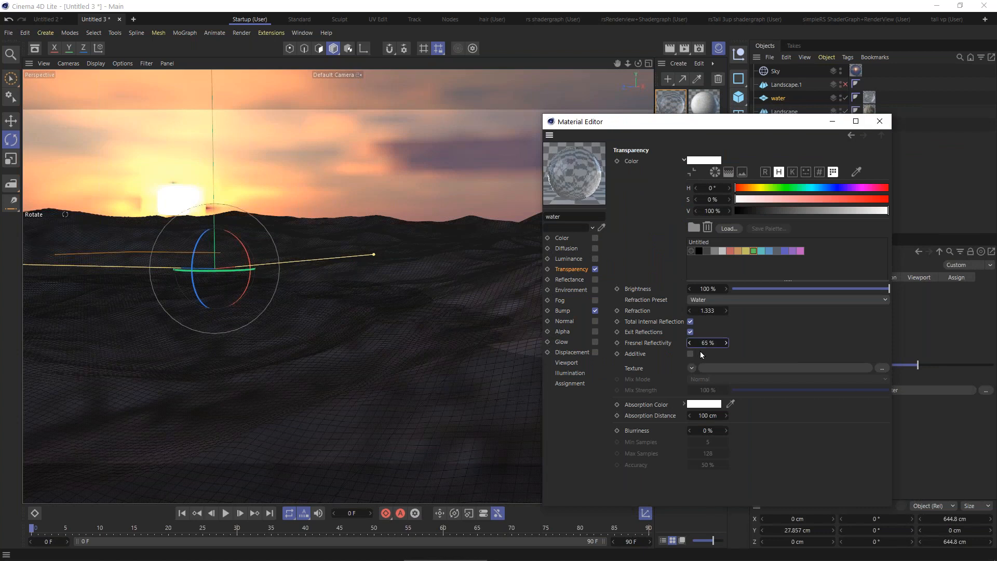
pyautogui.click(702, 408)
pyautogui.moveTo(784, 415); pyautogui.dragTo(787, 416)
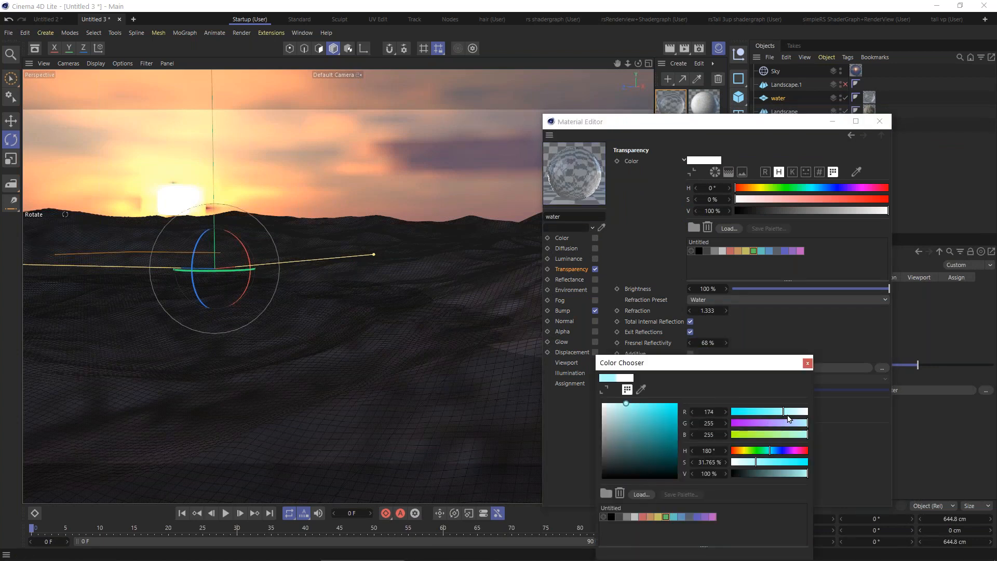
pyautogui.click(773, 455)
pyautogui.moveTo(751, 462); pyautogui.dragTo(804, 473)
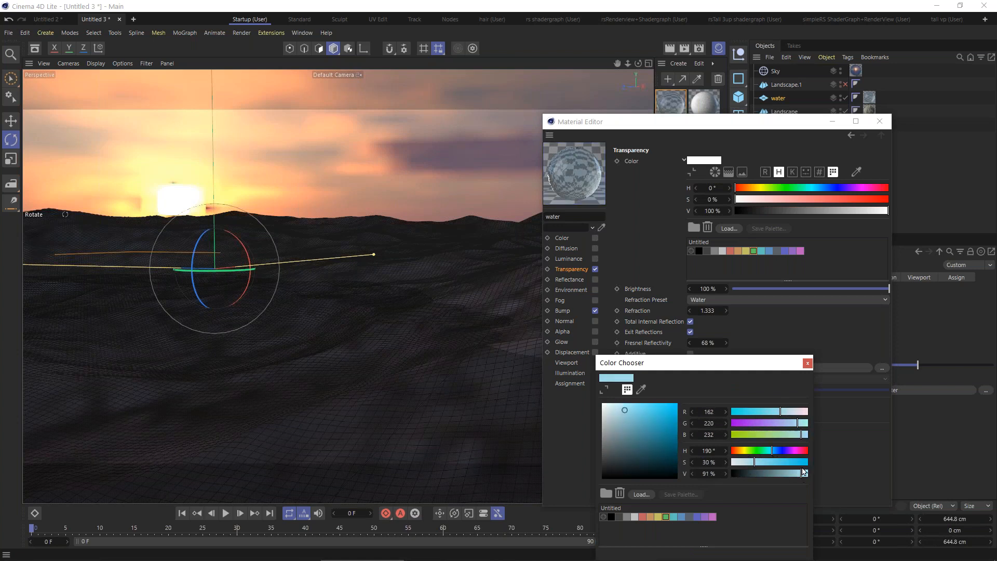
pyautogui.click(807, 364)
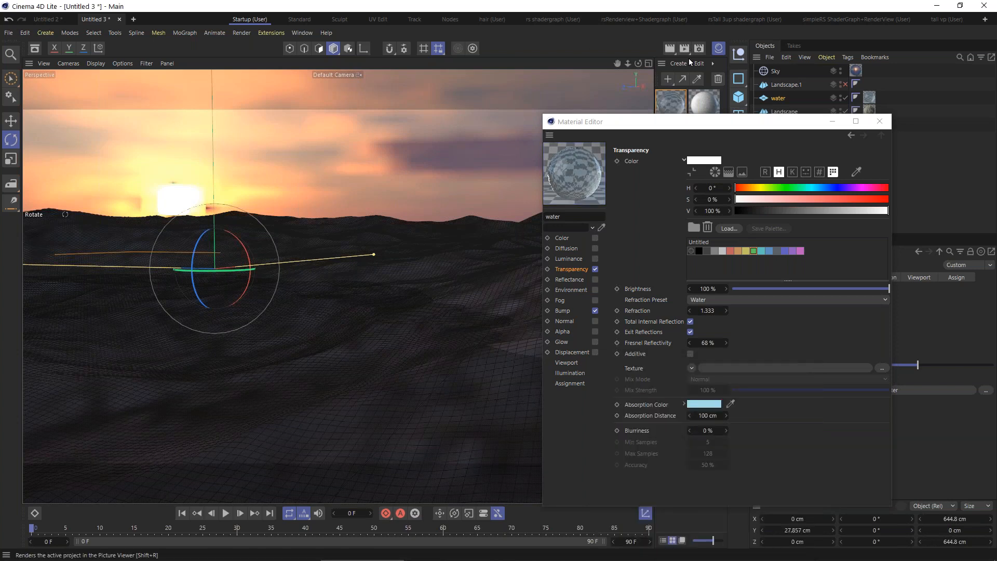
# Step: Set the water's Absorption Distance to 10 cm and render the view
pyautogui.doubleClick(704, 415)
pyautogui.write('10')
pyautogui.press('Return')
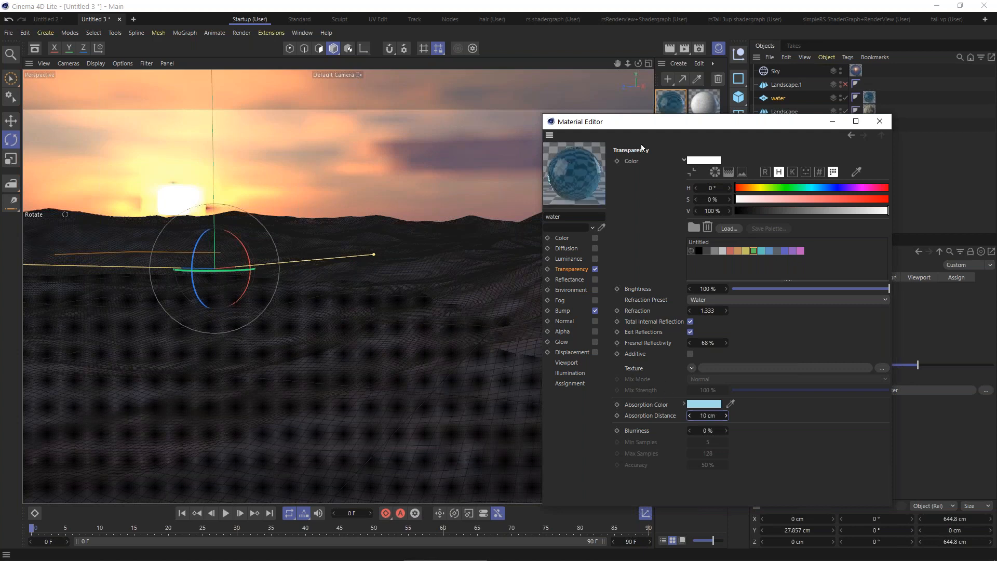
pyautogui.click(669, 48)
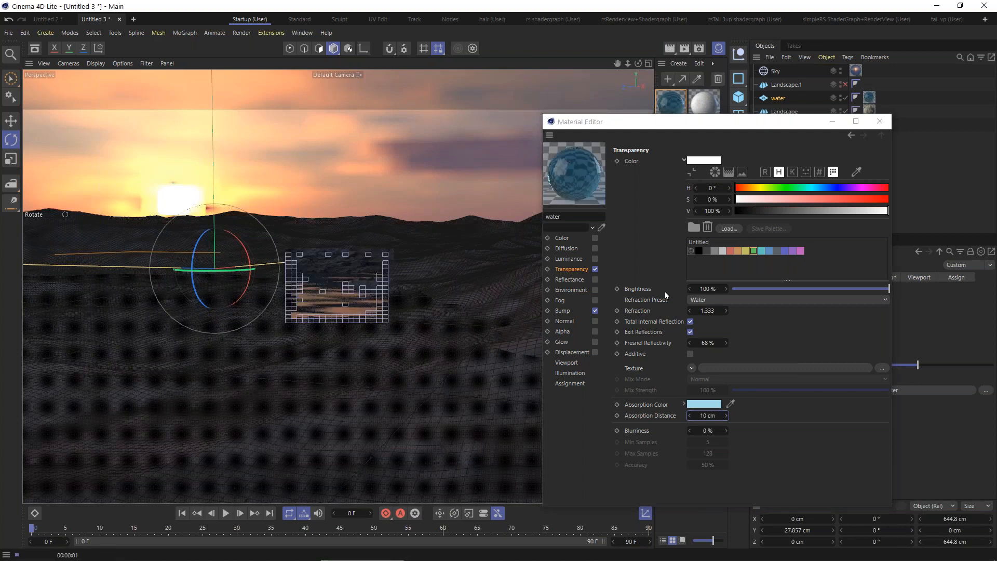
# Step: Set the water's Absorption Distance to 5 cm
pyautogui.doubleClick(704, 416)
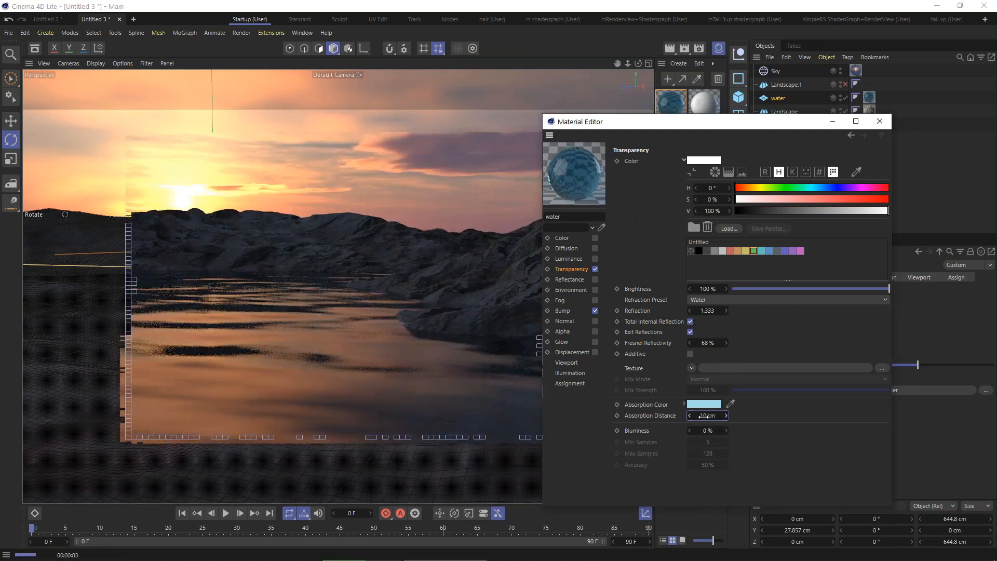
pyautogui.write('5')
pyautogui.press('Return')
# Step: Change the water's Absorption Color to a teal of H 165°, S 54%, V 69% and render the view
pyautogui.click(684, 404)
pyautogui.click(835, 454)
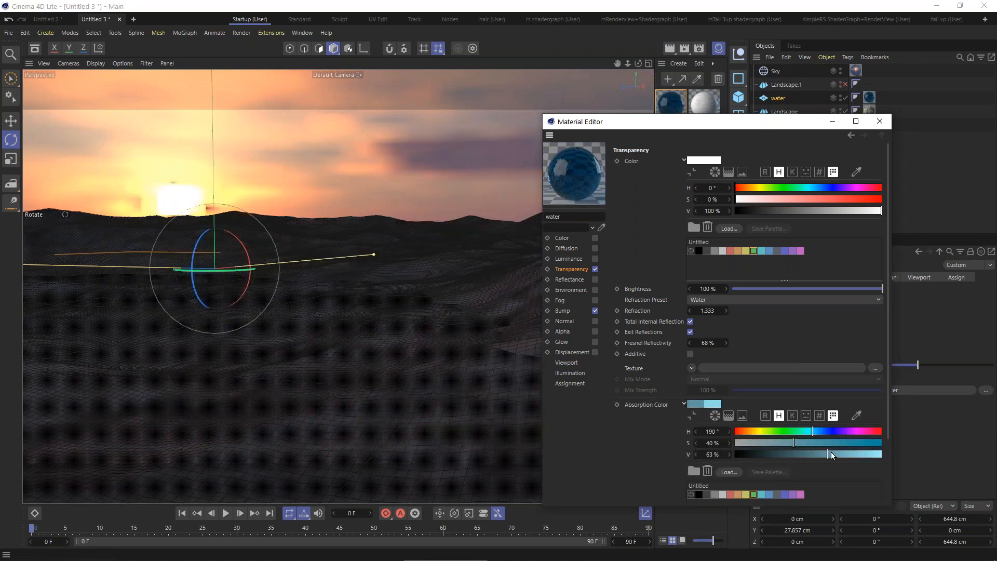
pyautogui.click(794, 443)
pyautogui.click(803, 431)
pyautogui.click(813, 442)
pyautogui.click(670, 50)
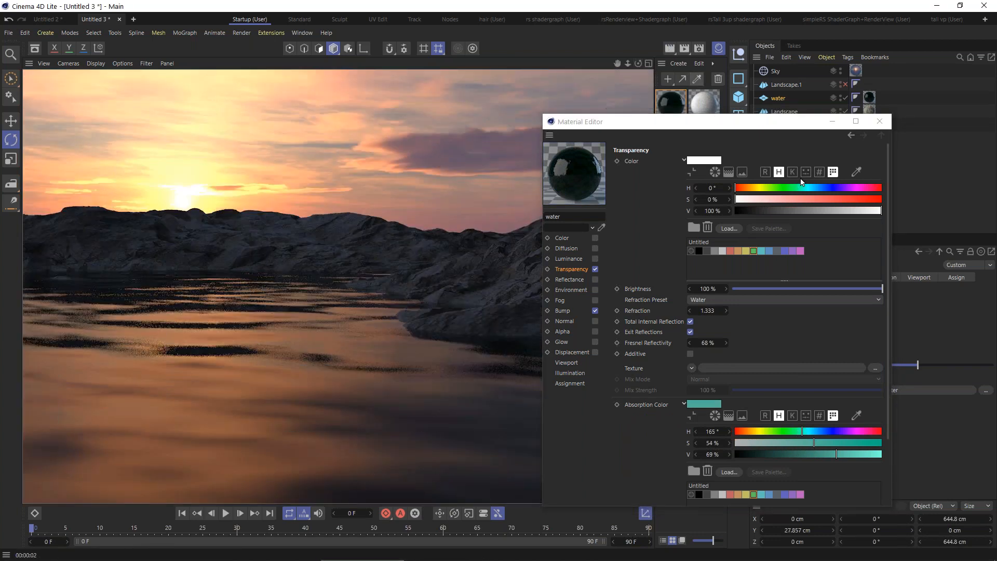
# Step: Lighten the water's Absorption Color to 15% saturation and 96% value, then close the Material Editor and render the view
pyautogui.click(875, 456)
pyautogui.click(757, 443)
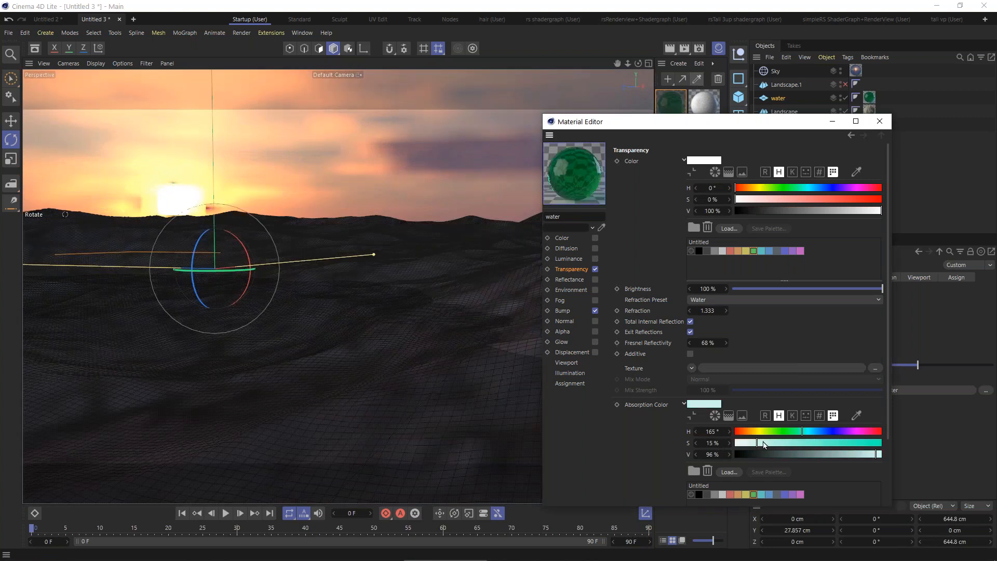
pyautogui.click(881, 122)
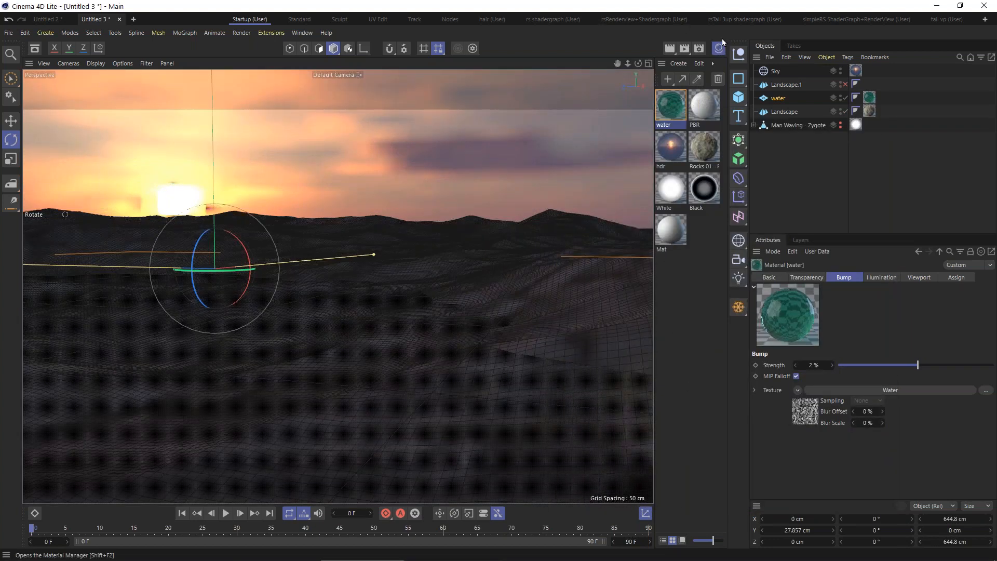
pyautogui.click(784, 99)
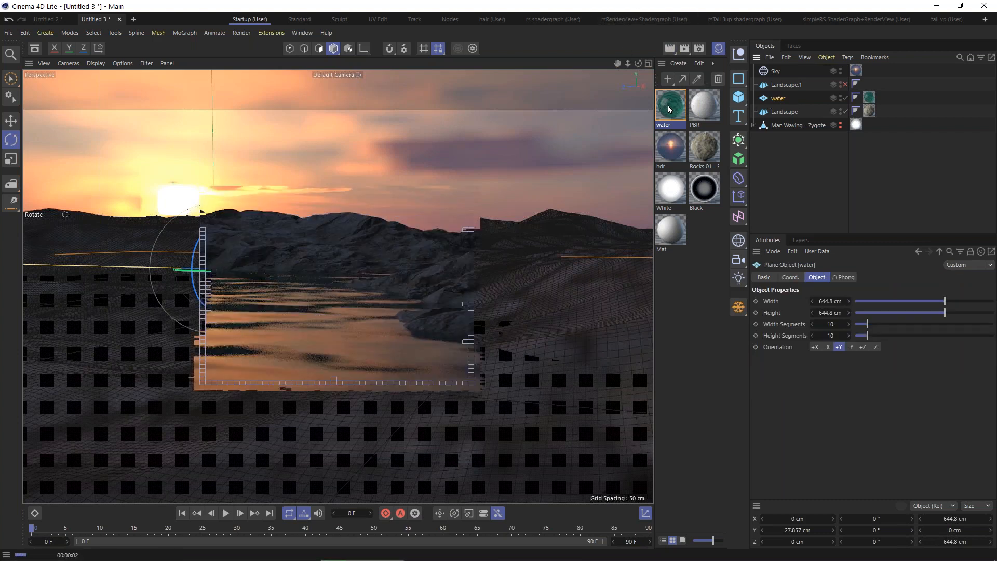
# Step: Disable Bump on the water material, set its Fresnel Reflectivity to 100%, and close the Material Editor
pyautogui.click(669, 106)
pyautogui.doubleClick(669, 106)
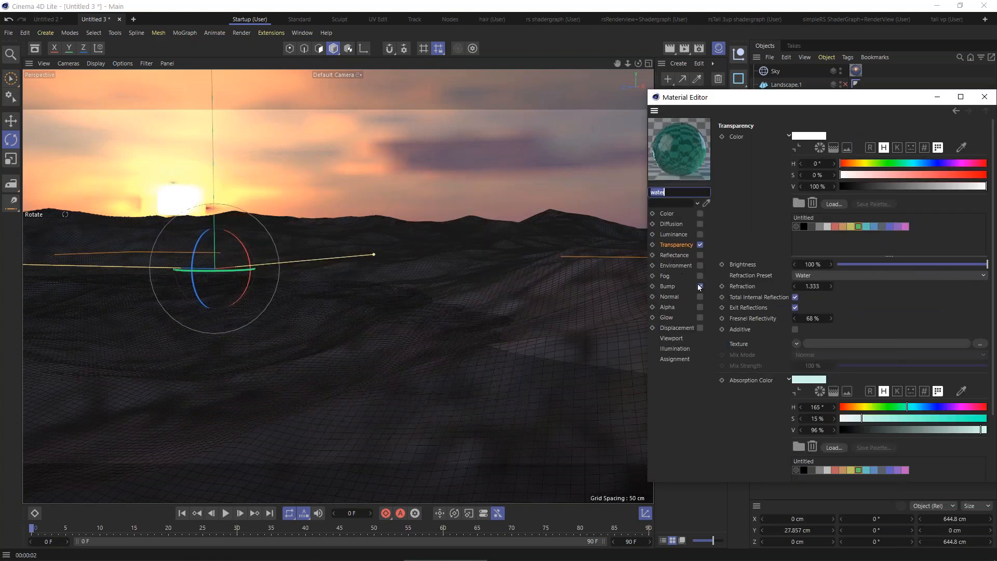
pyautogui.click(700, 244)
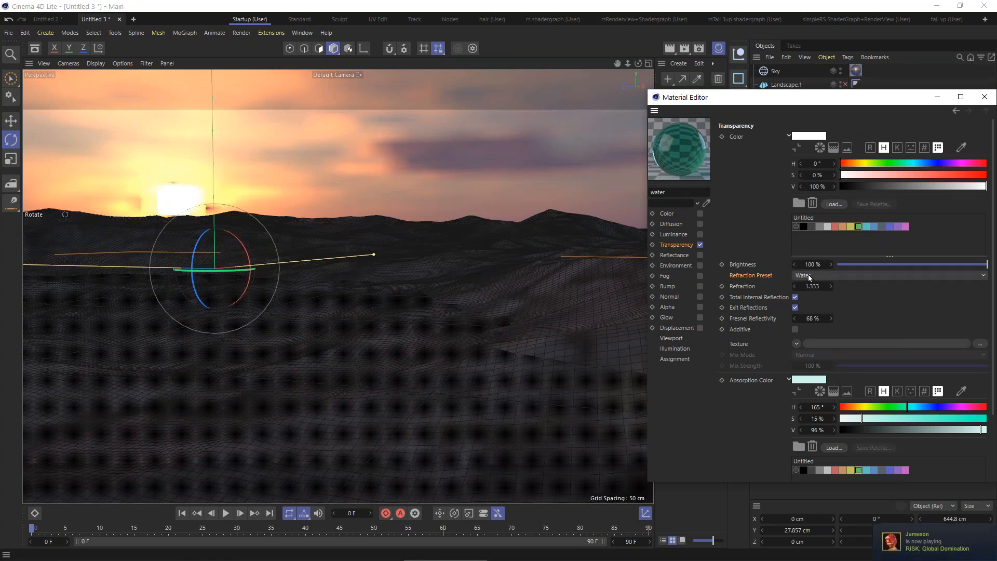
pyautogui.moveTo(832, 318); pyautogui.dragTo(832, 301)
pyautogui.click(789, 380)
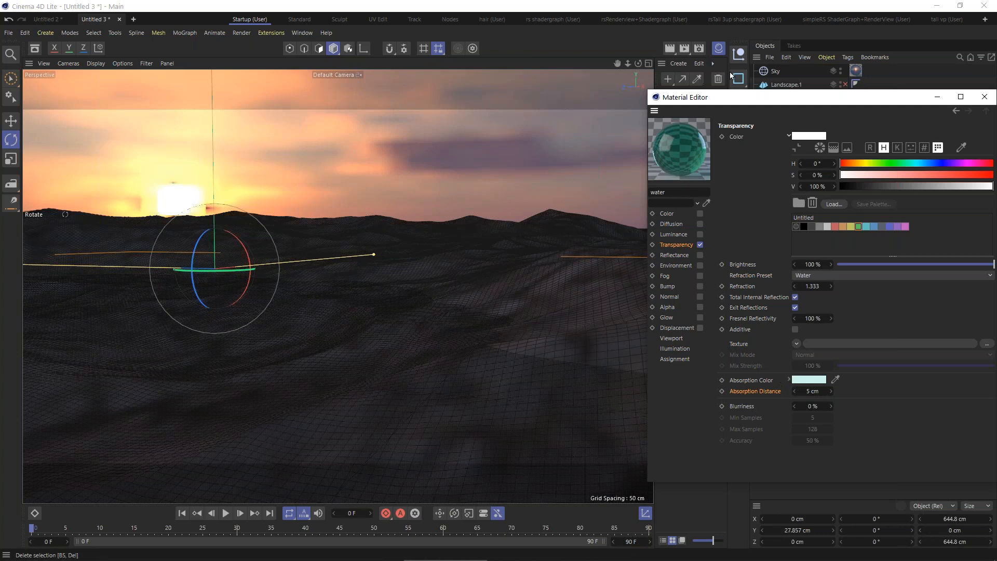
pyautogui.moveTo(869, 98); pyautogui.dragTo(771, 121)
pyautogui.click(887, 120)
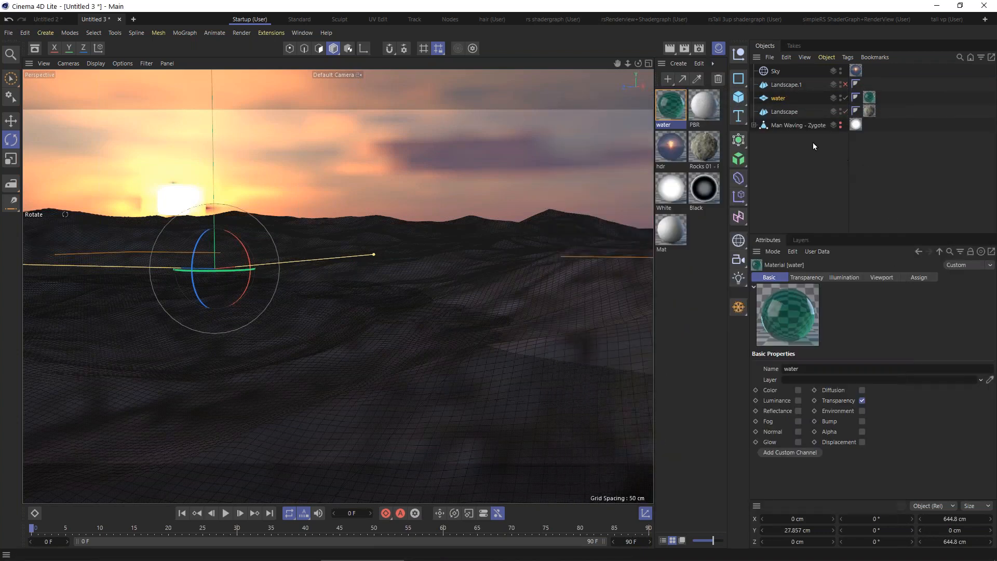
# Step: Add a Floor as a child of the water plane and move it out of the plane in the hierarchy, placing it directly above
pyautogui.click(778, 101)
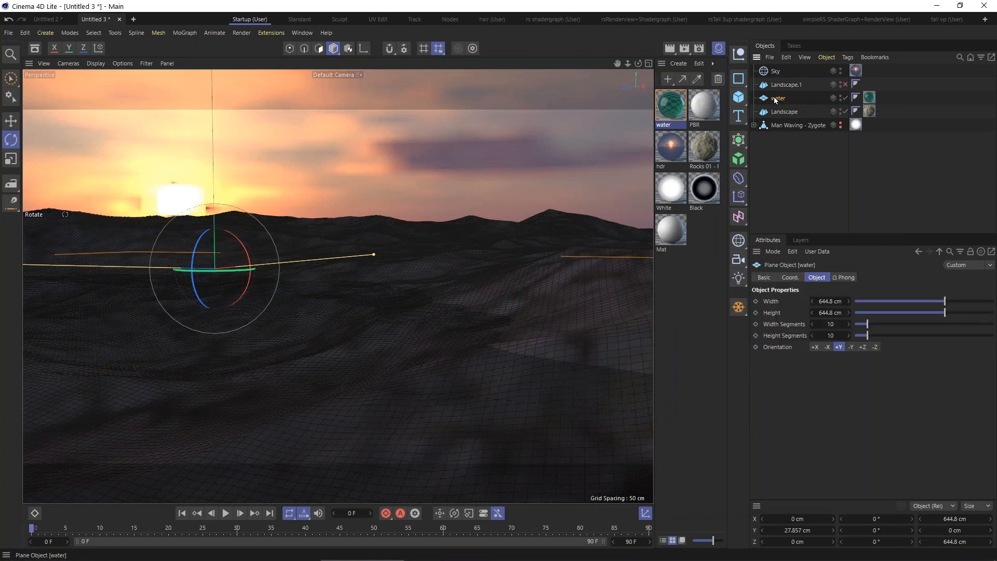
pyautogui.click(738, 241)
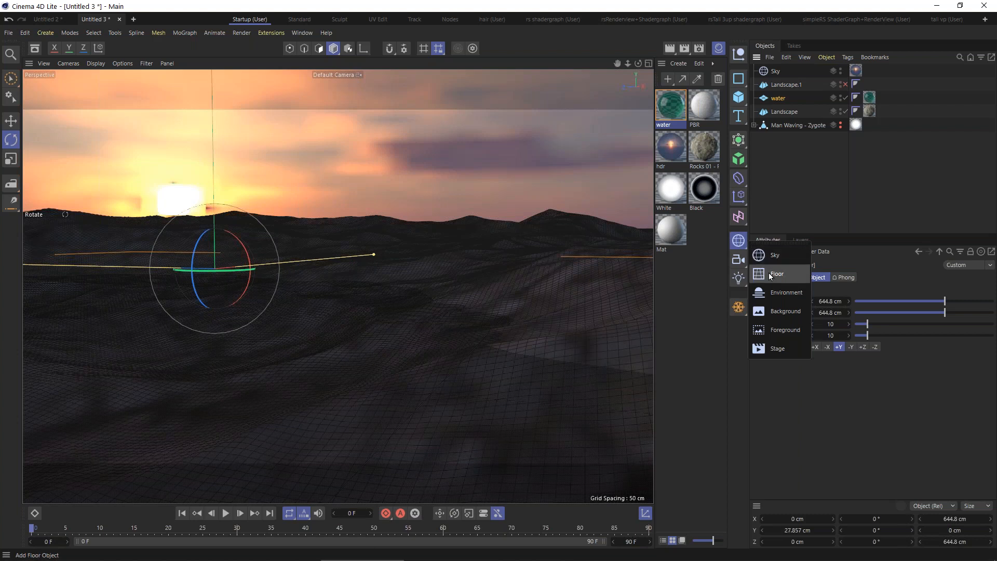
pyautogui.keyDown('shift'); pyautogui.click(769, 274); pyautogui.keyUp('shift')
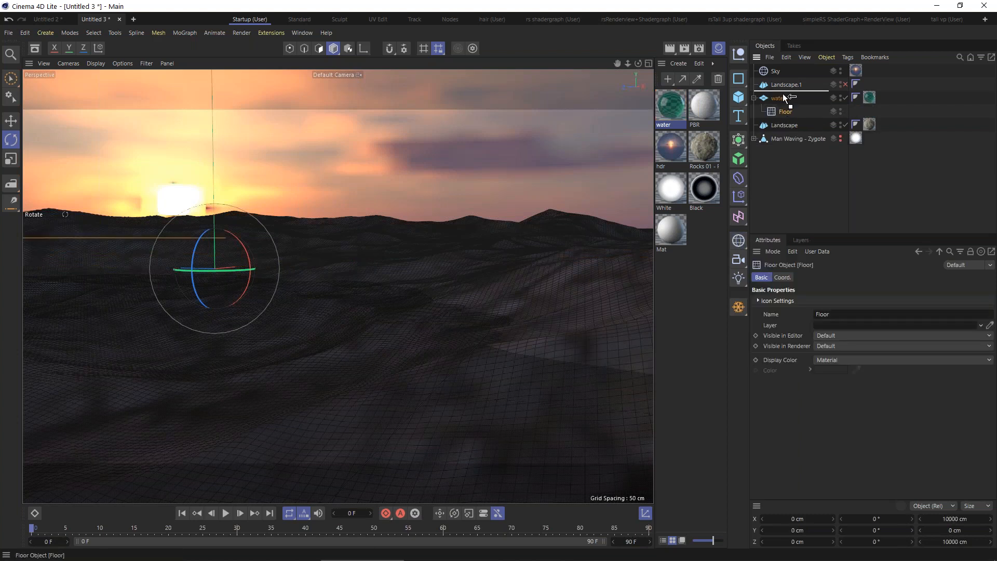
pyautogui.moveTo(783, 97); pyautogui.dragTo(780, 95)
# Step: Transfer the water material from the plane to the Floor, disable the water plane, and close the calendar reminder
pyautogui.moveTo(870, 110); pyautogui.dragTo(853, 98)
pyautogui.click(783, 112)
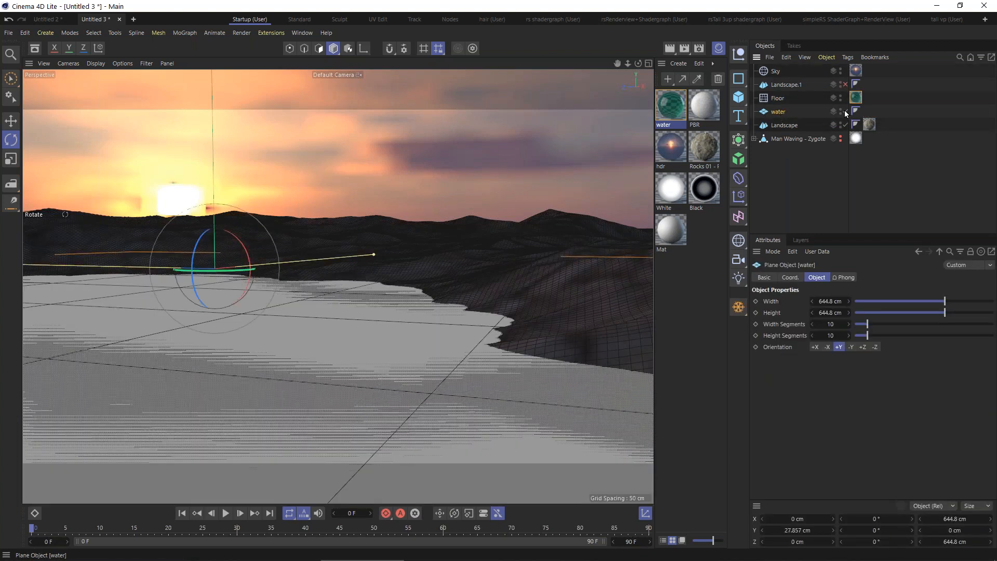
pyautogui.click(845, 112)
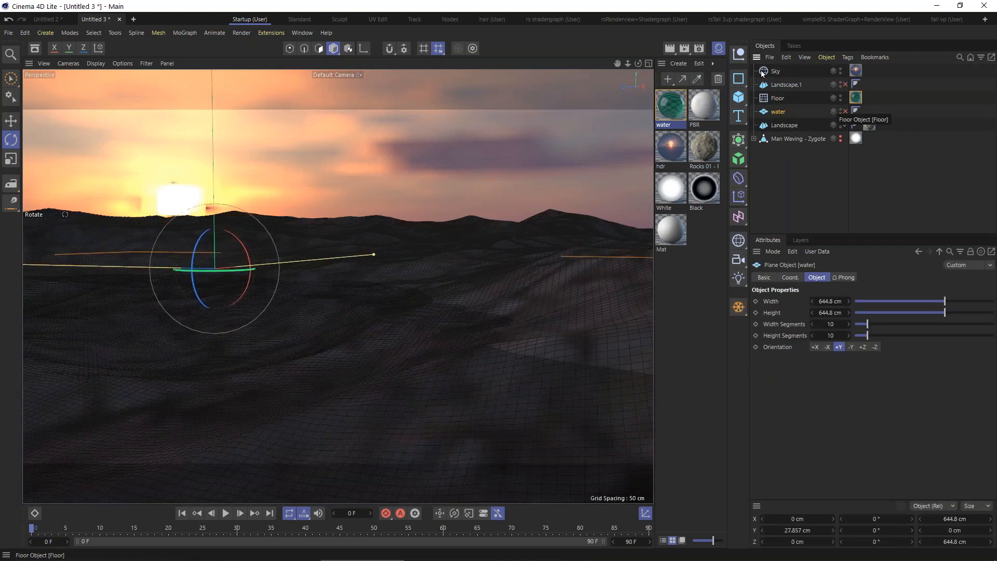
pyautogui.click(778, 98)
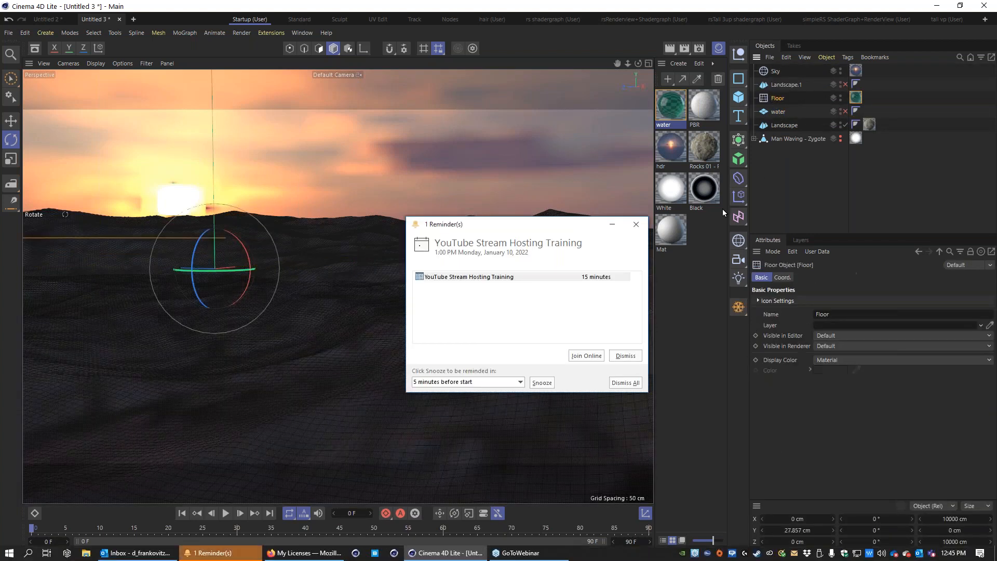
pyautogui.click(636, 224)
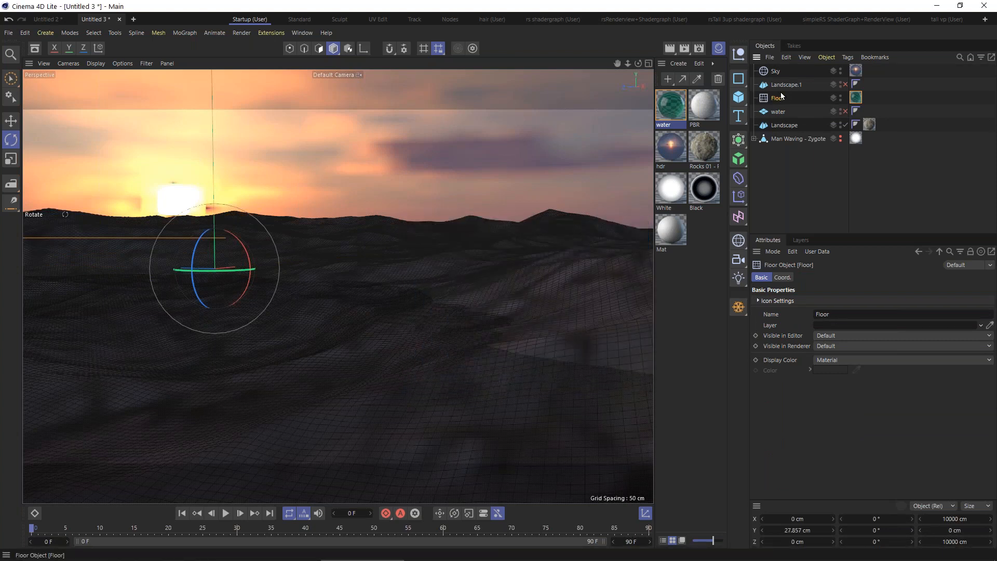
# Step: Render the view from several angles to examine the water Floor around the rocky landscape
pyautogui.hotkey('ctrl', 'r')
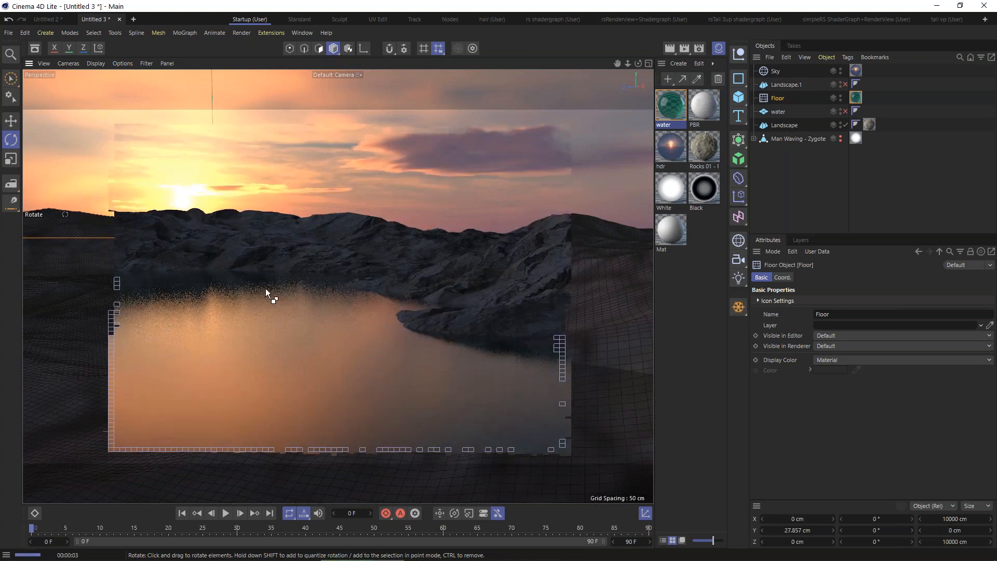
pyautogui.keyDown('alt'); pyautogui.moveTo(370, 282); pyautogui.dragTo(382, 253); pyautogui.keyUp('alt')
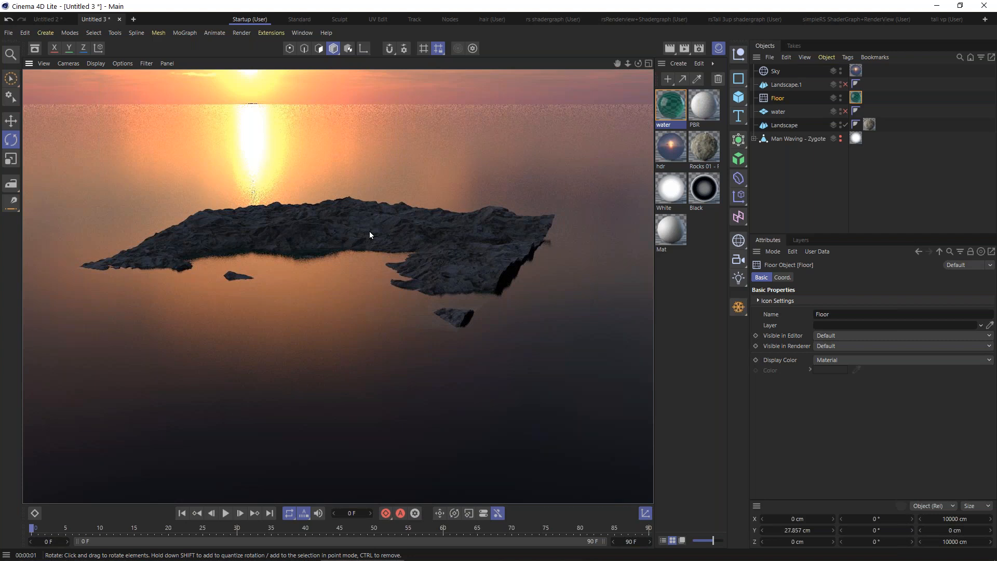
pyautogui.keyDown('alt'); pyautogui.moveTo(472, 298); pyautogui.dragTo(546, 296, button='right'); pyautogui.keyUp('alt')
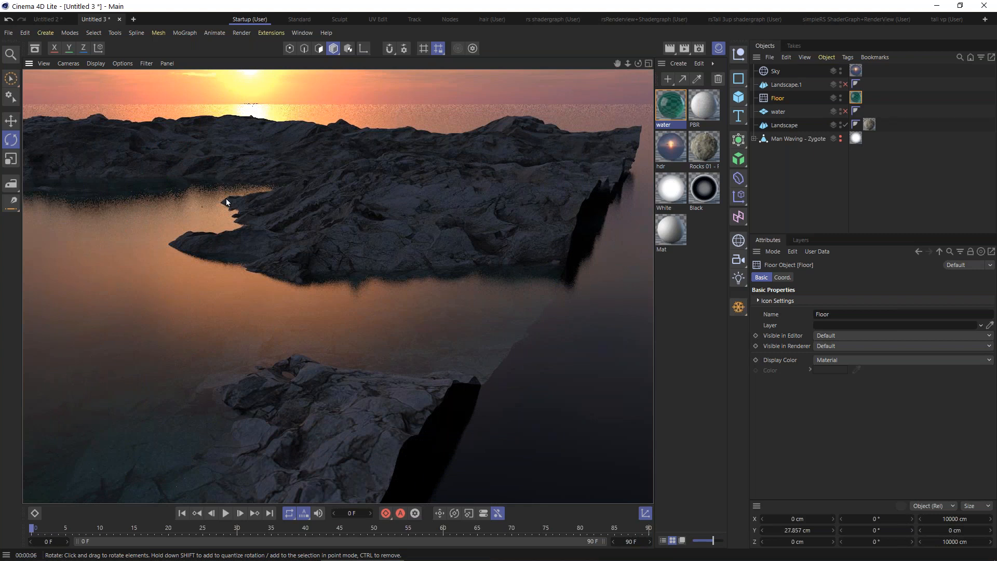
pyautogui.scroll(4, 226, 198)
pyautogui.keyDown('alt'); pyautogui.moveTo(378, 337); pyautogui.dragTo(365, 383); pyautogui.keyUp('alt')
pyautogui.hotkey('ctrl', 'r')
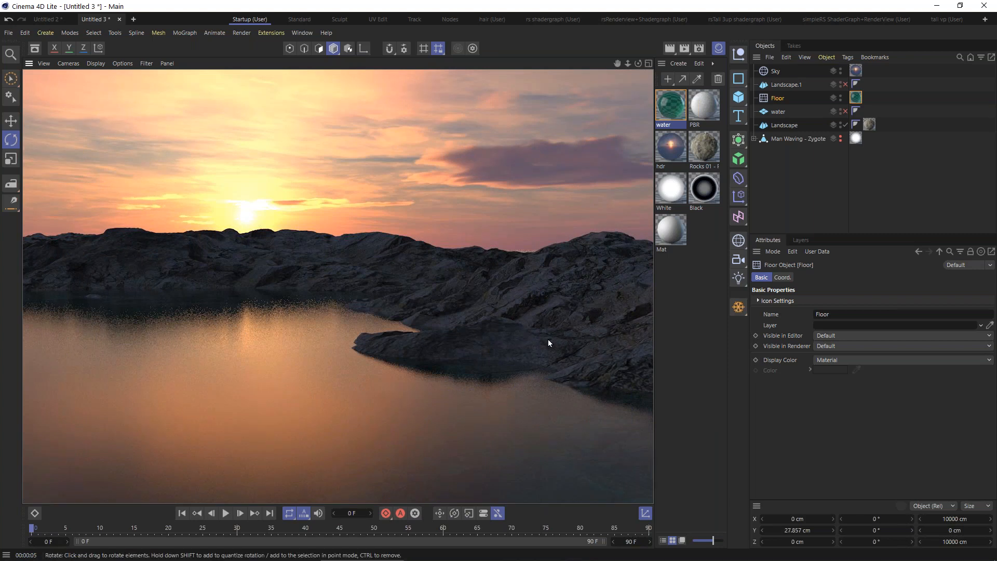
# Step: Clear the asset search, browse the Ground materials and download Forest Ground 01 - RD-Textures
pyautogui.click(705, 150)
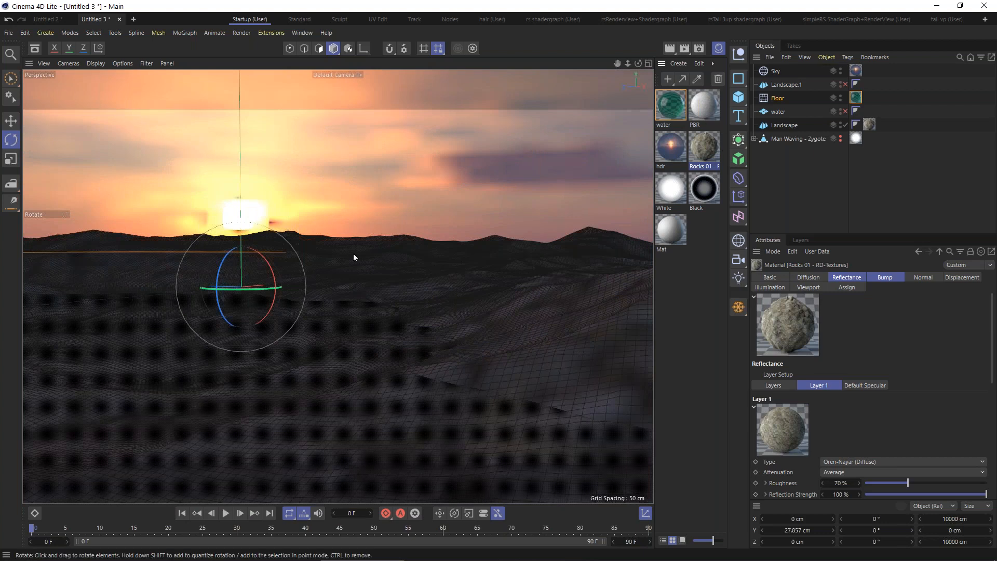
pyautogui.click(35, 49)
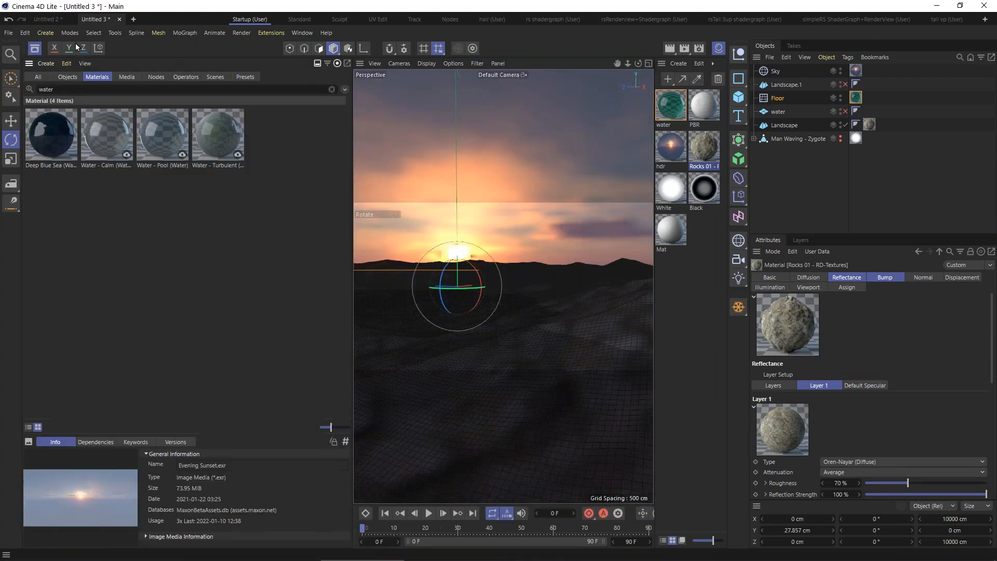
pyautogui.moveTo(64, 89); pyautogui.dragTo(32, 90)
pyautogui.press('BackSpace')
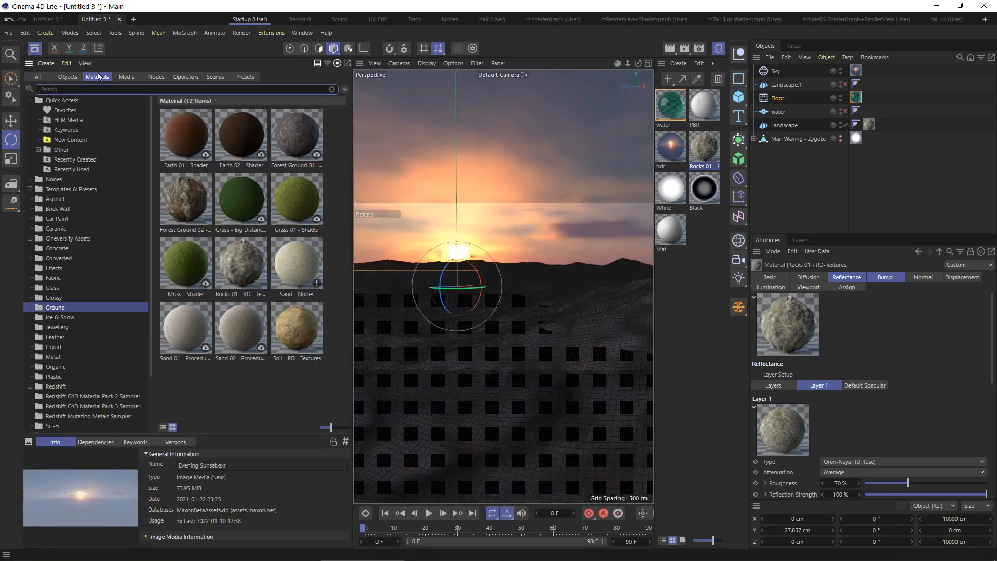
pyautogui.click(55, 306)
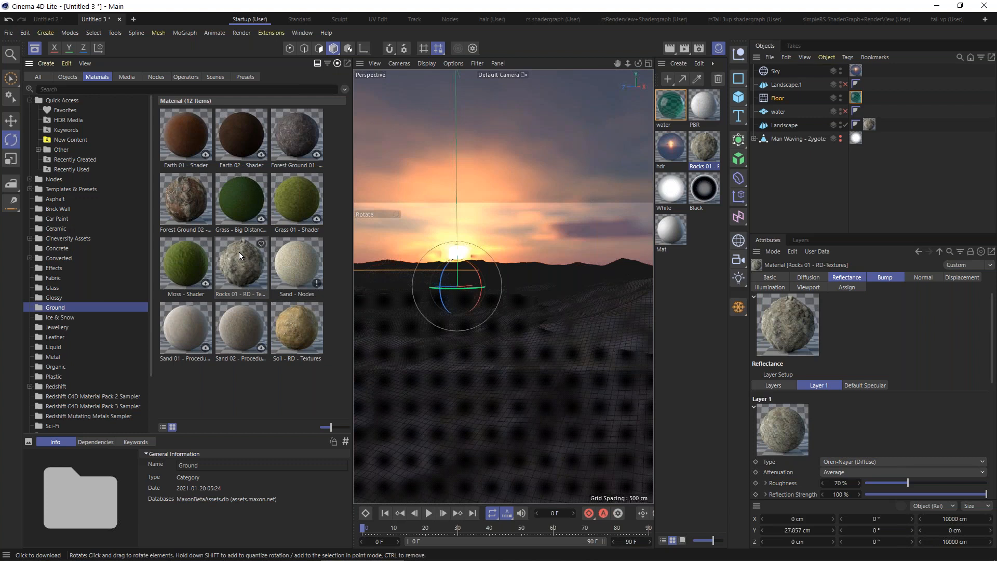
pyautogui.click(181, 205)
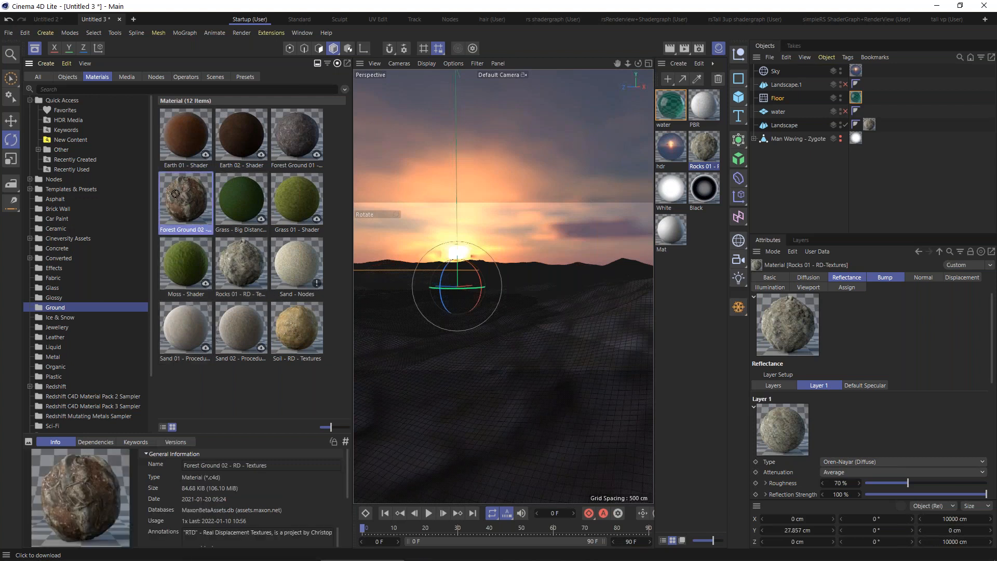
pyautogui.click(298, 146)
pyautogui.click(316, 155)
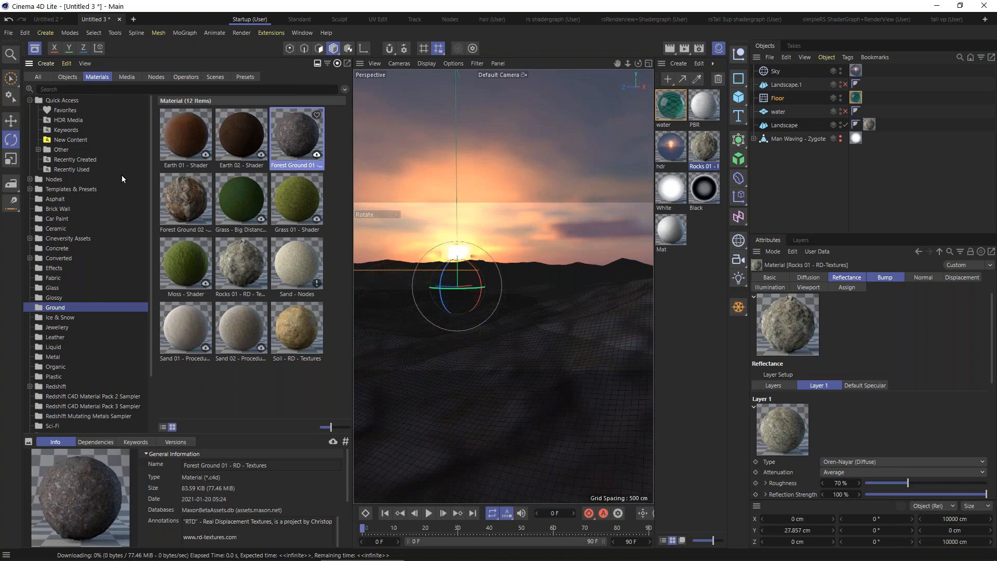
# Step: Apply the Forest Ground 01 material to the Landscape, close the asset browser and render the view
pyautogui.click(260, 245)
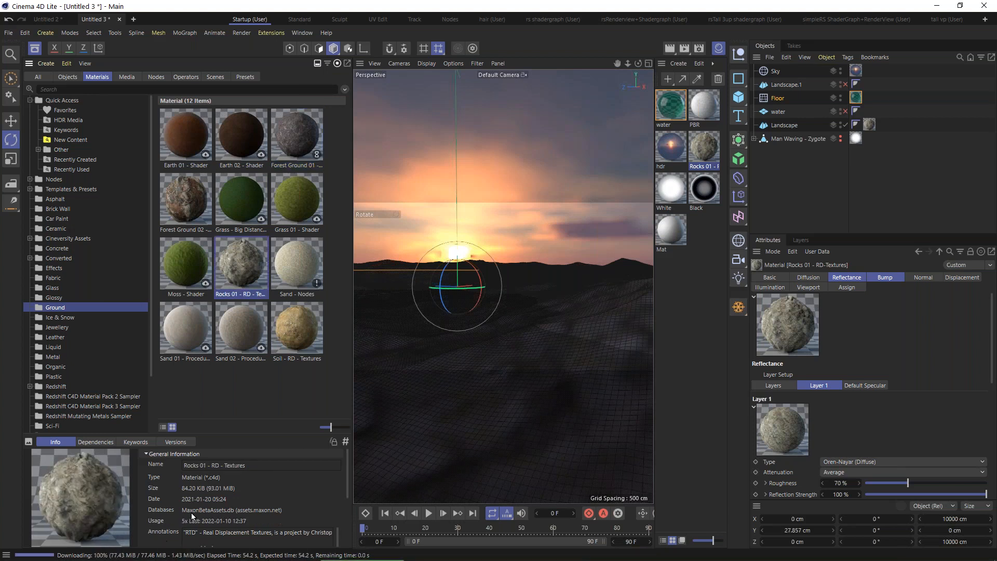
pyautogui.moveTo(293, 138); pyautogui.dragTo(848, 98)
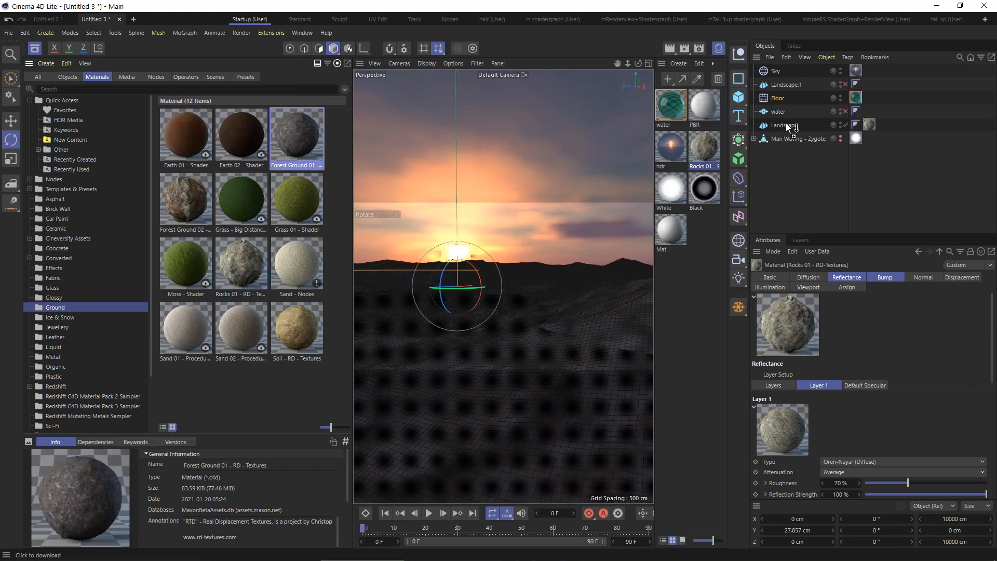
pyautogui.moveTo(786, 133); pyautogui.dragTo(786, 127)
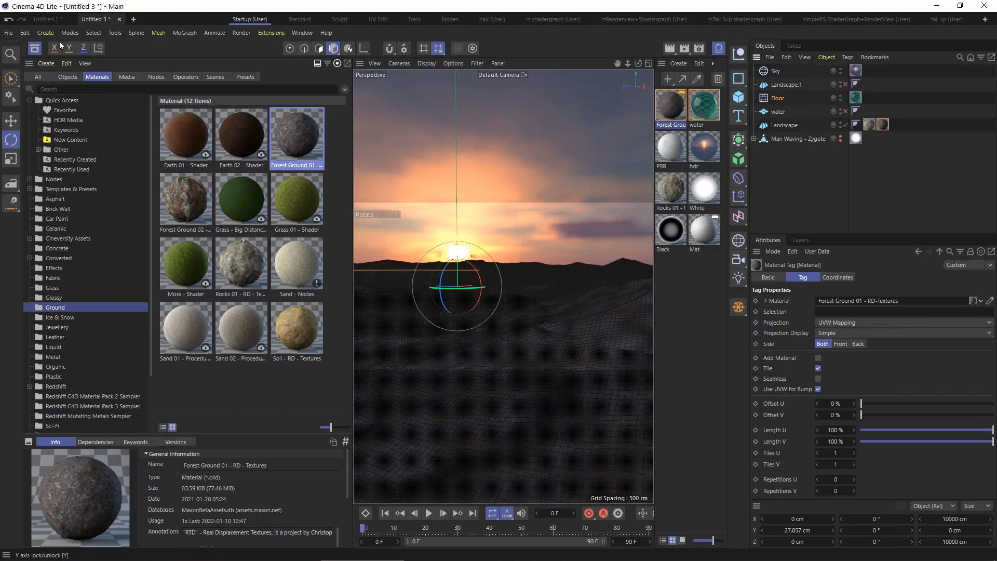
pyautogui.click(35, 48)
pyautogui.click(666, 47)
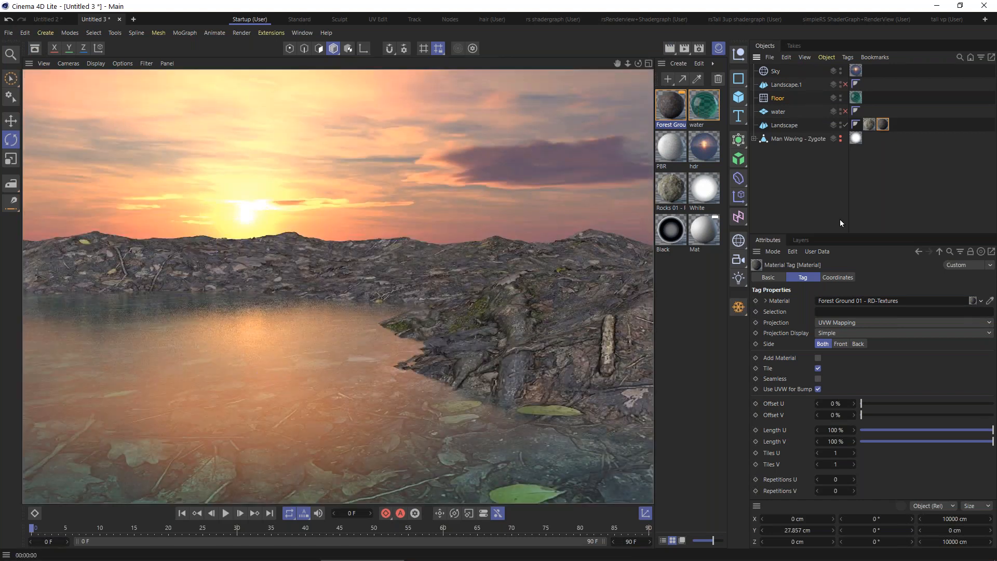
# Step: Set the Forest Ground 01 material tag's Tiles U and Tiles V to 10 and render the view
pyautogui.click(885, 124)
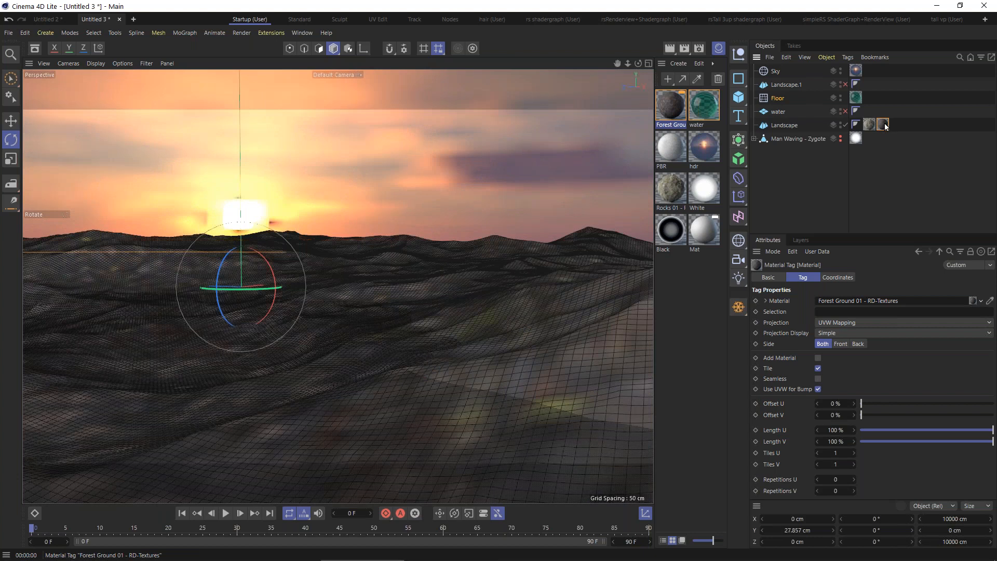
pyautogui.click(833, 453)
pyautogui.write('10')
pyautogui.press('Tab')
pyautogui.write('10')
pyautogui.press('Return')
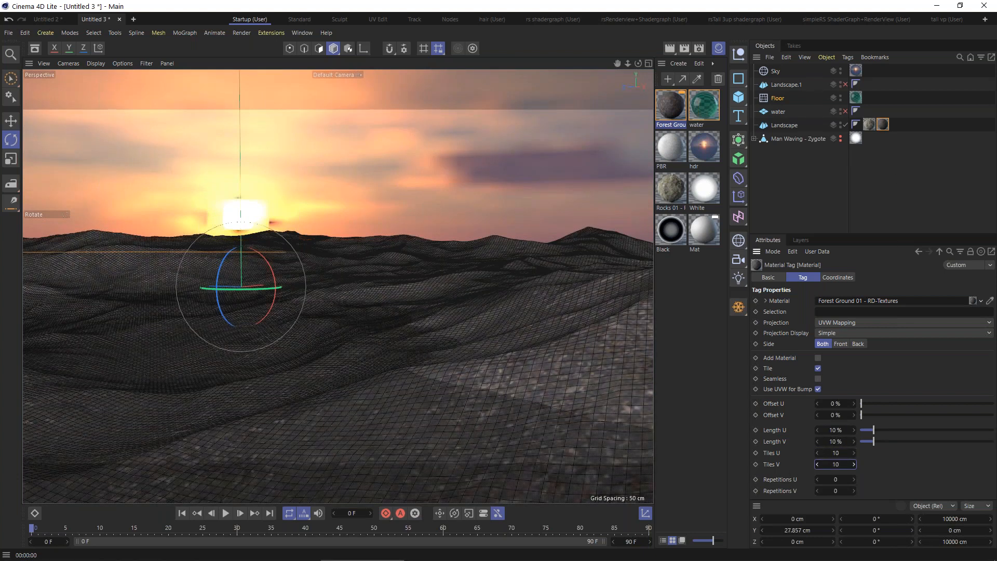
pyautogui.click(675, 45)
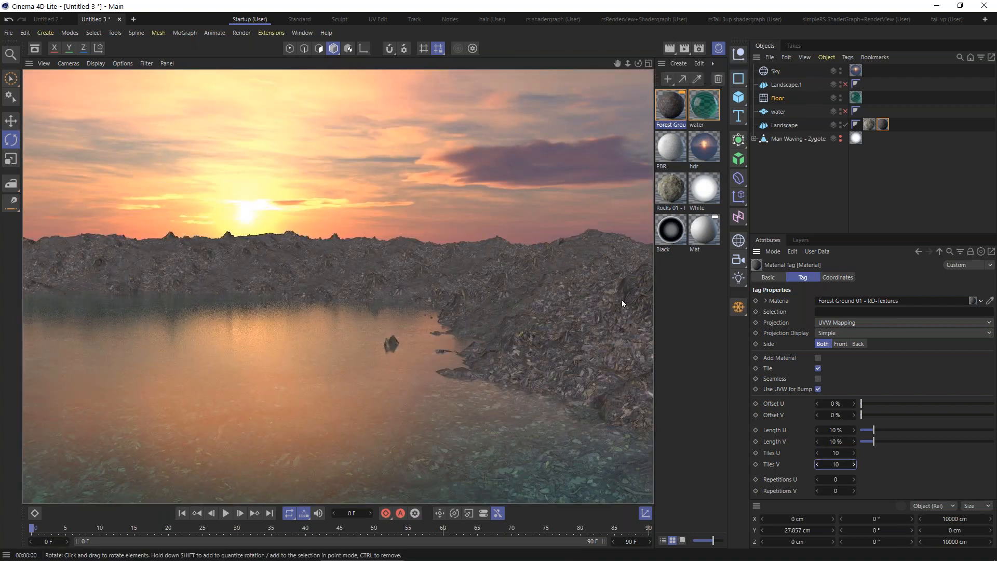
# Step: Set the Forest Ground 01 material's Displacement height to 0.1 cm, close the Material Editor and render the view
pyautogui.doubleClick(672, 111)
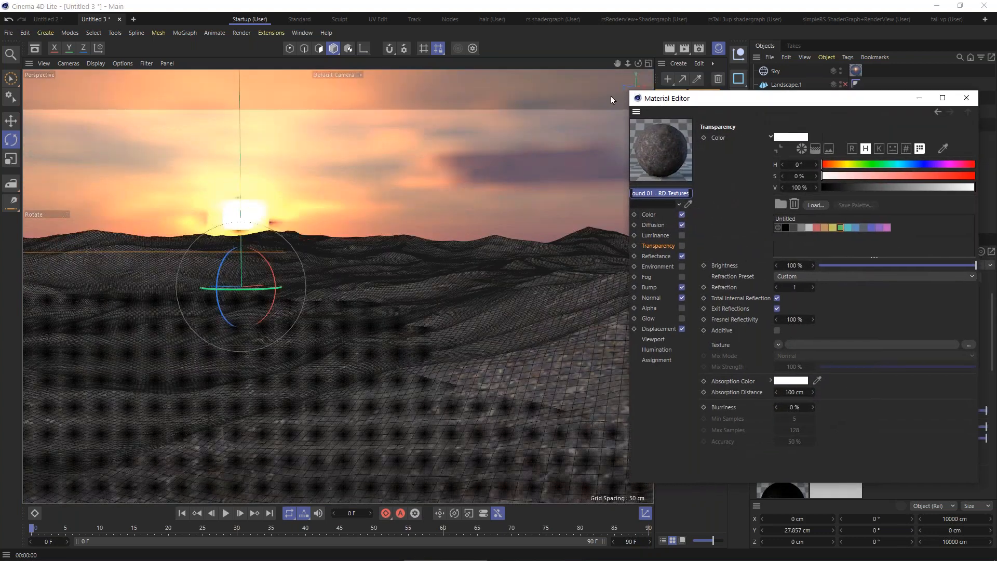
pyautogui.moveTo(672, 99); pyautogui.dragTo(295, 125)
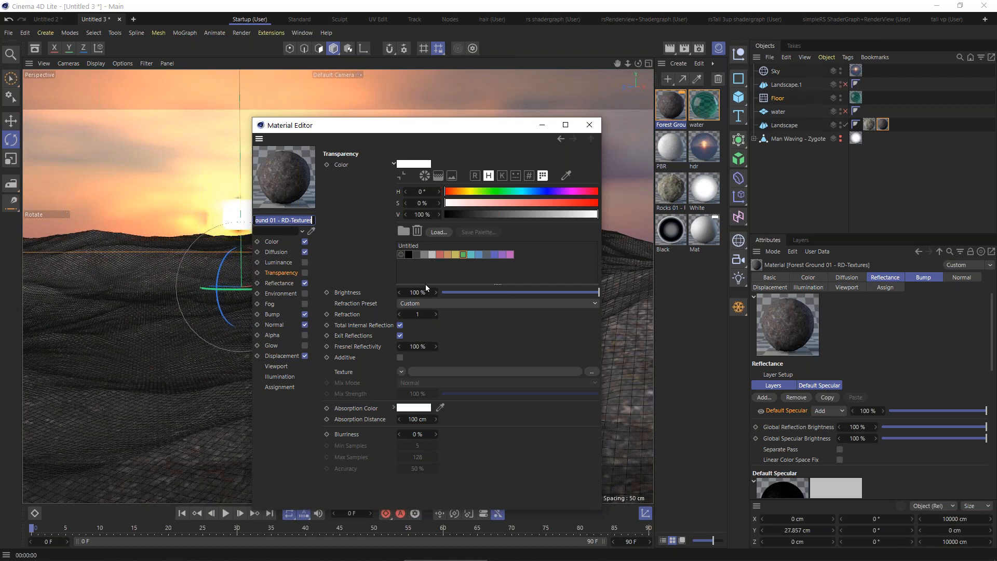
pyautogui.click(281, 356)
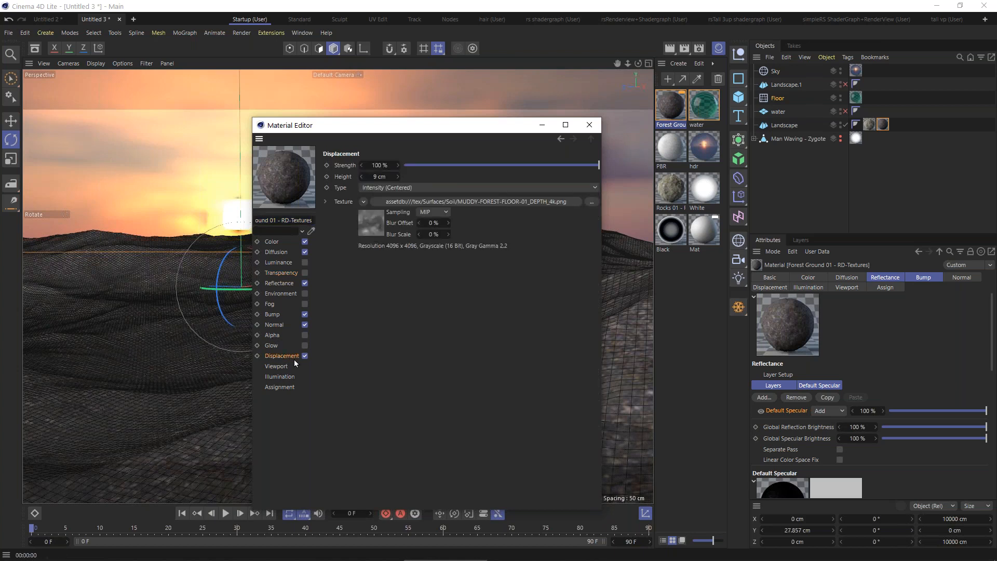
pyautogui.click(382, 177)
pyautogui.write('.1')
pyautogui.press('Return')
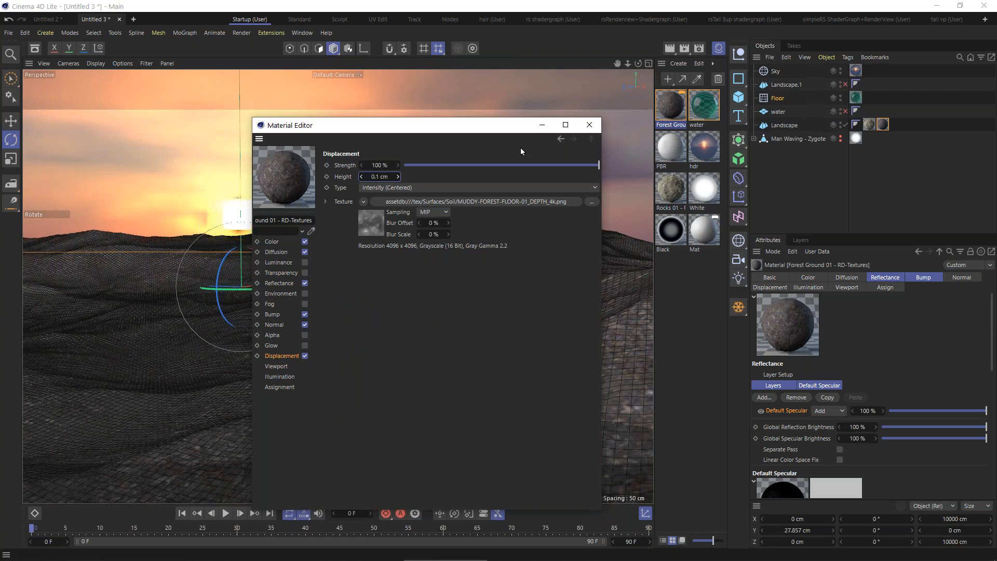
pyautogui.click(589, 125)
pyautogui.click(669, 48)
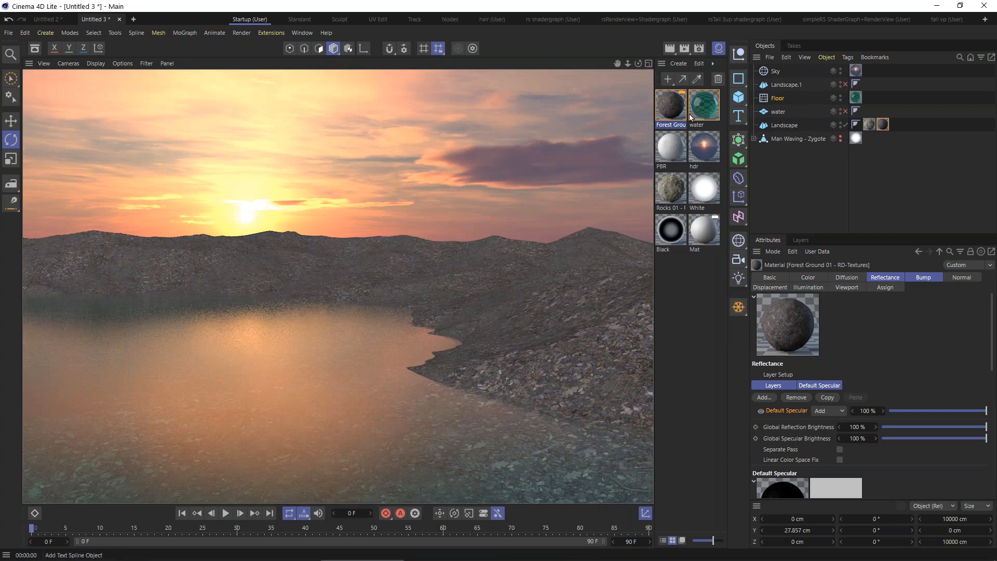
pyautogui.click(667, 109)
pyautogui.doubleClick(668, 110)
pyautogui.moveTo(882, 104); pyautogui.dragTo(723, 139)
pyautogui.click(828, 134)
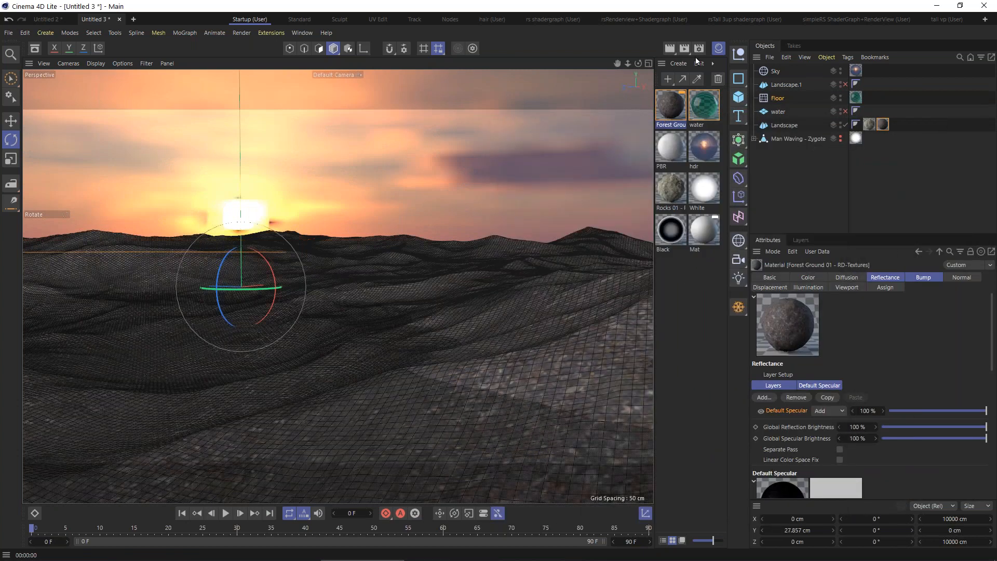
# Step: Create a new material, disable its Reflectance and load a Gradient as its Color texture
pyautogui.click(679, 62)
pyautogui.click(688, 78)
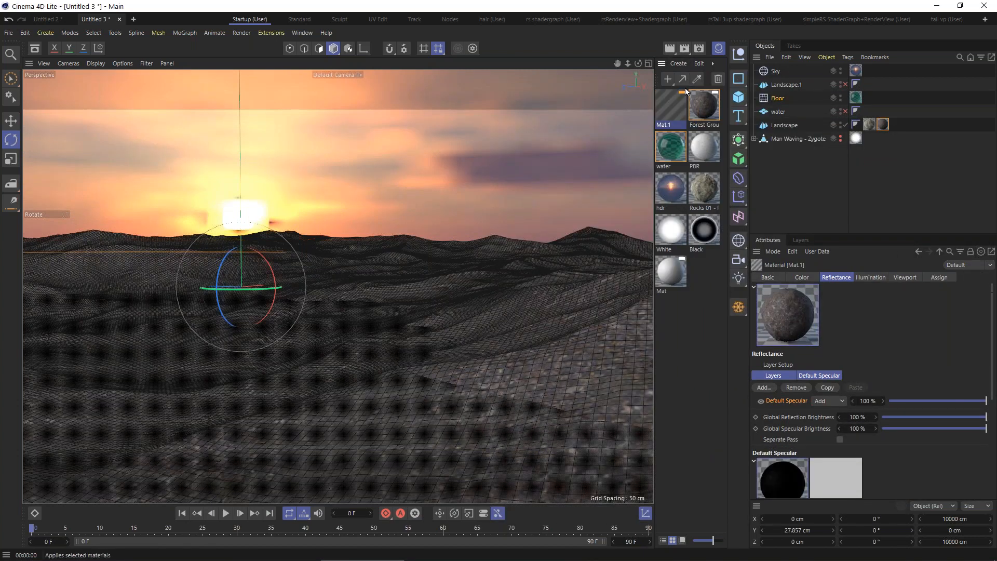
pyautogui.doubleClick(670, 106)
pyautogui.moveTo(701, 99); pyautogui.dragTo(425, 90)
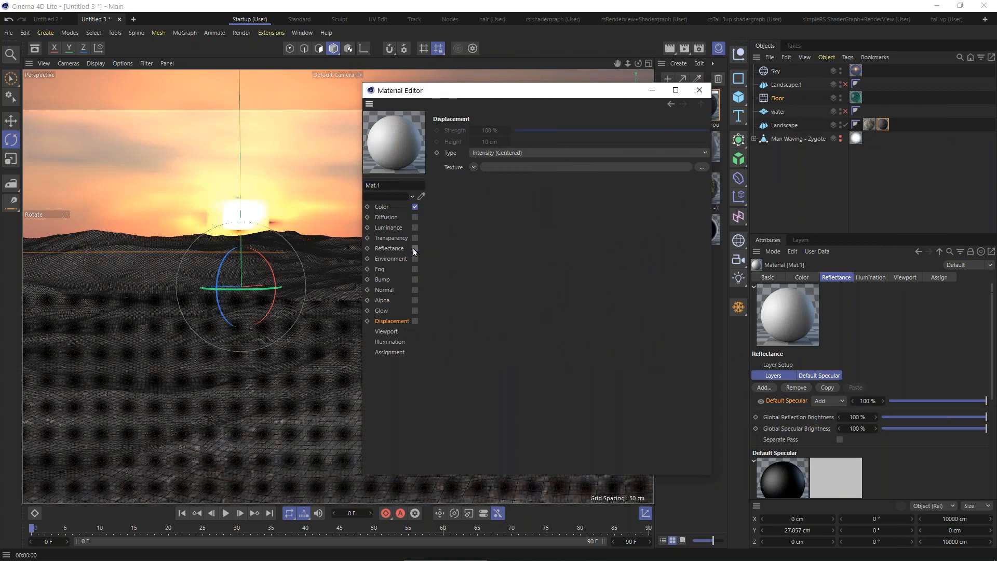
pyautogui.click(379, 207)
pyautogui.click(487, 273)
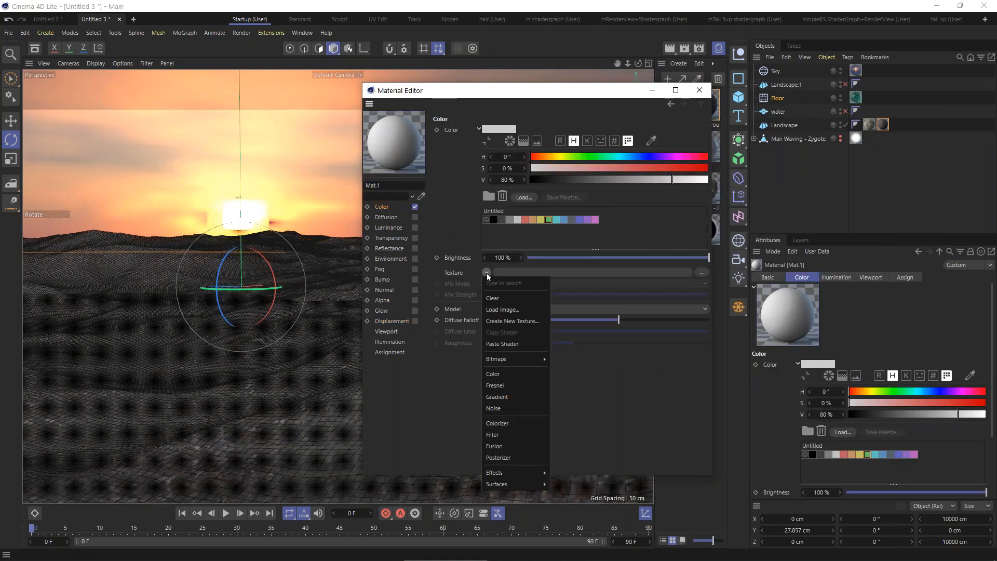
pyautogui.click(496, 397)
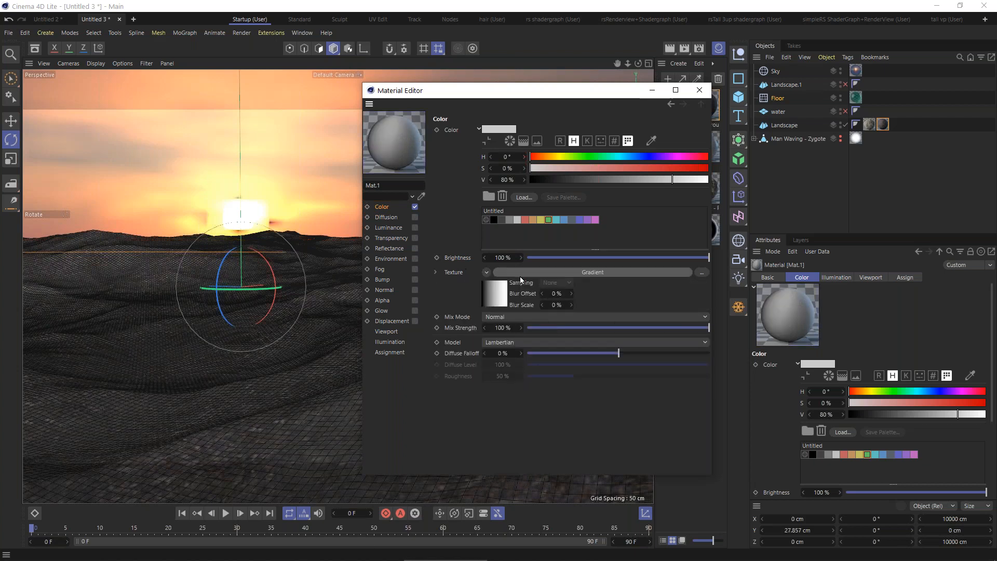
# Step: Apply the new gradient material to the Landscape and move the Material Editor clear of the viewport
pyautogui.moveTo(623, 95); pyautogui.dragTo(616, 171)
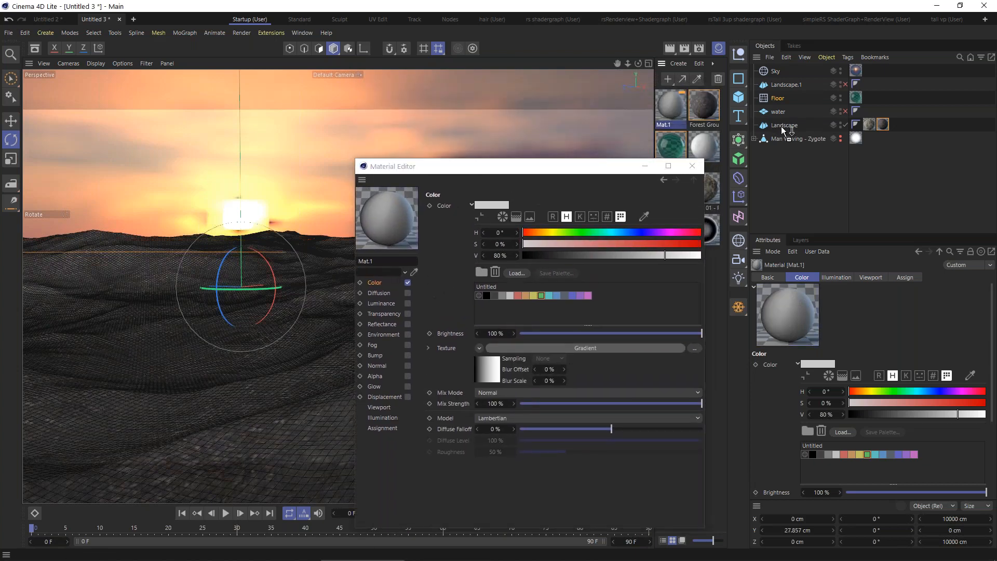
pyautogui.moveTo(781, 127); pyautogui.dragTo(783, 125)
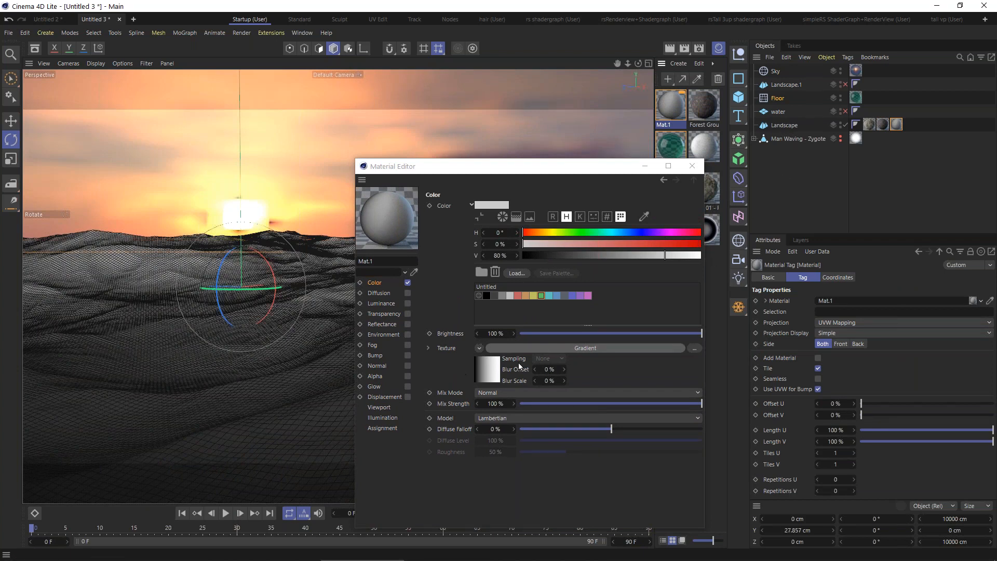
pyautogui.moveTo(578, 161); pyautogui.dragTo(877, 356)
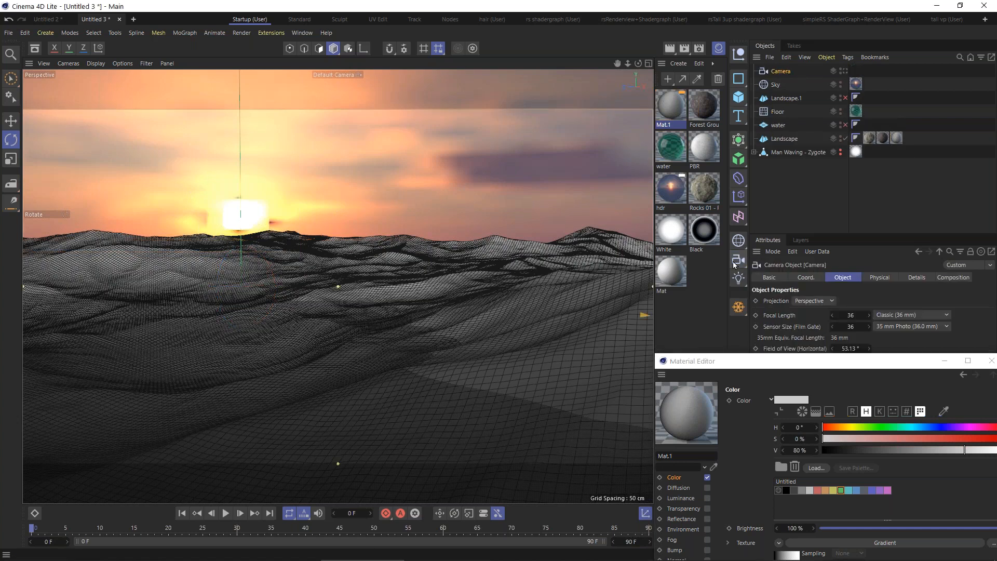
# Step: Add a Camera at the current view and check its placement by switching between it and the default camera
pyautogui.click(739, 259)
pyautogui.keyDown('alt'); pyautogui.moveTo(306, 295); pyautogui.dragTo(149, 232); pyautogui.keyUp('alt')
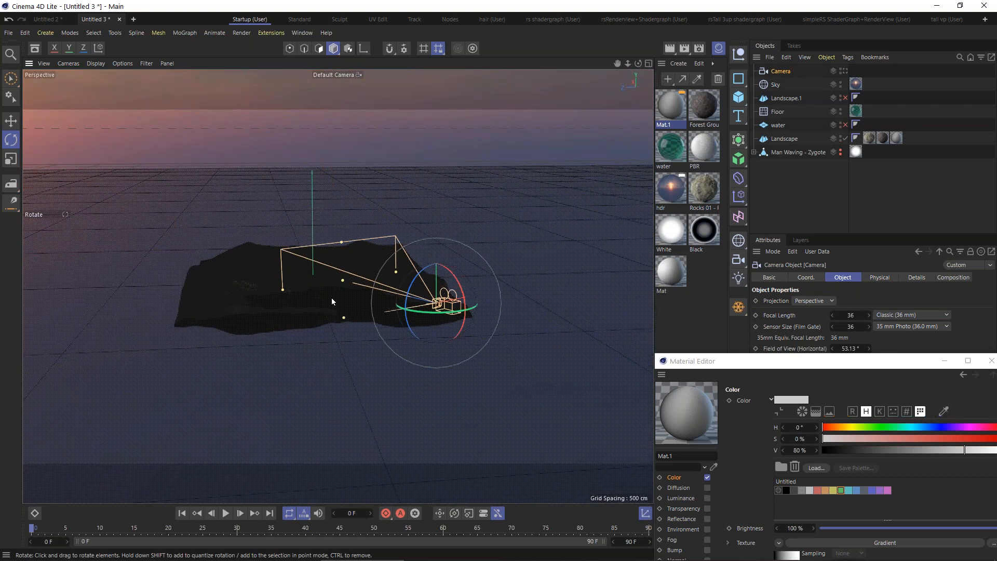
pyautogui.keyDown('alt'); pyautogui.moveTo(325, 294); pyautogui.dragTo(436, 276); pyautogui.keyUp('alt')
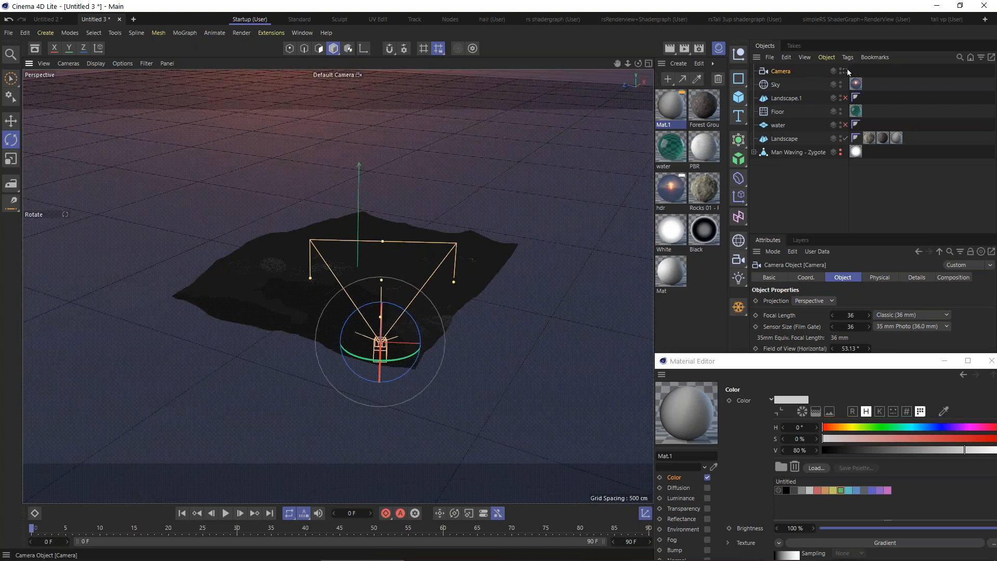
pyautogui.click(846, 71)
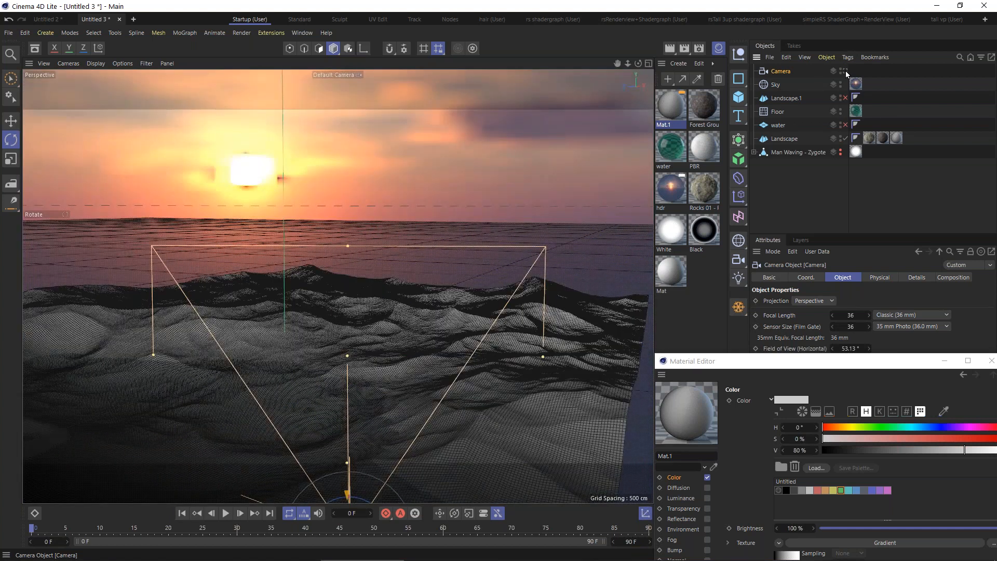
pyautogui.hotkey('ctrl', 'shift', 'z')
pyautogui.doubleClick(762, 72)
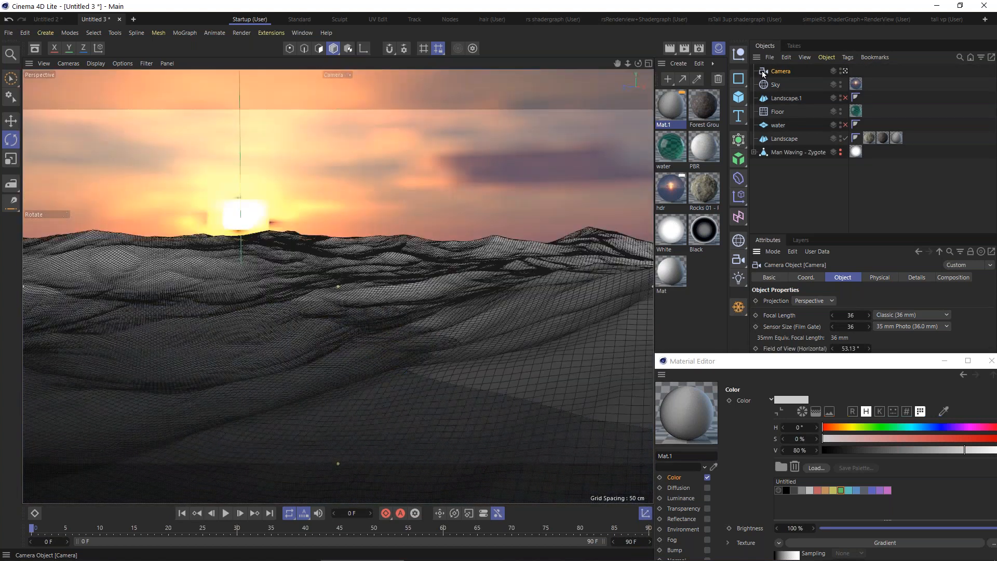
pyautogui.doubleClick(762, 72)
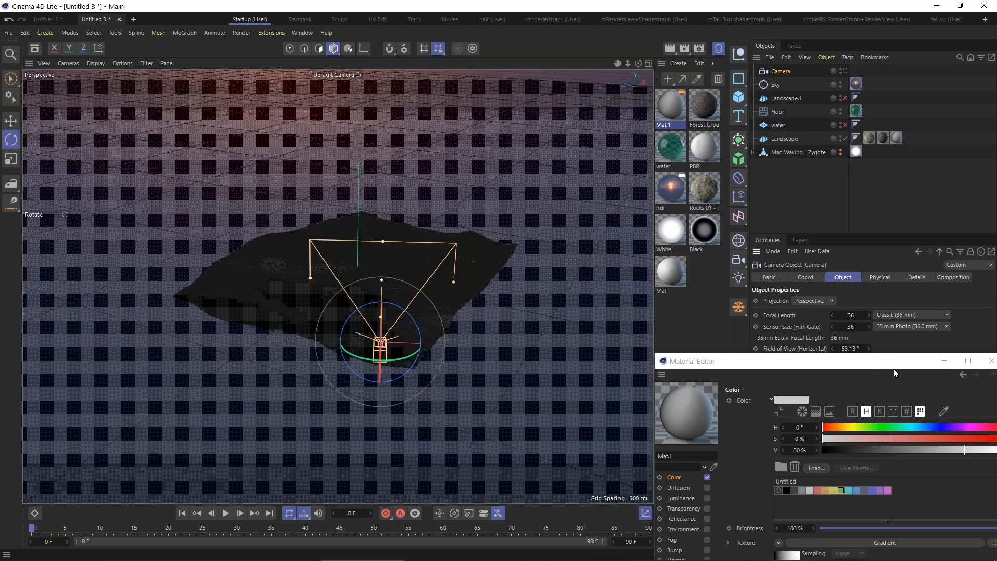
# Step: Select the Landscape and render only that selection from a higher angle to preview the gradient material
pyautogui.moveTo(893, 366); pyautogui.dragTo(729, 279)
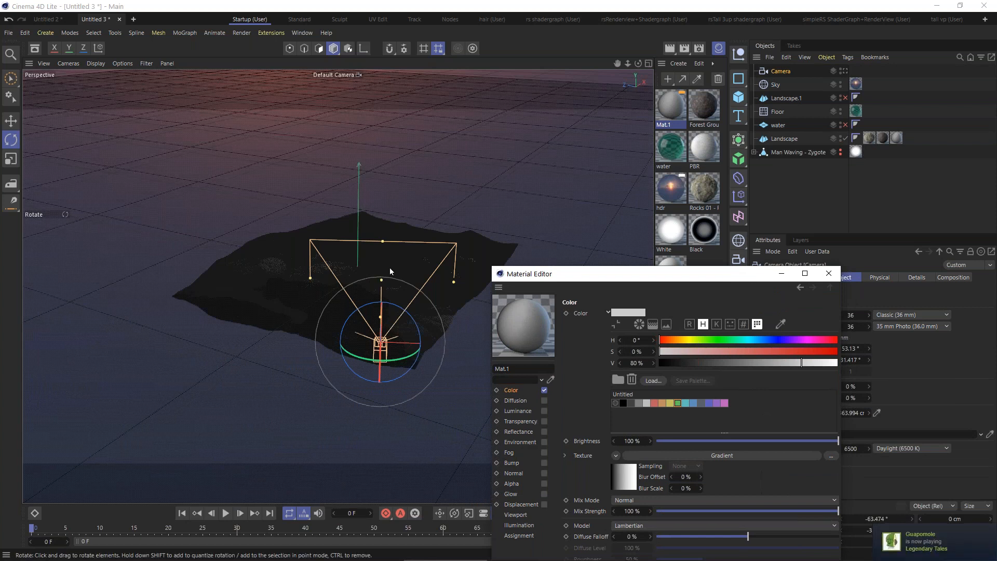
pyautogui.keyDown('alt'); pyautogui.moveTo(391, 269); pyautogui.dragTo(415, 333); pyautogui.keyUp('alt')
pyautogui.click(792, 138)
pyautogui.click(670, 48)
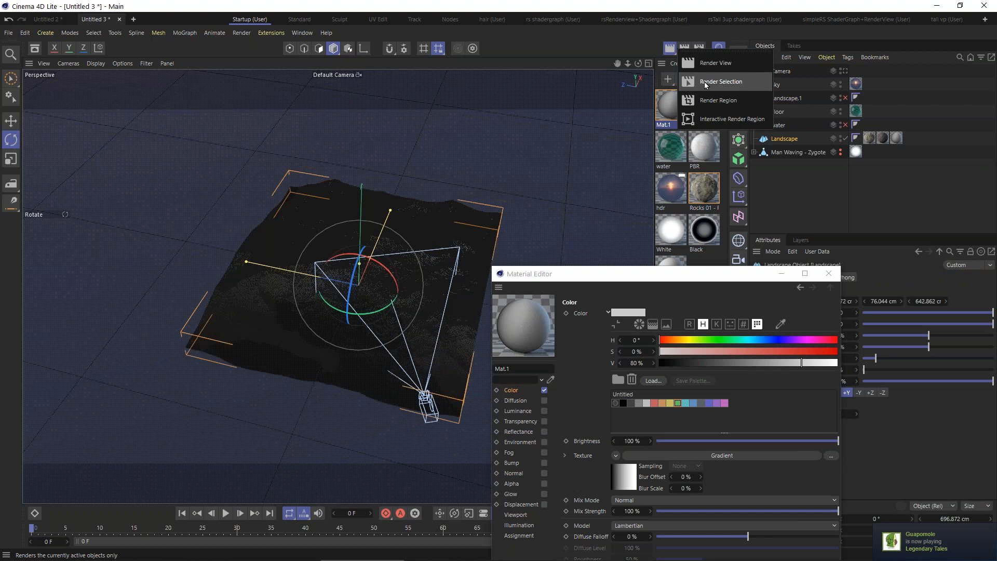
pyautogui.click(705, 82)
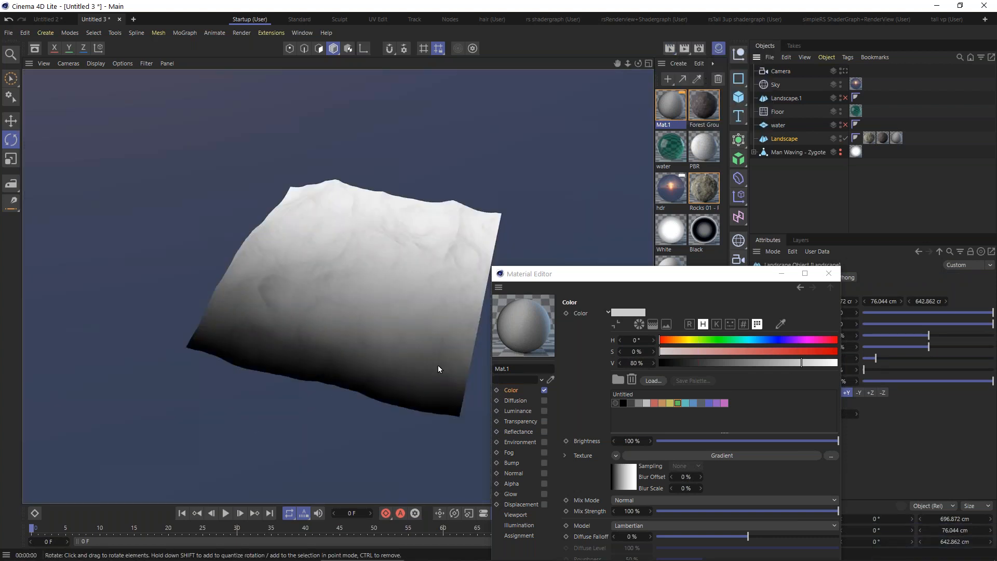
# Step: Change the Mat.1 Color Gradient's type to 3D - Linear and render the Landscape
pyautogui.click(626, 478)
pyautogui.moveTo(649, 275); pyautogui.dragTo(721, 84)
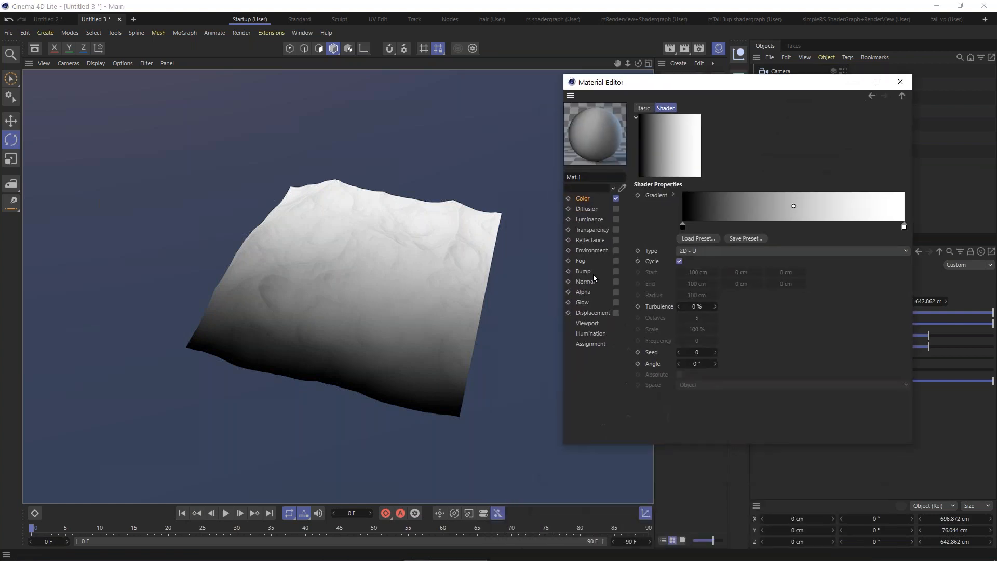
pyautogui.click(721, 253)
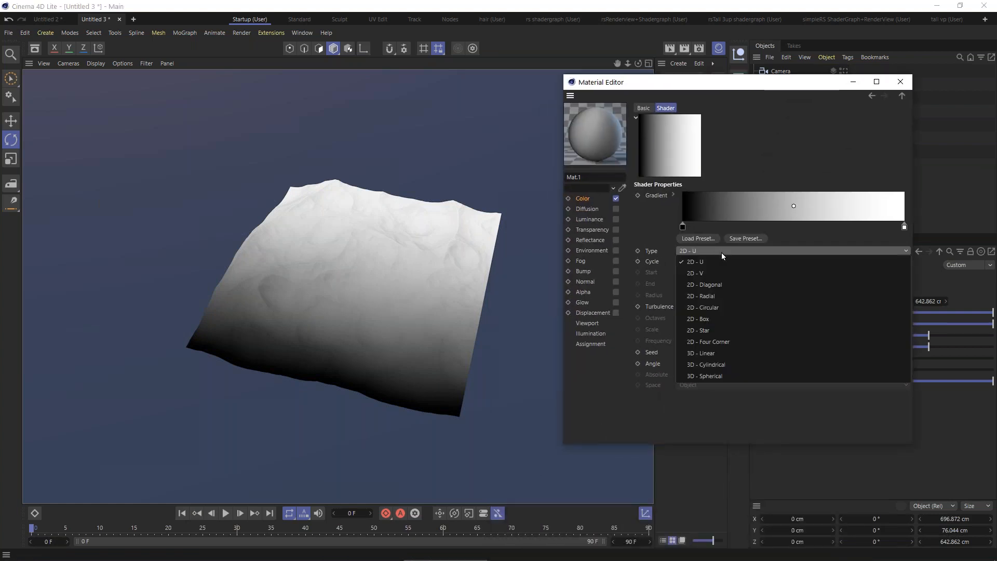
pyautogui.click(717, 354)
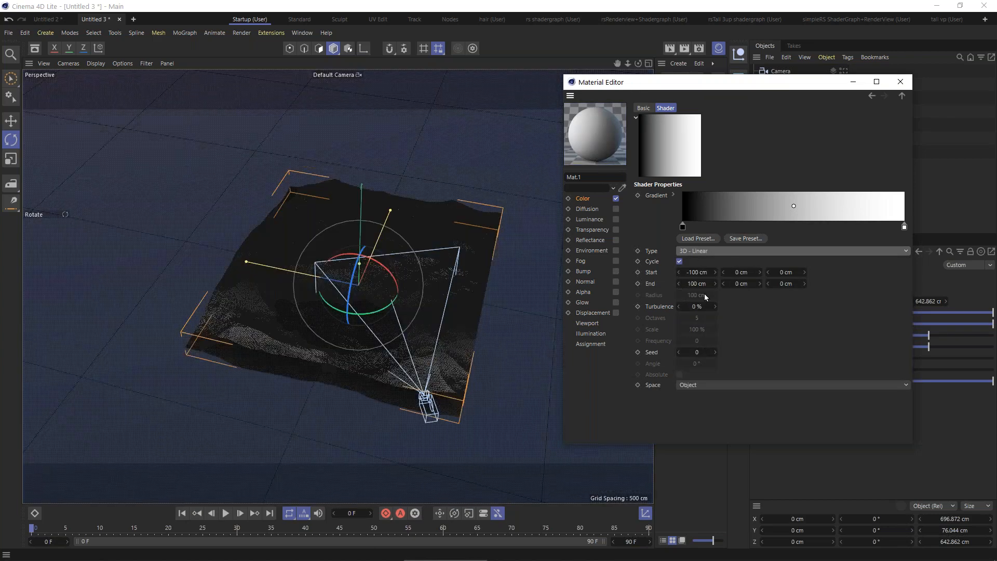
pyautogui.moveTo(803, 86); pyautogui.dragTo(780, 106)
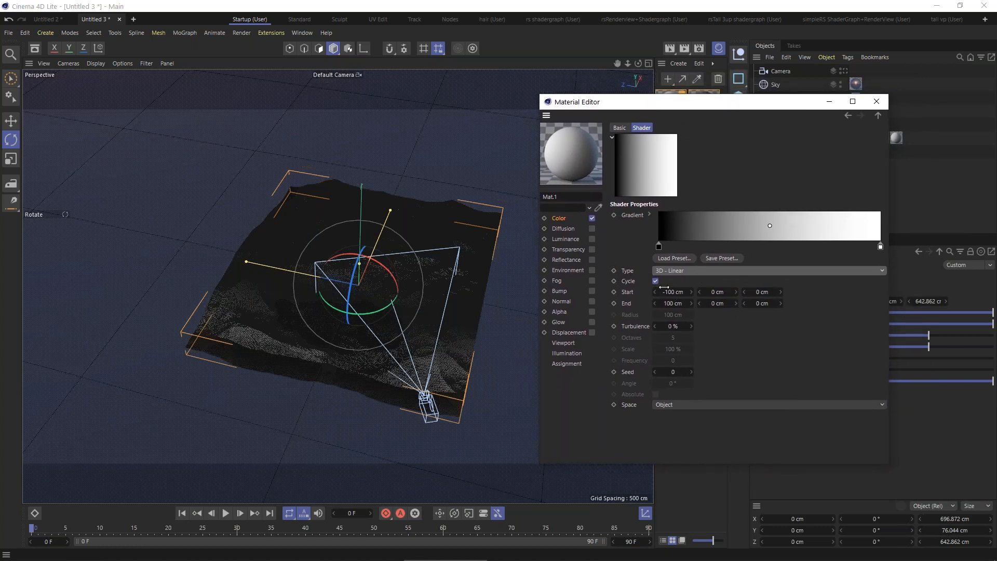
pyautogui.click(670, 49)
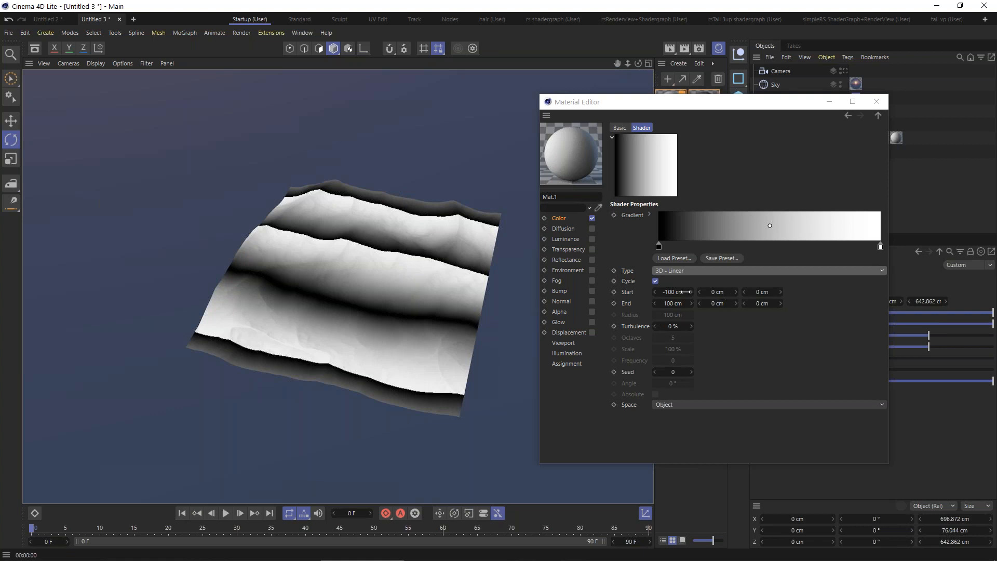
# Step: Check the gradient's Start and End fields and look up the Landscape's height in its object properties
pyautogui.click(628, 293)
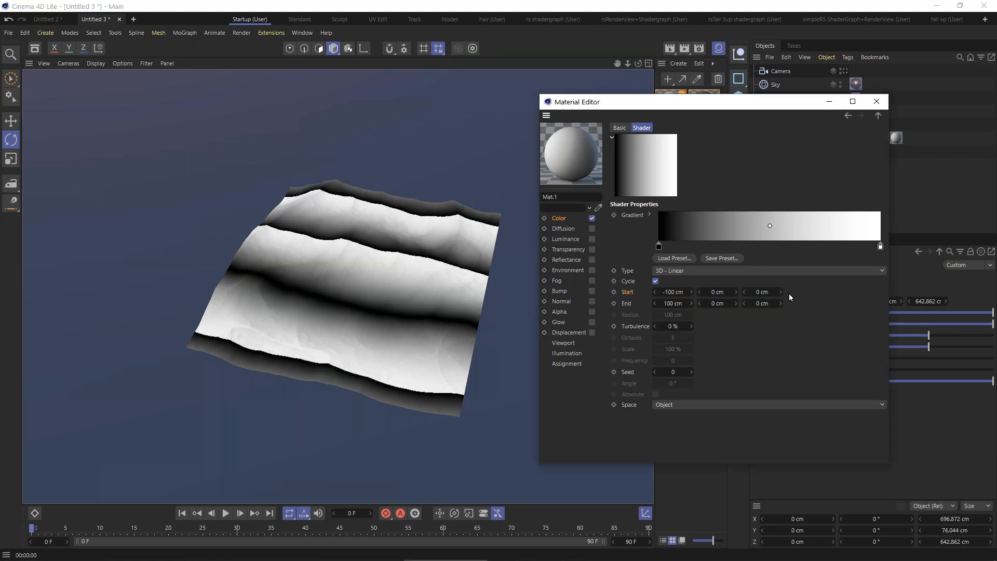
pyautogui.click(670, 293)
pyautogui.press('Tab')
pyautogui.press('Tab')
pyautogui.click(673, 303)
pyautogui.press('Tab')
pyautogui.press('Tab')
pyautogui.moveTo(786, 104); pyautogui.dragTo(393, 448)
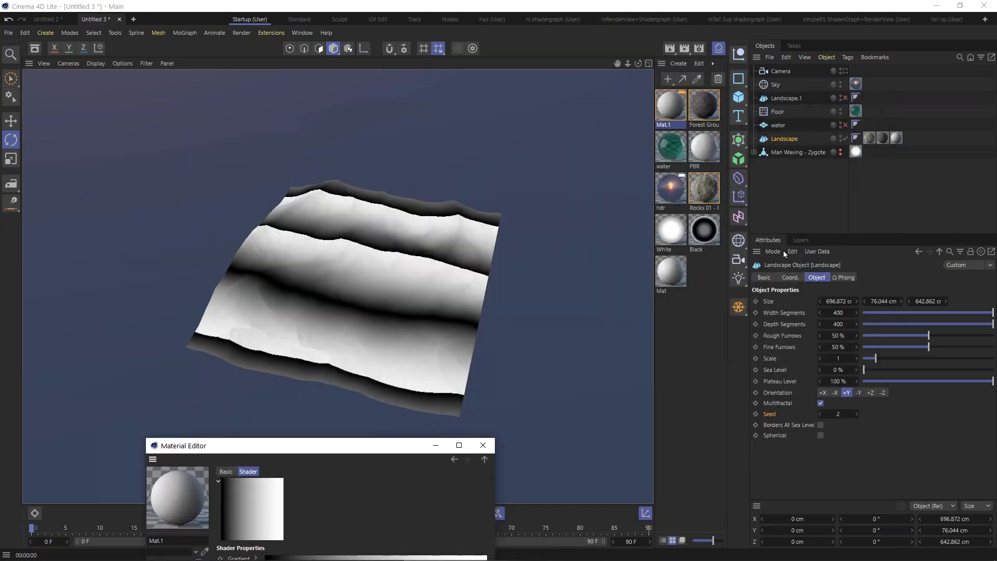
pyautogui.click(644, 513)
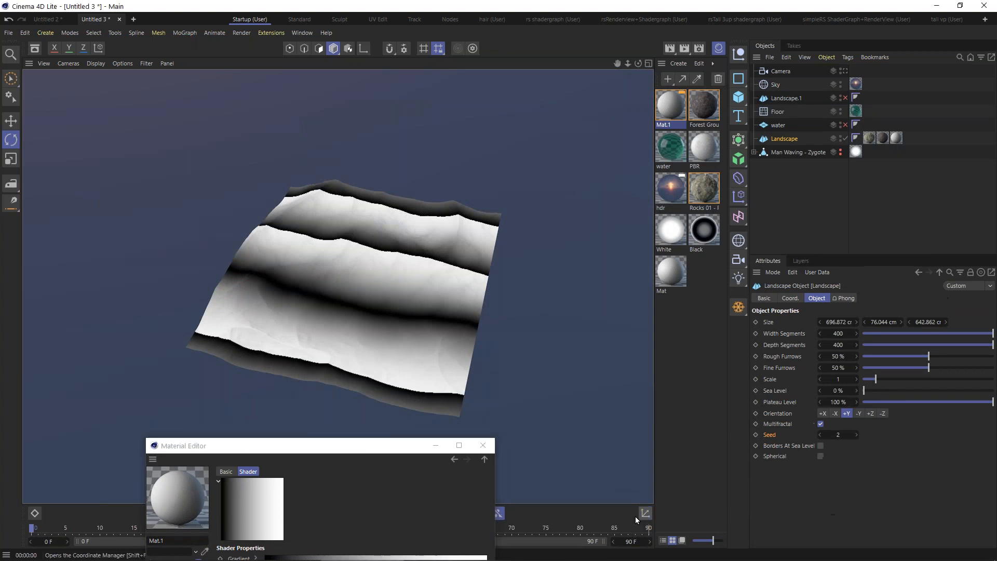
pyautogui.click(646, 514)
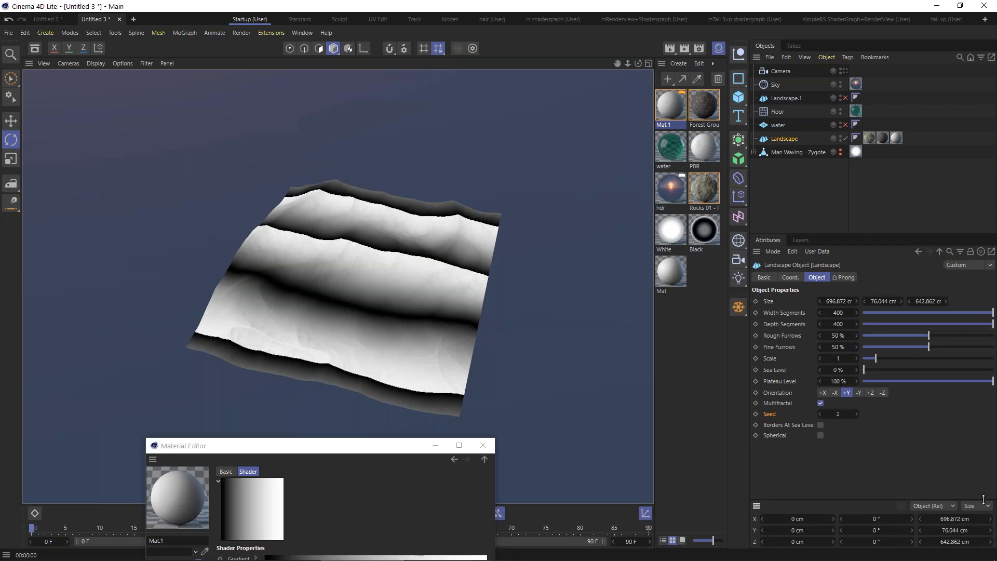
pyautogui.click(941, 530)
pyautogui.click(883, 301)
pyautogui.moveTo(376, 448); pyautogui.dragTo(731, 167)
# Step: Set the gradient's Start to 0, 38, 0 cm and its End to 0, -38, 0 cm, and render the Landscape
pyautogui.click(629, 356)
pyautogui.write('0')
pyautogui.press('Tab')
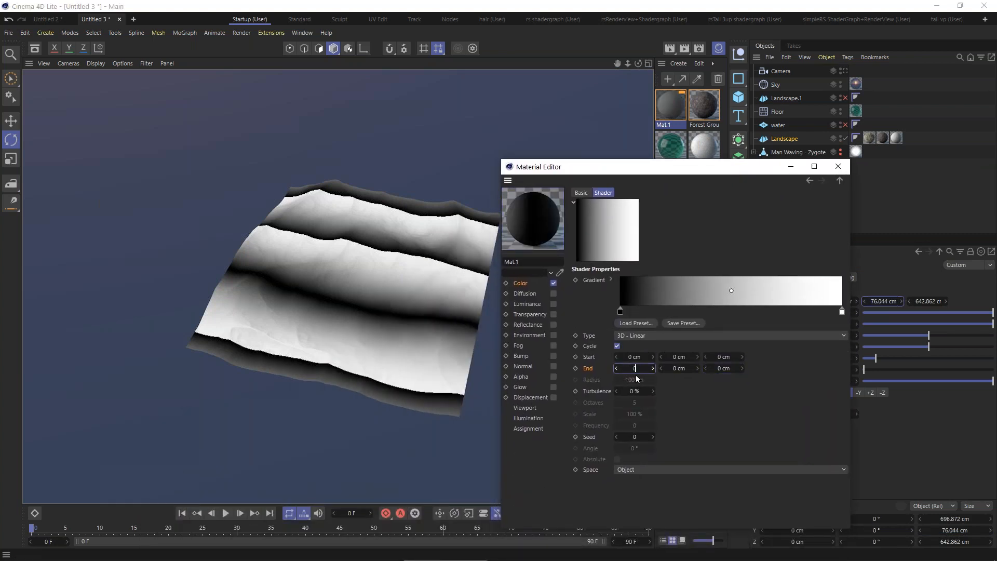
pyautogui.write('76/2')
pyautogui.press('Return')
pyautogui.click(676, 369)
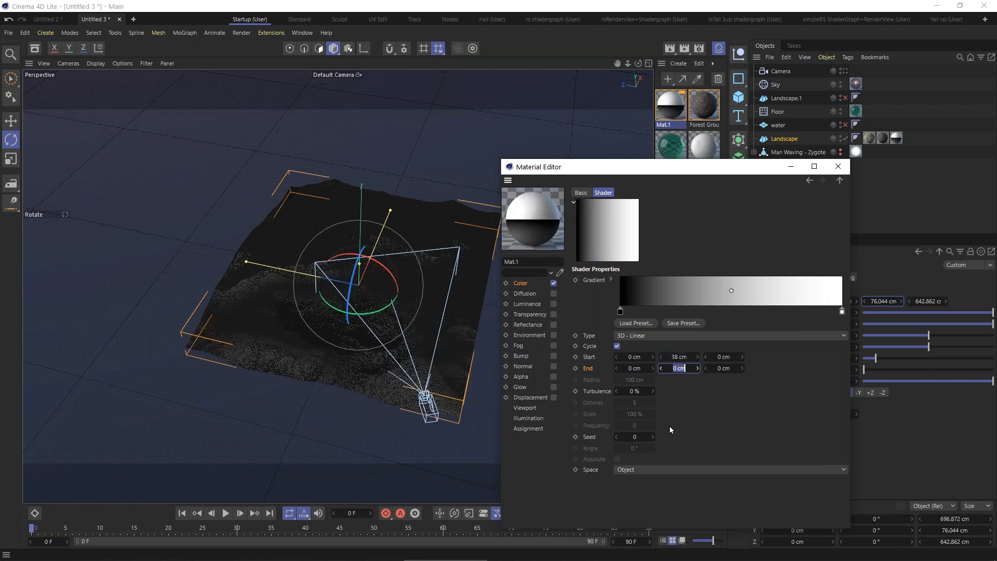
pyautogui.write('-38')
pyautogui.press('Return')
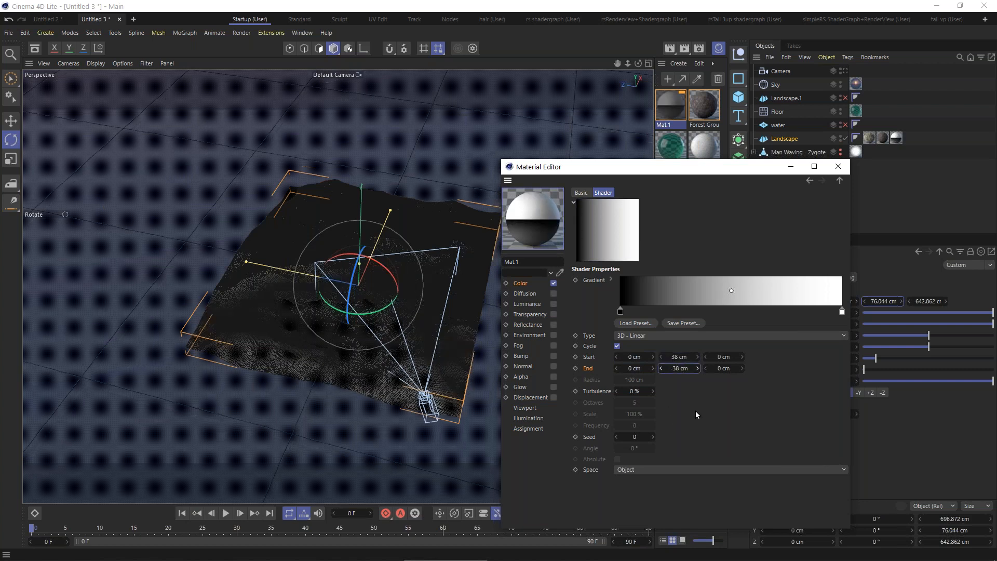
pyautogui.moveTo(684, 170); pyautogui.dragTo(763, 144)
pyautogui.click(677, 48)
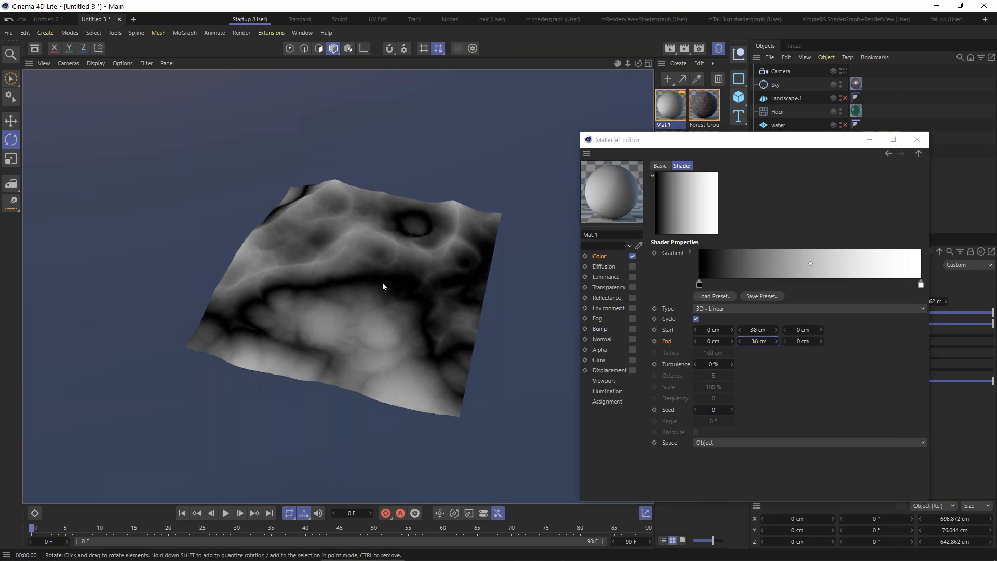
# Step: Turn off the gradient's Cycle option and re-render the Landscape, including from a lower, closer angle
pyautogui.click(696, 319)
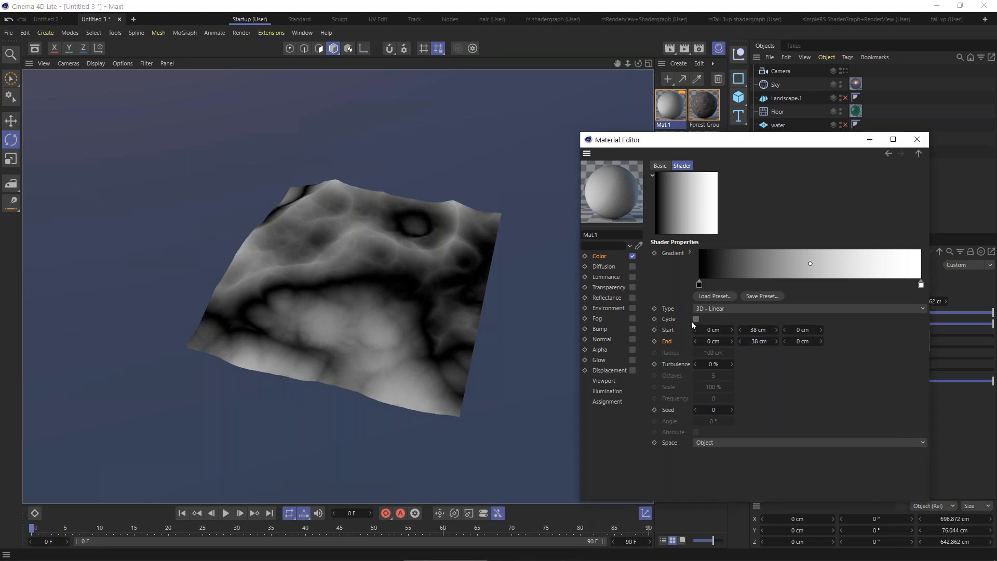
pyautogui.click(665, 47)
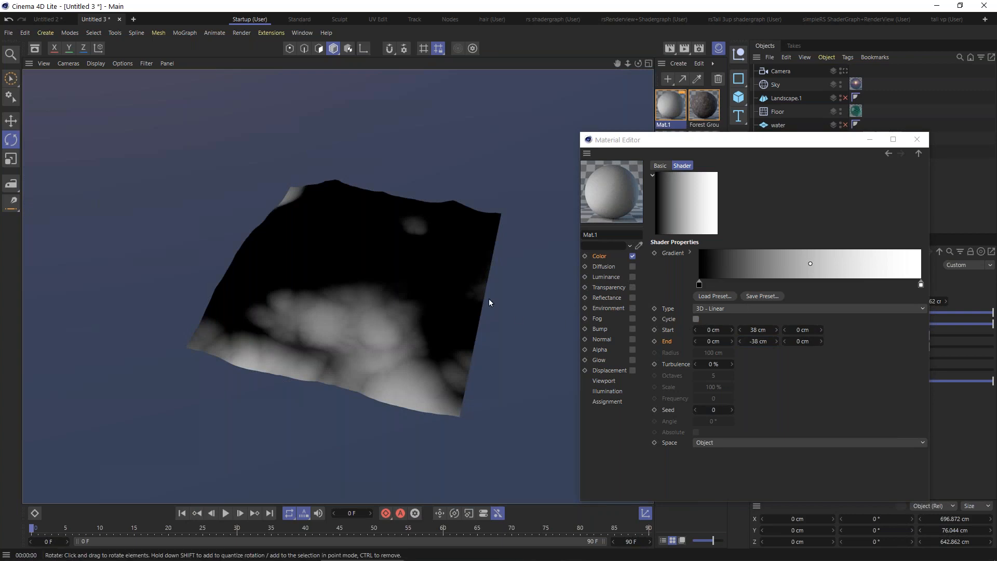
pyautogui.keyDown('alt'); pyautogui.moveTo(396, 296); pyautogui.dragTo(445, 363); pyautogui.keyUp('alt')
pyautogui.moveTo(787, 142); pyautogui.dragTo(790, 194)
pyautogui.keyDown('alt'); pyautogui.moveTo(348, 281); pyautogui.dragTo(338, 274); pyautogui.keyUp('alt')
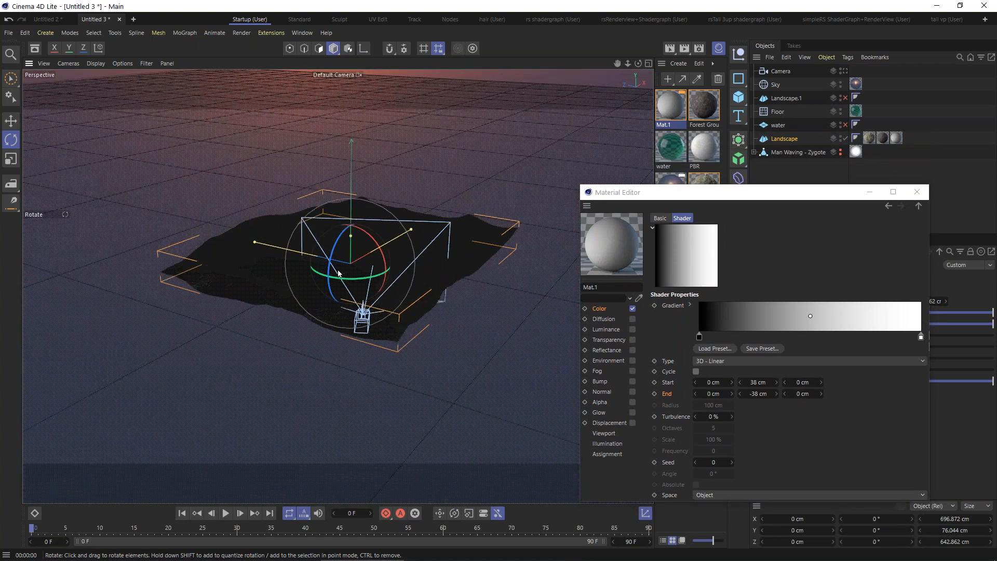
pyautogui.keyDown('alt'); pyautogui.moveTo(339, 273); pyautogui.dragTo(414, 261, button='right'); pyautogui.keyUp('alt')
pyautogui.keyDown('alt'); pyautogui.moveTo(414, 260); pyautogui.dragTo(347, 281, button='middle'); pyautogui.keyUp('alt')
pyautogui.click(669, 47)
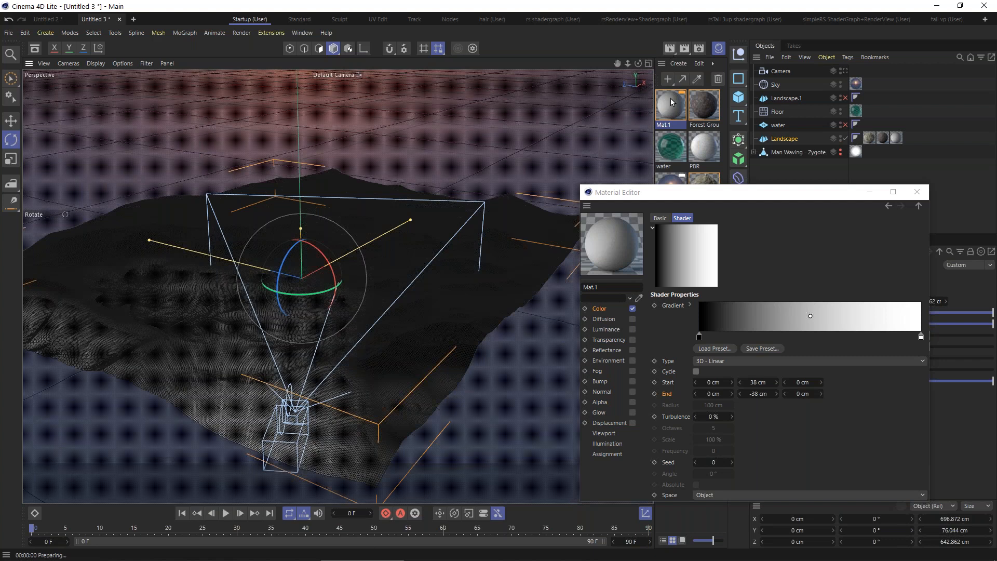
# Step: Set the gradient's End Y to 21 cm and raise its Start Y to 60 cm, checking the render
pyautogui.moveTo(758, 394)
pyautogui.mouseDown()
pyautogui.moveTo(804, 390)
pyautogui.moveTo(761, 382)
pyautogui.mouseUp()
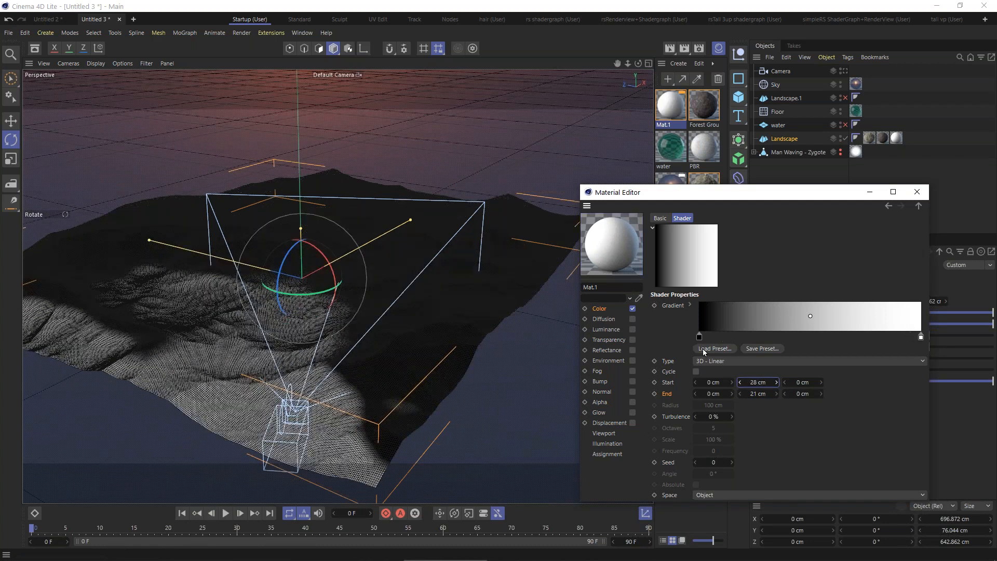
pyautogui.hotkey('ctrl', 'r')
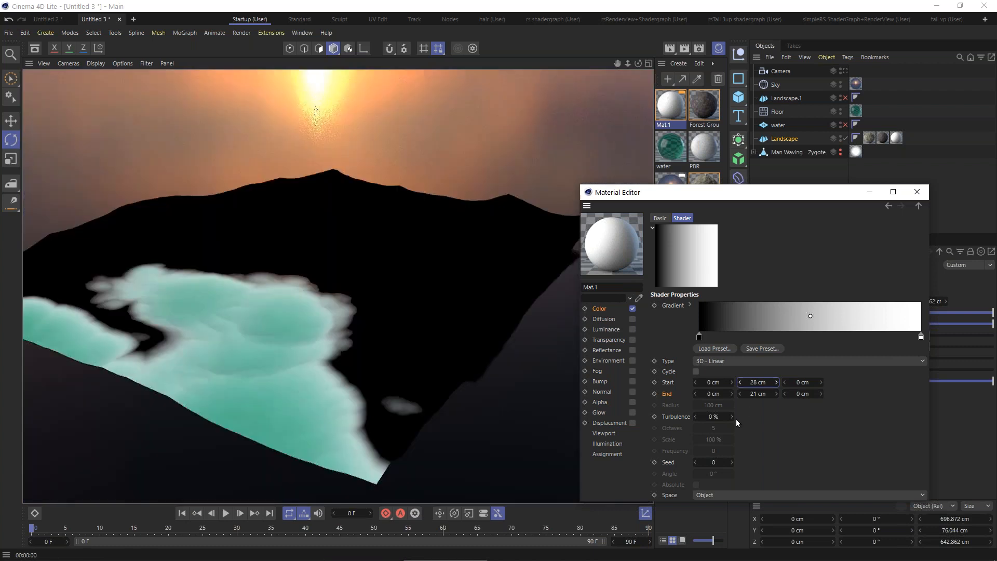
pyautogui.moveTo(761, 382); pyautogui.dragTo(767, 382)
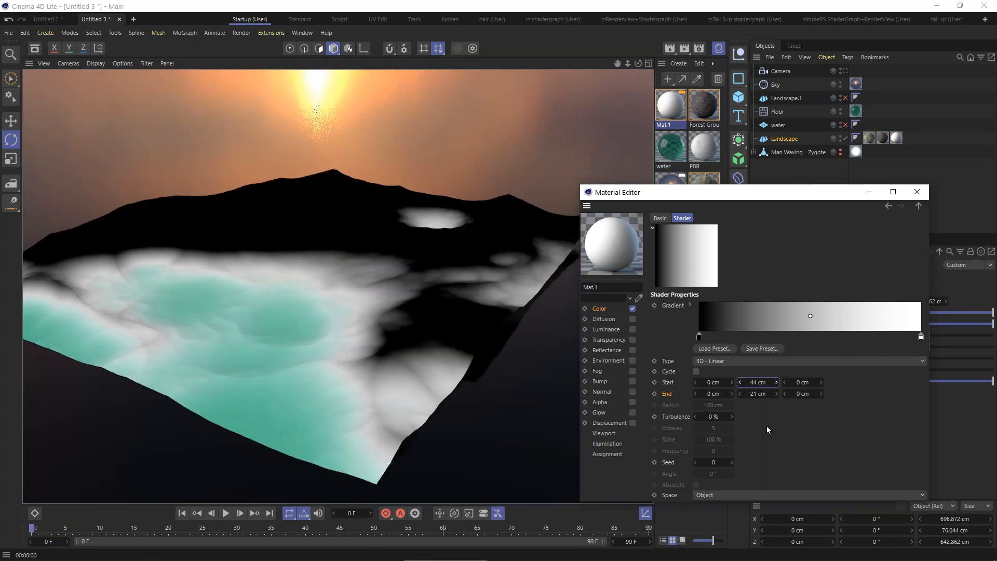
pyautogui.moveTo(757, 382); pyautogui.dragTo(763, 385)
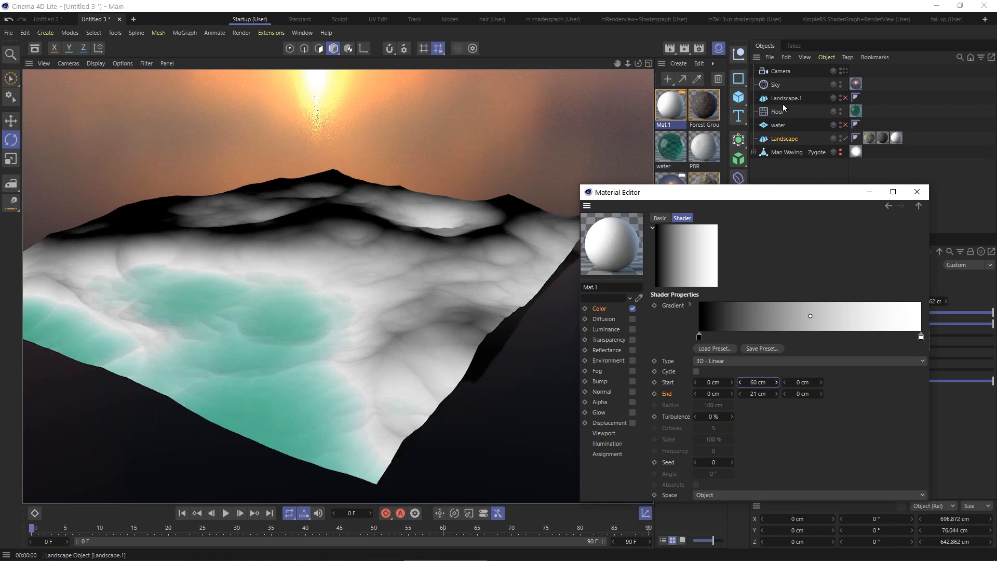
# Step: Hide the Floor, set the gradient's End Y to -15 cm and render the view
pyautogui.click(841, 112)
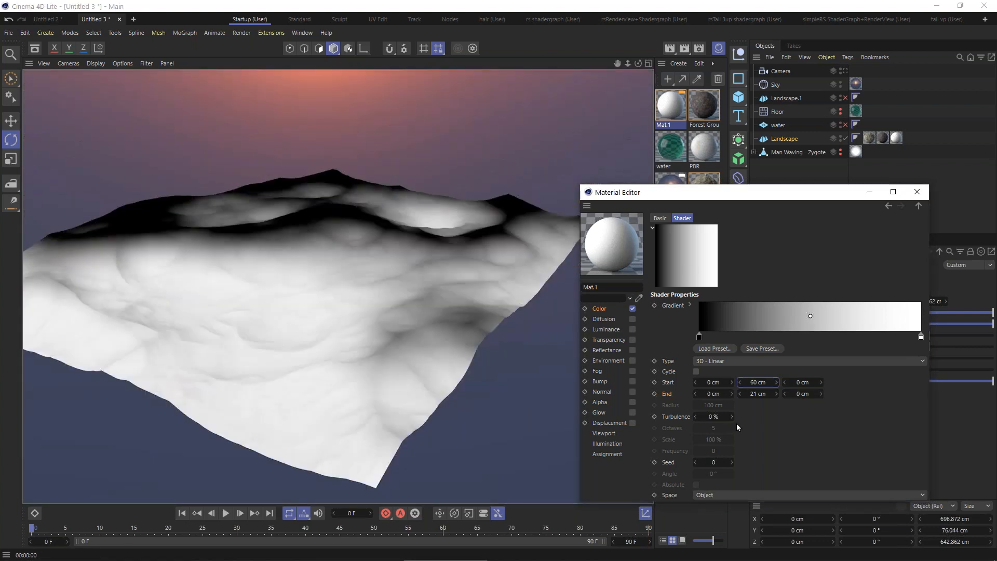
pyautogui.moveTo(757, 394)
pyautogui.mouseDown()
pyautogui.moveTo(738, 397)
pyautogui.moveTo(752, 396)
pyautogui.mouseUp()
pyautogui.hotkey('ctrl', 'r')
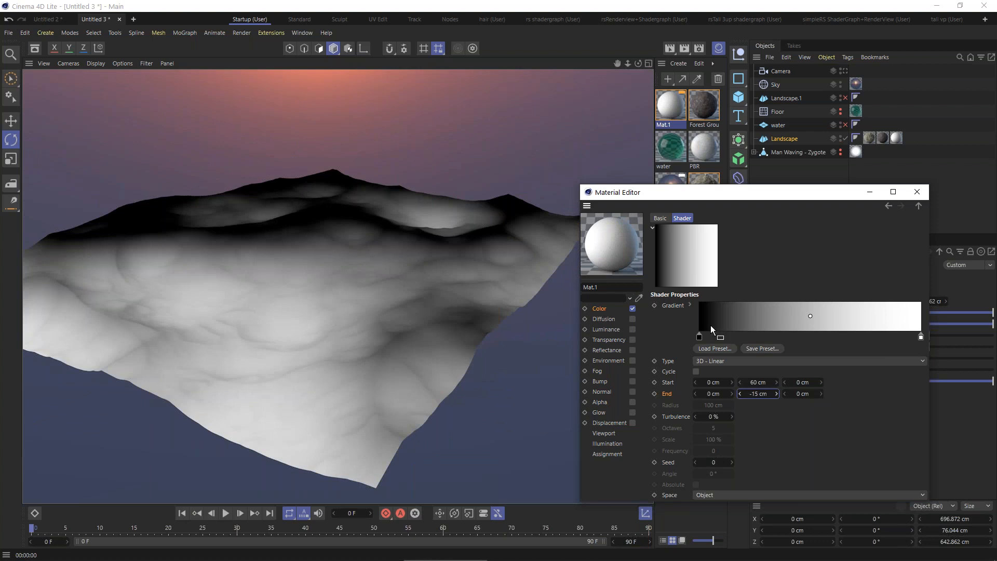
# Step: Move the gradient's black knot to about a fifth of the ramp and the white knot just past its middle
pyautogui.moveTo(700, 336); pyautogui.dragTo(774, 338)
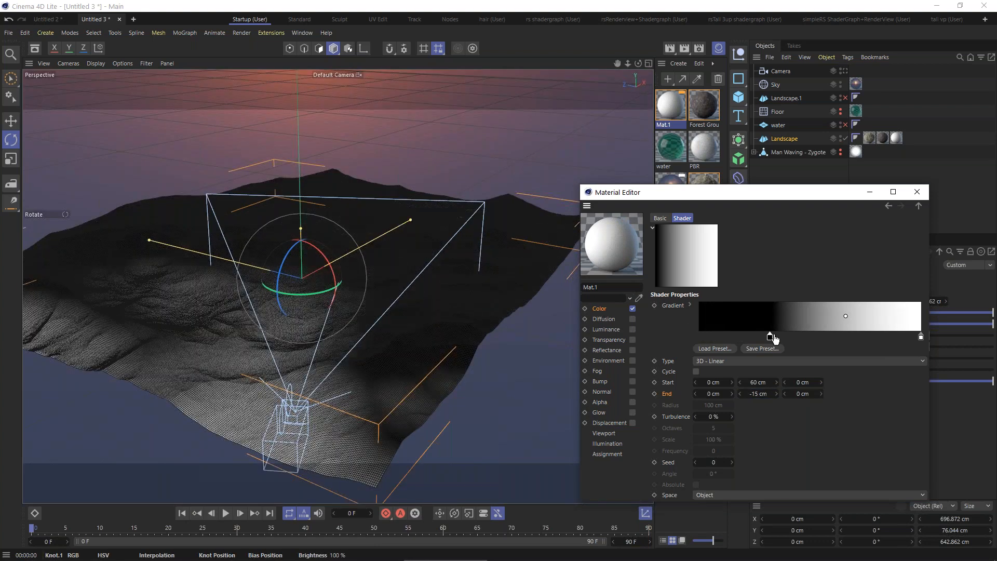
pyautogui.moveTo(921, 337)
pyautogui.mouseDown()
pyautogui.moveTo(850, 346)
pyautogui.moveTo(692, 325)
pyautogui.moveTo(771, 338)
pyautogui.moveTo(736, 329)
pyautogui.moveTo(761, 336)
pyautogui.mouseUp()
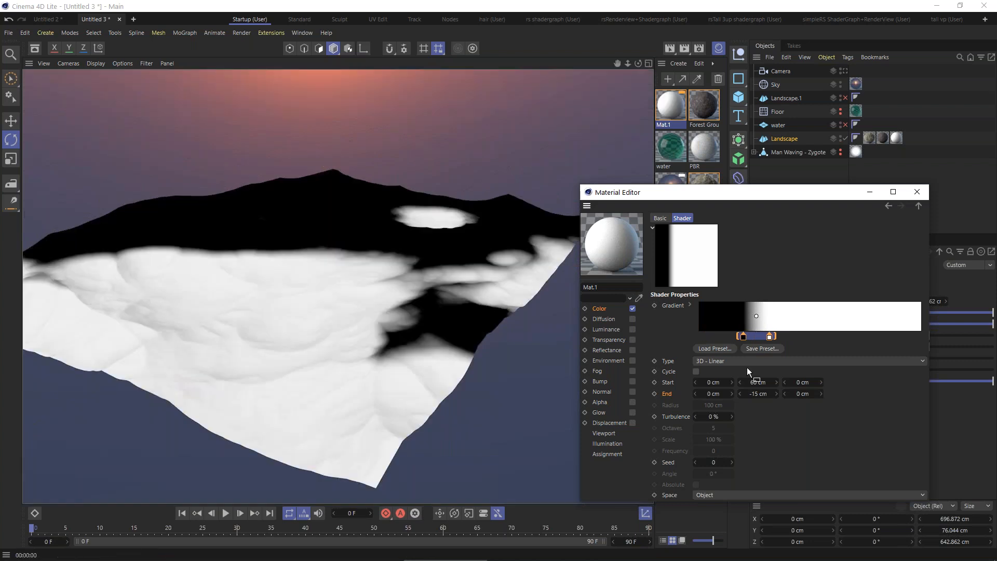
pyautogui.doubleClick(769, 336)
pyautogui.click(786, 426)
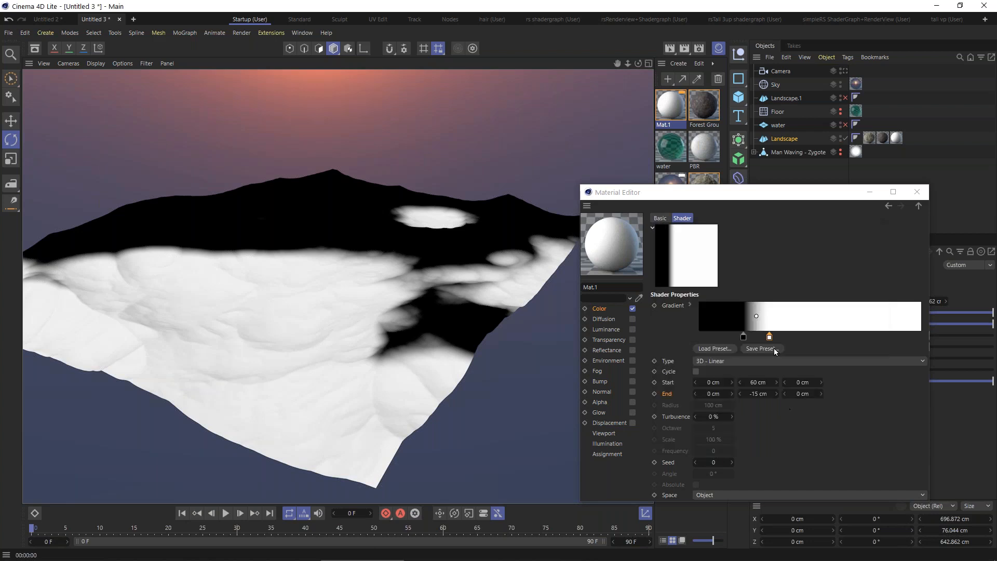
pyautogui.moveTo(770, 337); pyautogui.dragTo(821, 337)
# Step: Copy the Gradient shader from Mat.1's Color texture and delete the Mat.1 tag from the Landscape
pyautogui.click(889, 205)
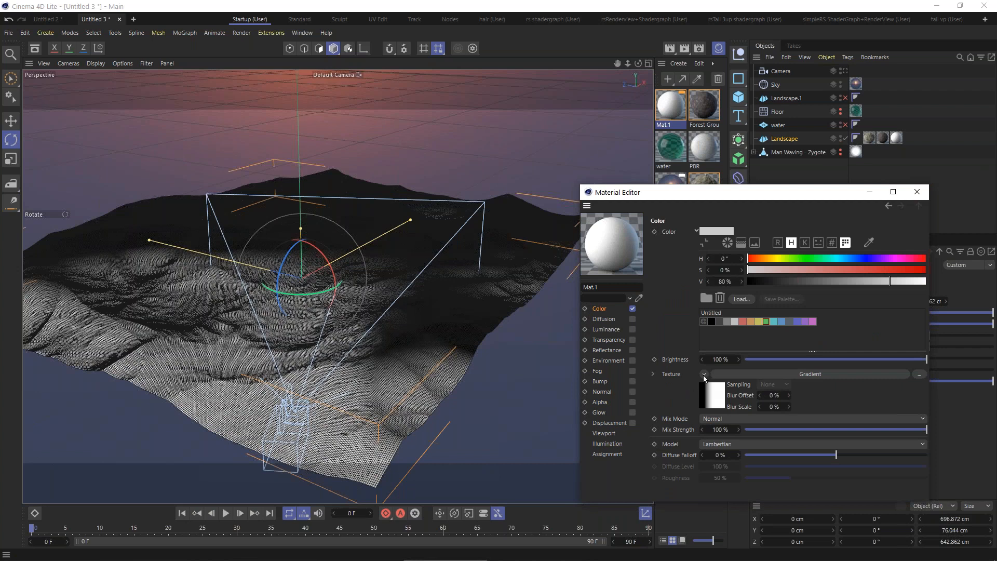
pyautogui.click(705, 375)
pyautogui.click(720, 210)
pyautogui.click(917, 192)
pyautogui.click(897, 138)
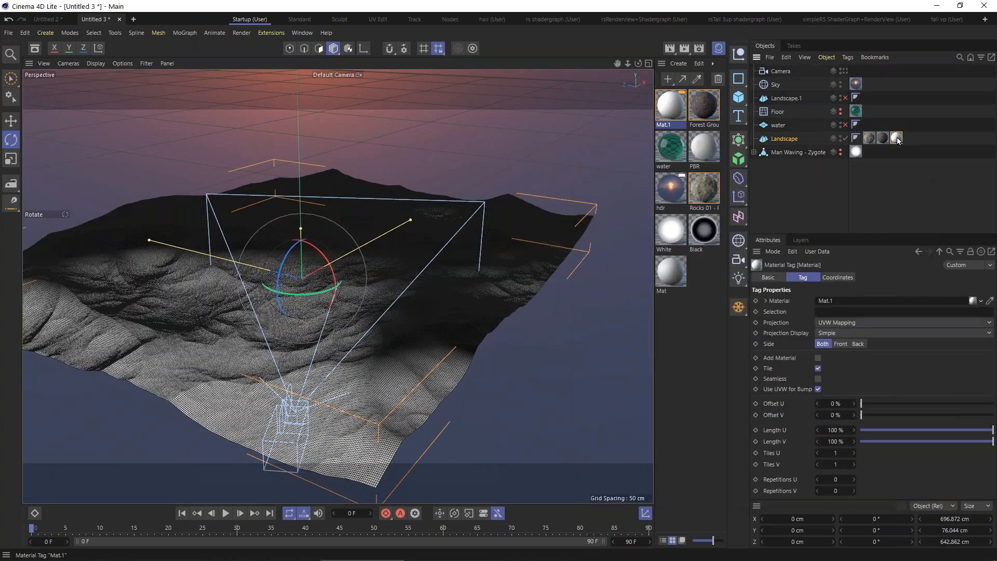
pyautogui.press('Delete')
# Step: Enable the Alpha channel of the Forest Ground 01 material and paste the copied Gradient shader as its texture
pyautogui.doubleClick(883, 139)
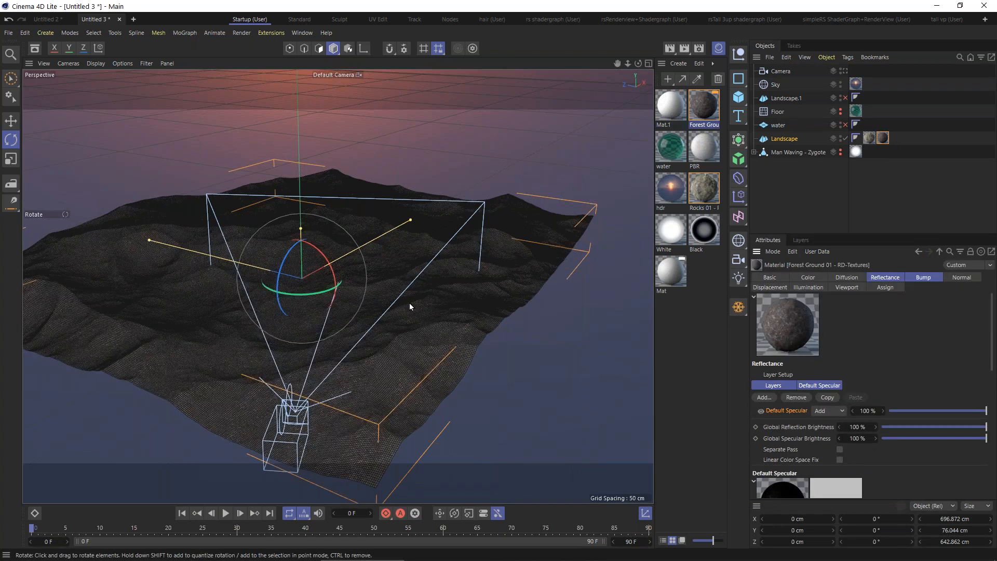
pyautogui.hotkey('ctrl', 'r')
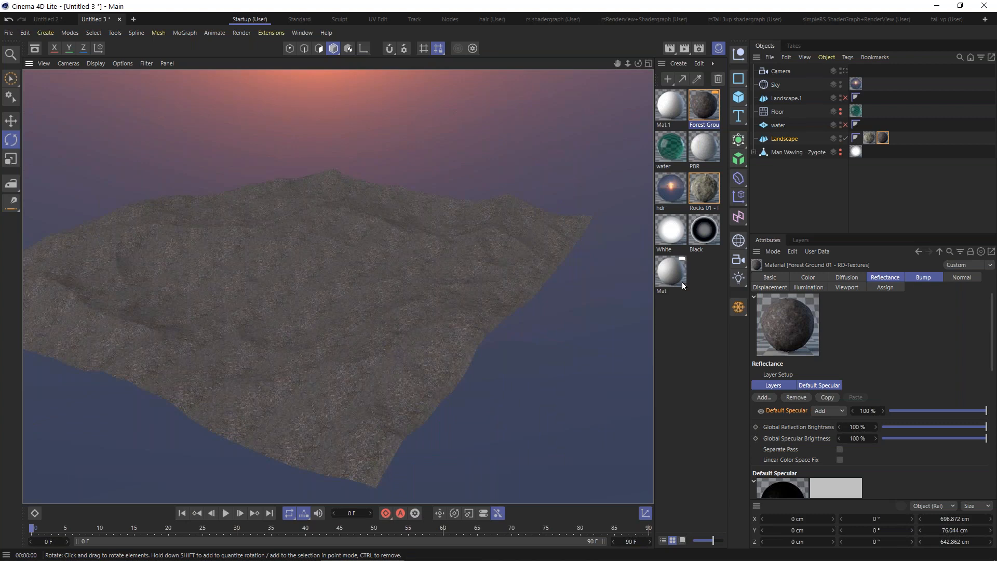
pyautogui.click(766, 277)
pyautogui.click(862, 441)
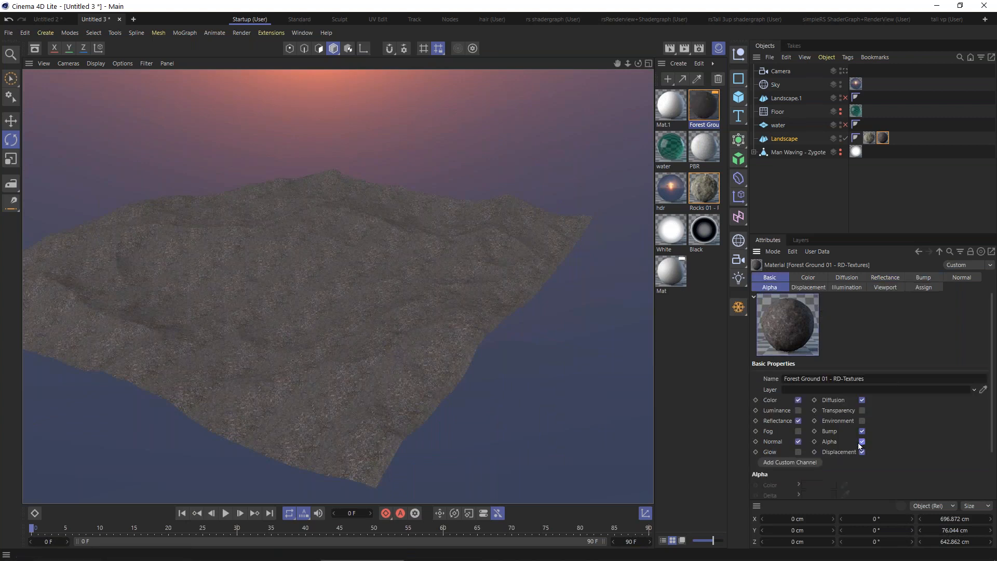
pyautogui.click(769, 287)
pyautogui.click(805, 441)
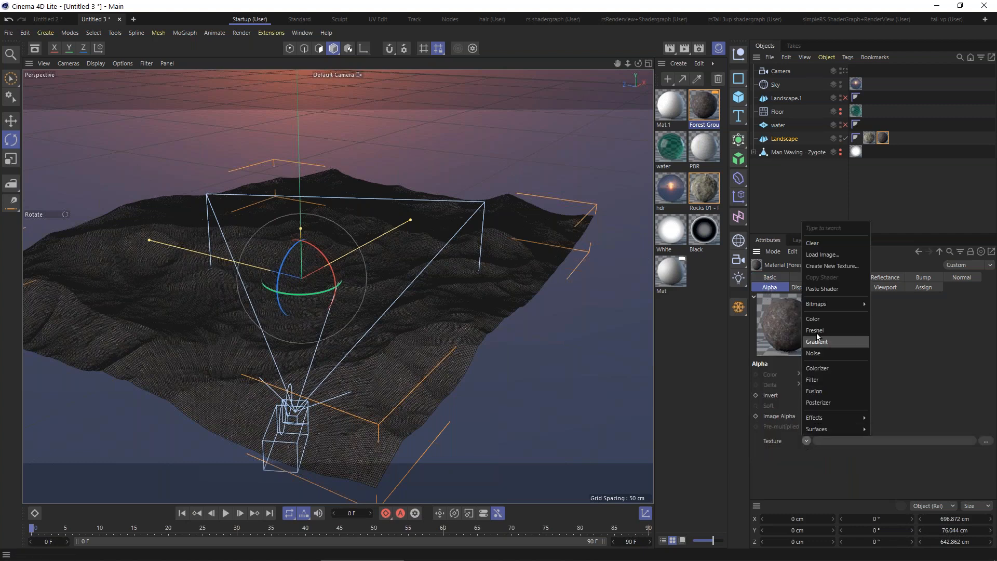
pyautogui.click(824, 289)
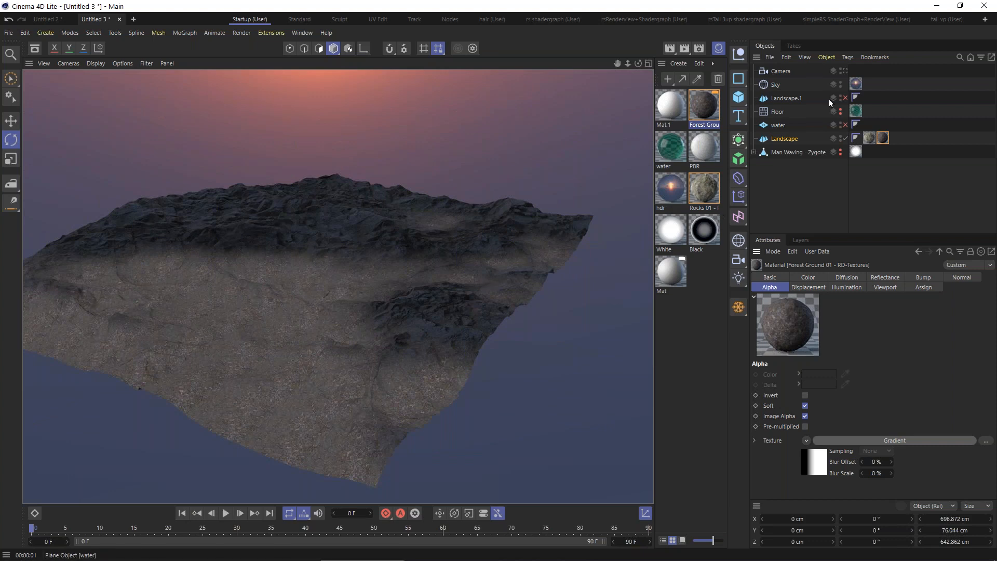
# Step: Look through the scene's Camera and render the view with the Floor visible
pyautogui.click(844, 73)
pyautogui.click(845, 72)
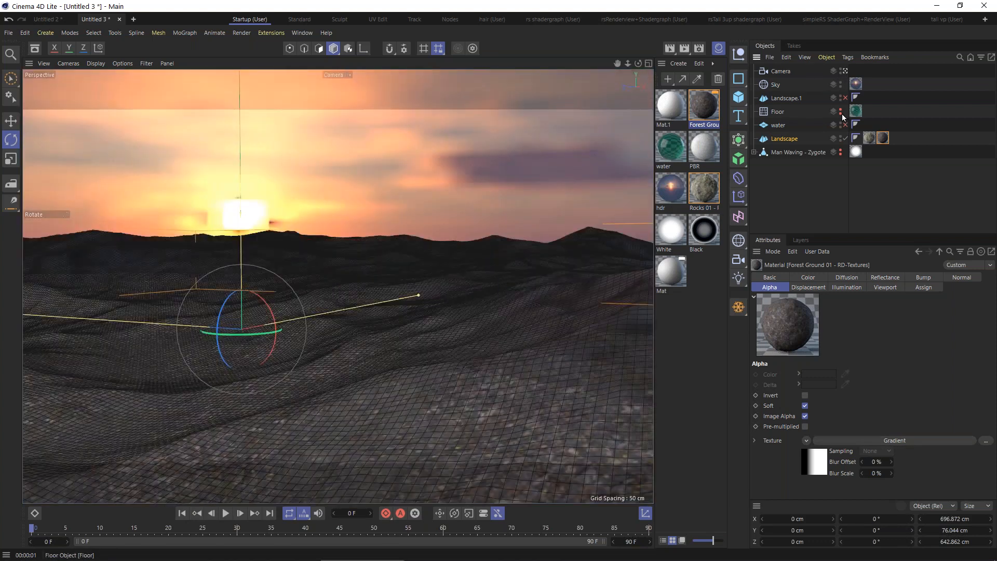
pyautogui.hotkey('ctrl', 'r')
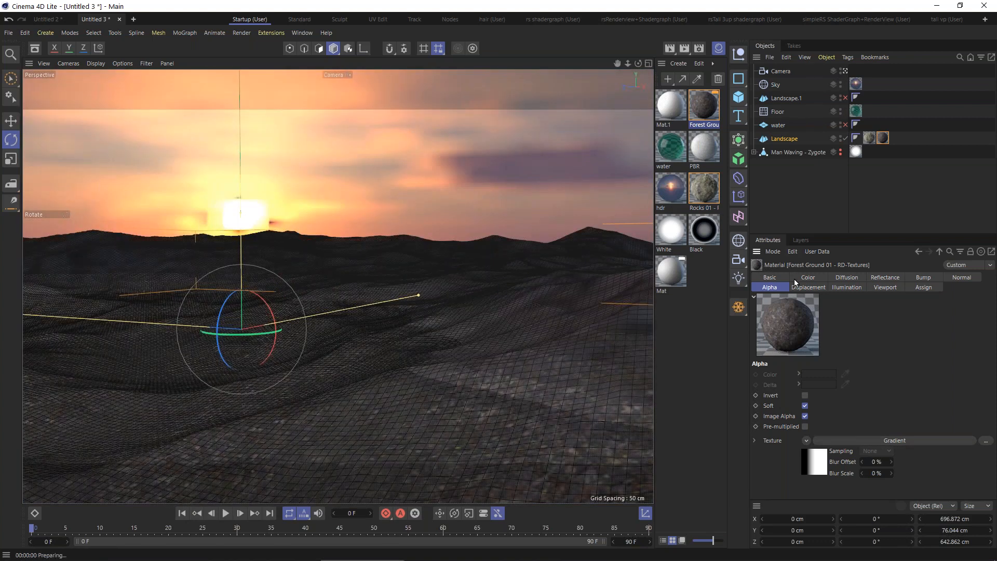
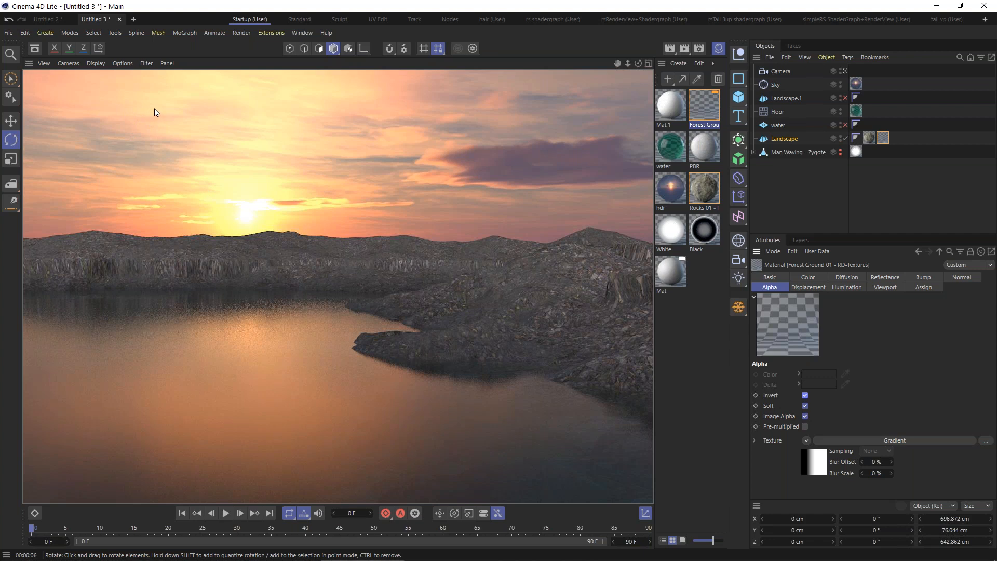
# Step: Add the Truss Video Board object from the Asset Browser's Electronics & Technology category and close the browser
pyautogui.click(36, 50)
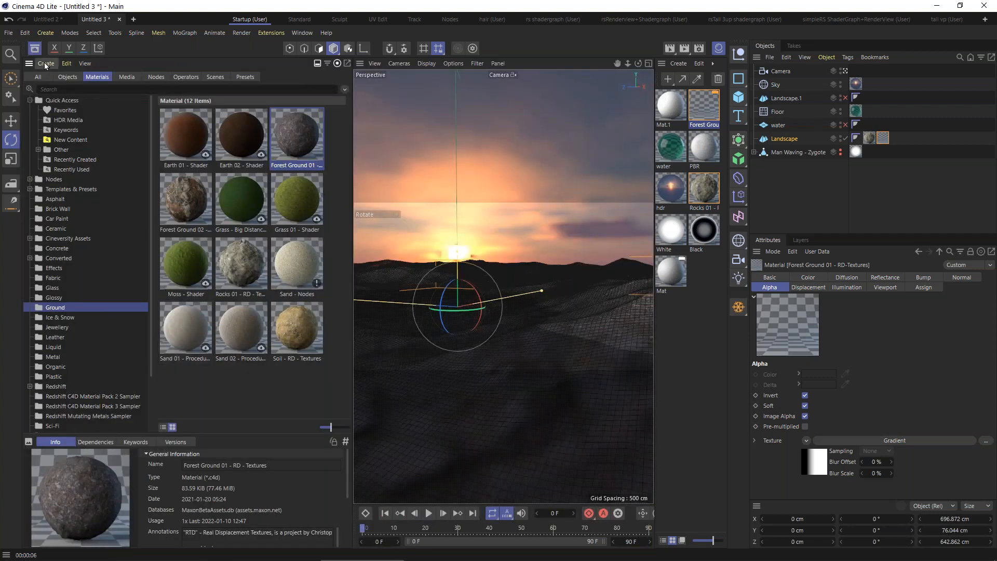
pyautogui.click(38, 78)
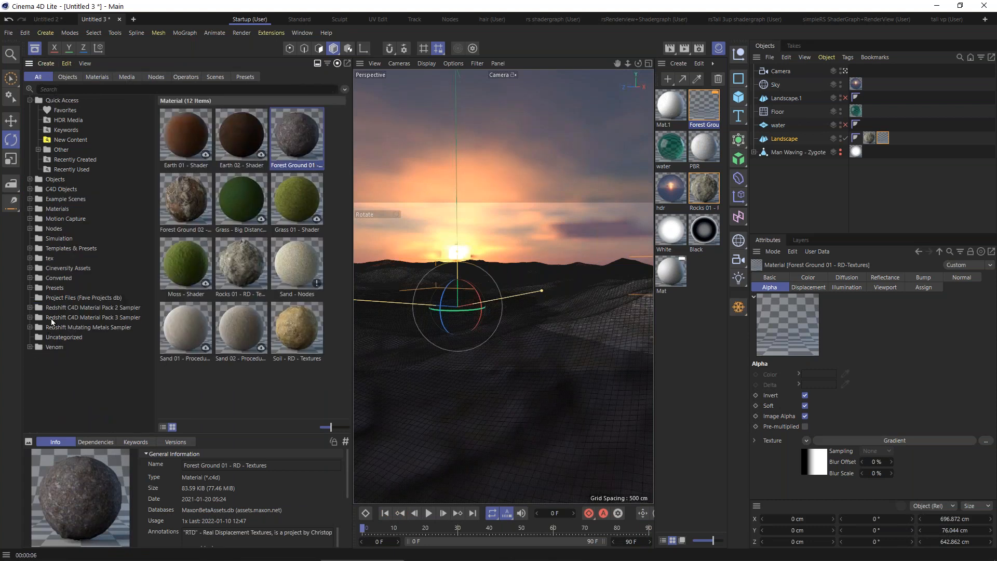
pyautogui.click(67, 77)
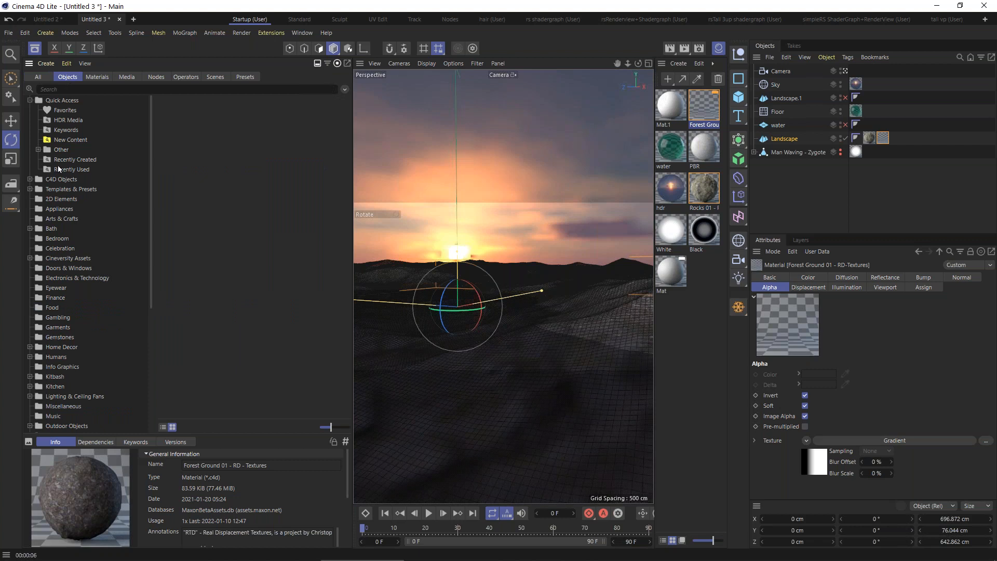
pyautogui.click(52, 278)
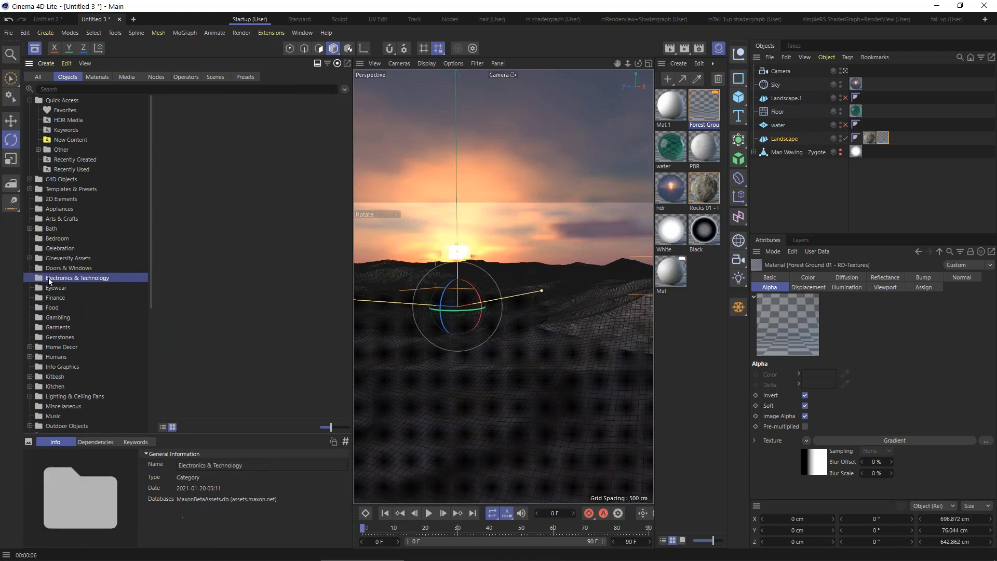
pyautogui.click(185, 197)
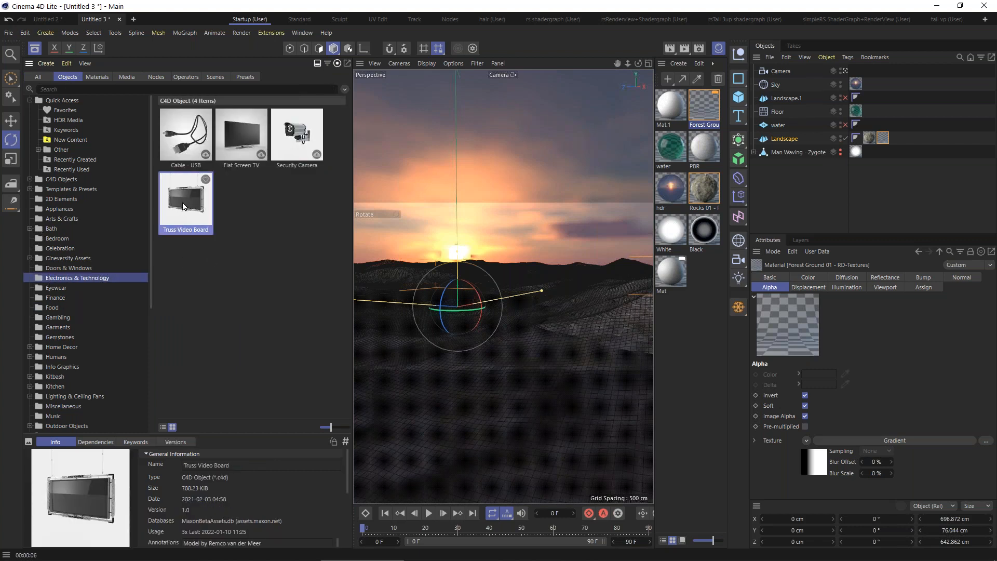
pyautogui.doubleClick(174, 200)
pyautogui.click(35, 48)
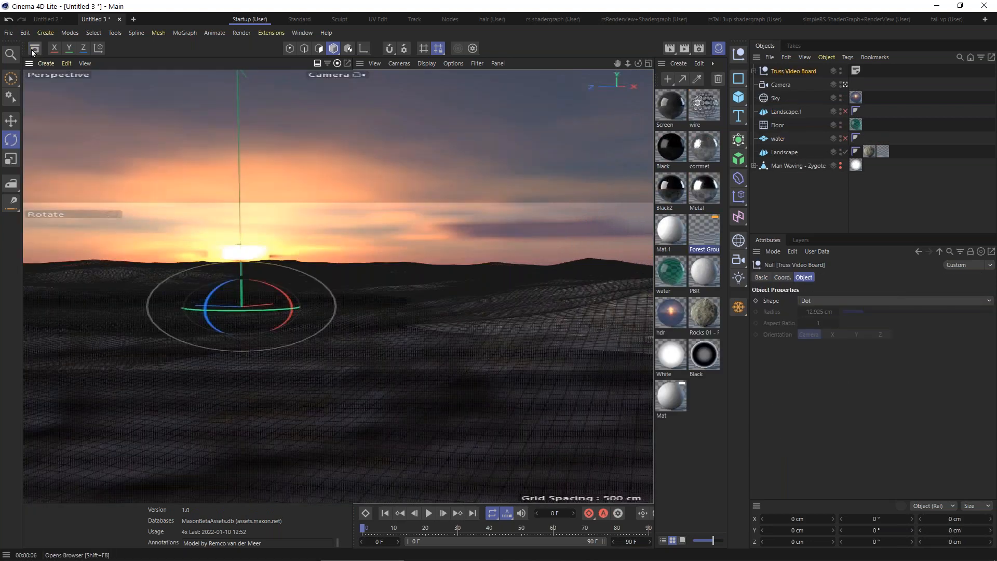
# Step: Raise the Truss Video Board to about 165 cm on Y and scale it down so it hangs just above the hills
pyautogui.click(10, 120)
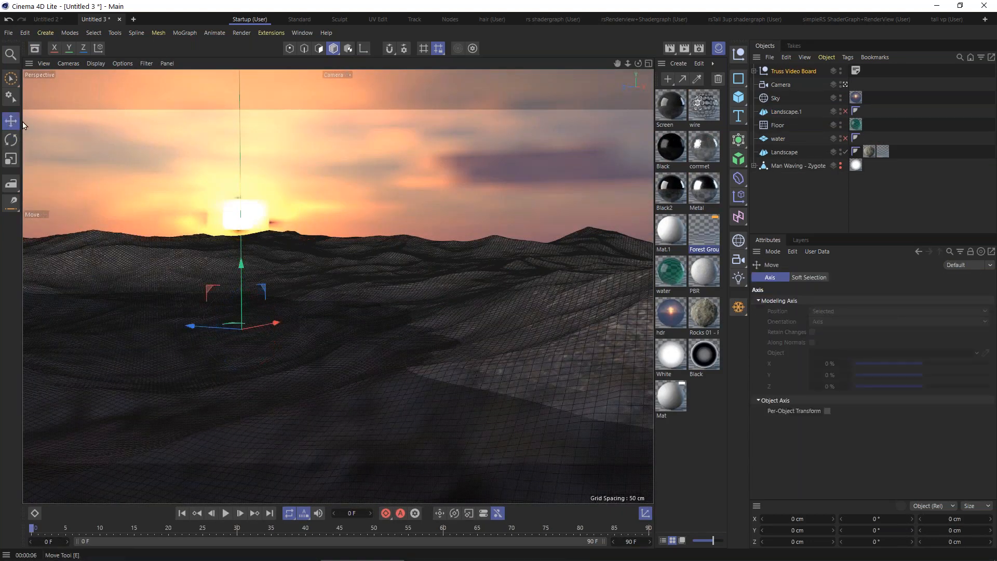
pyautogui.moveTo(241, 310); pyautogui.dragTo(262, 47)
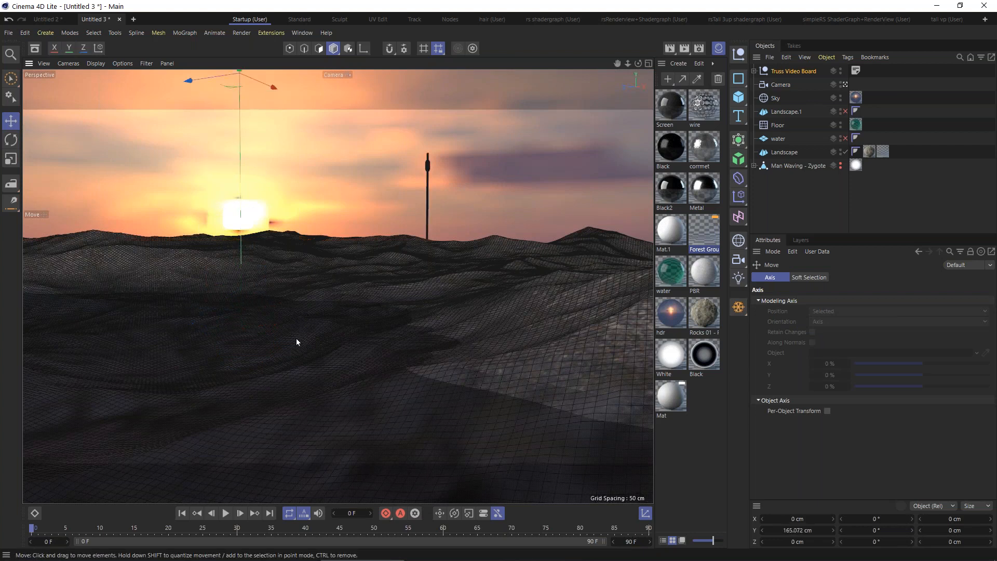
pyautogui.moveTo(240, 249); pyautogui.dragTo(345, 189)
pyautogui.press('t')
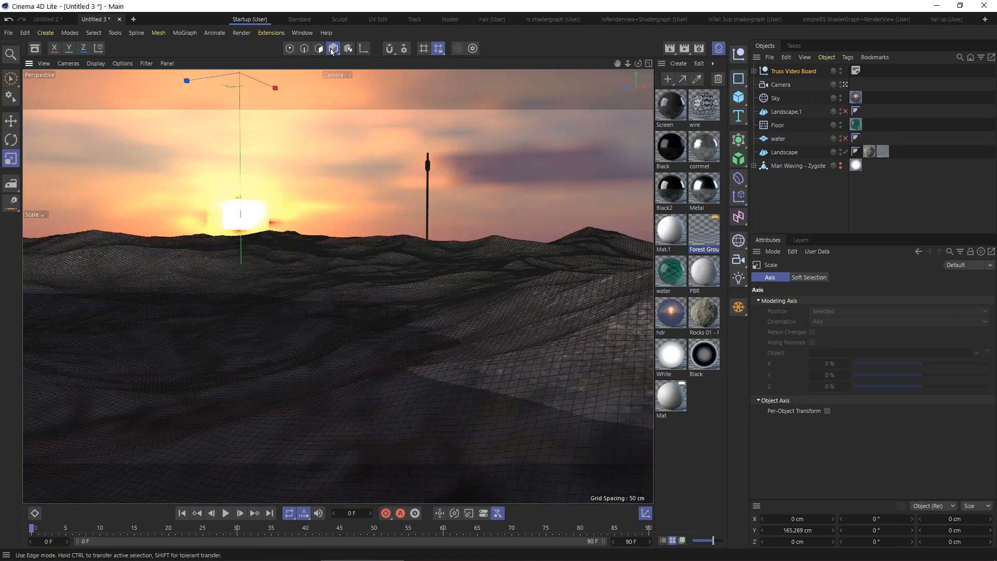
pyautogui.moveTo(364, 155); pyautogui.dragTo(164, 347)
pyautogui.click(11, 140)
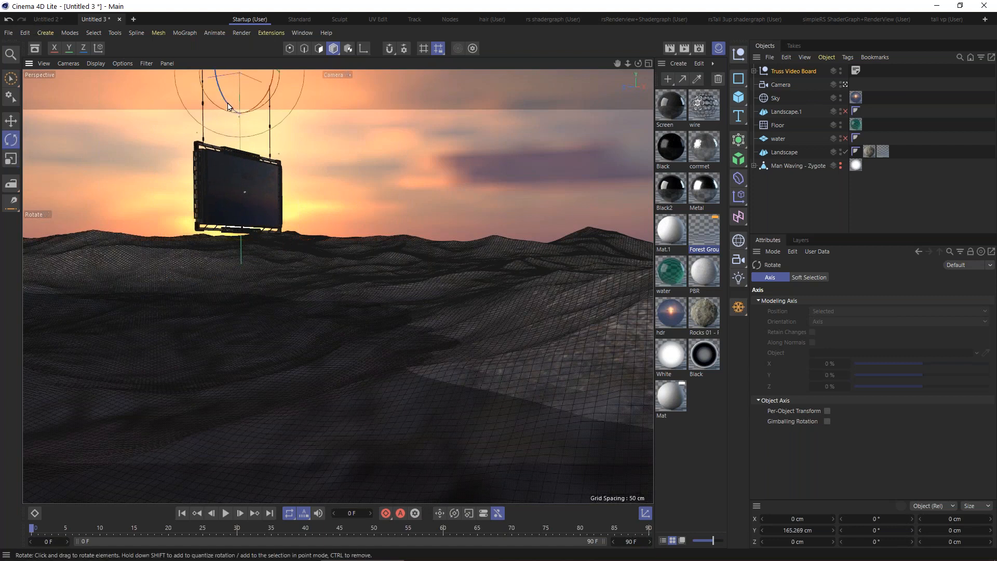
pyautogui.click(11, 122)
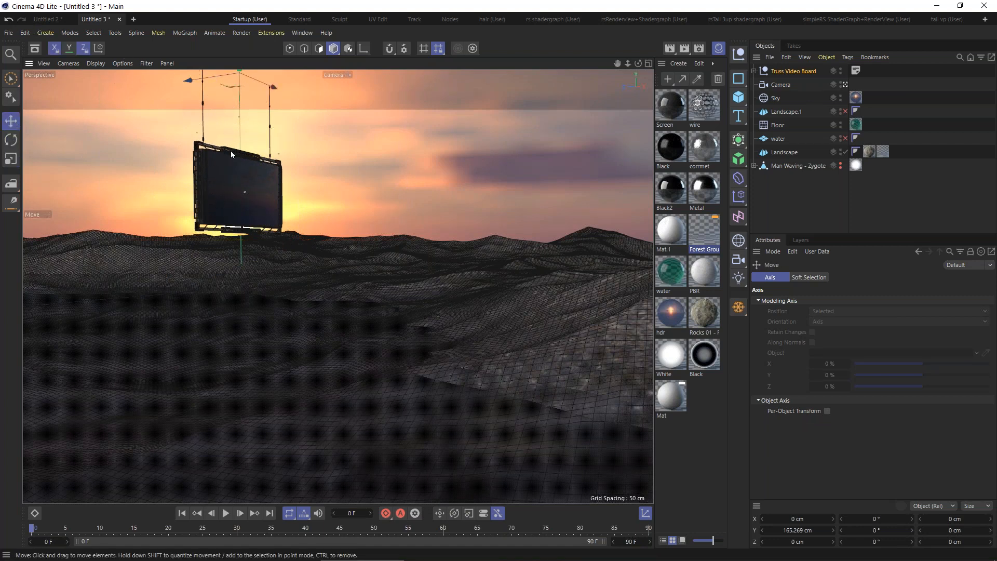
# Step: Load the "sexy w/layered mats" scene from the Asset Browser's Uncategorized scenes, accept the missing-plugin warning and close the browser
pyautogui.click(34, 48)
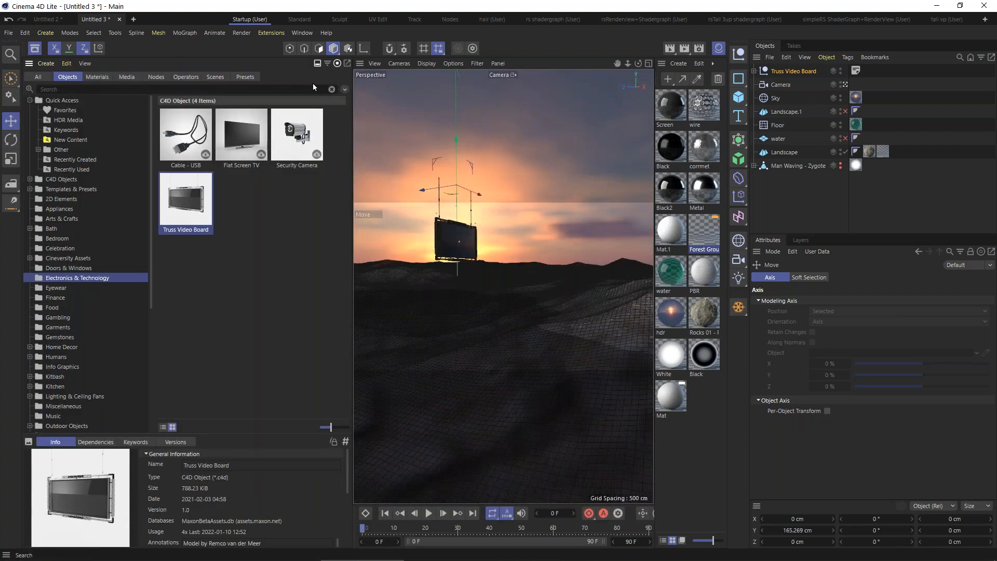
pyautogui.click(39, 77)
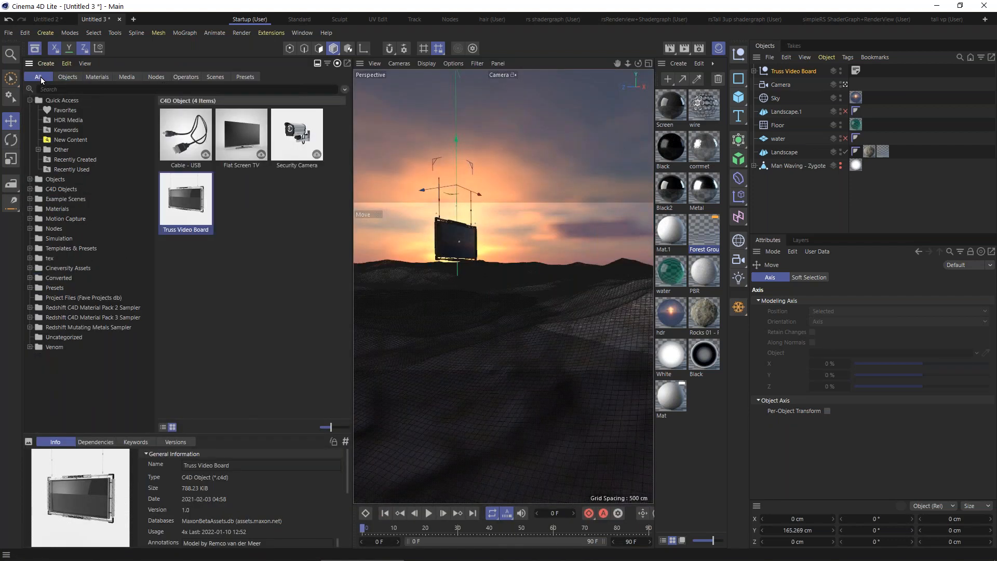
pyautogui.click(216, 77)
pyautogui.click(63, 238)
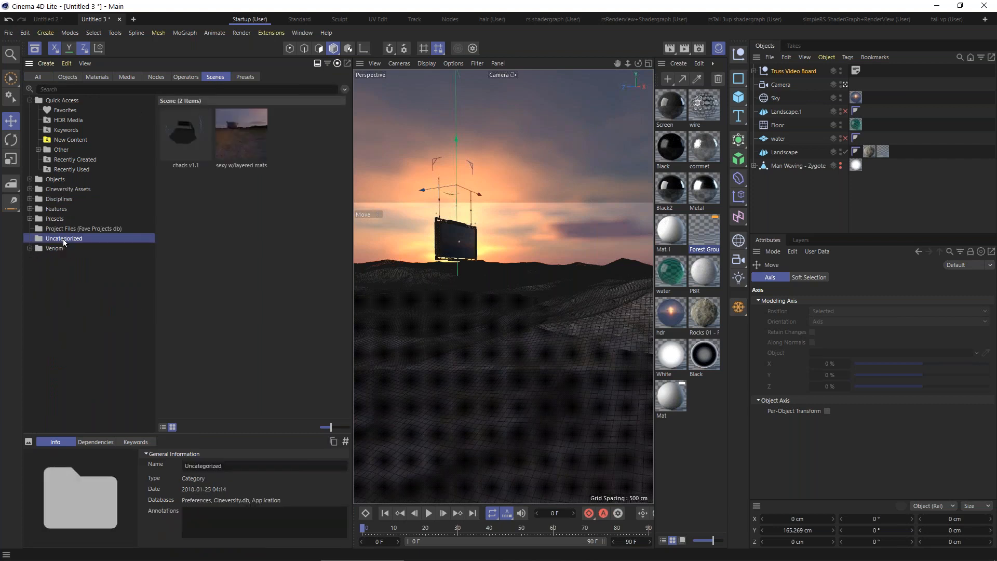
pyautogui.rightClick(235, 139)
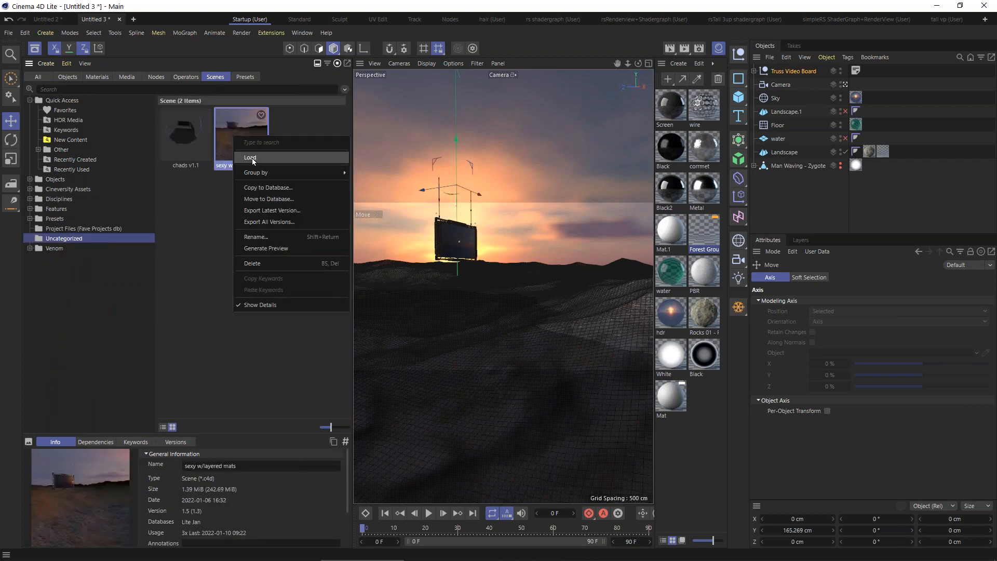
pyautogui.click(251, 157)
pyautogui.click(562, 331)
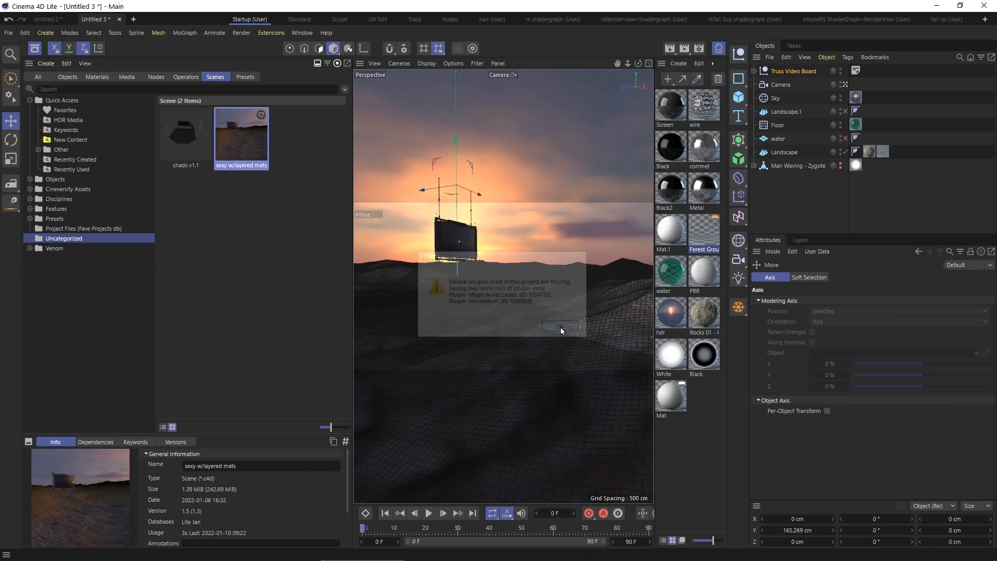
pyautogui.click(35, 49)
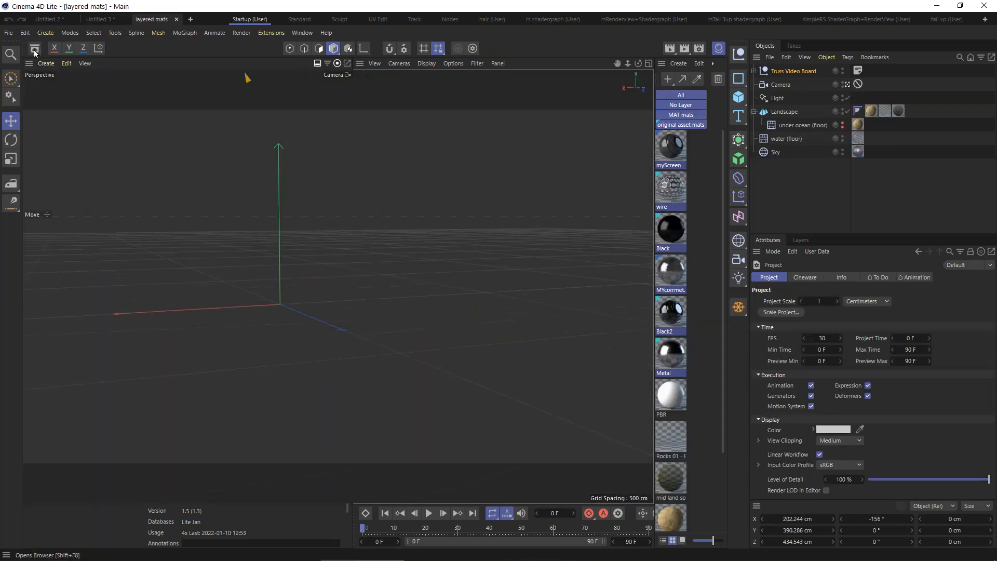
# Step: Render the view of the layered mats scene and display the Light object's Noise settings
pyautogui.click(670, 47)
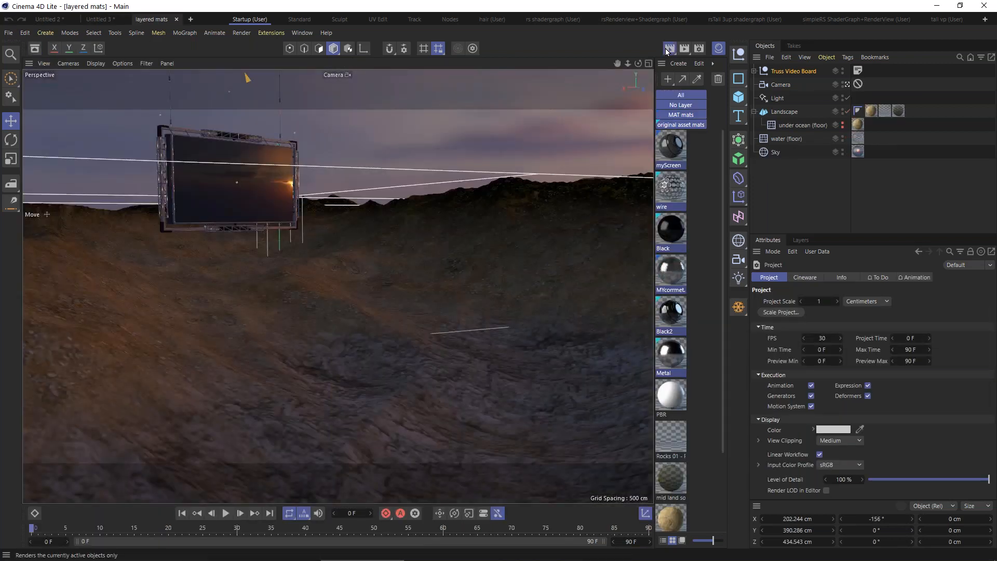
pyautogui.click(669, 50)
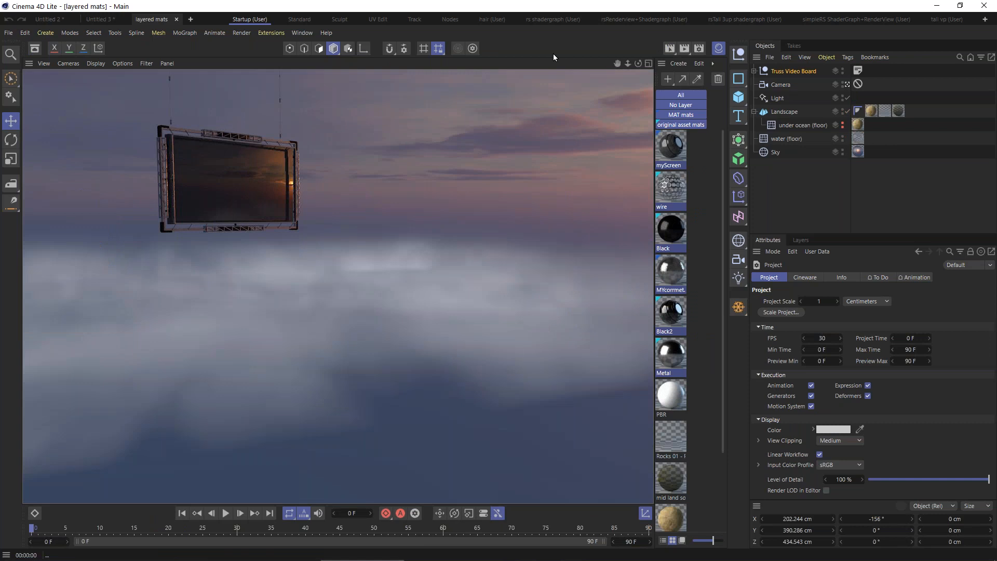
pyautogui.click(670, 48)
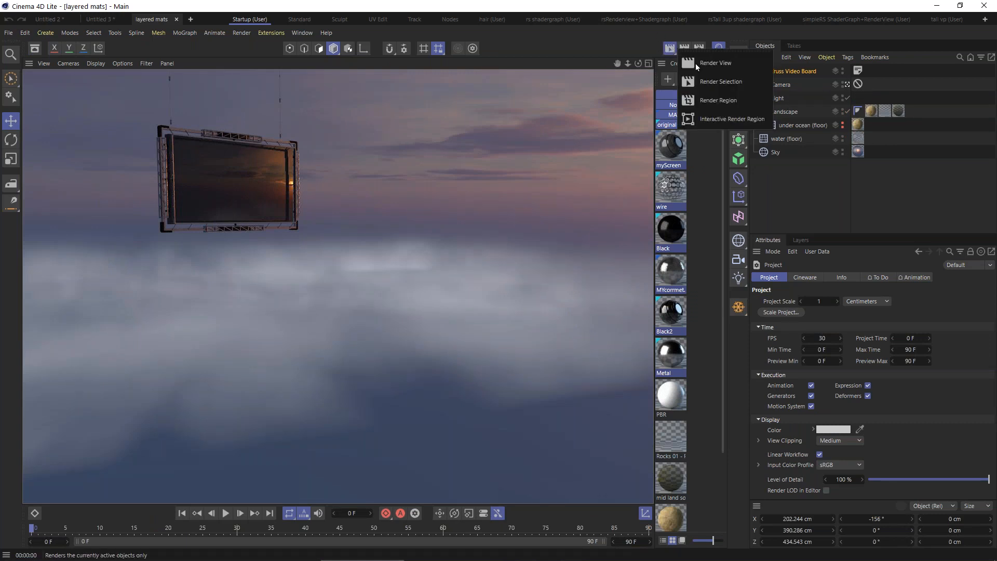
pyautogui.click(713, 63)
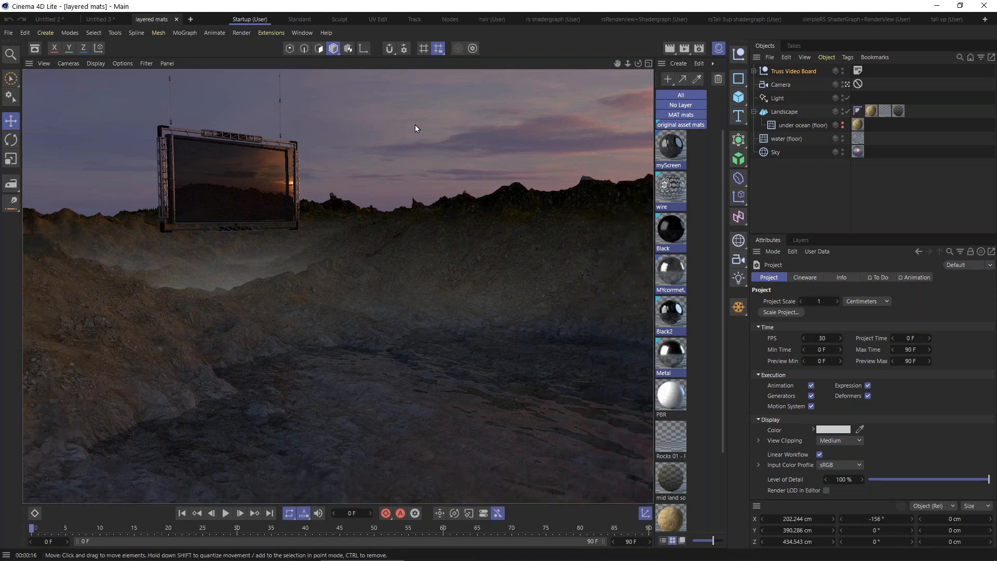
pyautogui.click(774, 98)
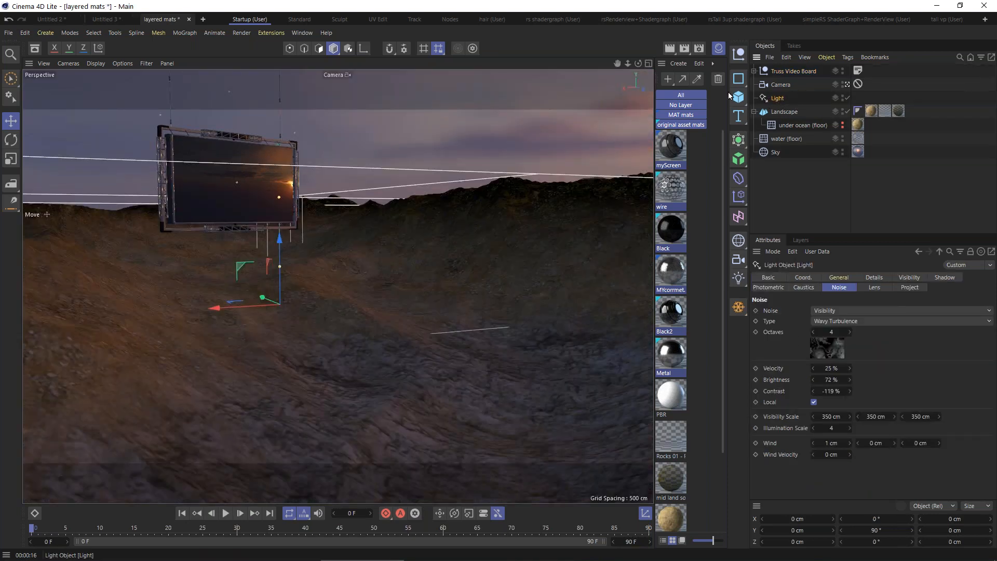
# Step: Switch to the Untitled 2 project and render its view
pyautogui.click(60, 19)
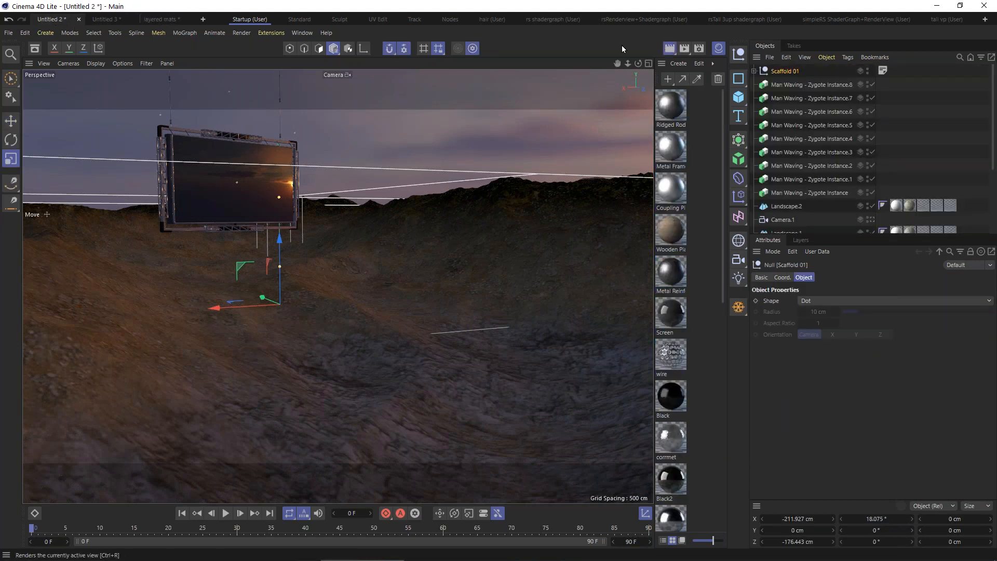
pyautogui.hotkey('ctrl', 'r')
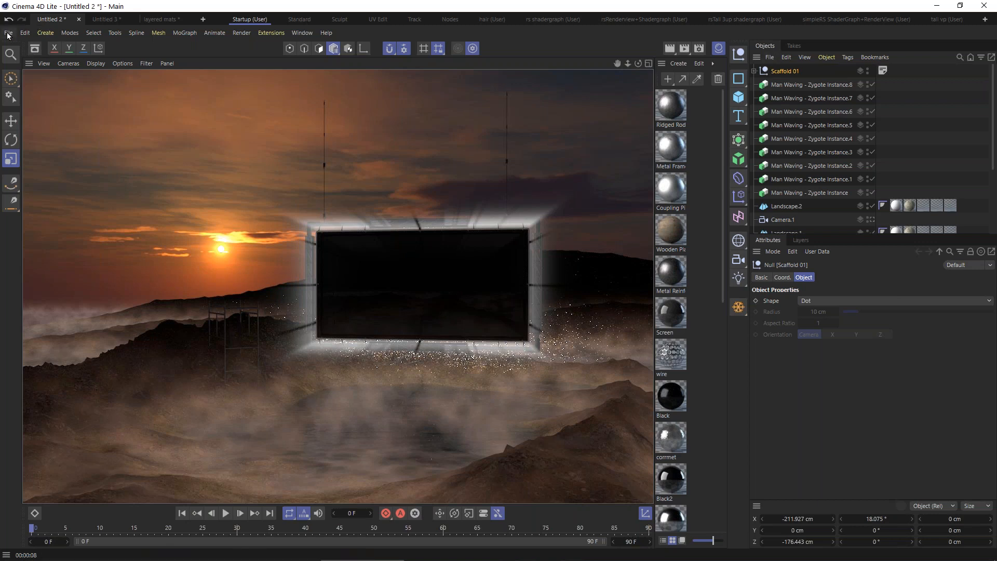
# Step: Create a new project, accept the missing-plugin warning and add a Light object
pyautogui.click(203, 19)
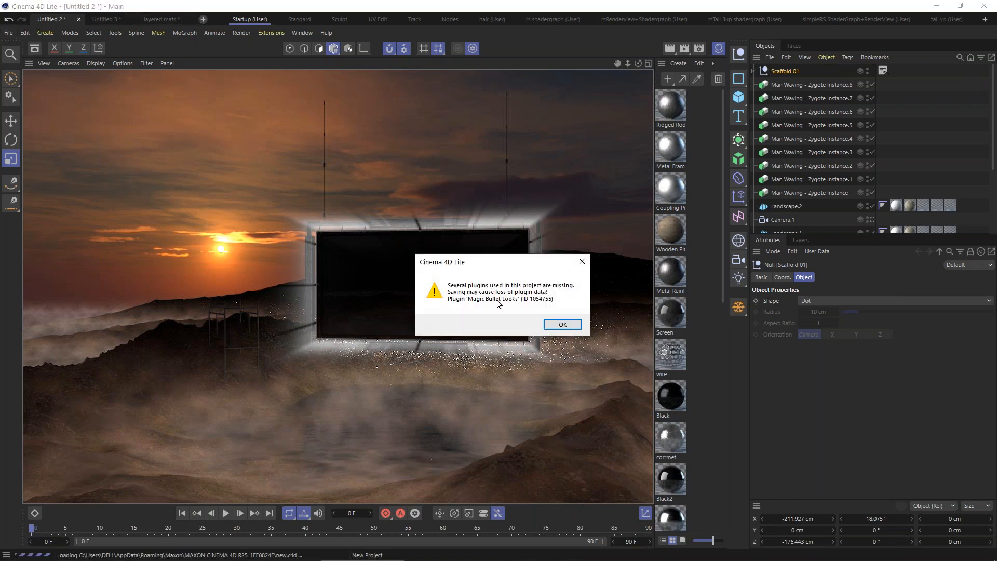
pyautogui.click(557, 325)
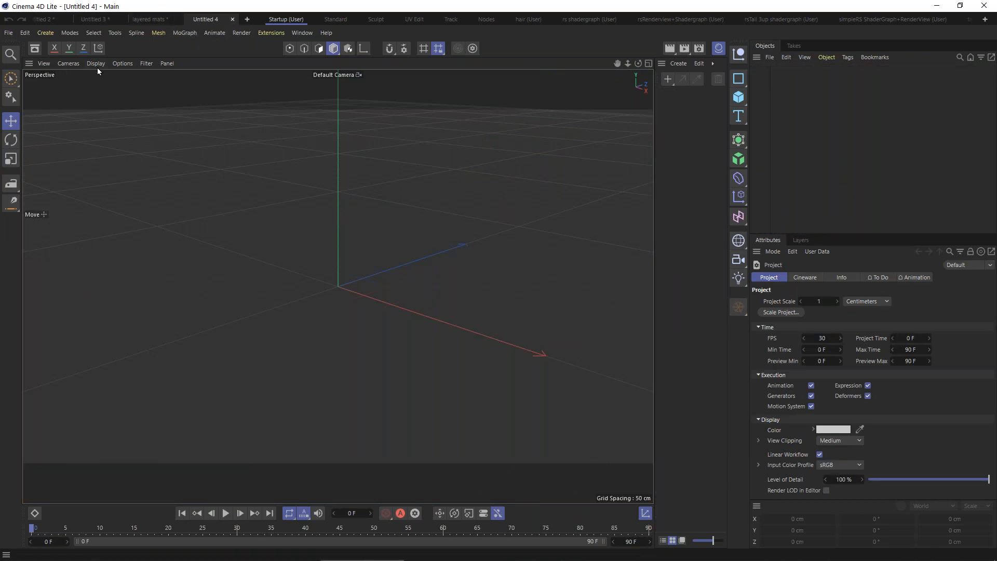
pyautogui.click(738, 260)
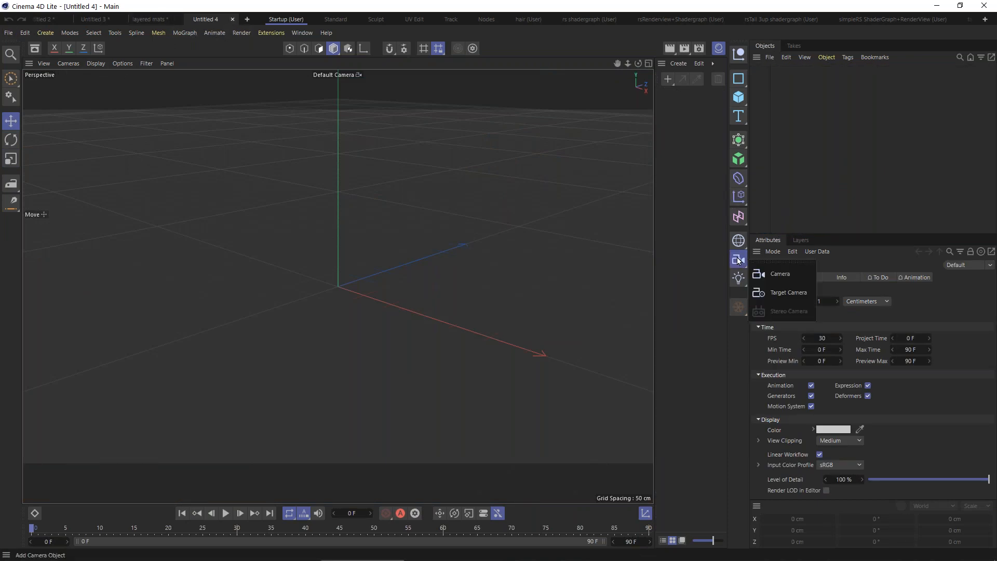
pyautogui.click(738, 277)
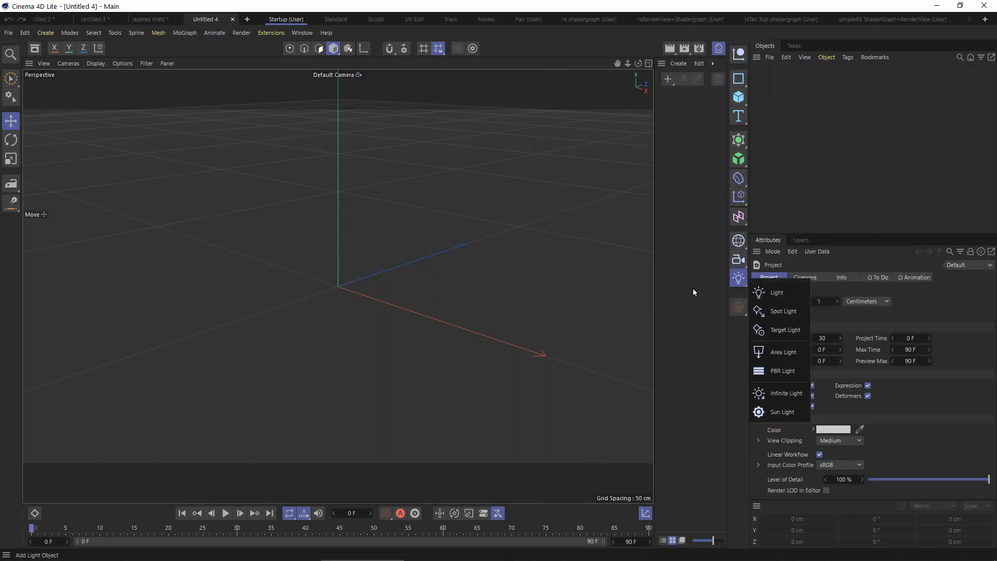
pyautogui.click(771, 295)
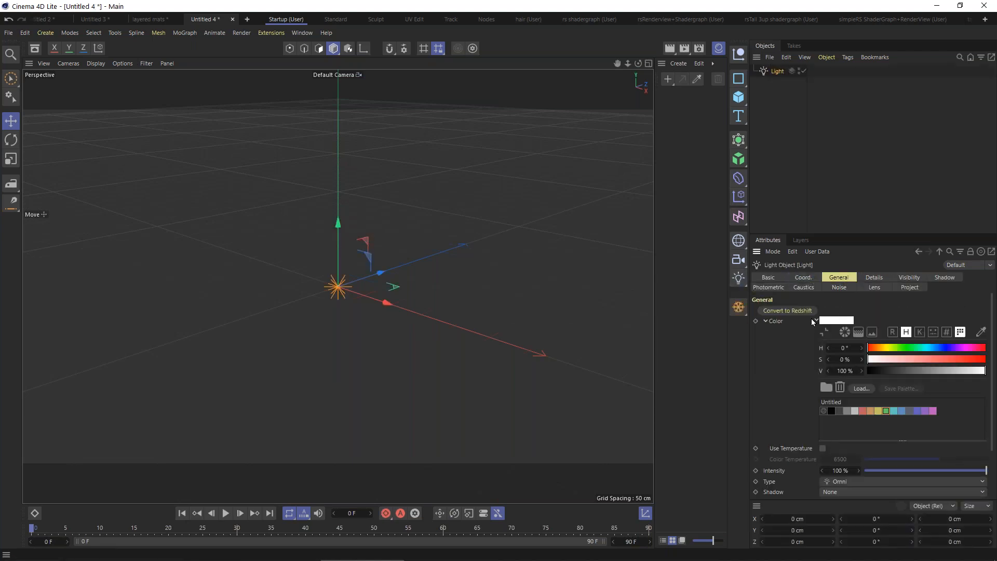
# Step: Make the light a Spot with Volumetric visible light and render the view
pyautogui.click(815, 321)
pyautogui.click(835, 370)
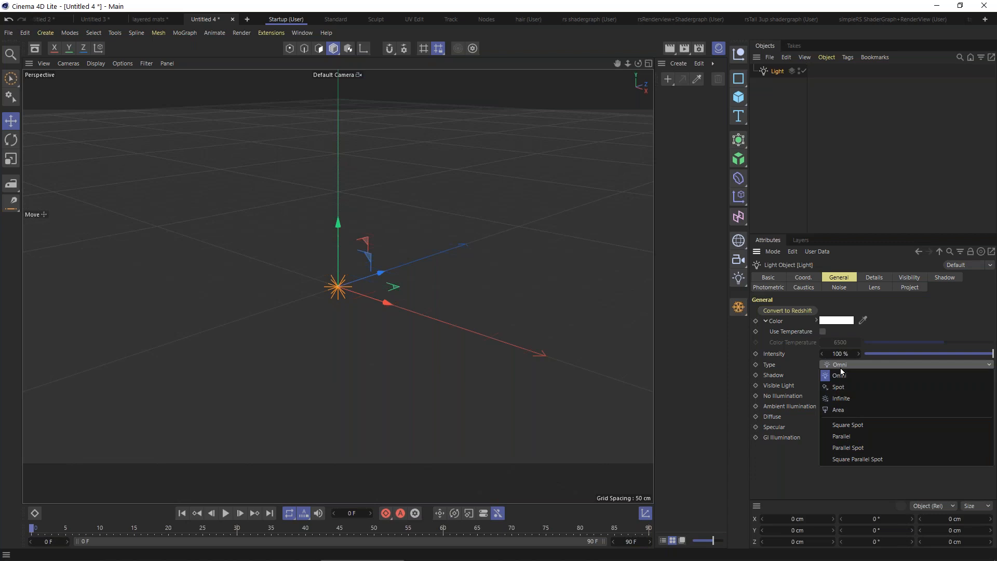
pyautogui.click(841, 387)
pyautogui.keyDown('alt'); pyautogui.moveTo(329, 281); pyautogui.dragTo(223, 279, button='middle'); pyautogui.keyUp('alt')
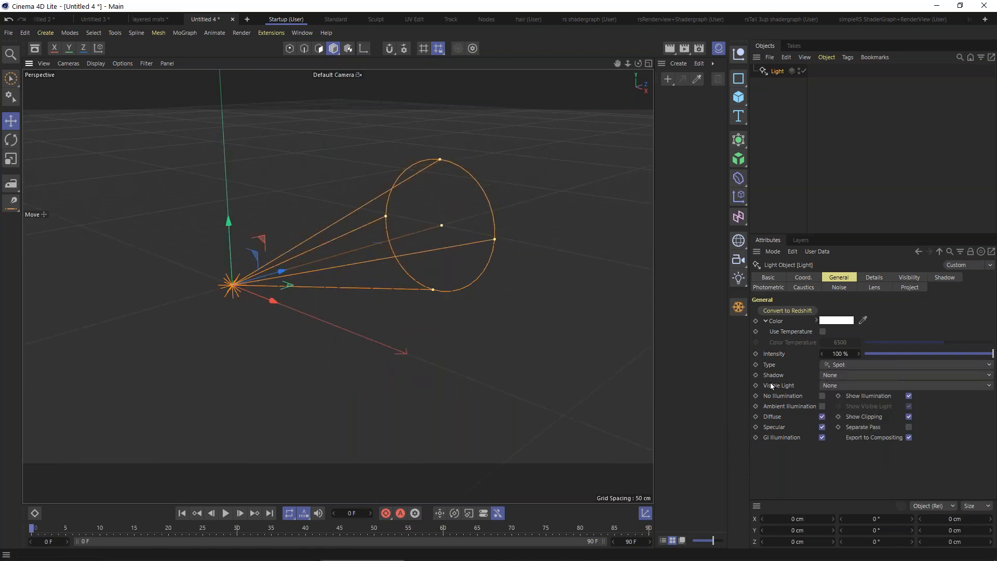
pyautogui.click(842, 386)
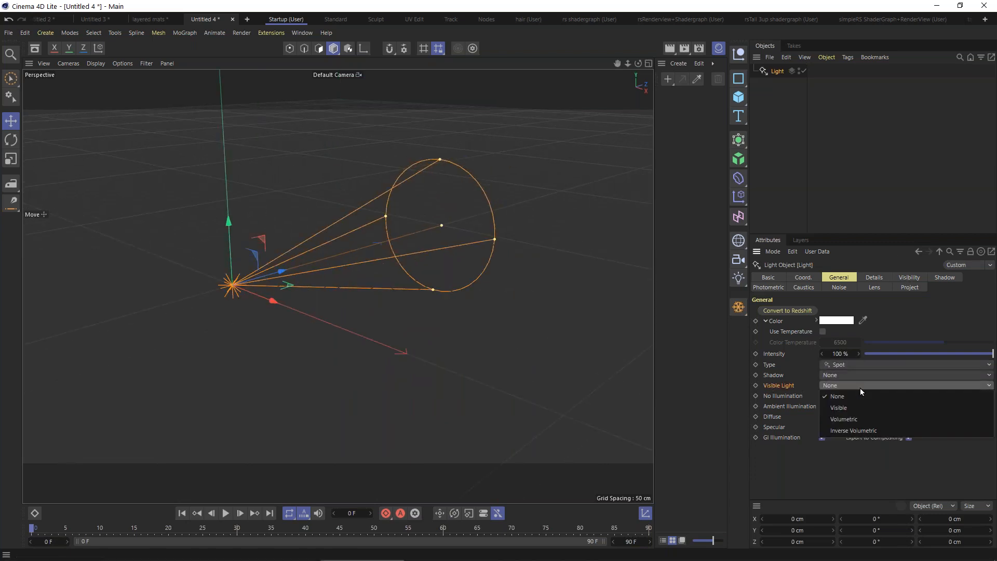
pyautogui.click(853, 420)
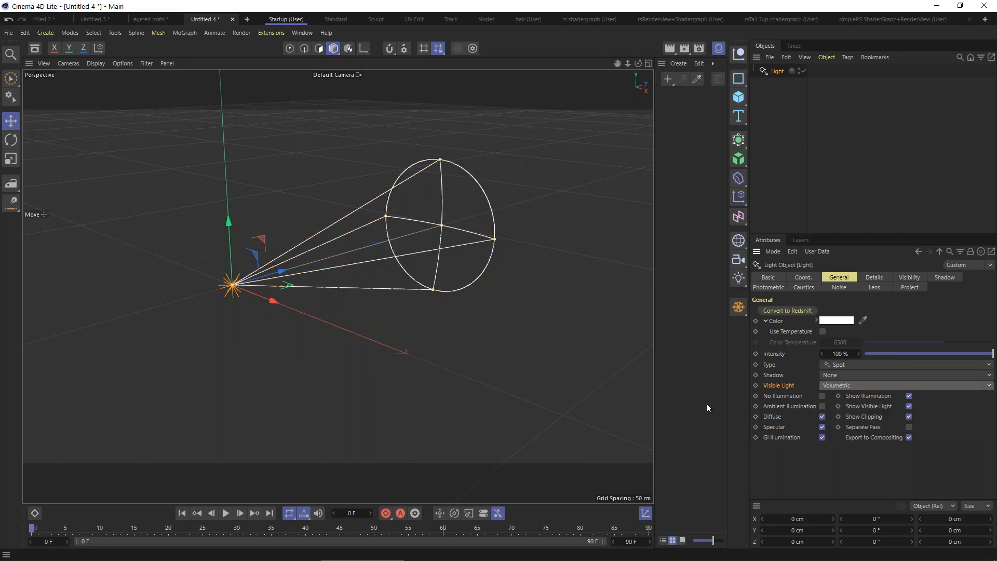
pyautogui.hotkey('ctrl', 'r')
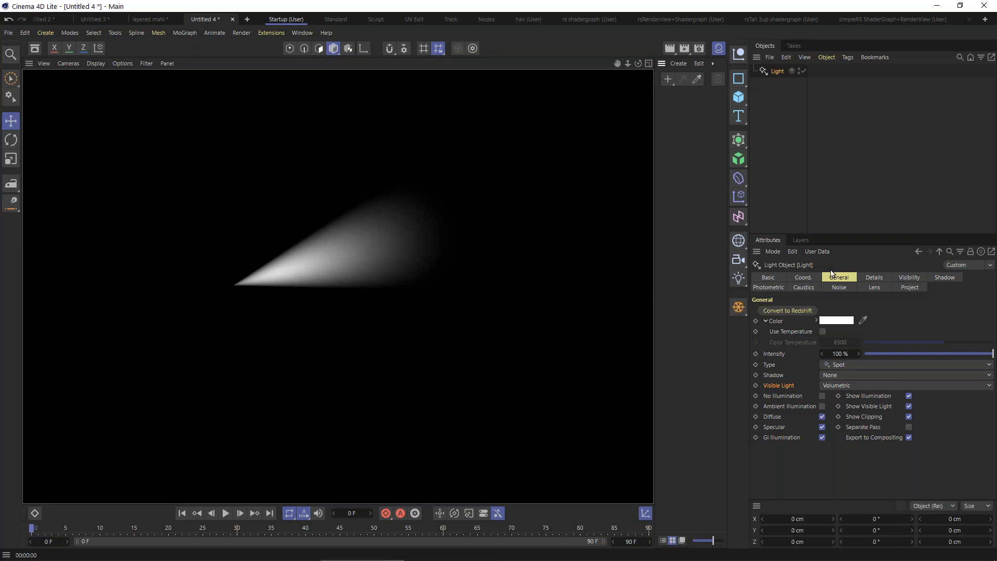
# Step: Apply Visibility noise to the light with 59% brightness and -75% contrast, and render the view
pyautogui.click(836, 286)
pyautogui.click(846, 311)
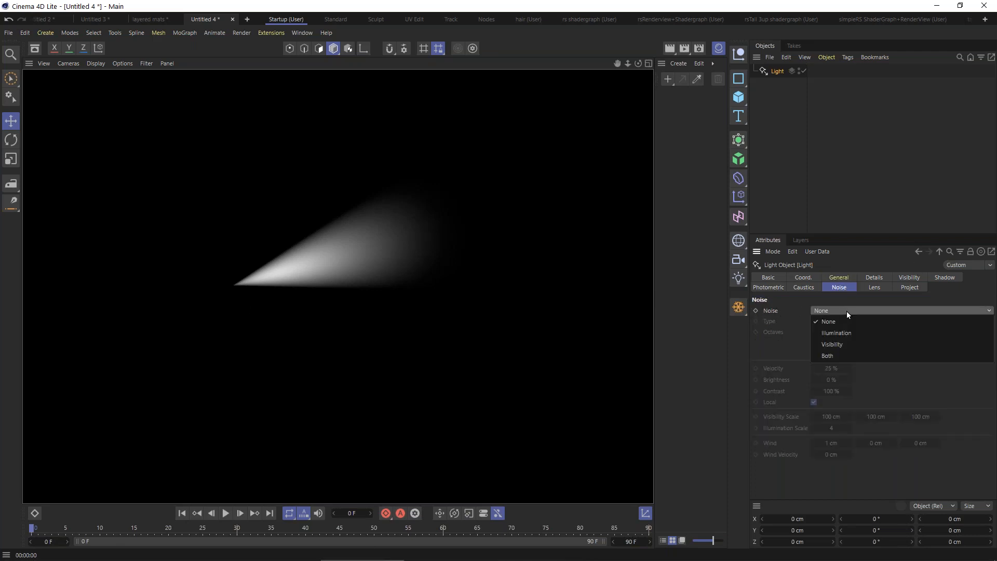
pyautogui.click(833, 344)
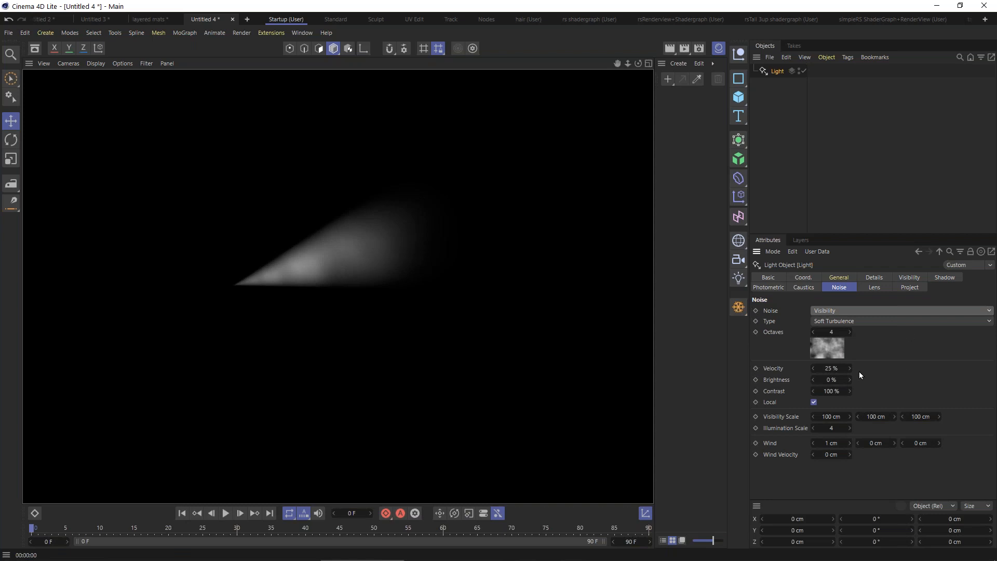
pyautogui.moveTo(829, 380); pyautogui.dragTo(737, 408)
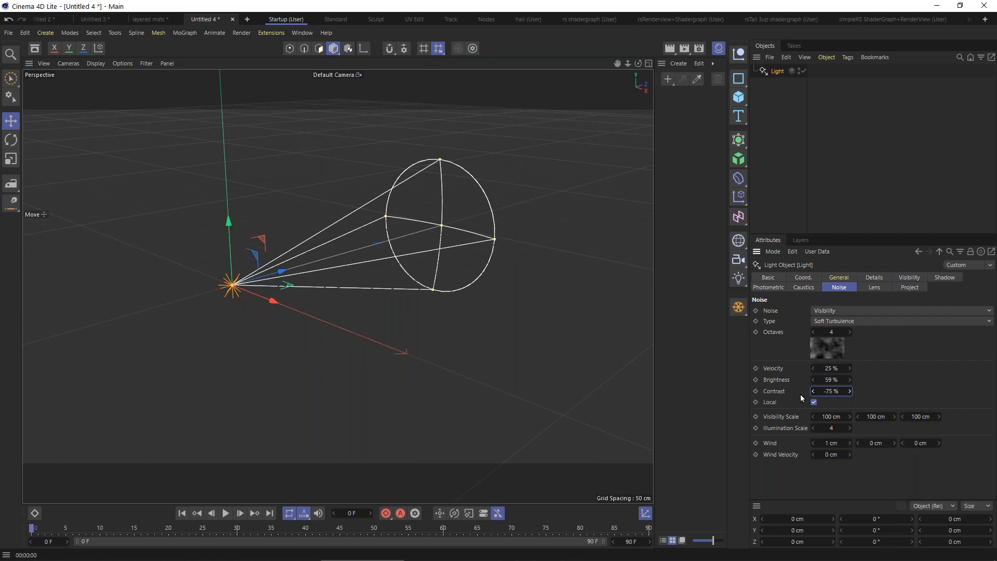
pyautogui.hotkey('ctrl', 'r')
# Step: Switch the light's noise type to Wavy Turbulence and render the view
pyautogui.click(883, 321)
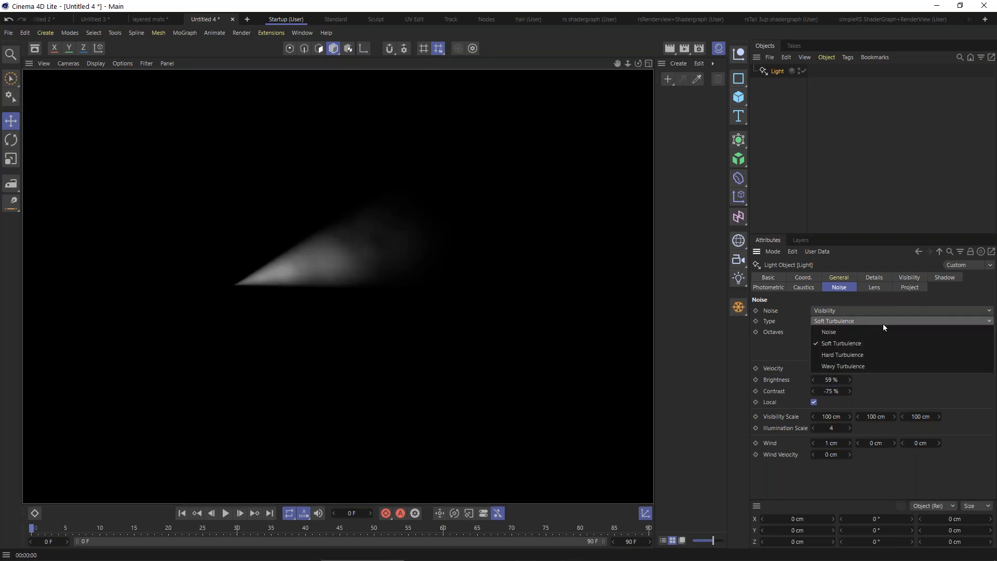
pyautogui.click(865, 356)
pyautogui.click(850, 321)
pyautogui.click(830, 347)
pyautogui.hotkey('ctrl', 'r')
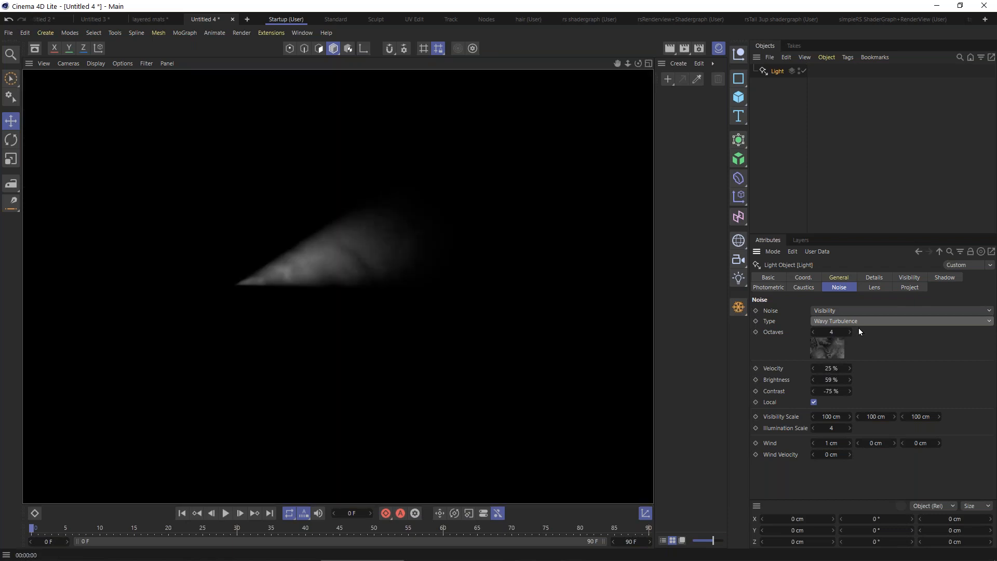
# Step: Set the light noise's second Wind value to 1 cm
pyautogui.click(789, 418)
pyautogui.click(831, 416)
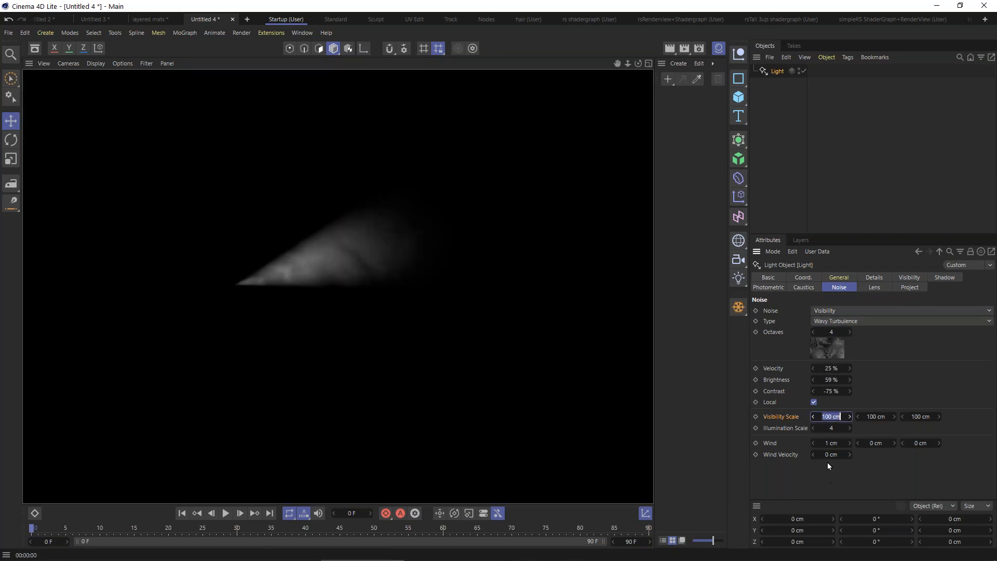
pyautogui.click(782, 417)
pyautogui.click(774, 444)
pyautogui.click(827, 454)
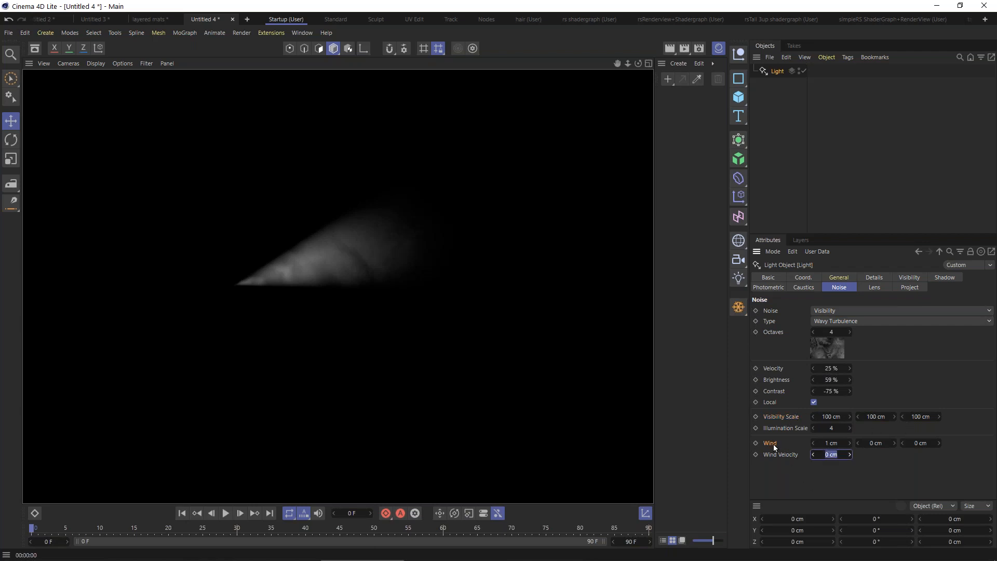
pyautogui.click(832, 443)
pyautogui.click(894, 442)
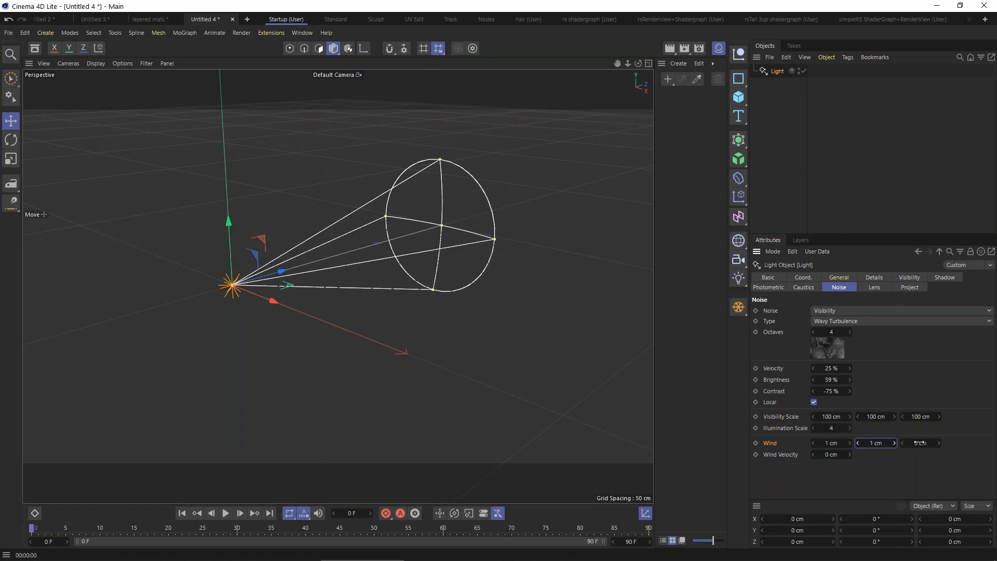
# Step: Change the light type to Square Parallel Spot and render it, including from a side-on view
pyautogui.click(840, 277)
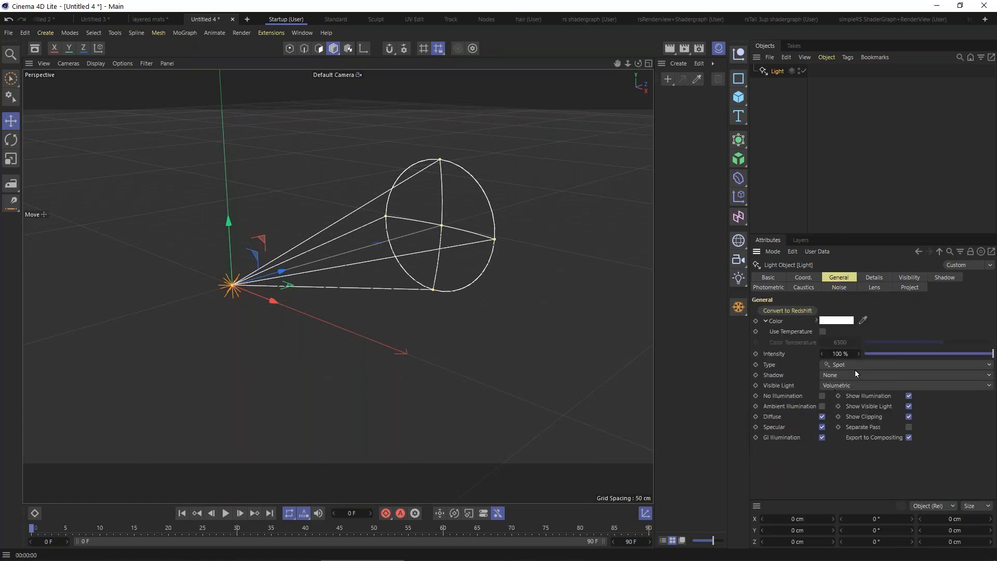
pyautogui.click(838, 387)
pyautogui.click(834, 366)
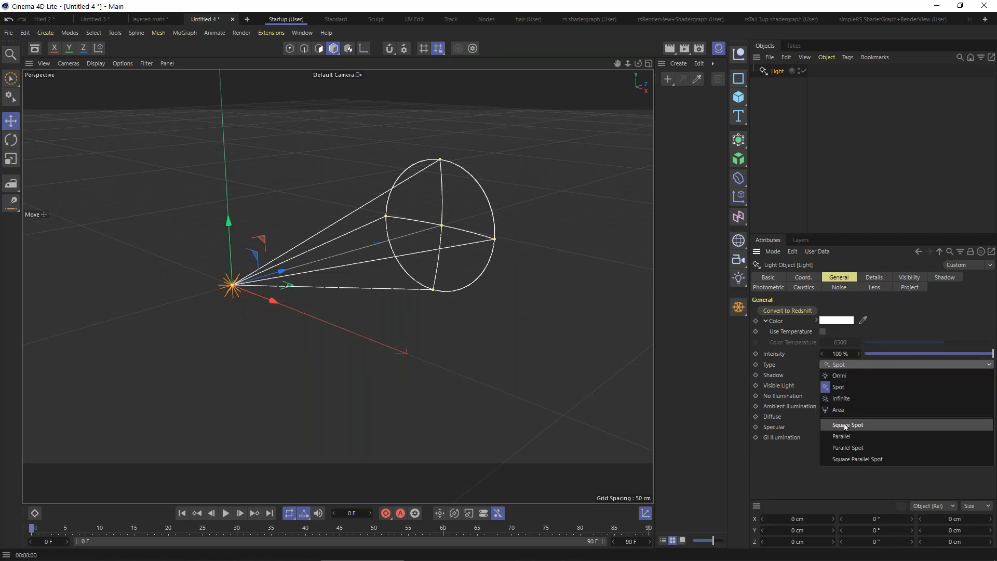
pyautogui.click(846, 459)
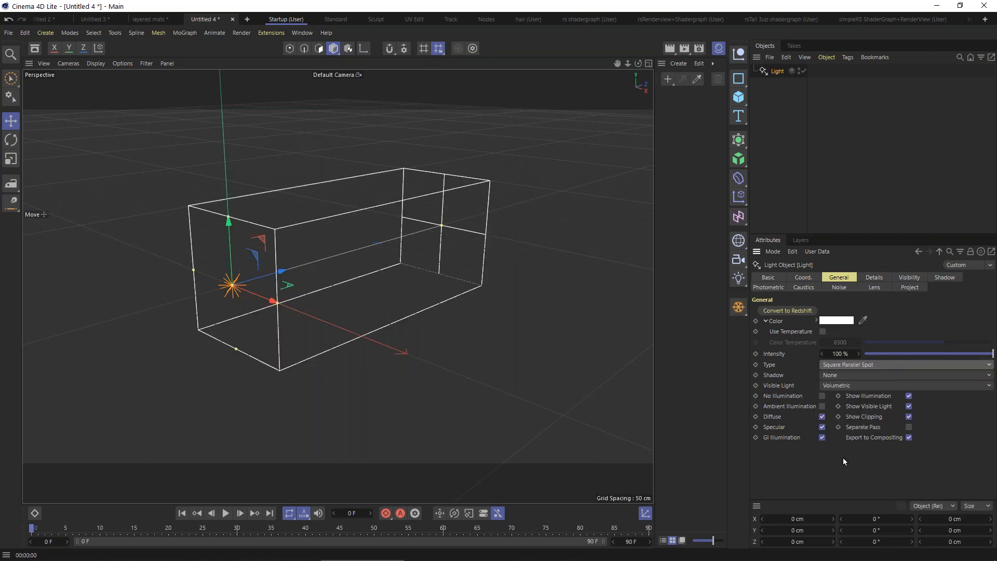
pyautogui.hotkey('ctrl', 'r')
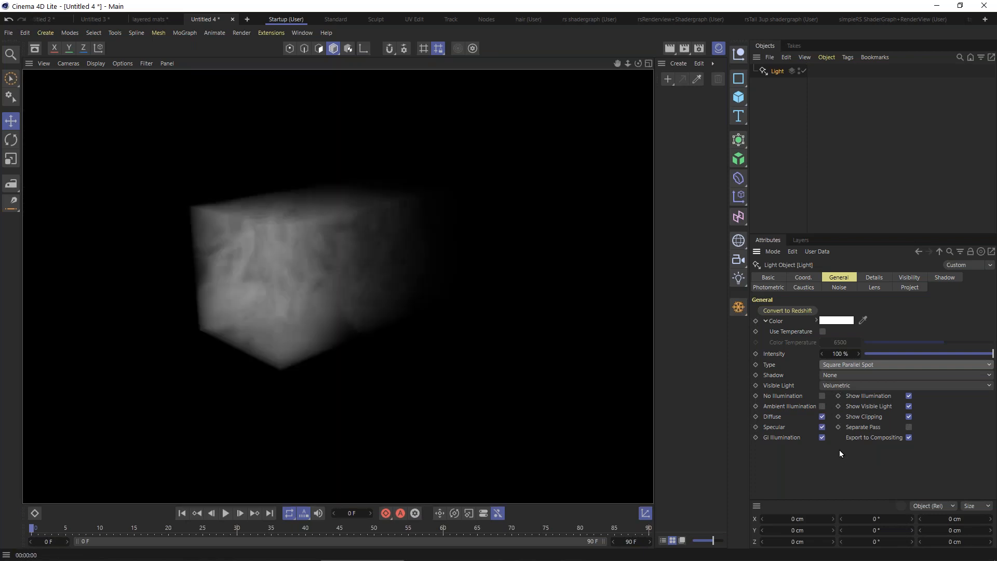
pyautogui.keyDown('alt'); pyautogui.moveTo(258, 281); pyautogui.dragTo(328, 271); pyautogui.keyUp('alt')
pyautogui.hotkey('ctrl', 'r')
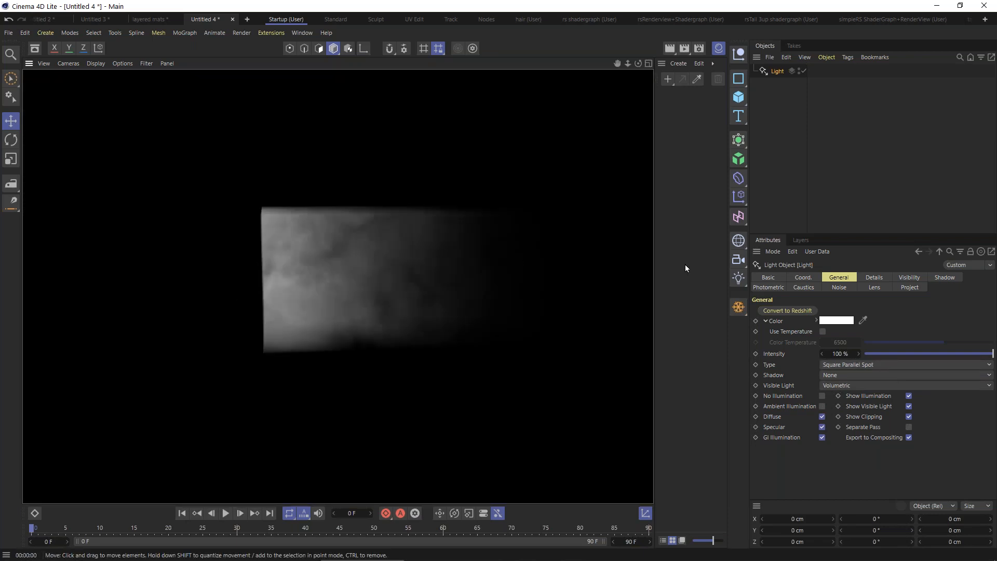
# Step: Set the light's pitch rotation to 90° and widen its square beam well beyond the viewport edges
pyautogui.click(804, 277)
pyautogui.moveTo(876, 322)
pyautogui.mouseDown()
pyautogui.moveTo(886, 322)
pyautogui.moveTo(866, 322)
pyautogui.mouseUp()
pyautogui.click(866, 322)
pyautogui.write('90')
pyautogui.press('Return')
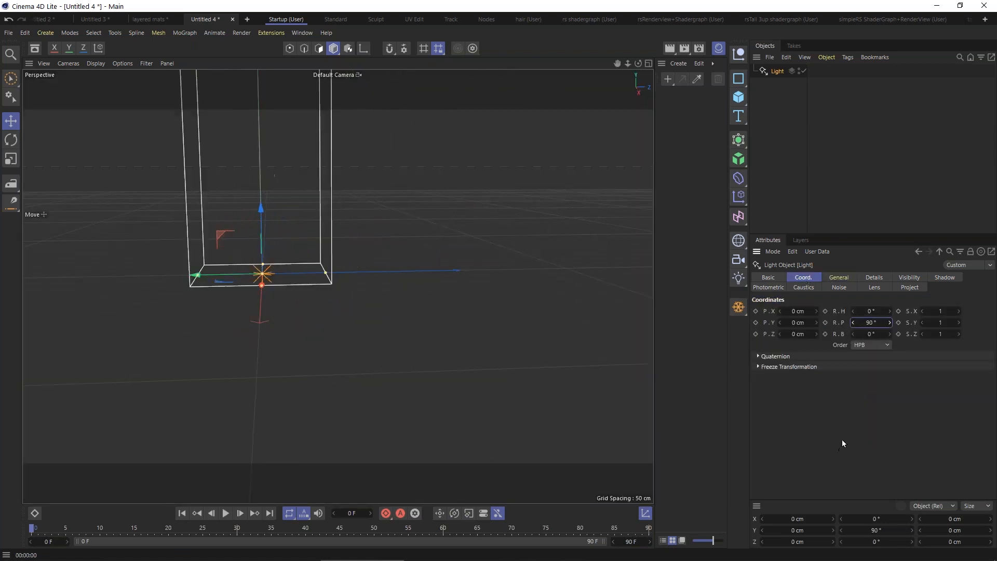
pyautogui.moveTo(323, 274); pyautogui.dragTo(653, 261)
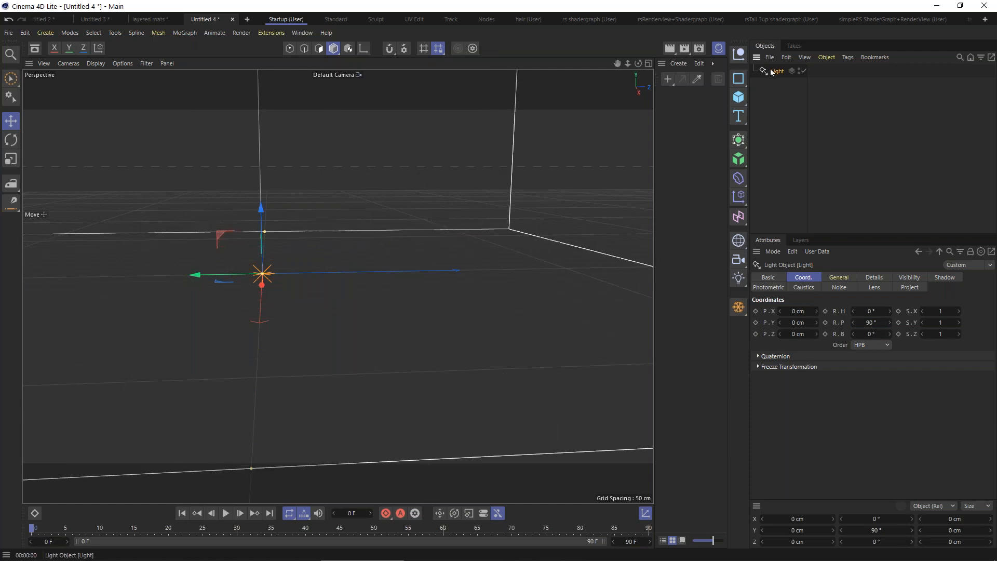
# Step: Copy the light into the Untitled 3 project between Landscape.1 and Floor, and raise it to about 28 cm on Y
pyautogui.click(94, 20)
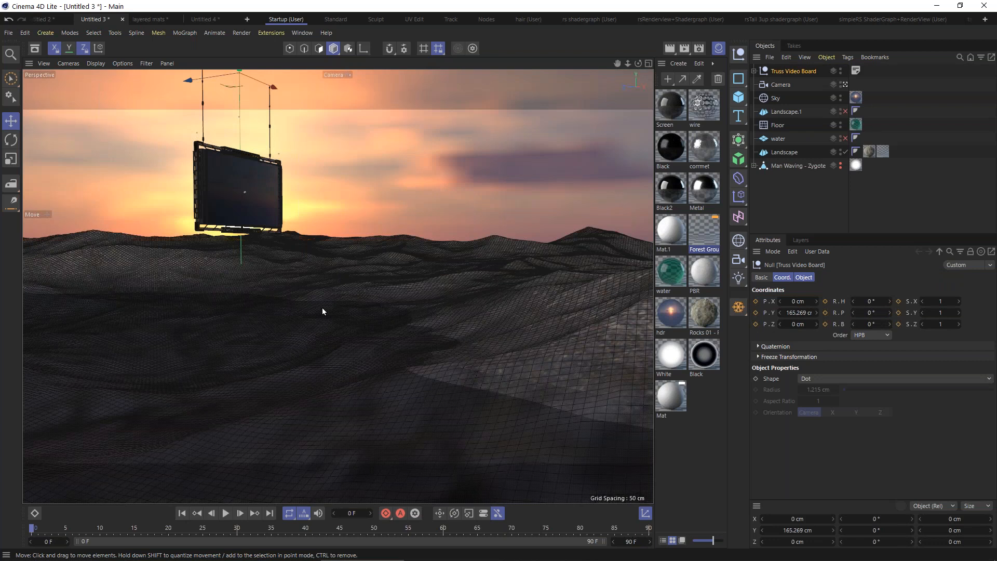
pyautogui.hotkey('ctrl', 'v')
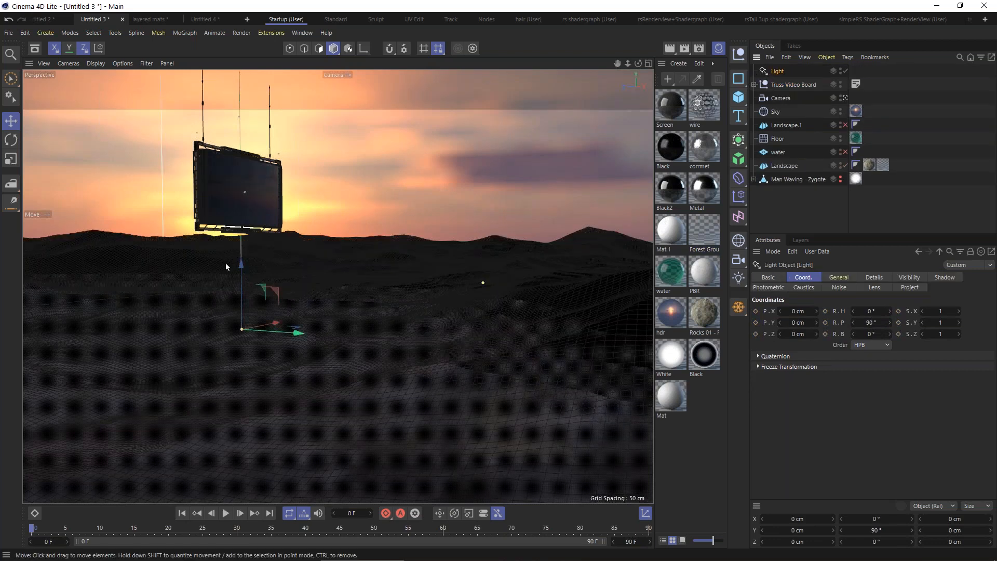
pyautogui.moveTo(241, 266); pyautogui.dragTo(251, 243)
pyautogui.press('F5')
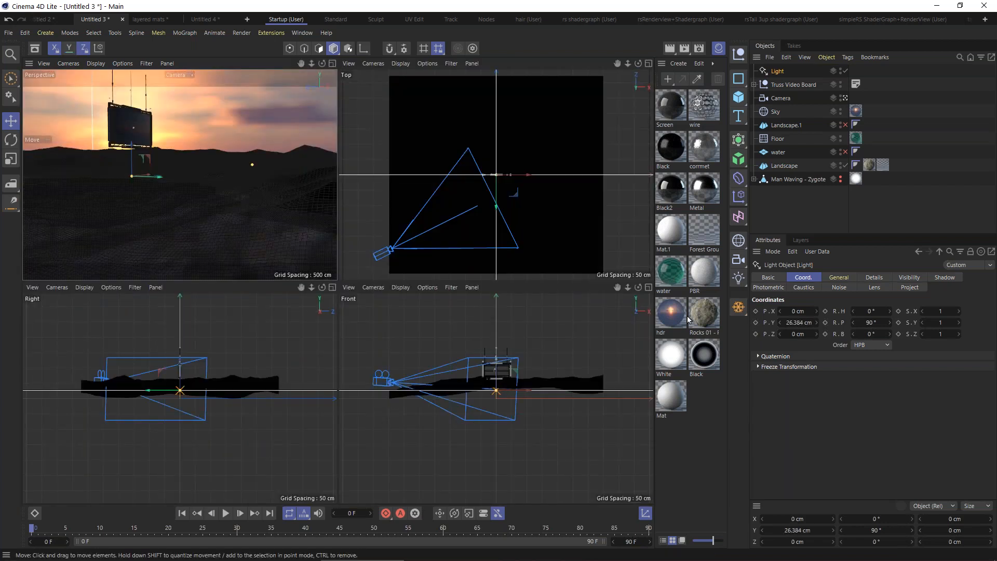
pyautogui.moveTo(775, 139)
pyautogui.mouseDown()
pyautogui.moveTo(776, 74)
pyautogui.moveTo(771, 147)
pyautogui.moveTo(771, 121)
pyautogui.mouseUp()
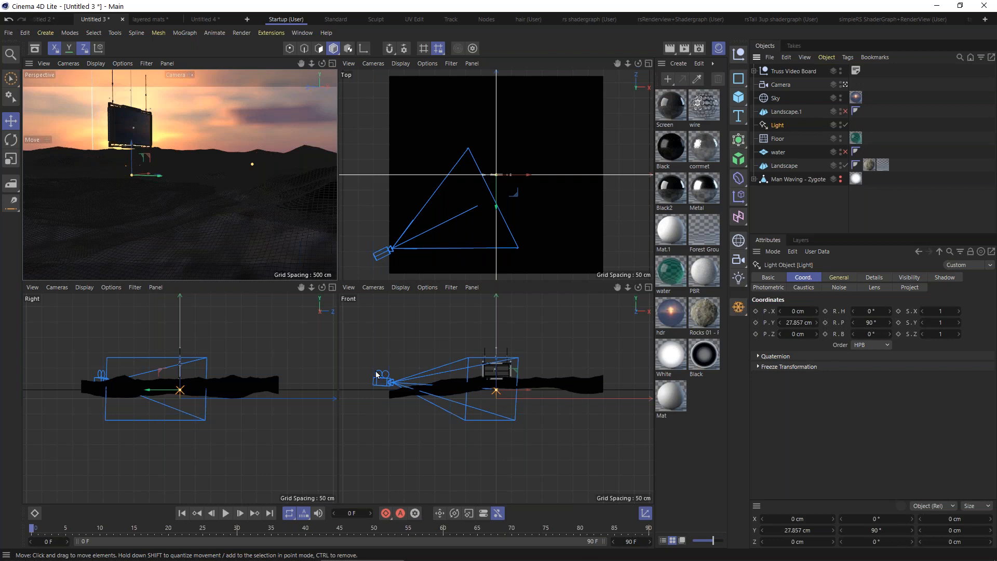
# Step: Reduce the light's visibility Outer Distance to 11 cm and render the camera view
pyautogui.click(902, 277)
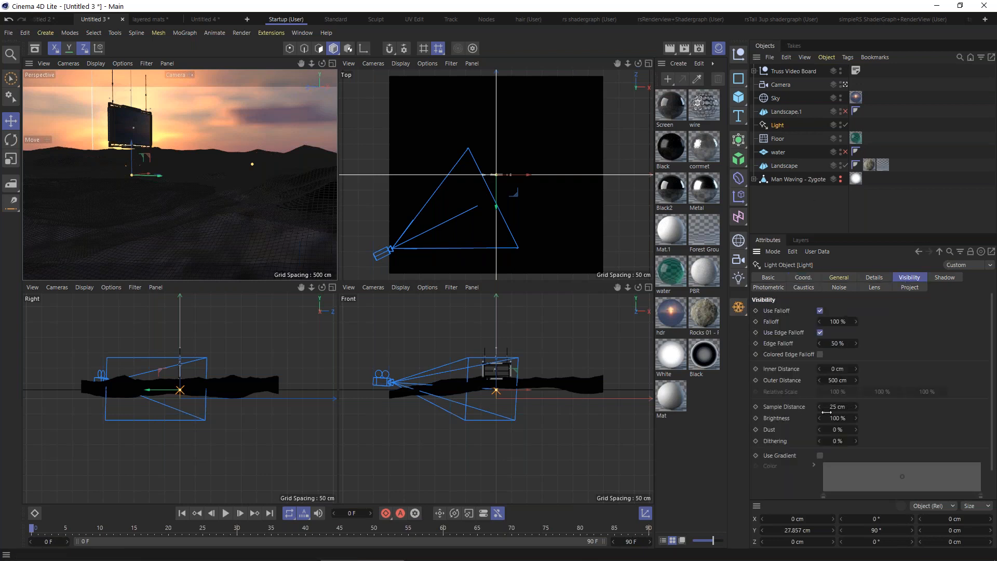
pyautogui.moveTo(826, 381); pyautogui.dragTo(592, 413)
pyautogui.middleClick(183, 184)
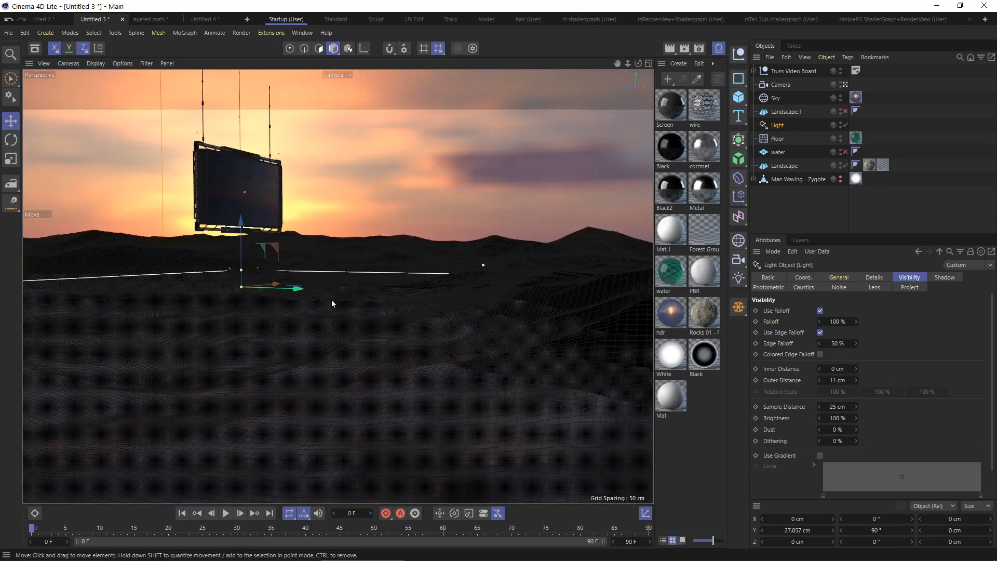
pyautogui.hotkey('alt', 'r')
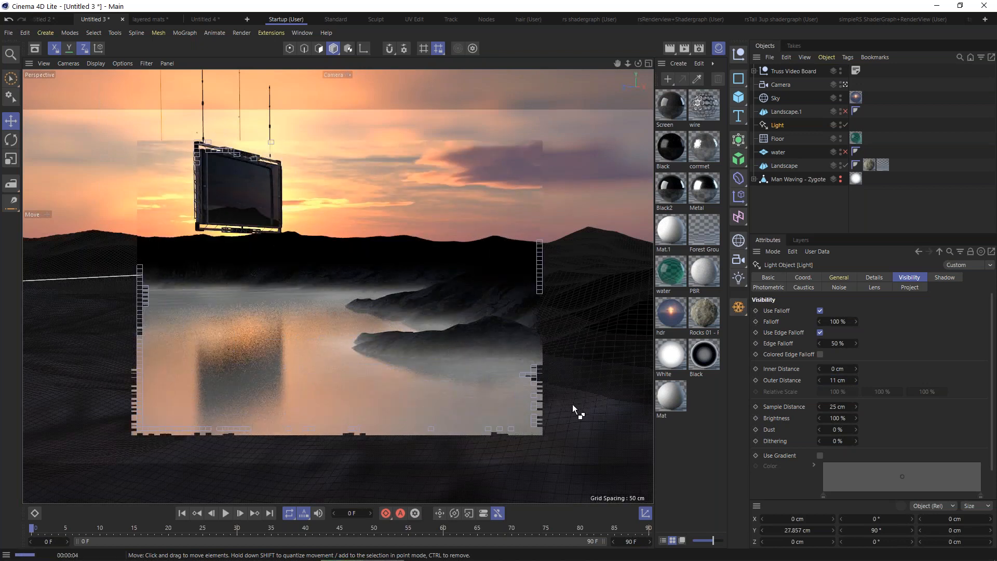
# Step: Enable No Illumination on the light and re-render the camera view
pyautogui.click(837, 288)
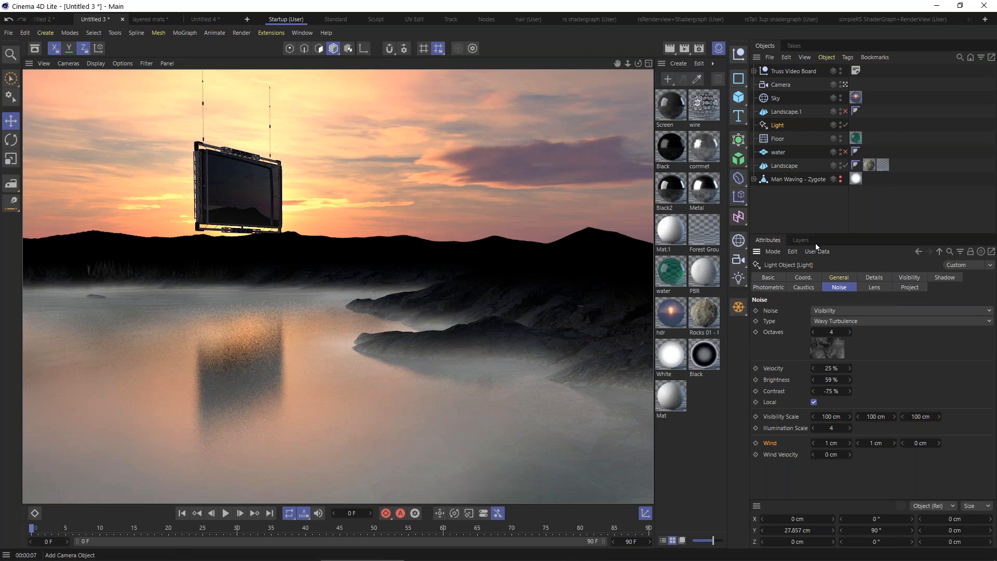
pyautogui.click(839, 279)
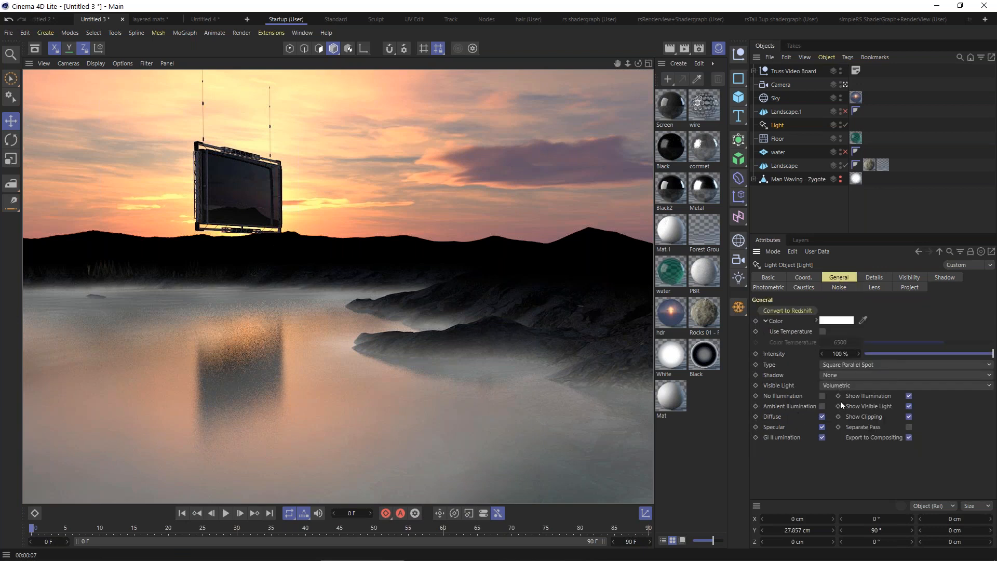
pyautogui.click(822, 397)
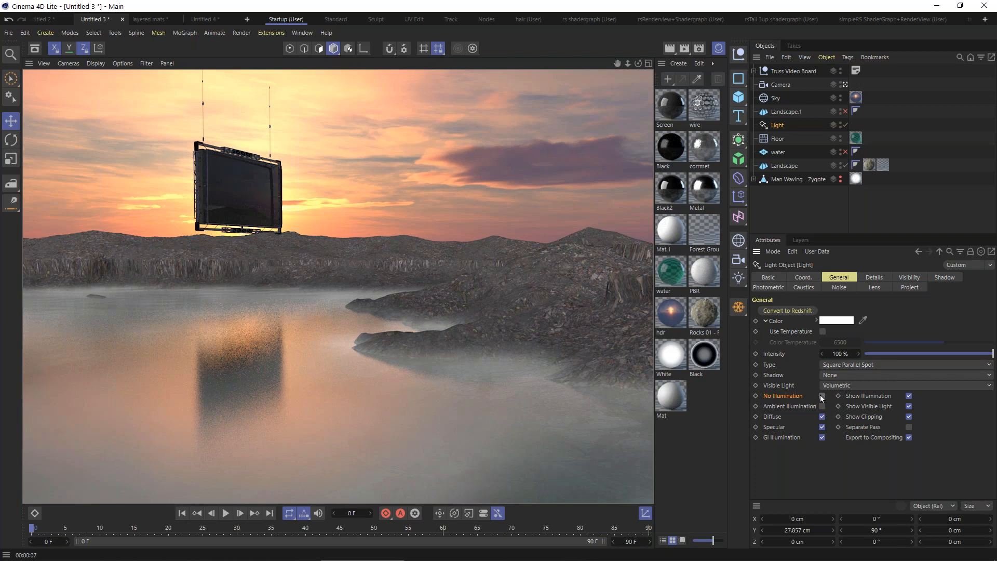
# Step: Re-enable No Illumination on the light after a test render without it, and set the visibility Outer Distance to 29 cm
pyautogui.hotkey('ctrl', 'r')
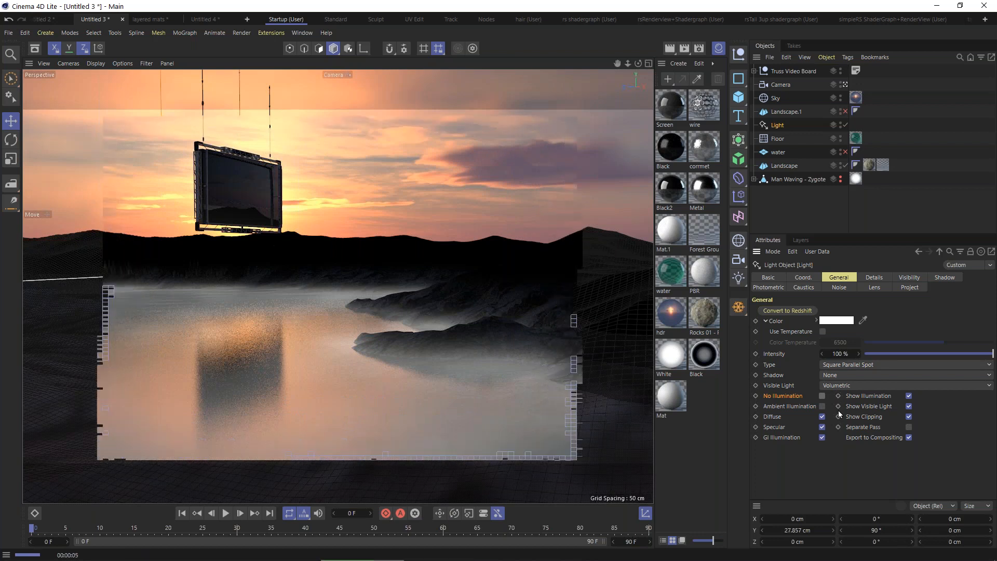
pyautogui.click(819, 397)
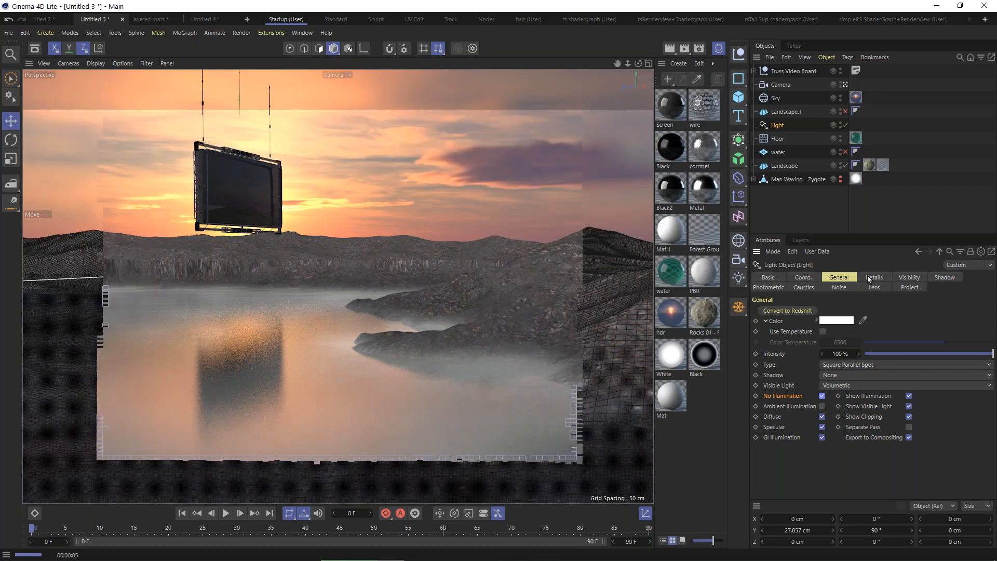
pyautogui.click(908, 277)
pyautogui.moveTo(837, 381); pyautogui.dragTo(836, 367)
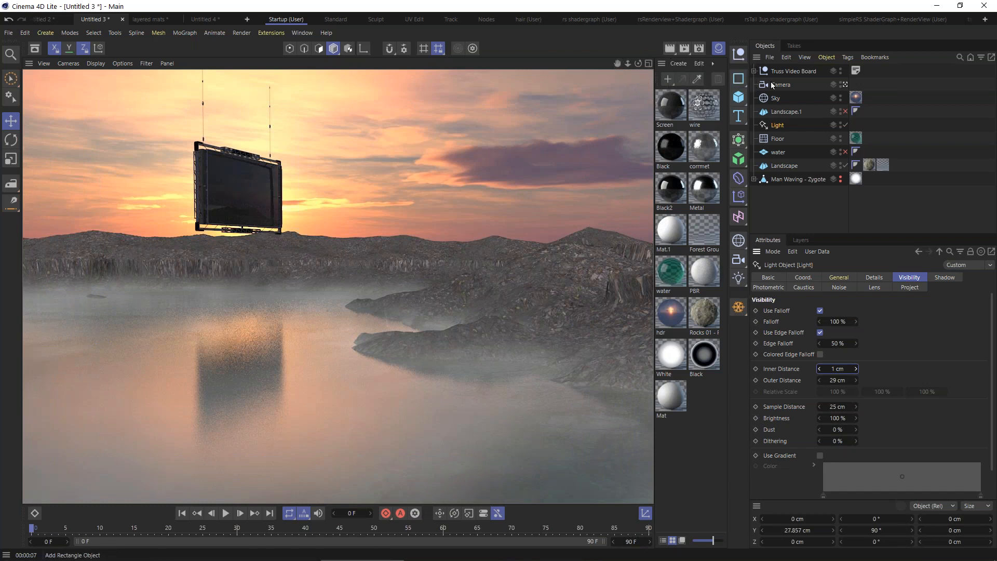
# Step: Hide the Material Manager and switch to the Untitled 2 project
pyautogui.click(773, 179)
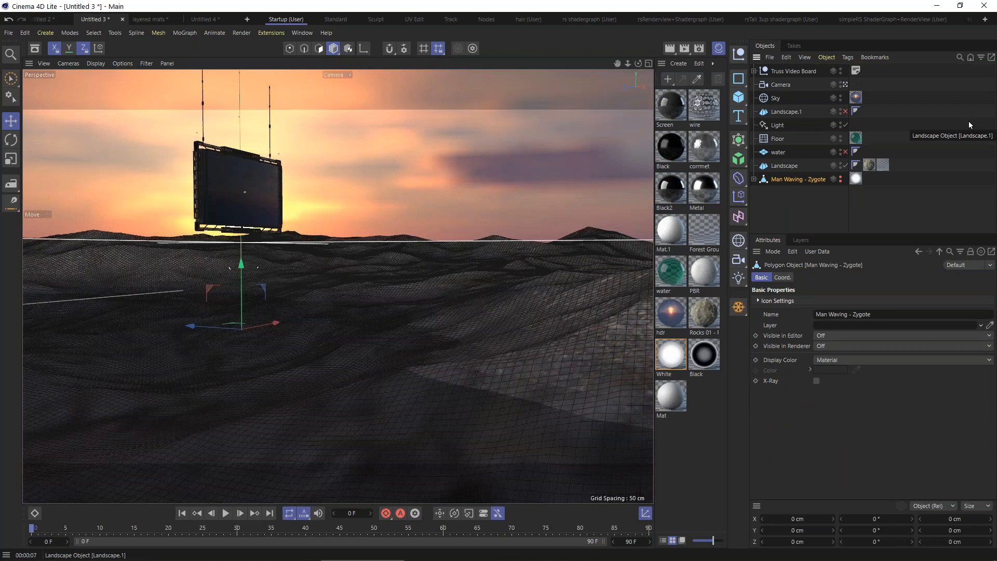
pyautogui.click(9, 33)
pyautogui.moveTo(36, 75)
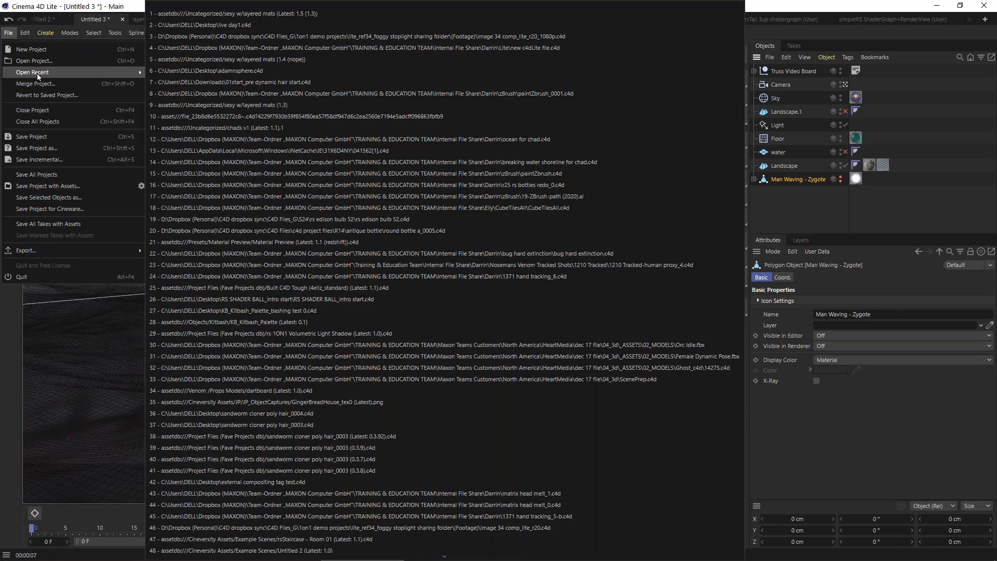
pyautogui.click(8, 33)
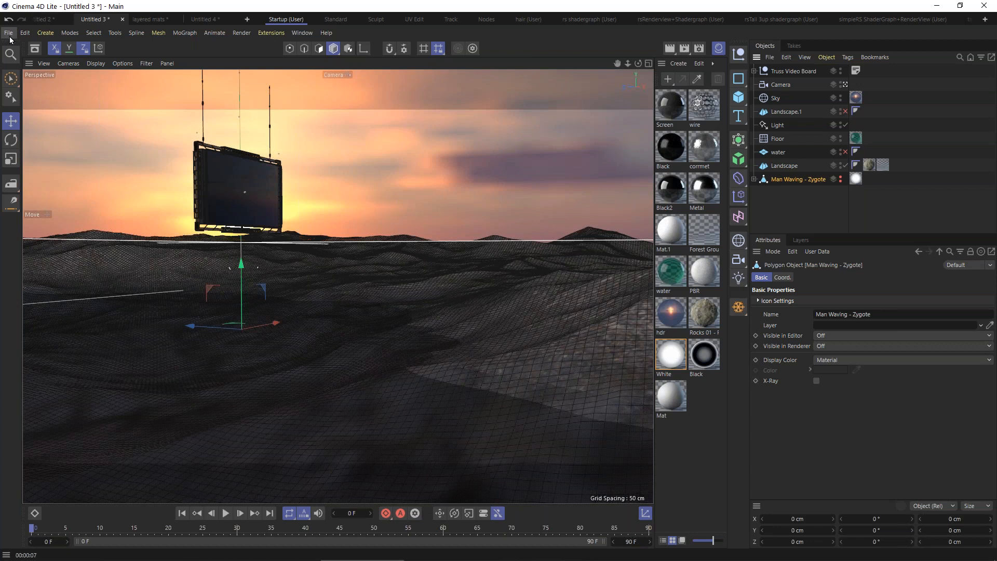
pyautogui.click(717, 50)
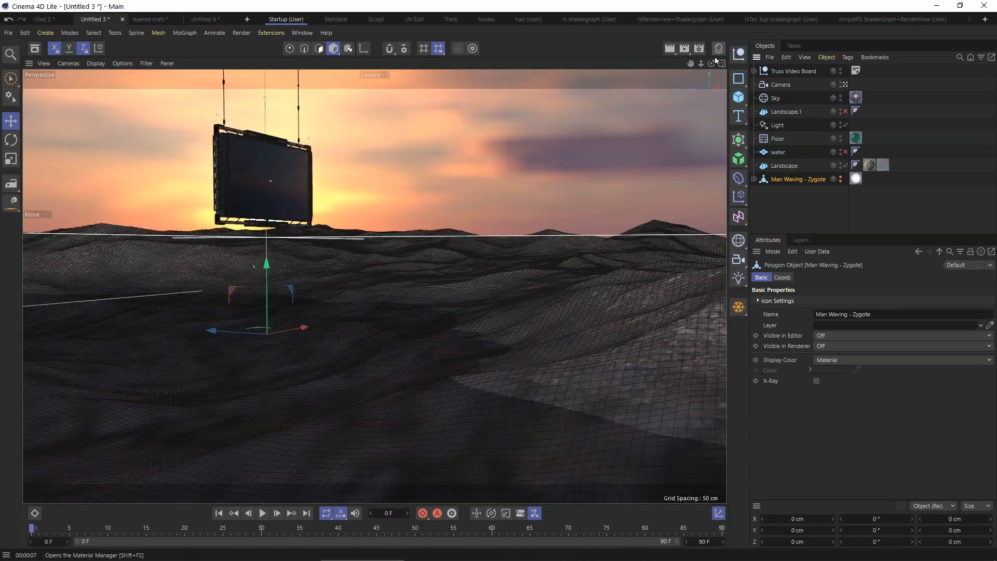
pyautogui.click(45, 19)
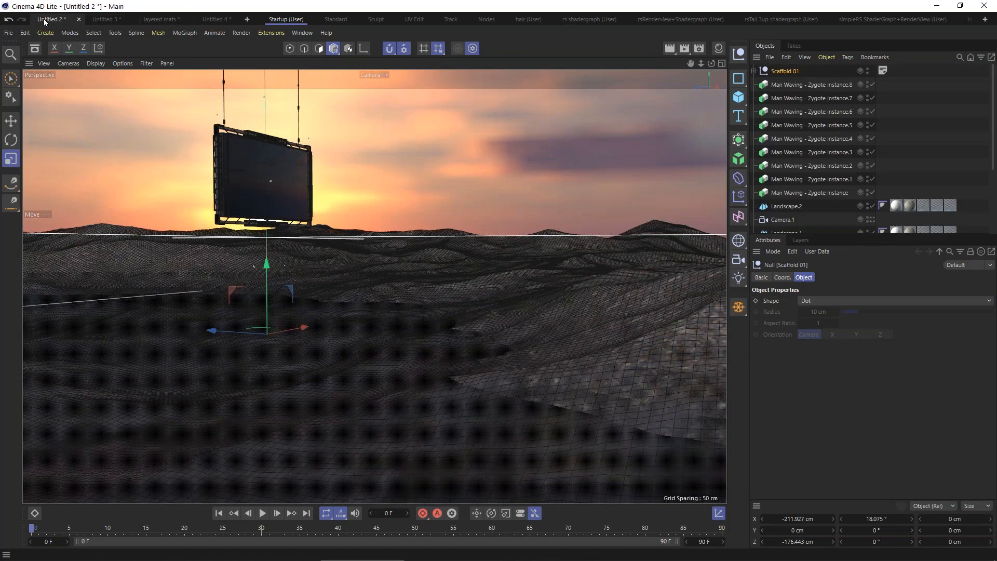
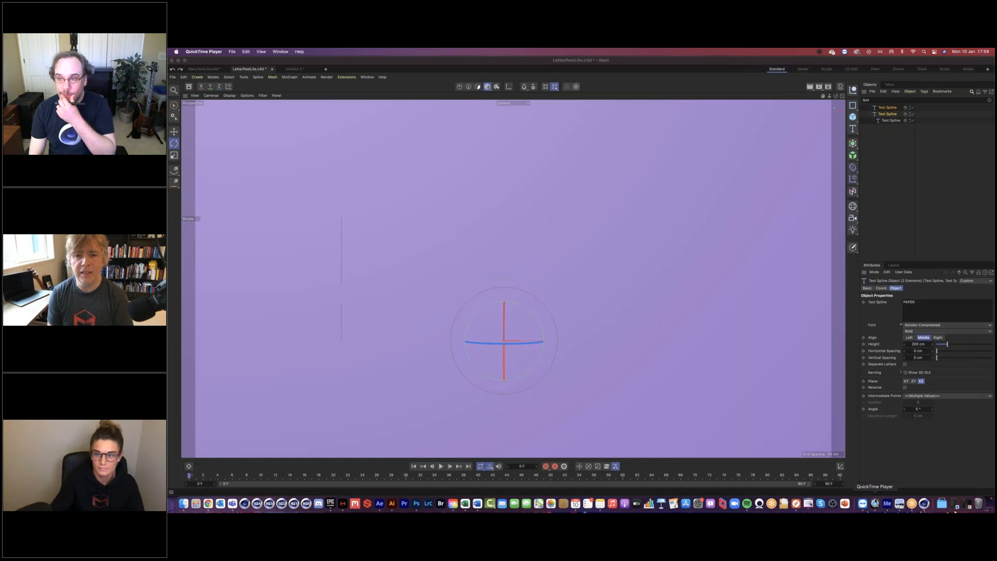
# Step: Play the PAPER letter-peel animation in the LetterPeelLite.c4d project
pyautogui.click(732, 176)
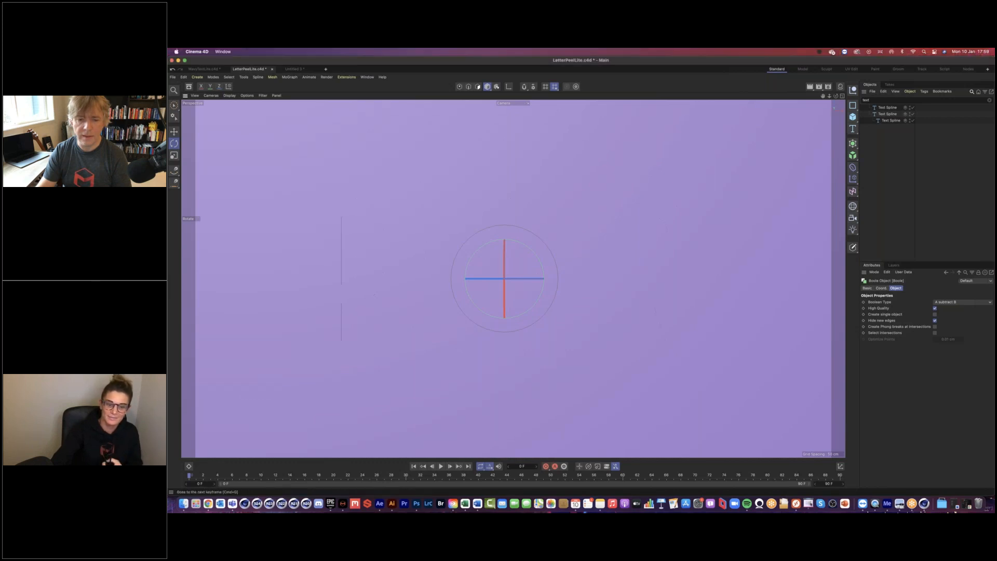
pyautogui.click(441, 466)
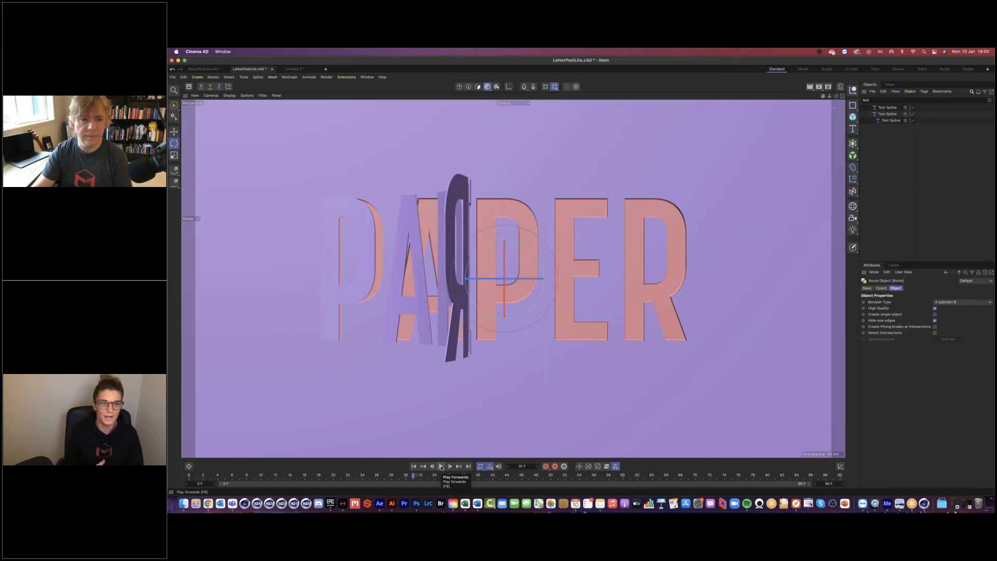
# Step: Play the WavyTextLite.c4d animation while moving the Spherical Field along its X axis towards the V, and stop playback
pyautogui.click(204, 69)
pyautogui.press('F8')
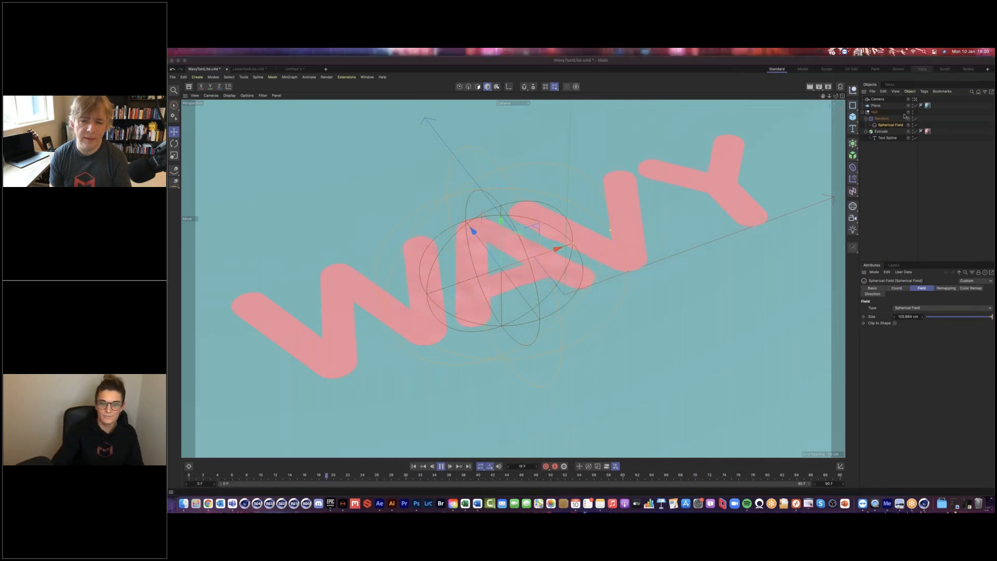
pyautogui.click(525, 258)
pyautogui.moveTo(552, 248); pyautogui.dragTo(605, 231)
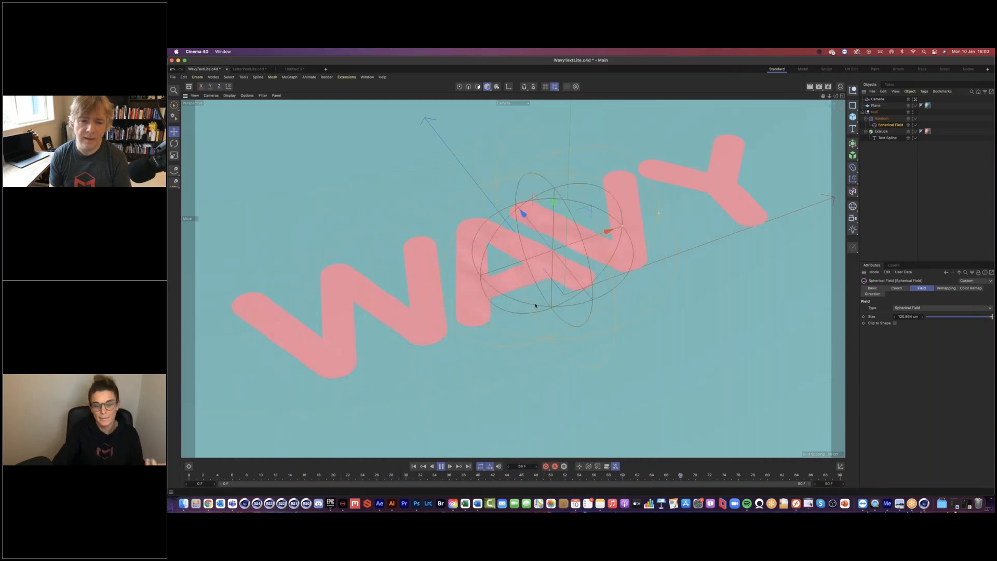
pyautogui.click(442, 466)
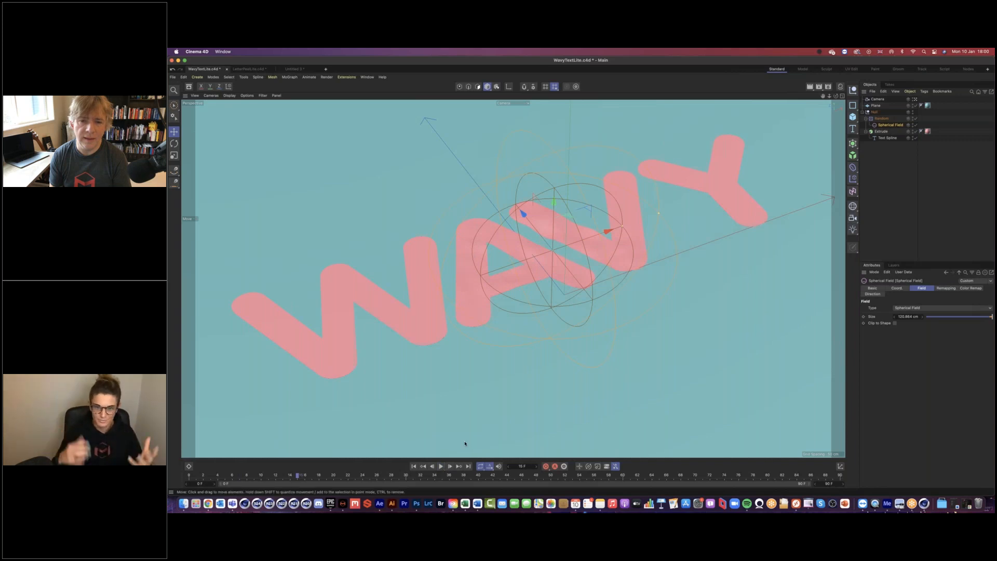
# Step: Switch to the Untitled 3 project and play the HELLO text animation
pyautogui.click(294, 69)
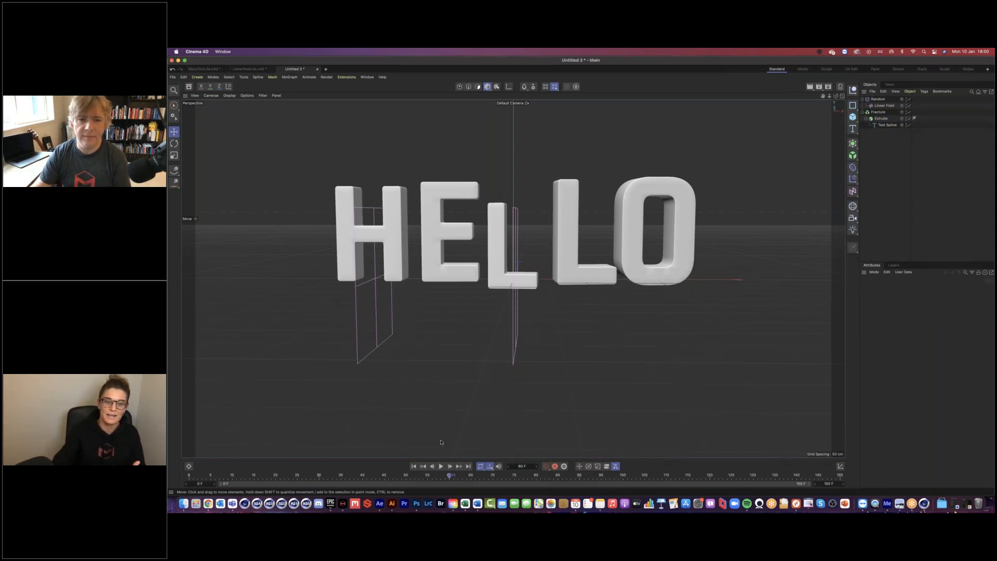
pyautogui.click(441, 466)
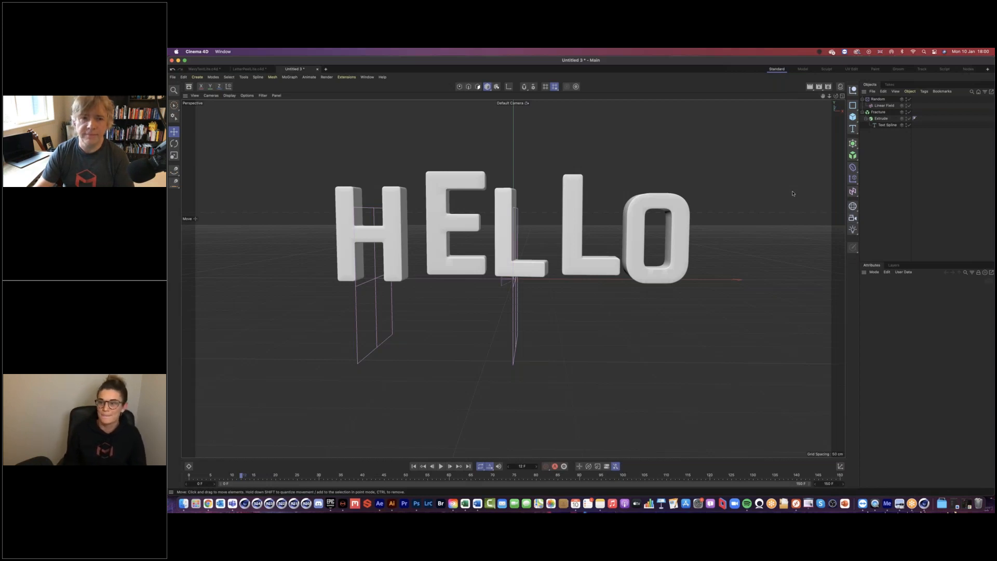
# Step: Switch to Preview and view the C4DLiteHeroMoGraph.jpg image
pyautogui.click(909, 81)
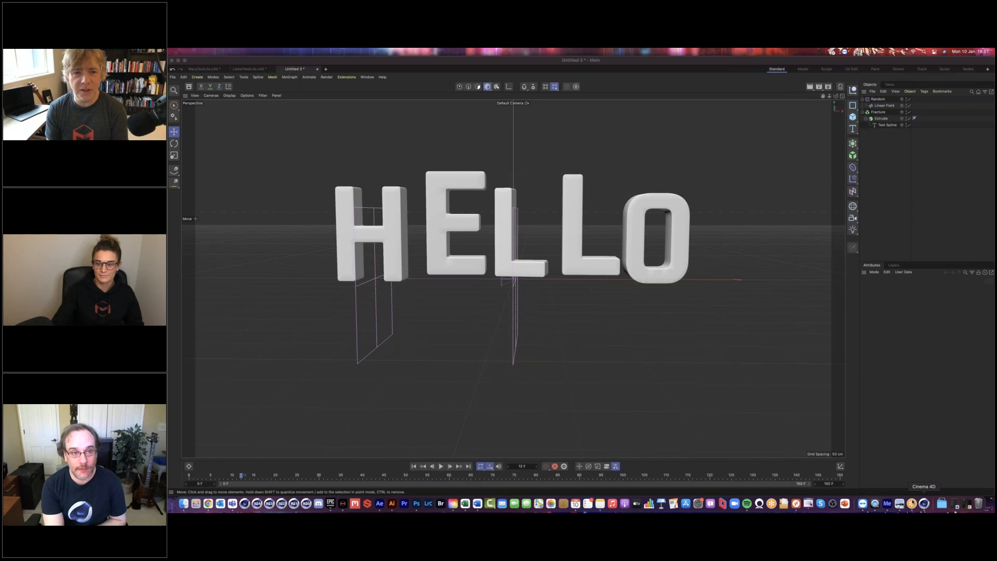
pyautogui.click(900, 503)
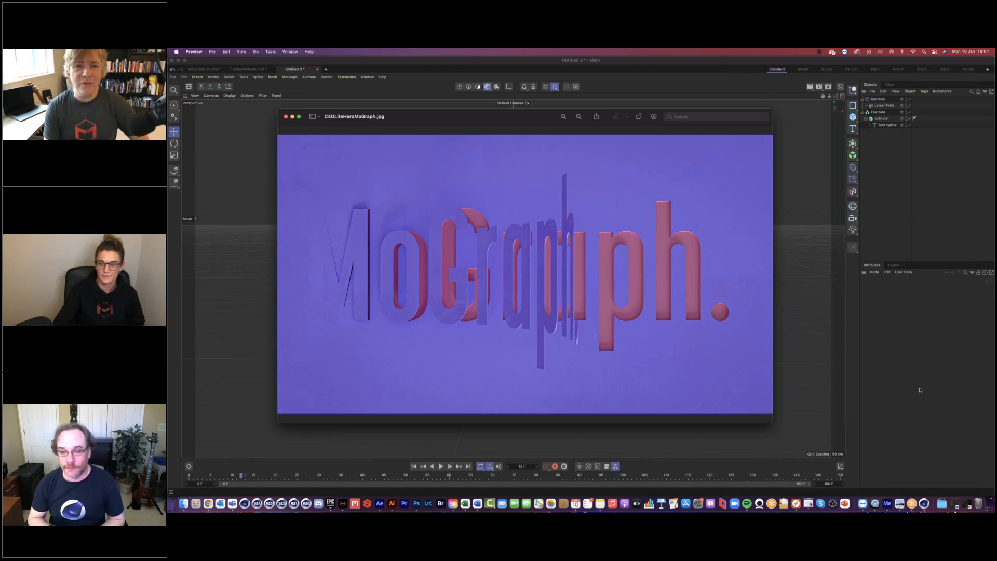
pyautogui.click(976, 359)
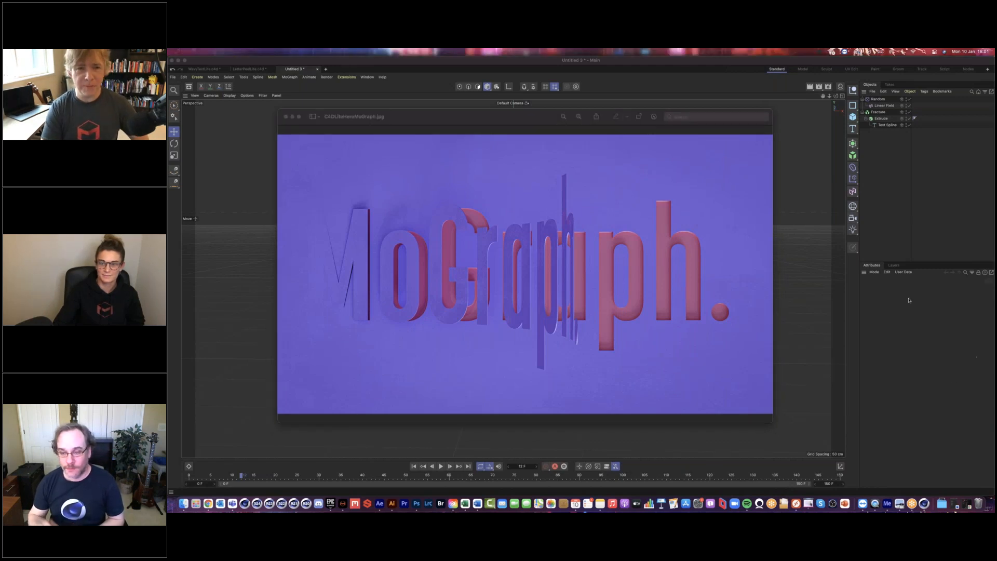